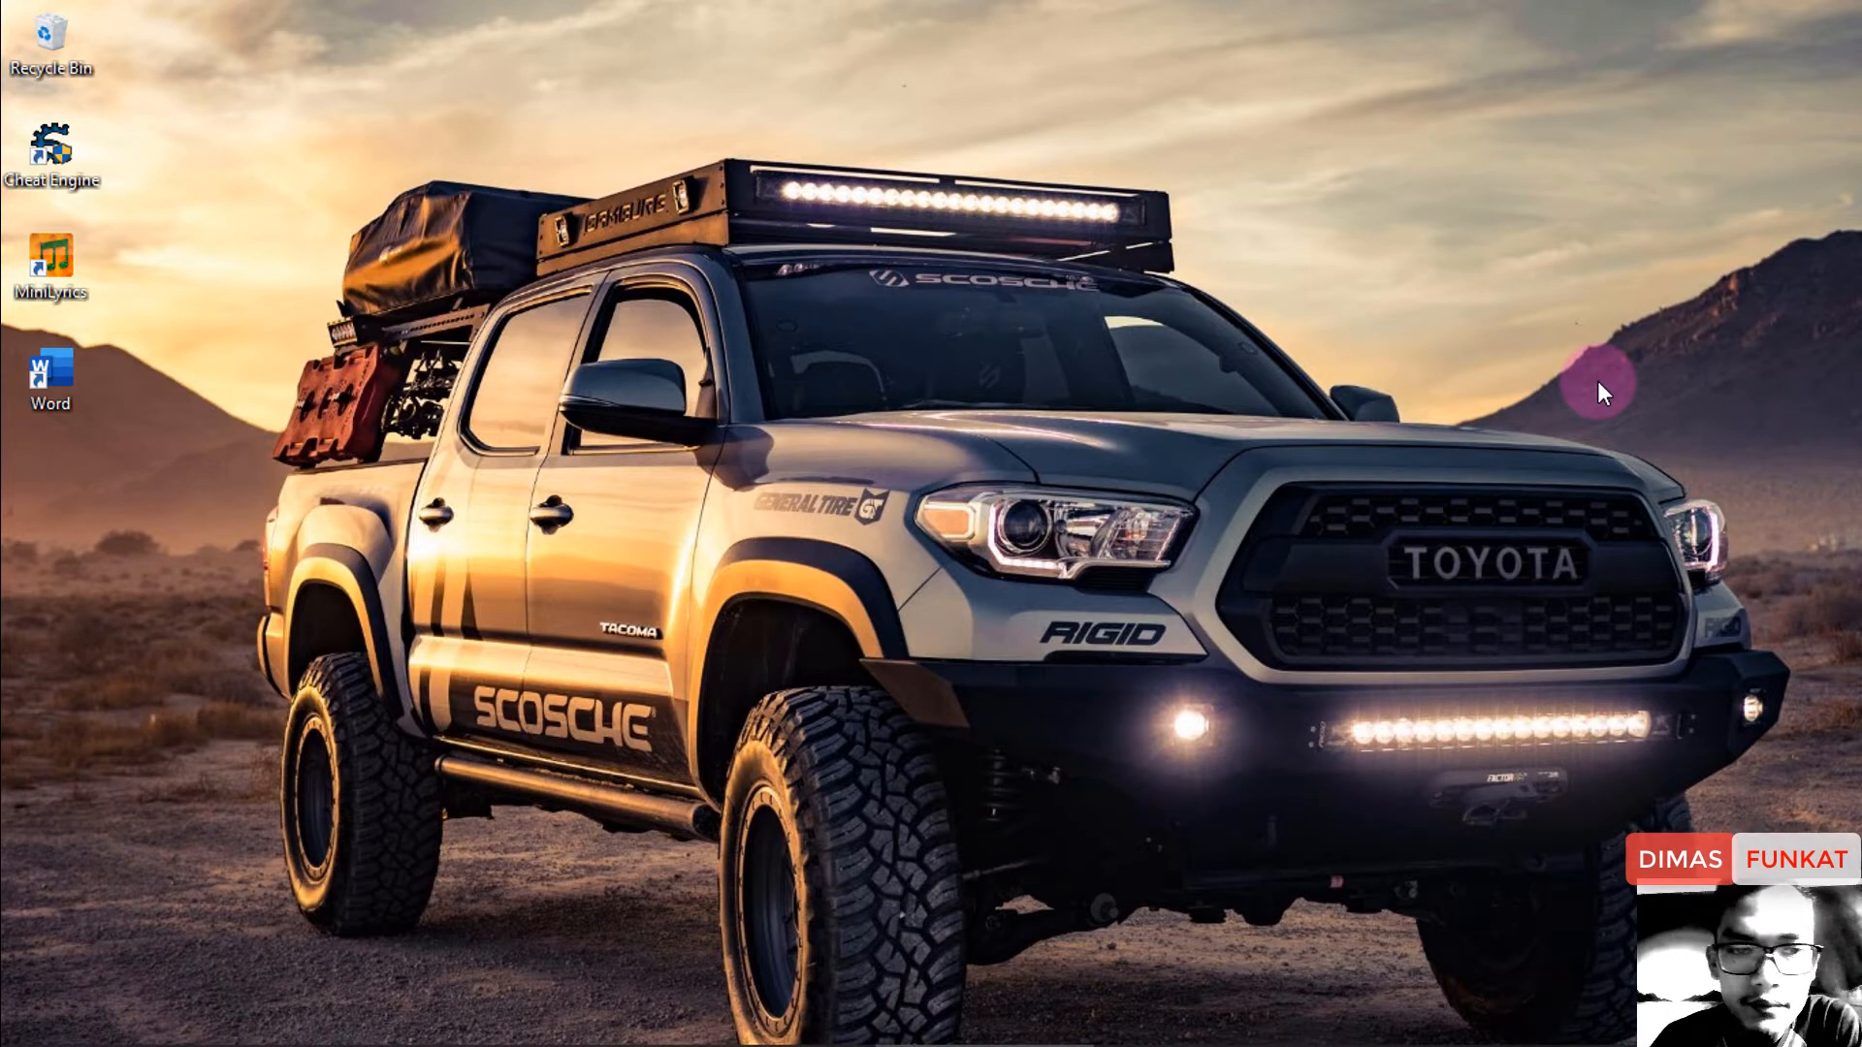
# Open a blank document in Word and enter the title line DATA COVID-19 TERUPDATE.
pyautogui.doubleClick(62, 393)
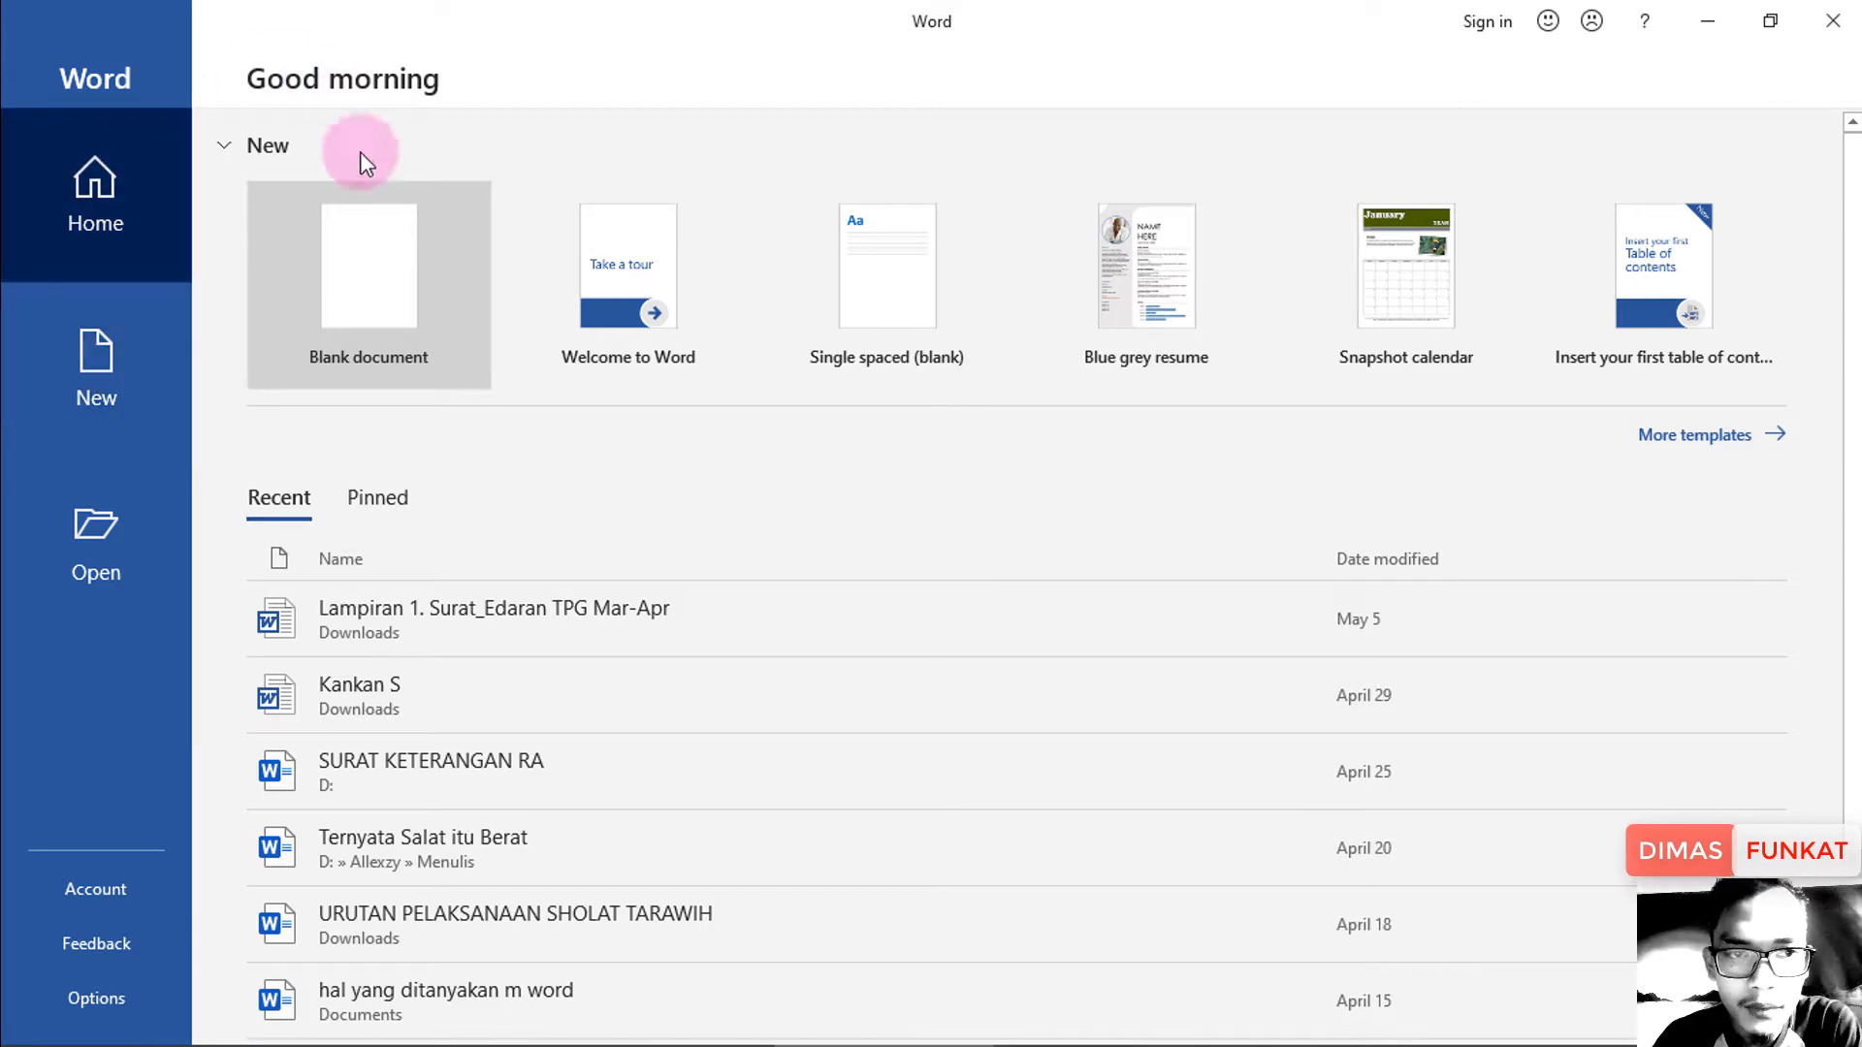
pyautogui.click(404, 308)
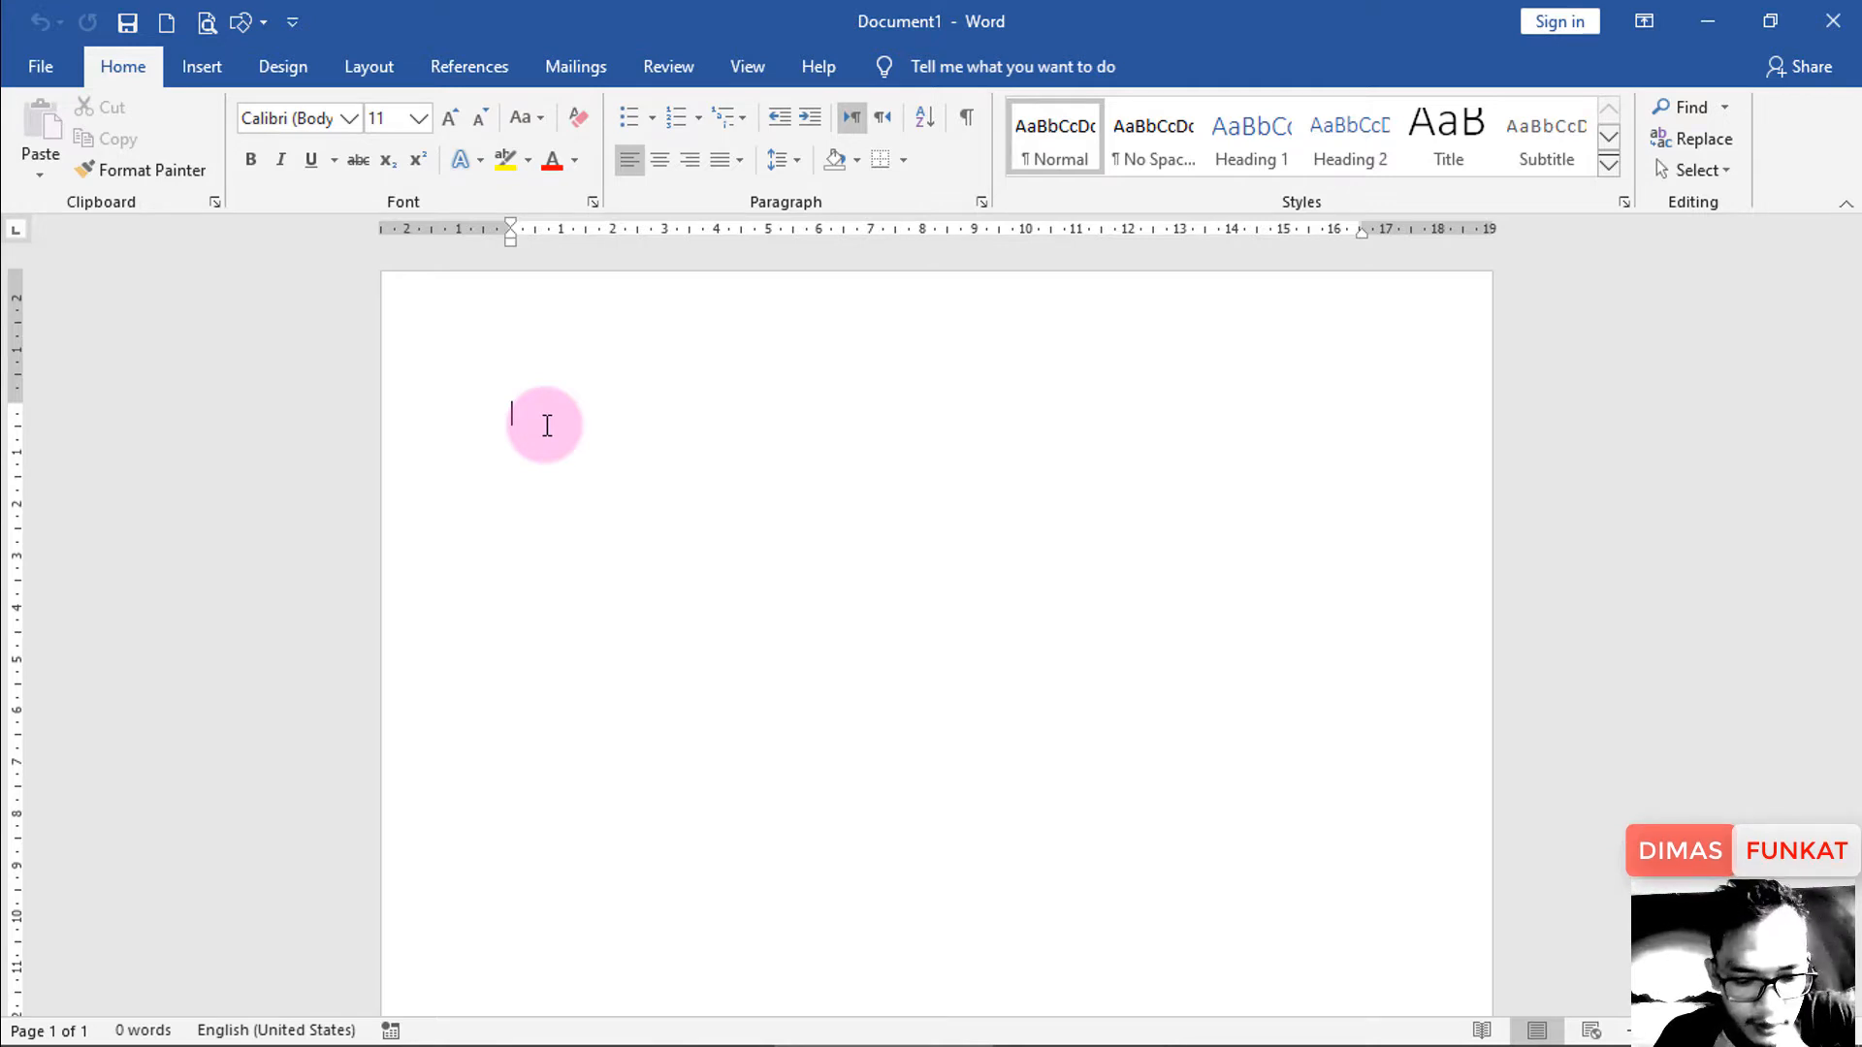
pyautogui.write('DATA')
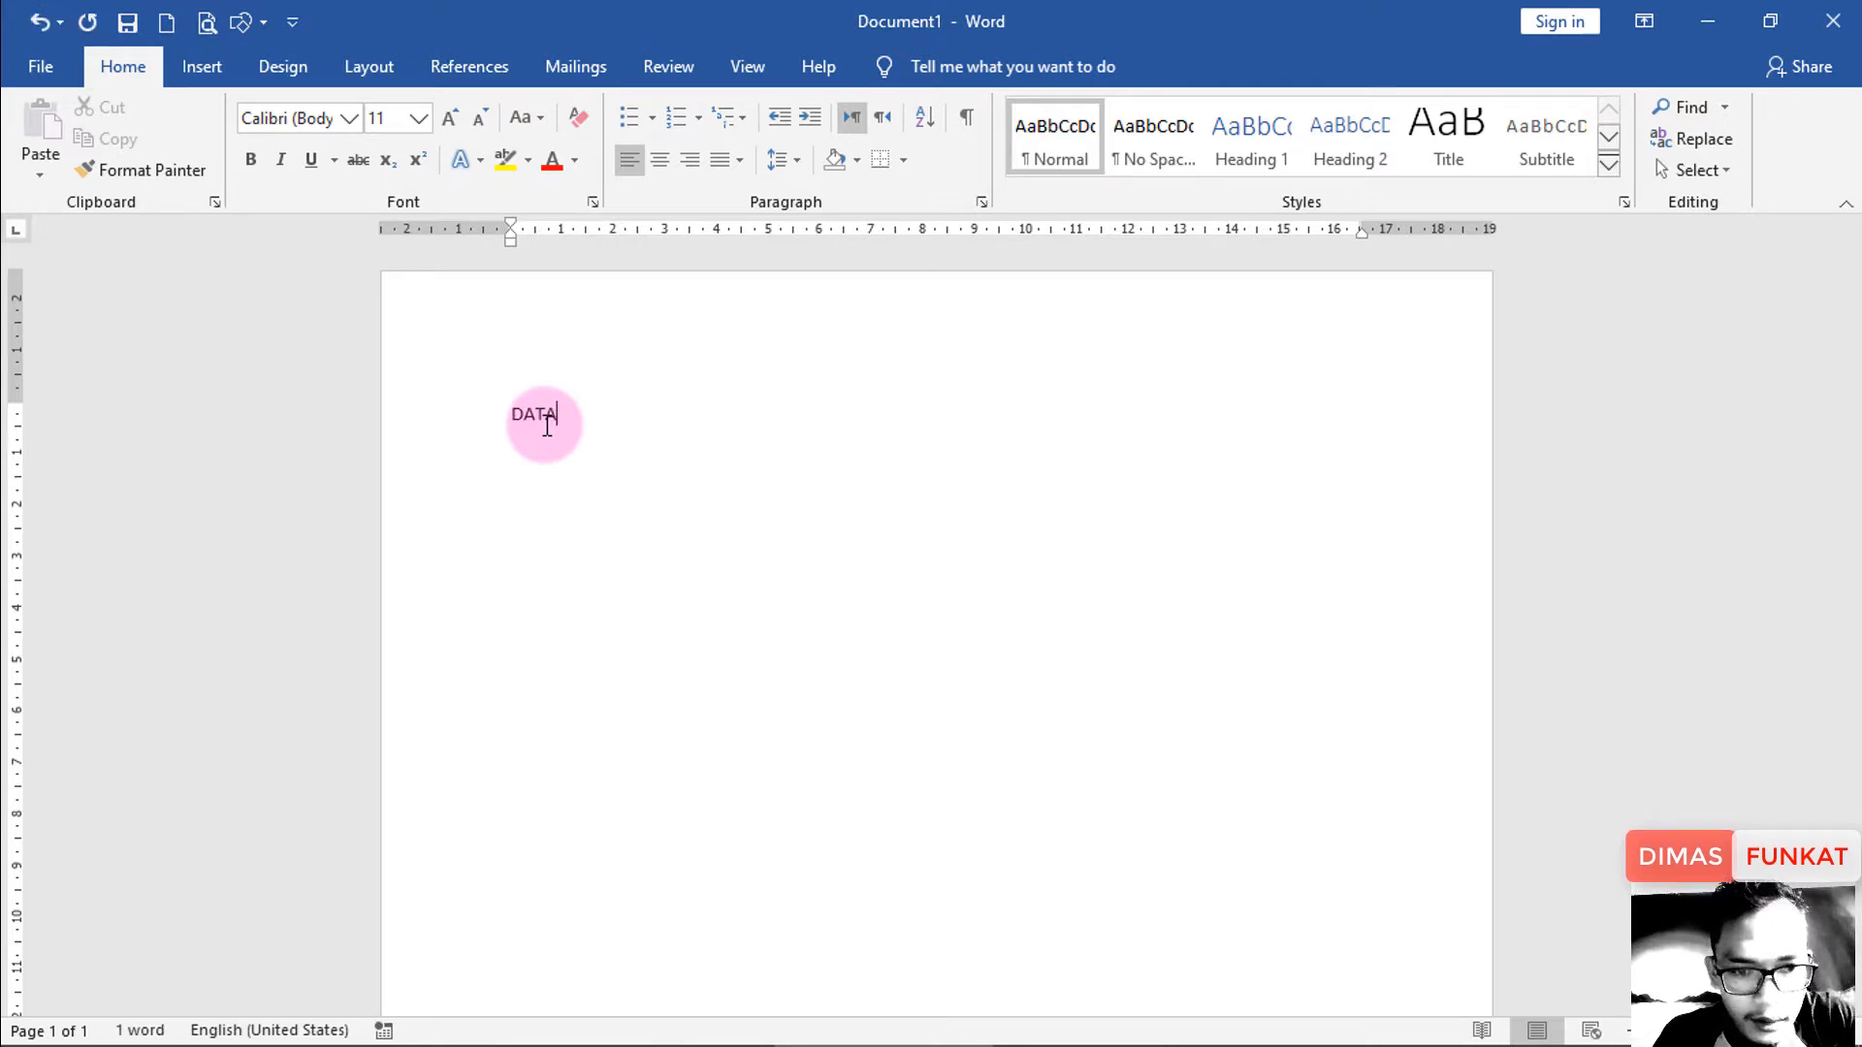
pyautogui.write(' COVID-19')
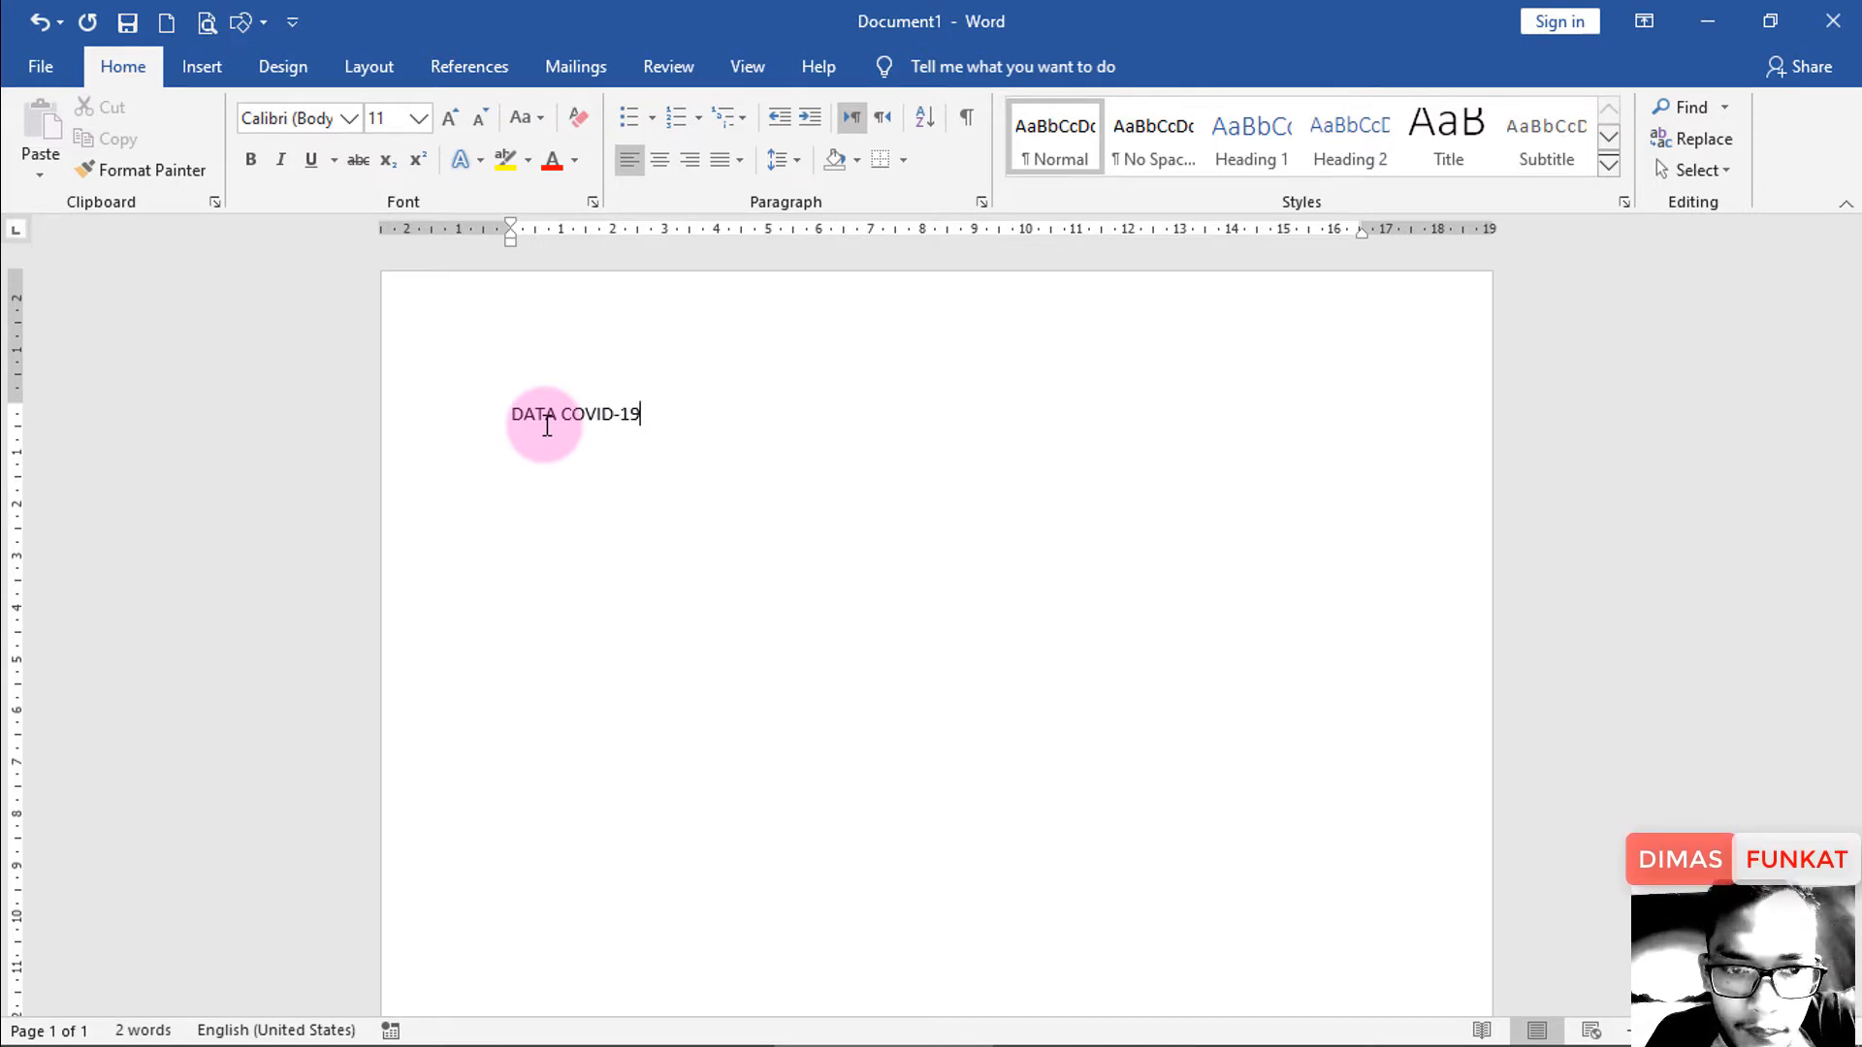
pyautogui.write(' TERUPDATE')
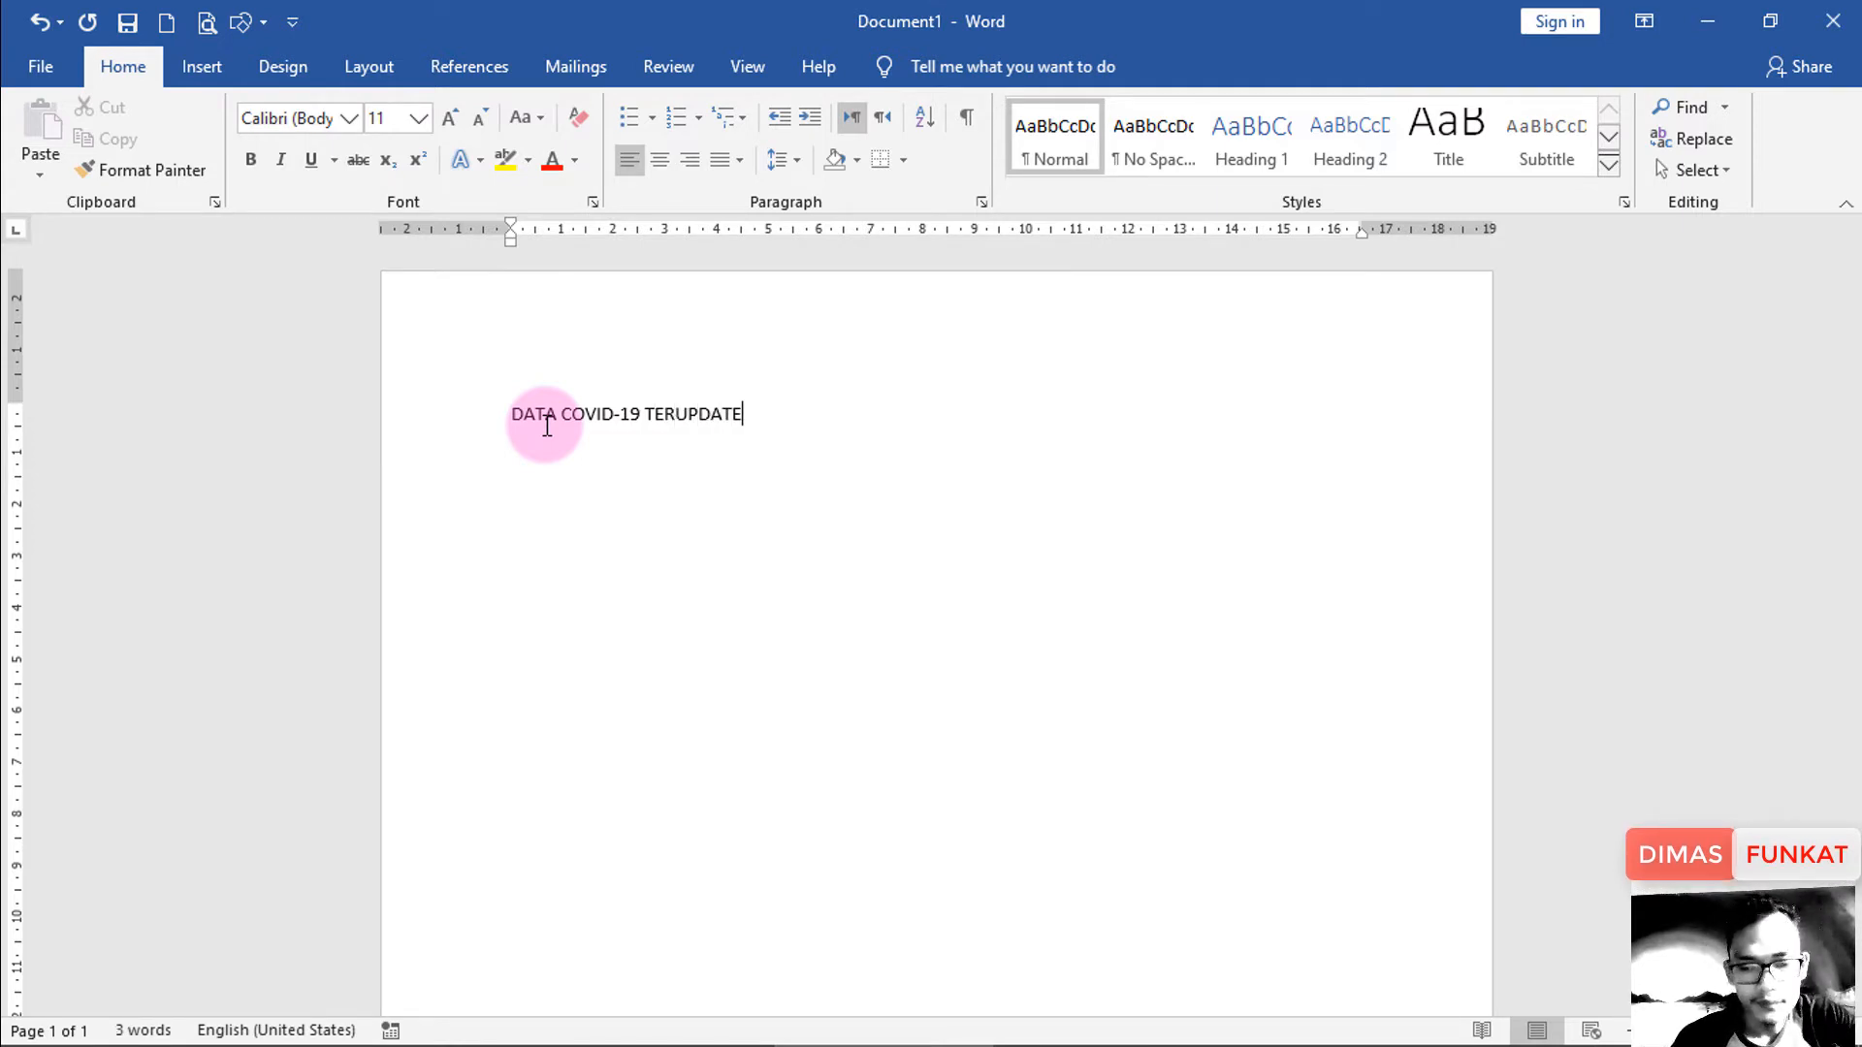
pyautogui.press('Return')
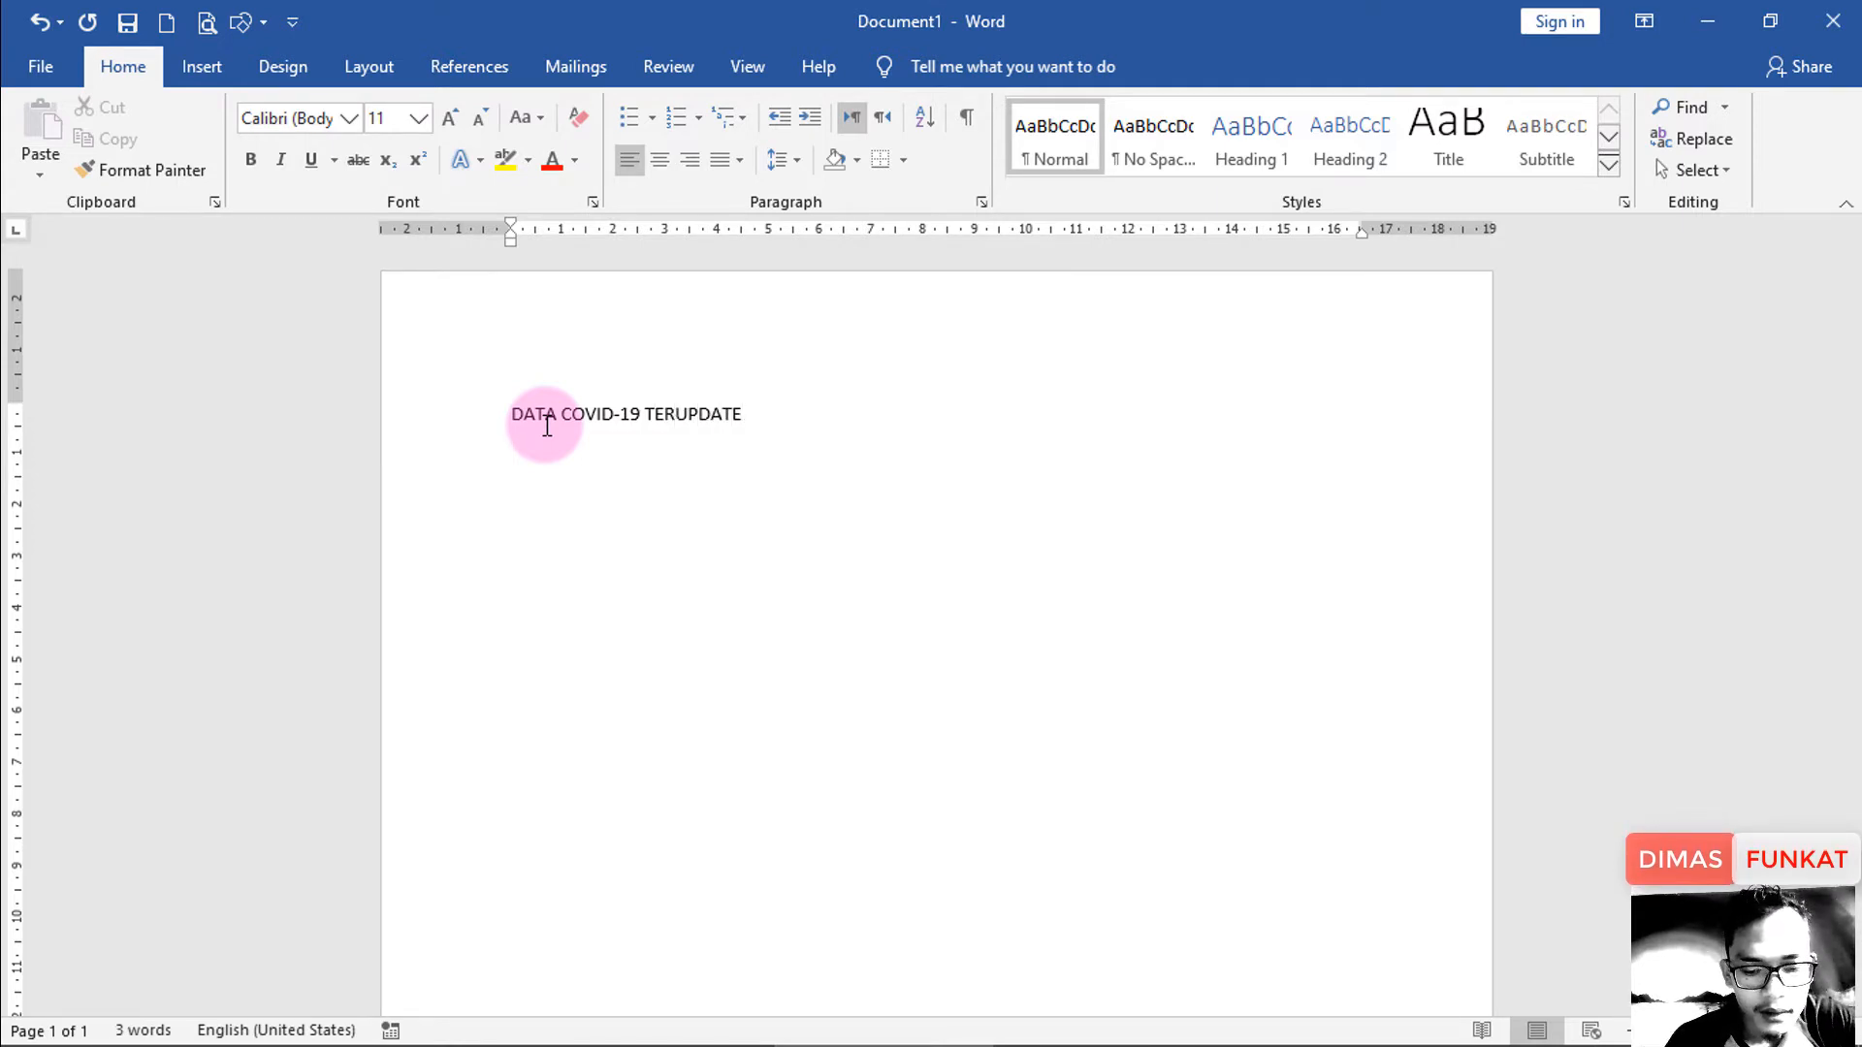
# Add the lines TERKONFIRMASI, DIRAWAT, SEMBUH and MENINGGAL below the title, each as its own paragraph.
pyautogui.write('T')
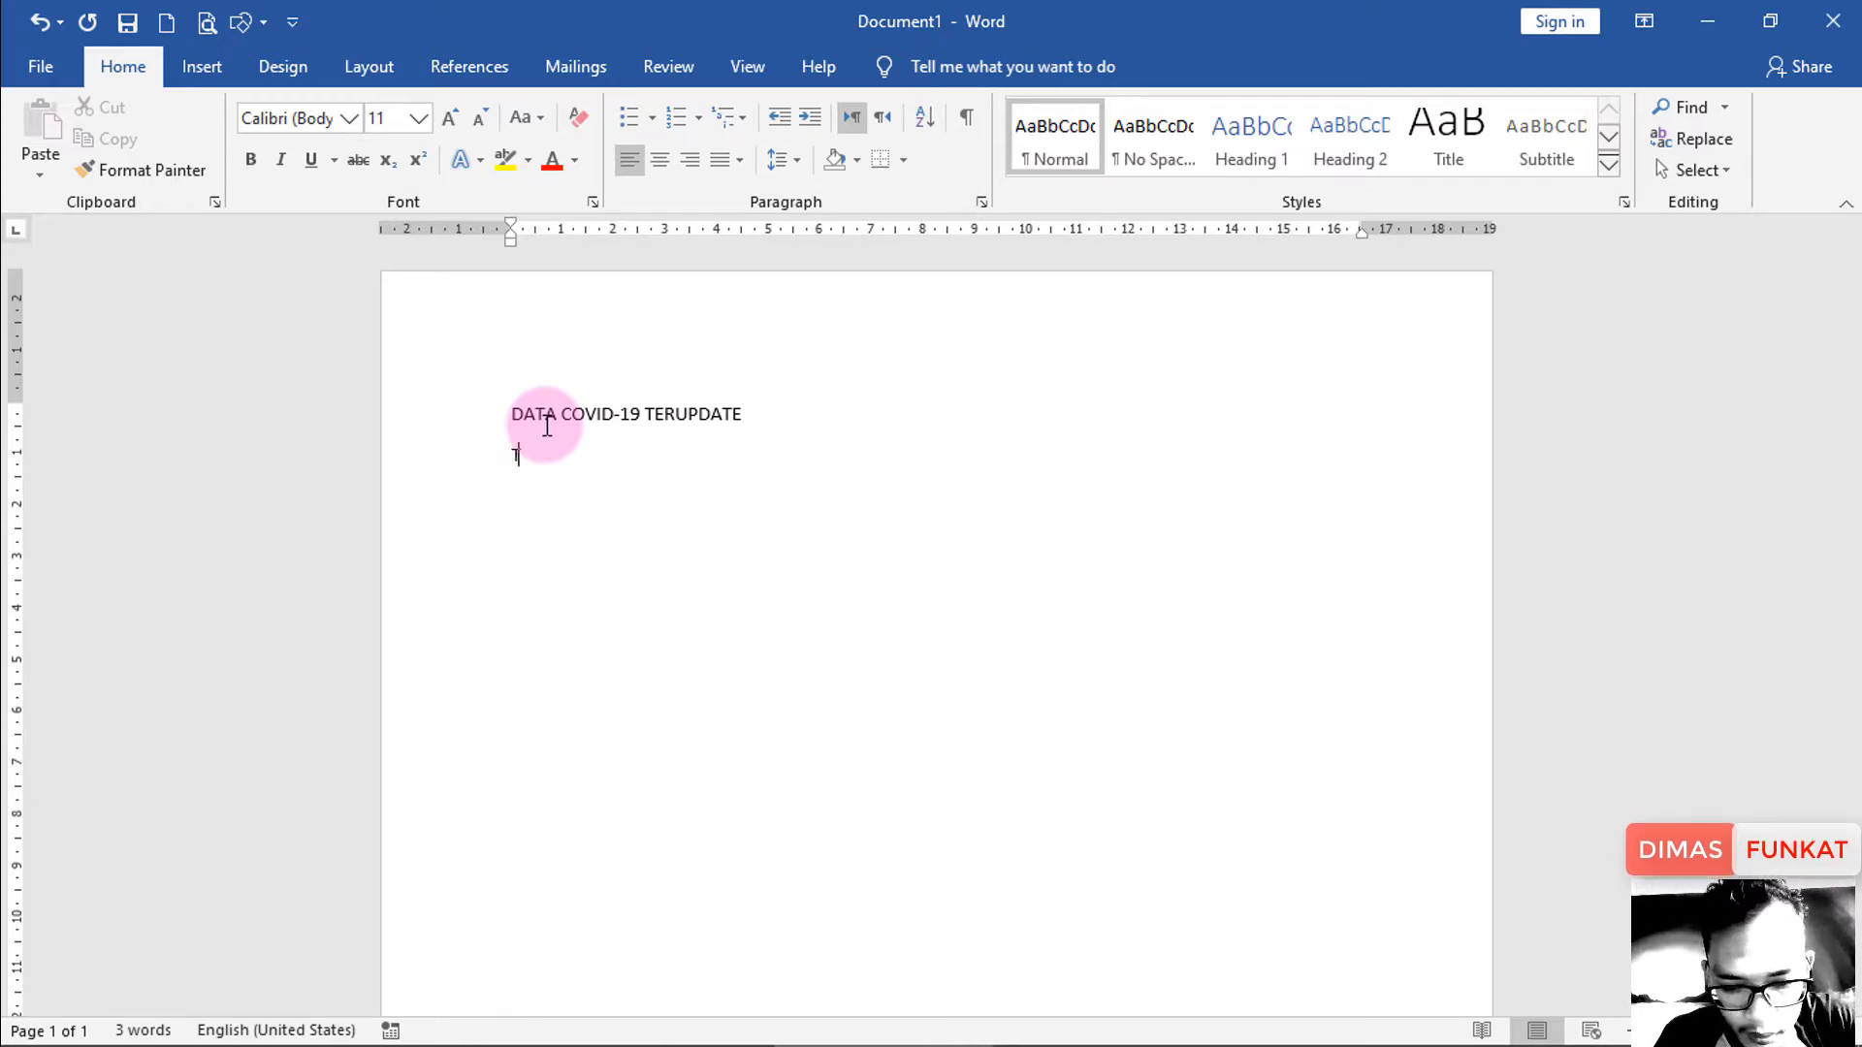
pyautogui.write('ERKONFIRMASI')
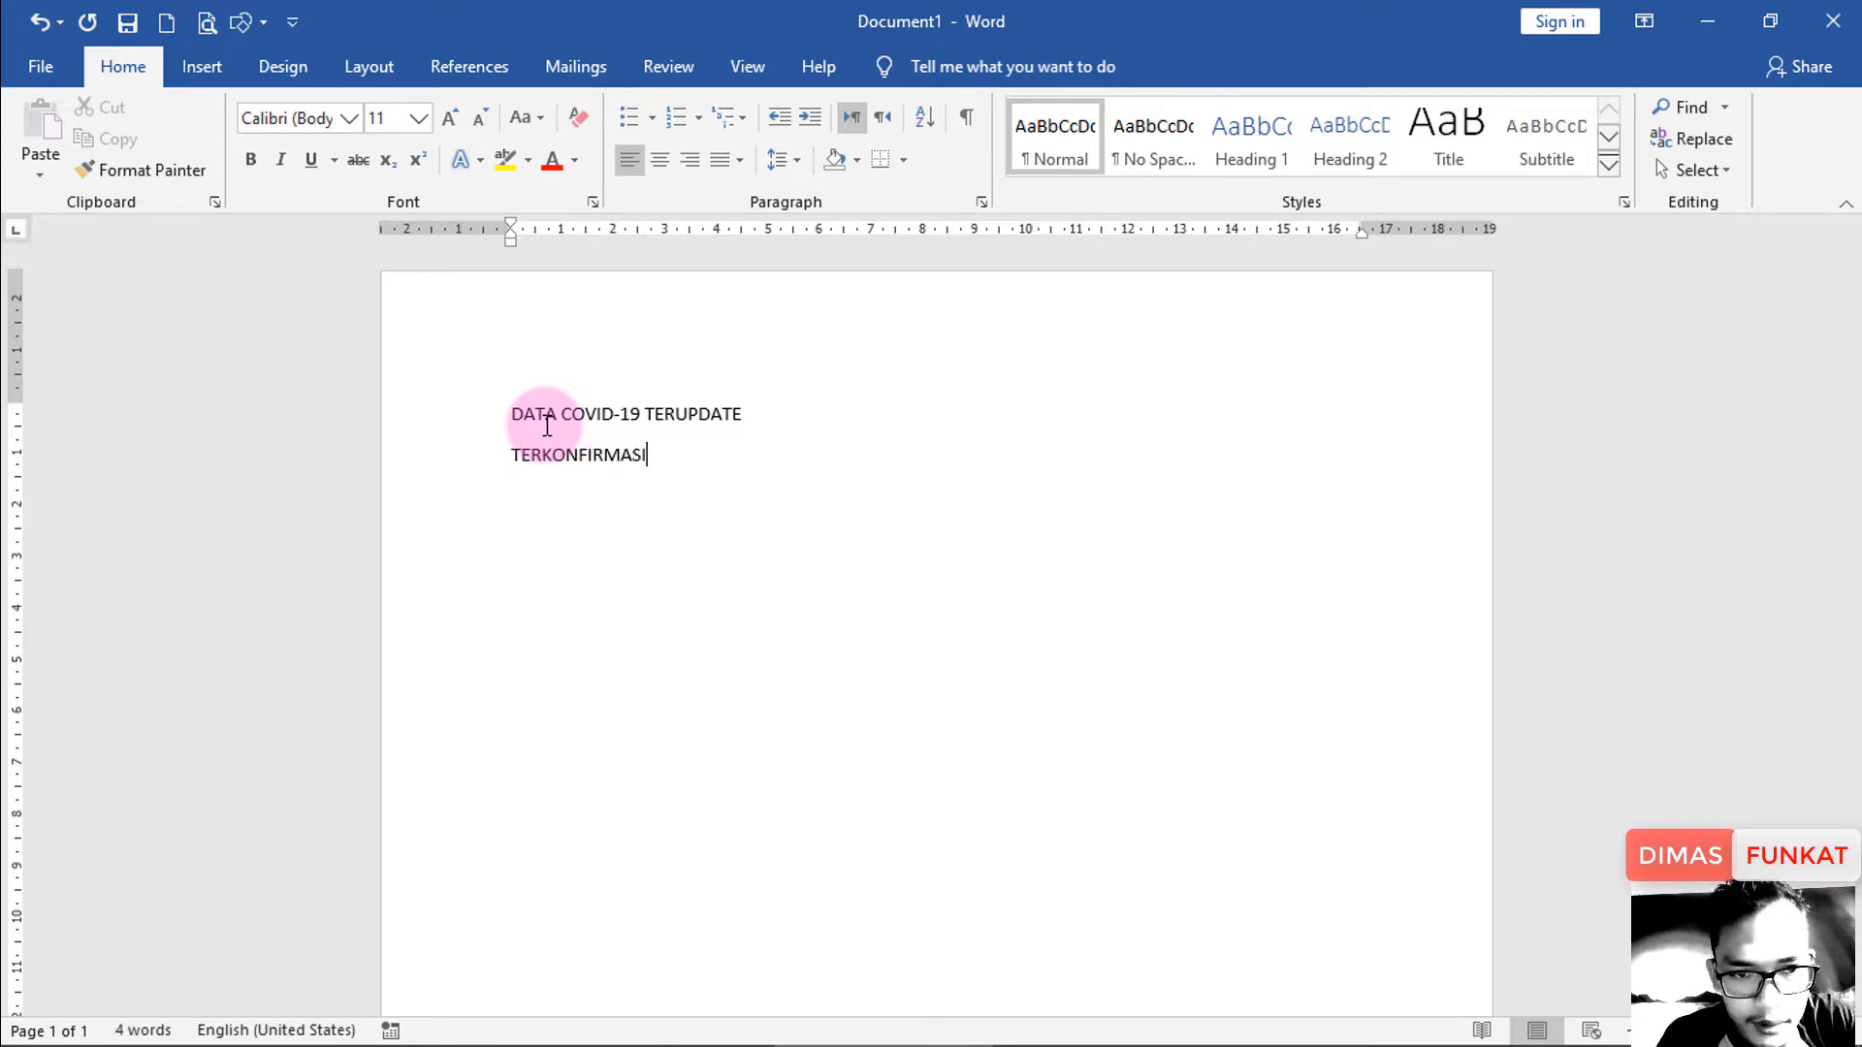
pyautogui.press('Return')
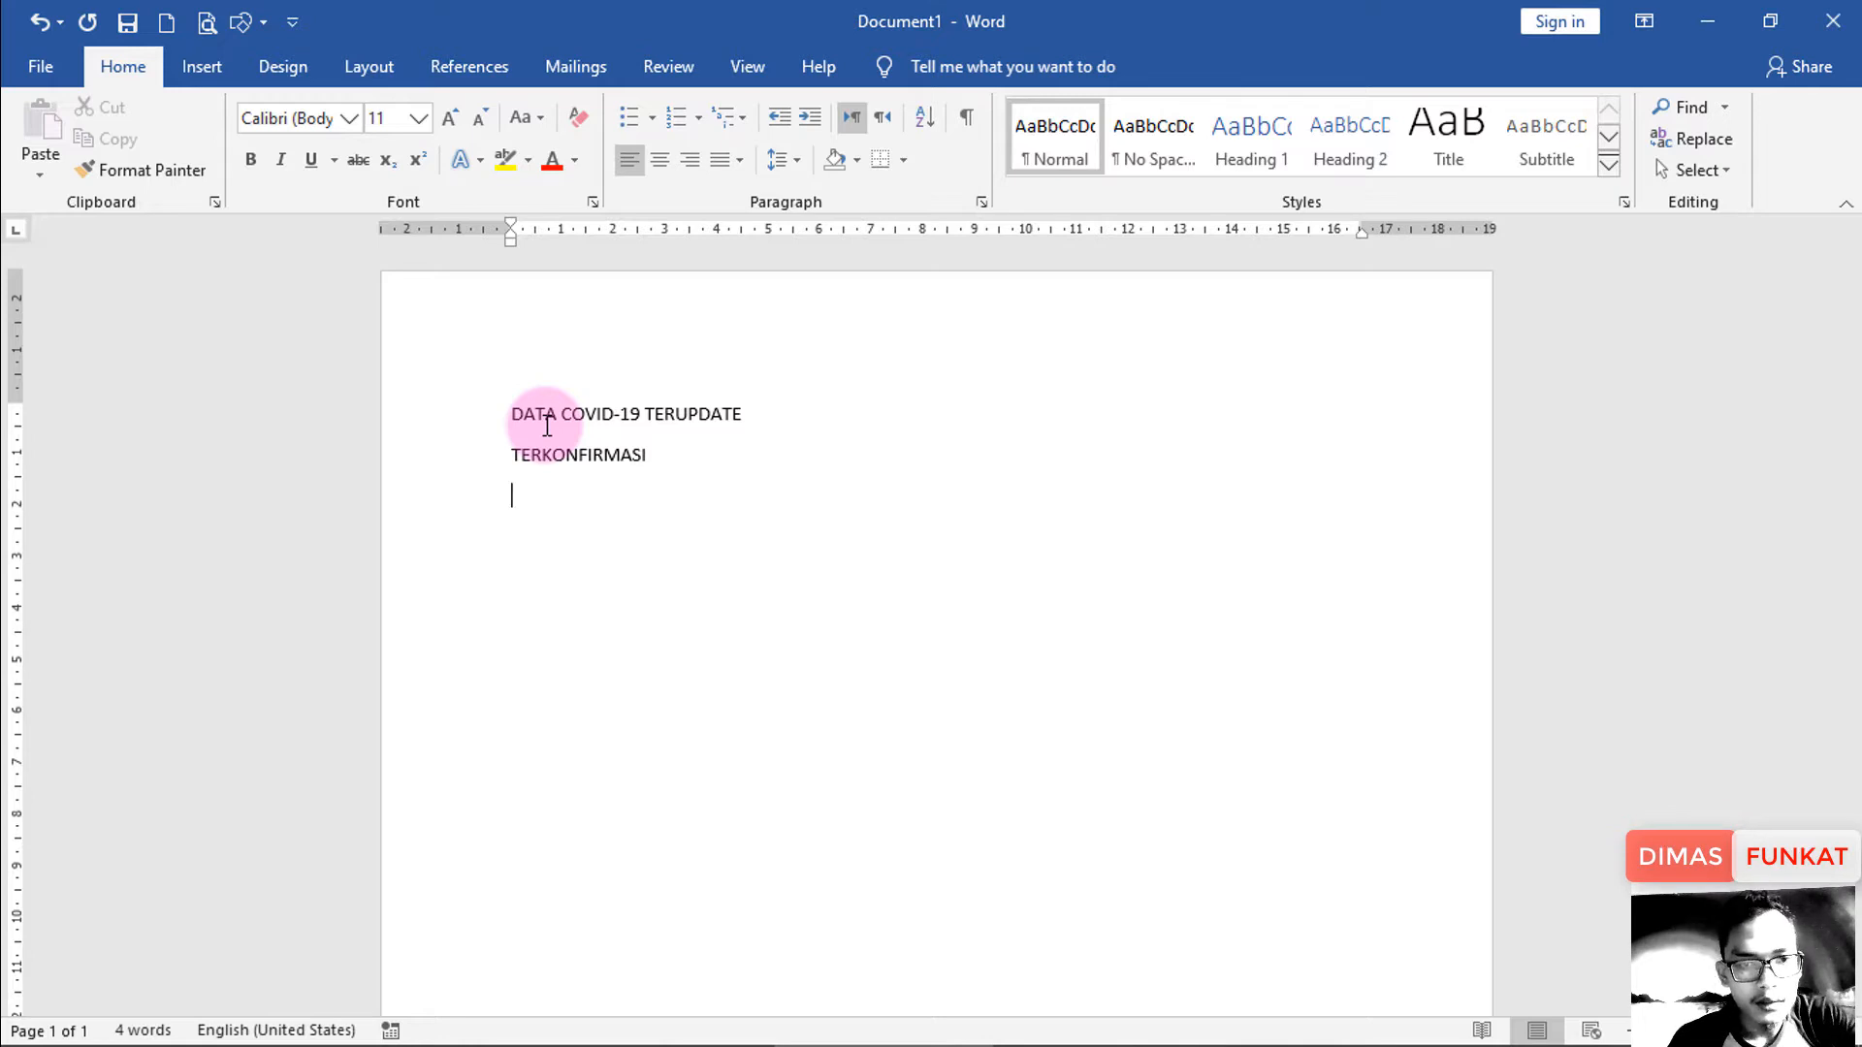
pyautogui.write('DI')
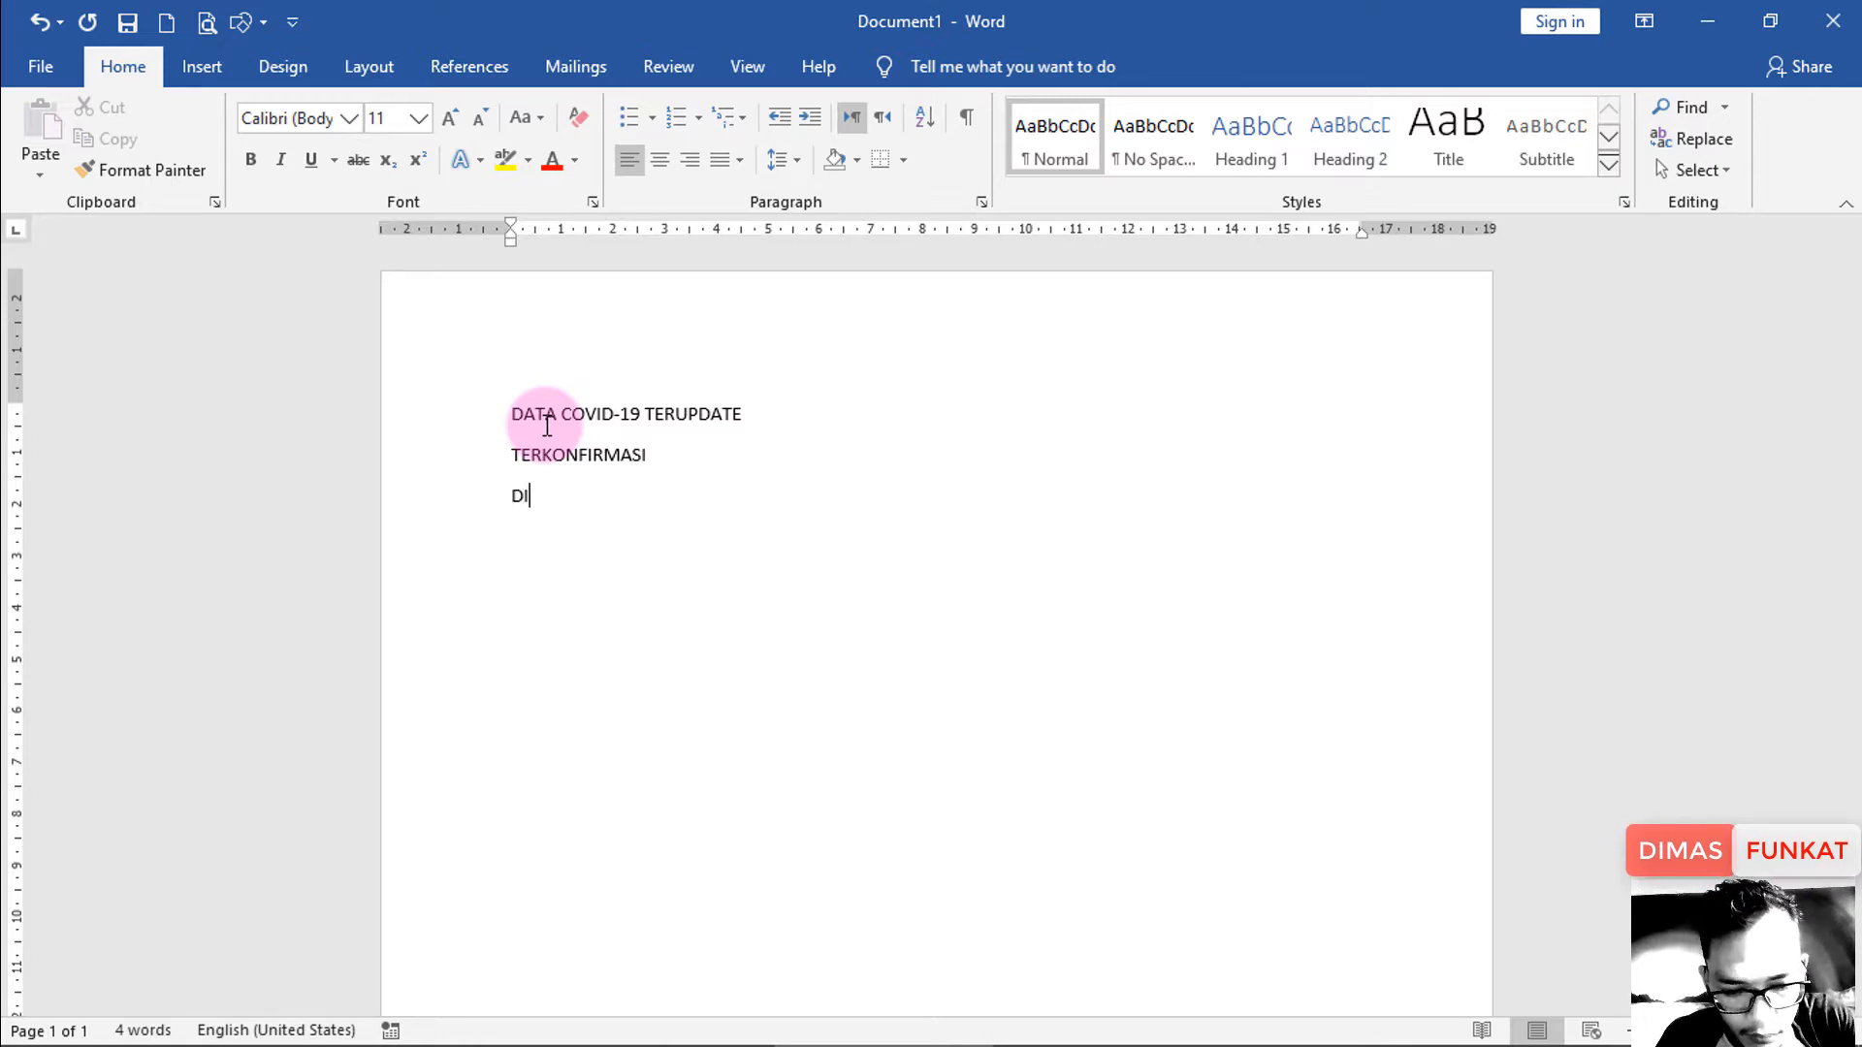
pyautogui.write('RAWAT')
pyautogui.press('Return')
pyautogui.write('SE')
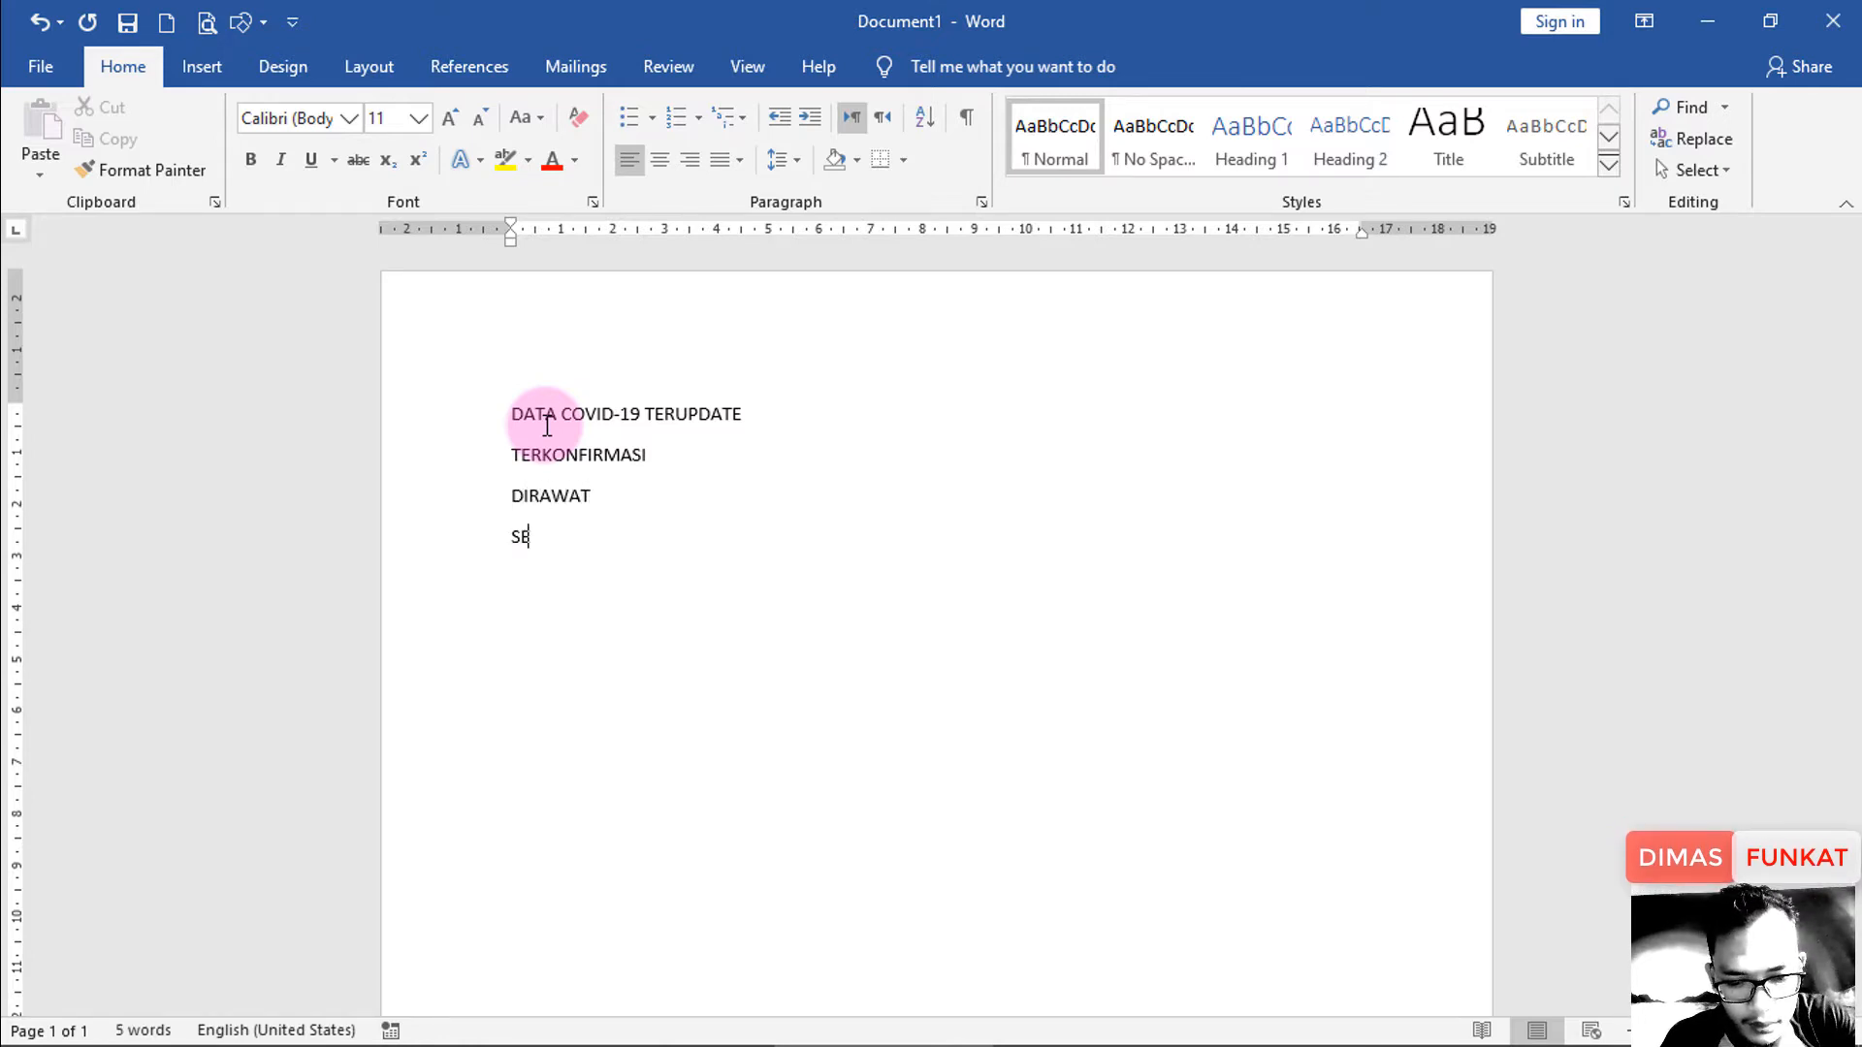
pyautogui.write('MEUH')
pyautogui.press('Return')
pyautogui.write('ME')
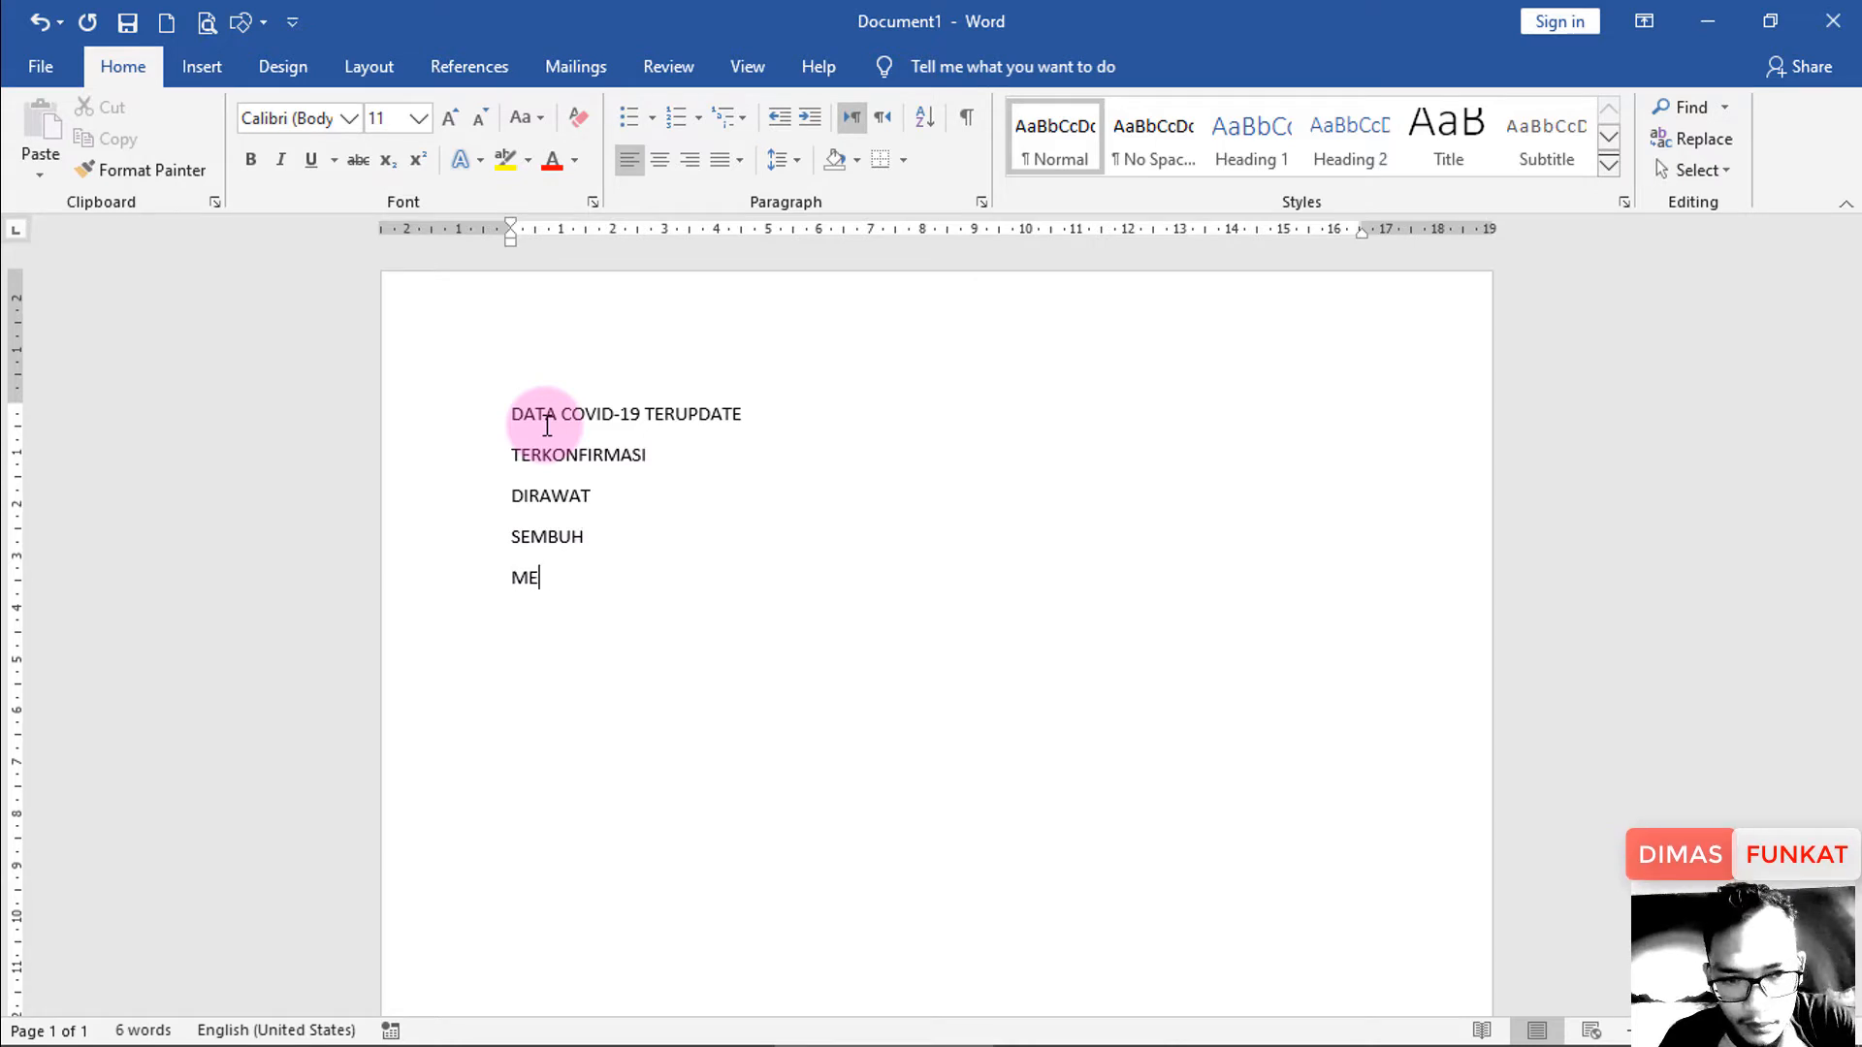
pyautogui.write('NINGGGG')
pyautogui.press('BackSpace')
pyautogui.press('BackSpace')
pyautogui.write('AL')
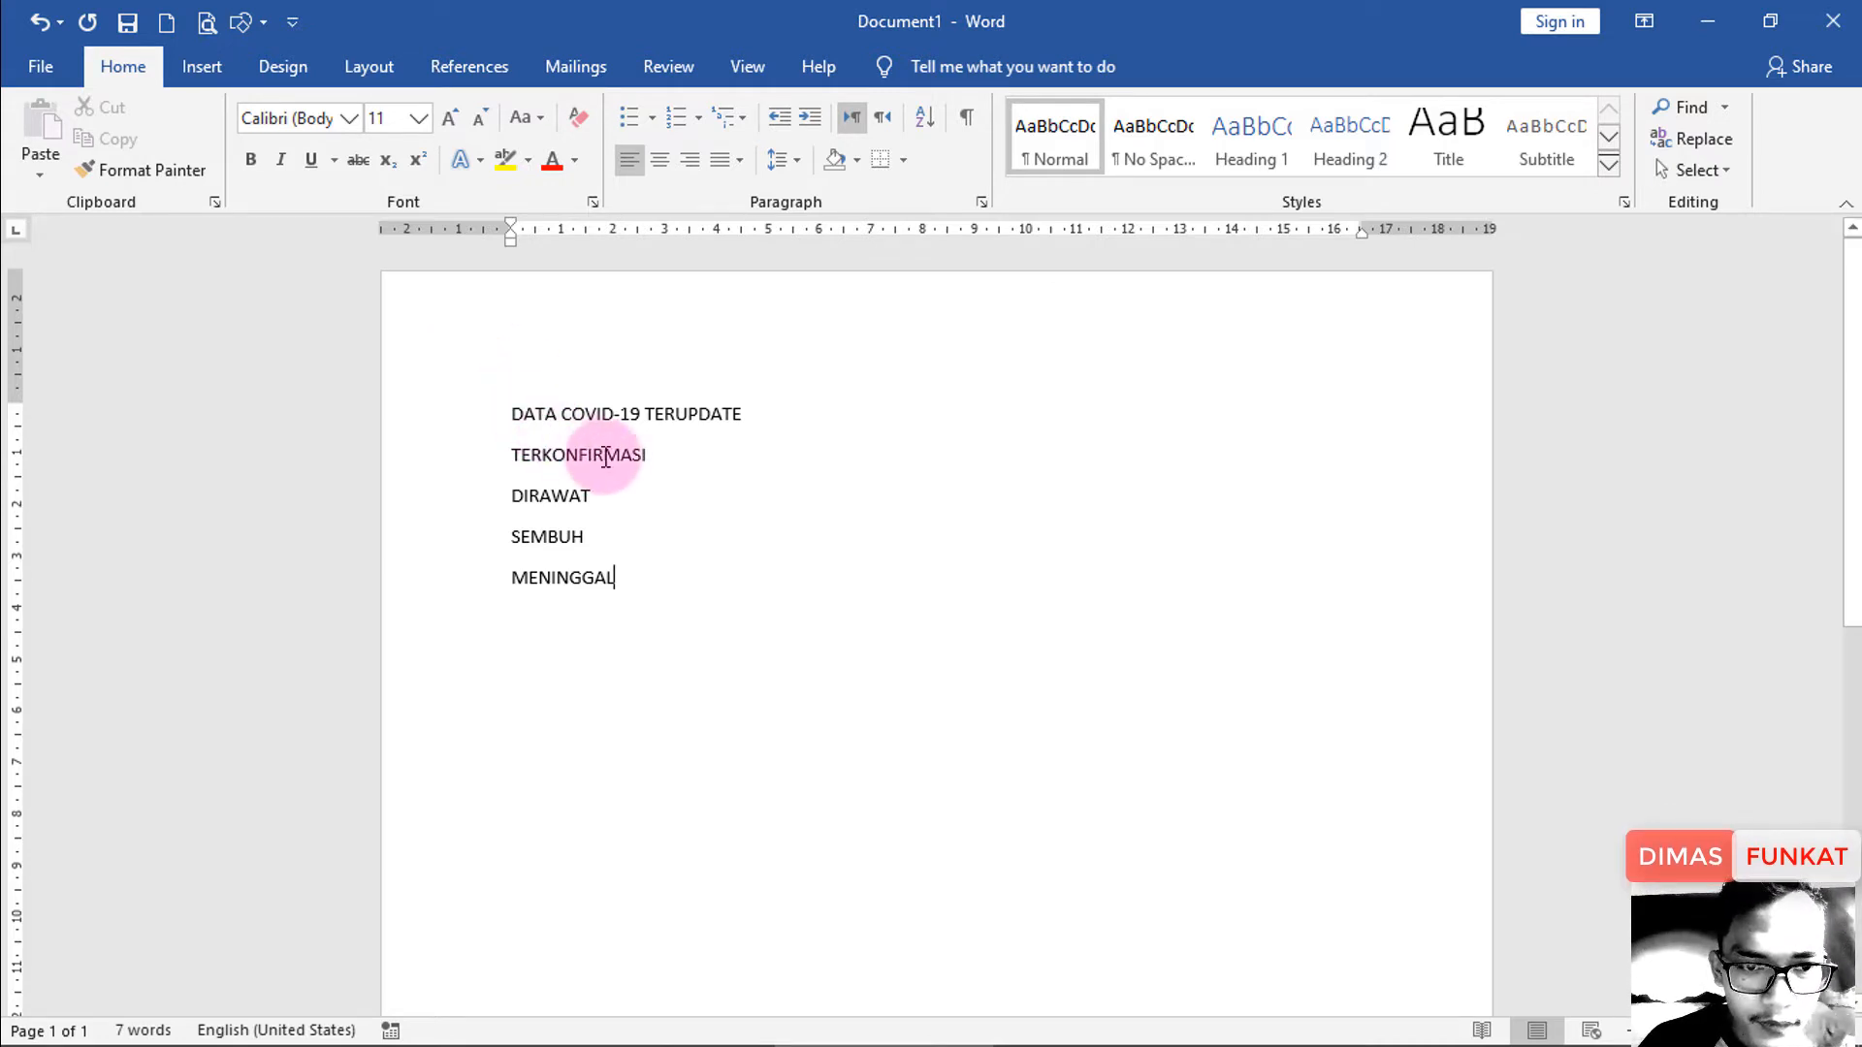
pyautogui.moveTo(653, 461); pyautogui.dragTo(541, 456)
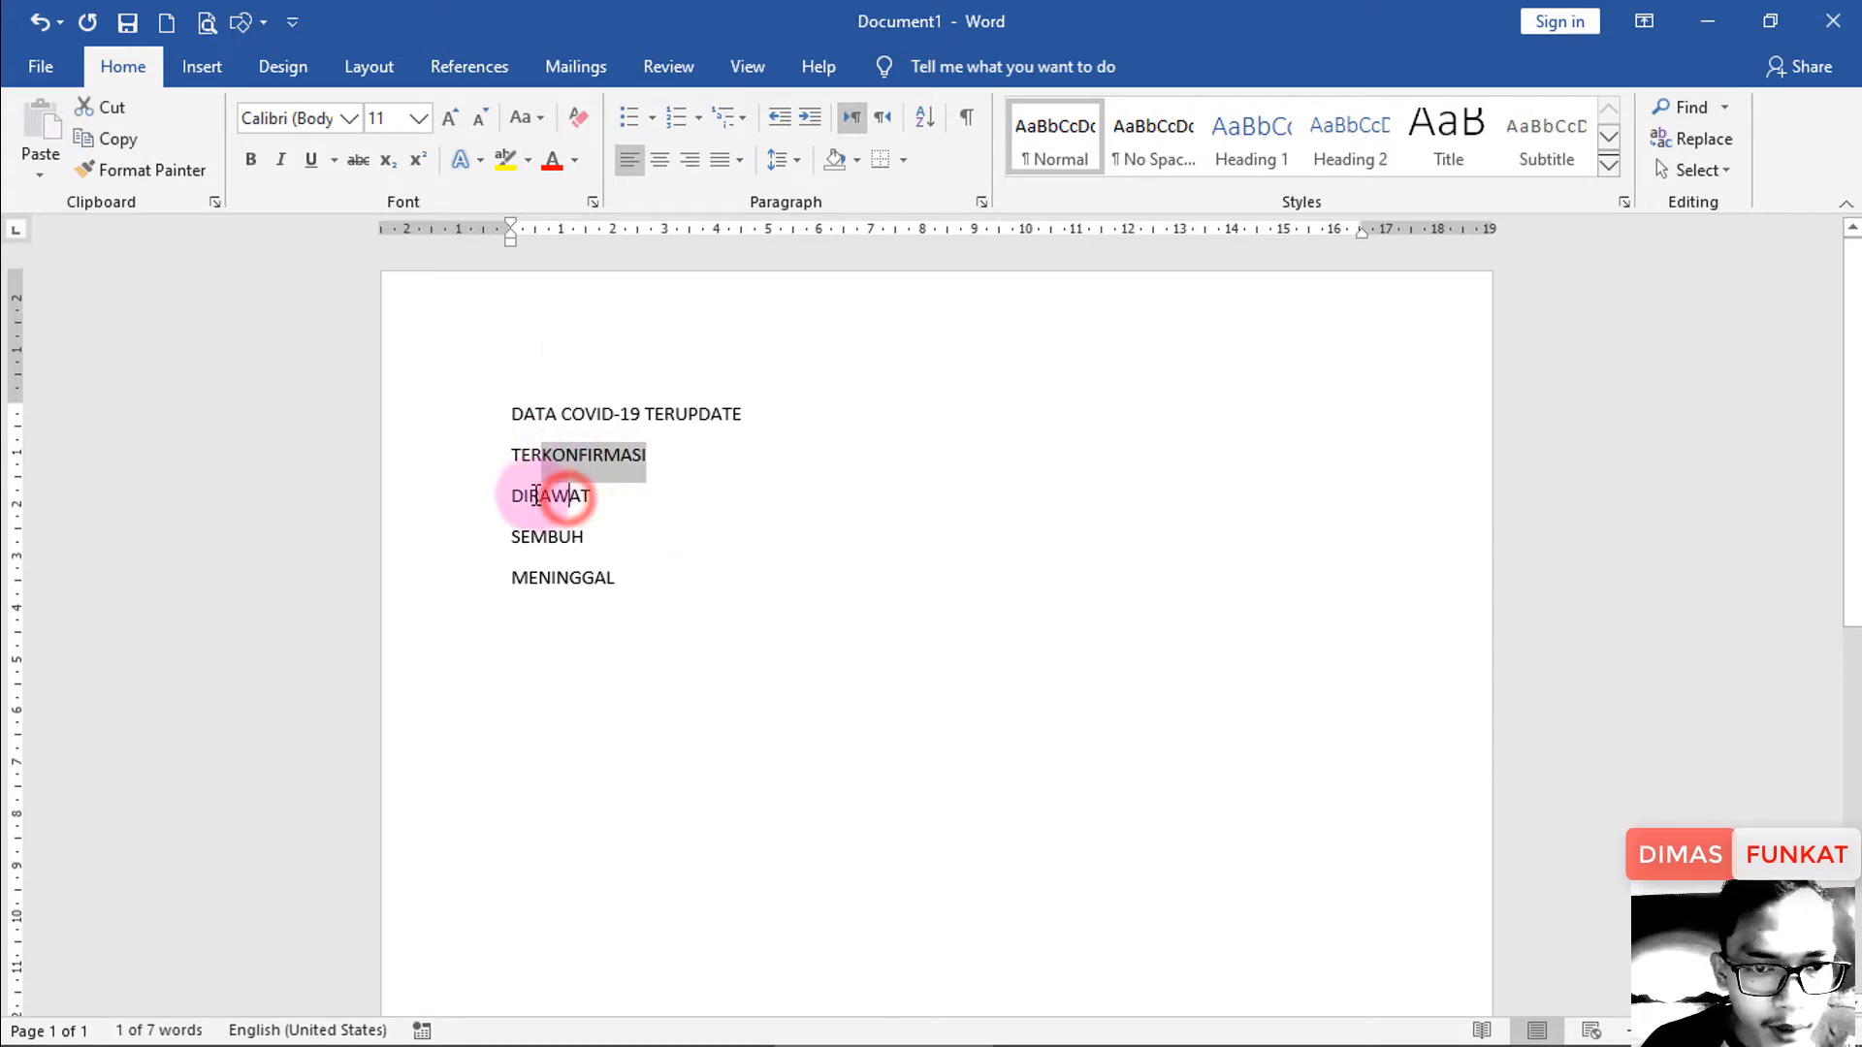
pyautogui.click(572, 538)
pyautogui.click(664, 456)
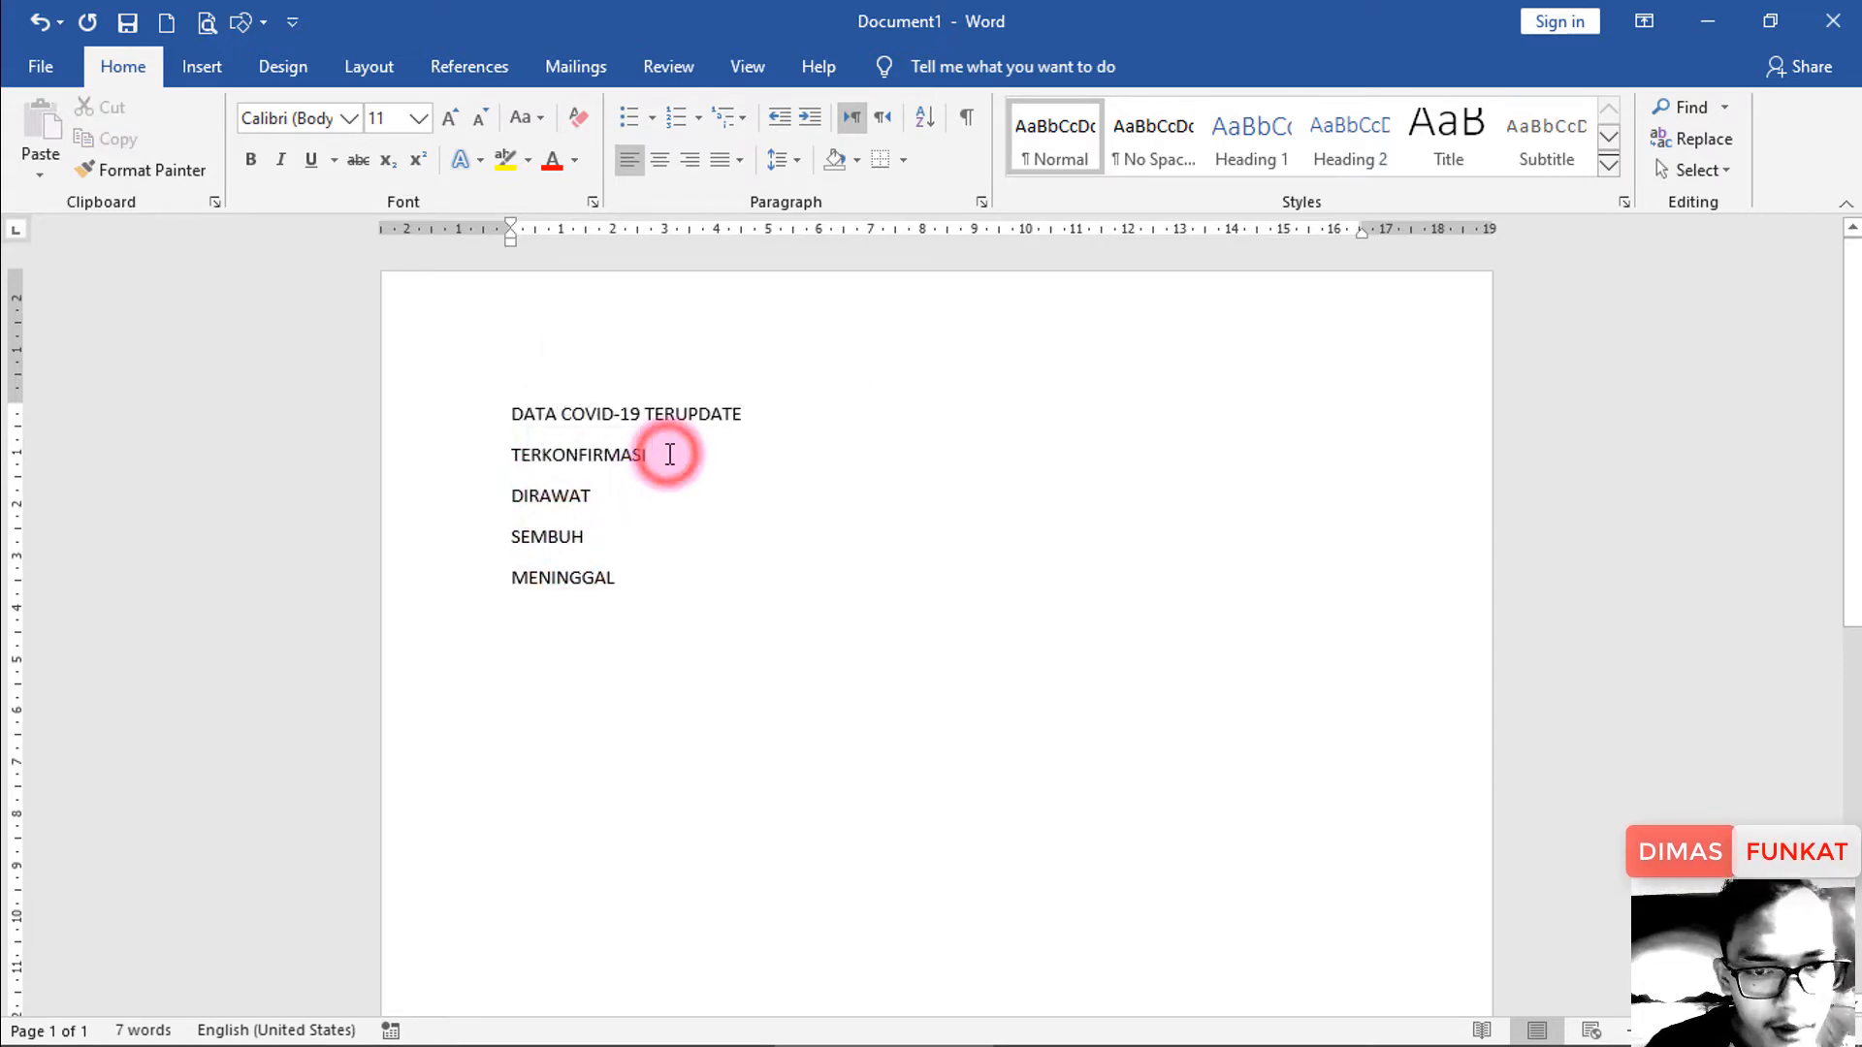
pyautogui.press('Return')
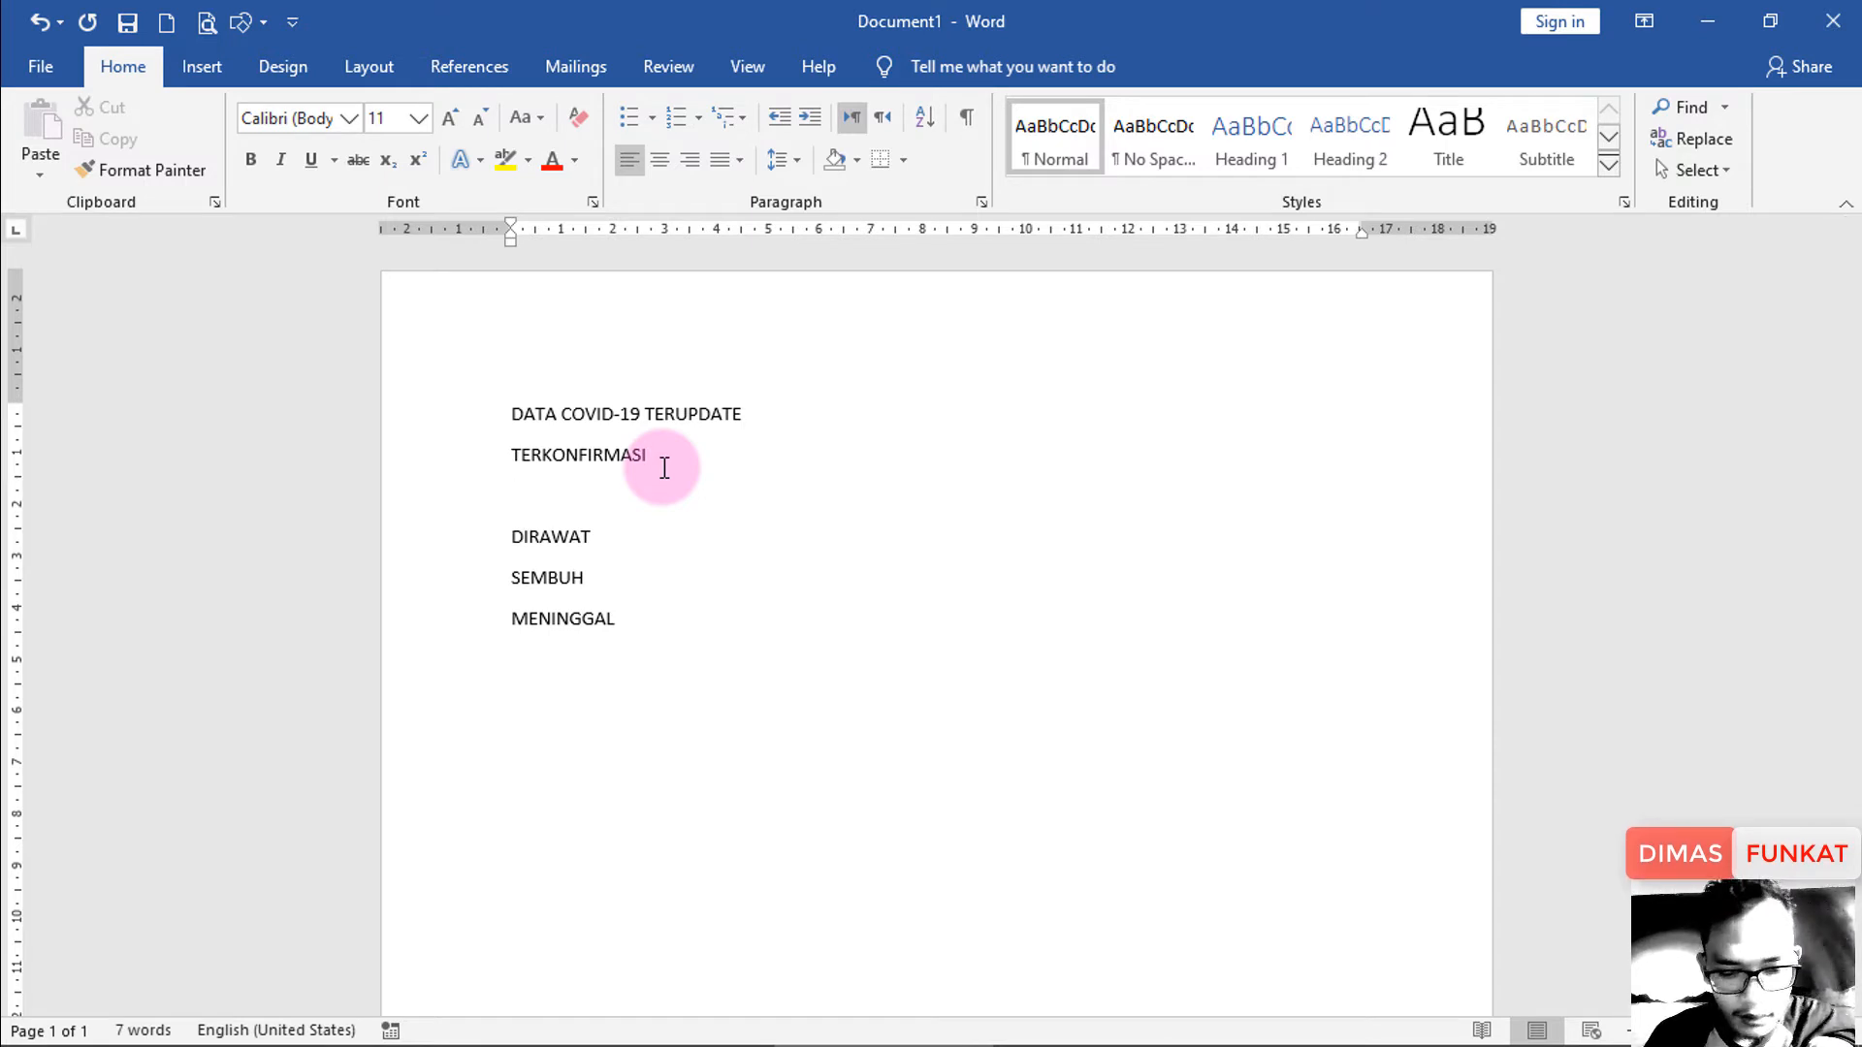
pyautogui.write('fgfggc vmm')
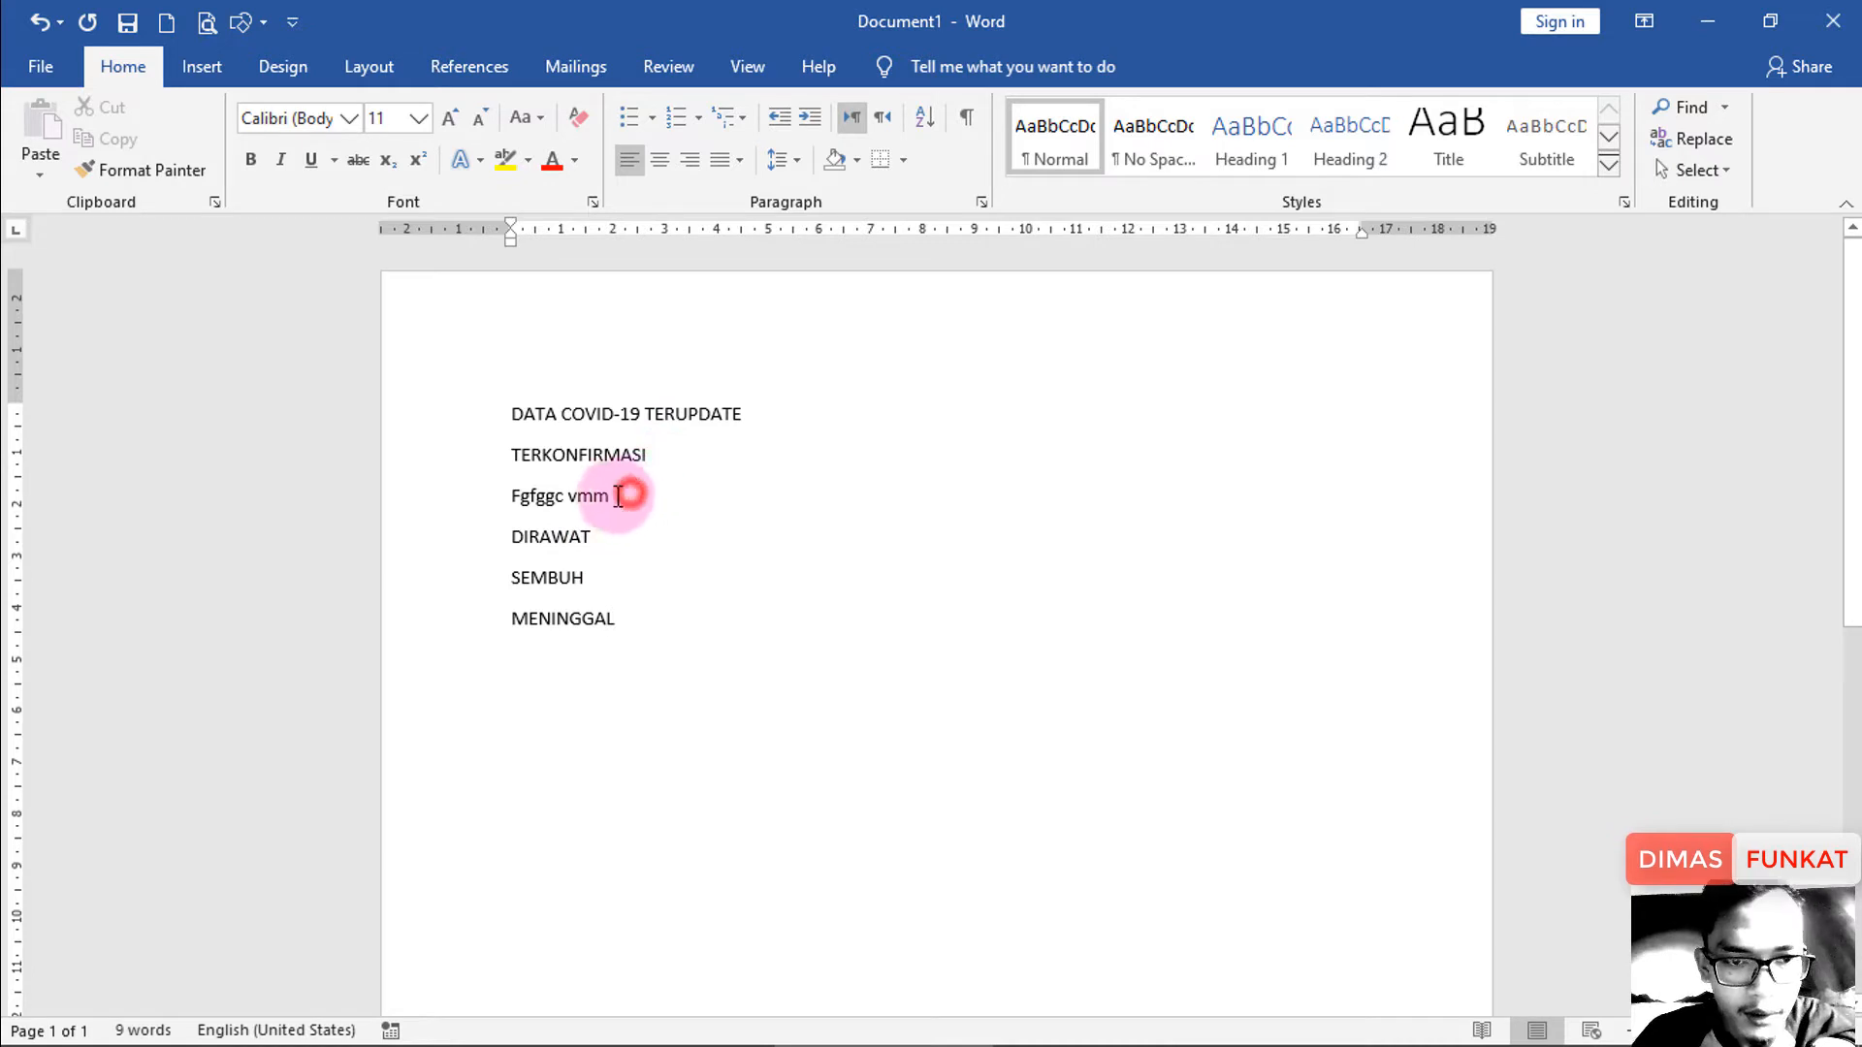
pyautogui.moveTo(629, 496); pyautogui.dragTo(514, 499)
pyautogui.press('BackSpace')
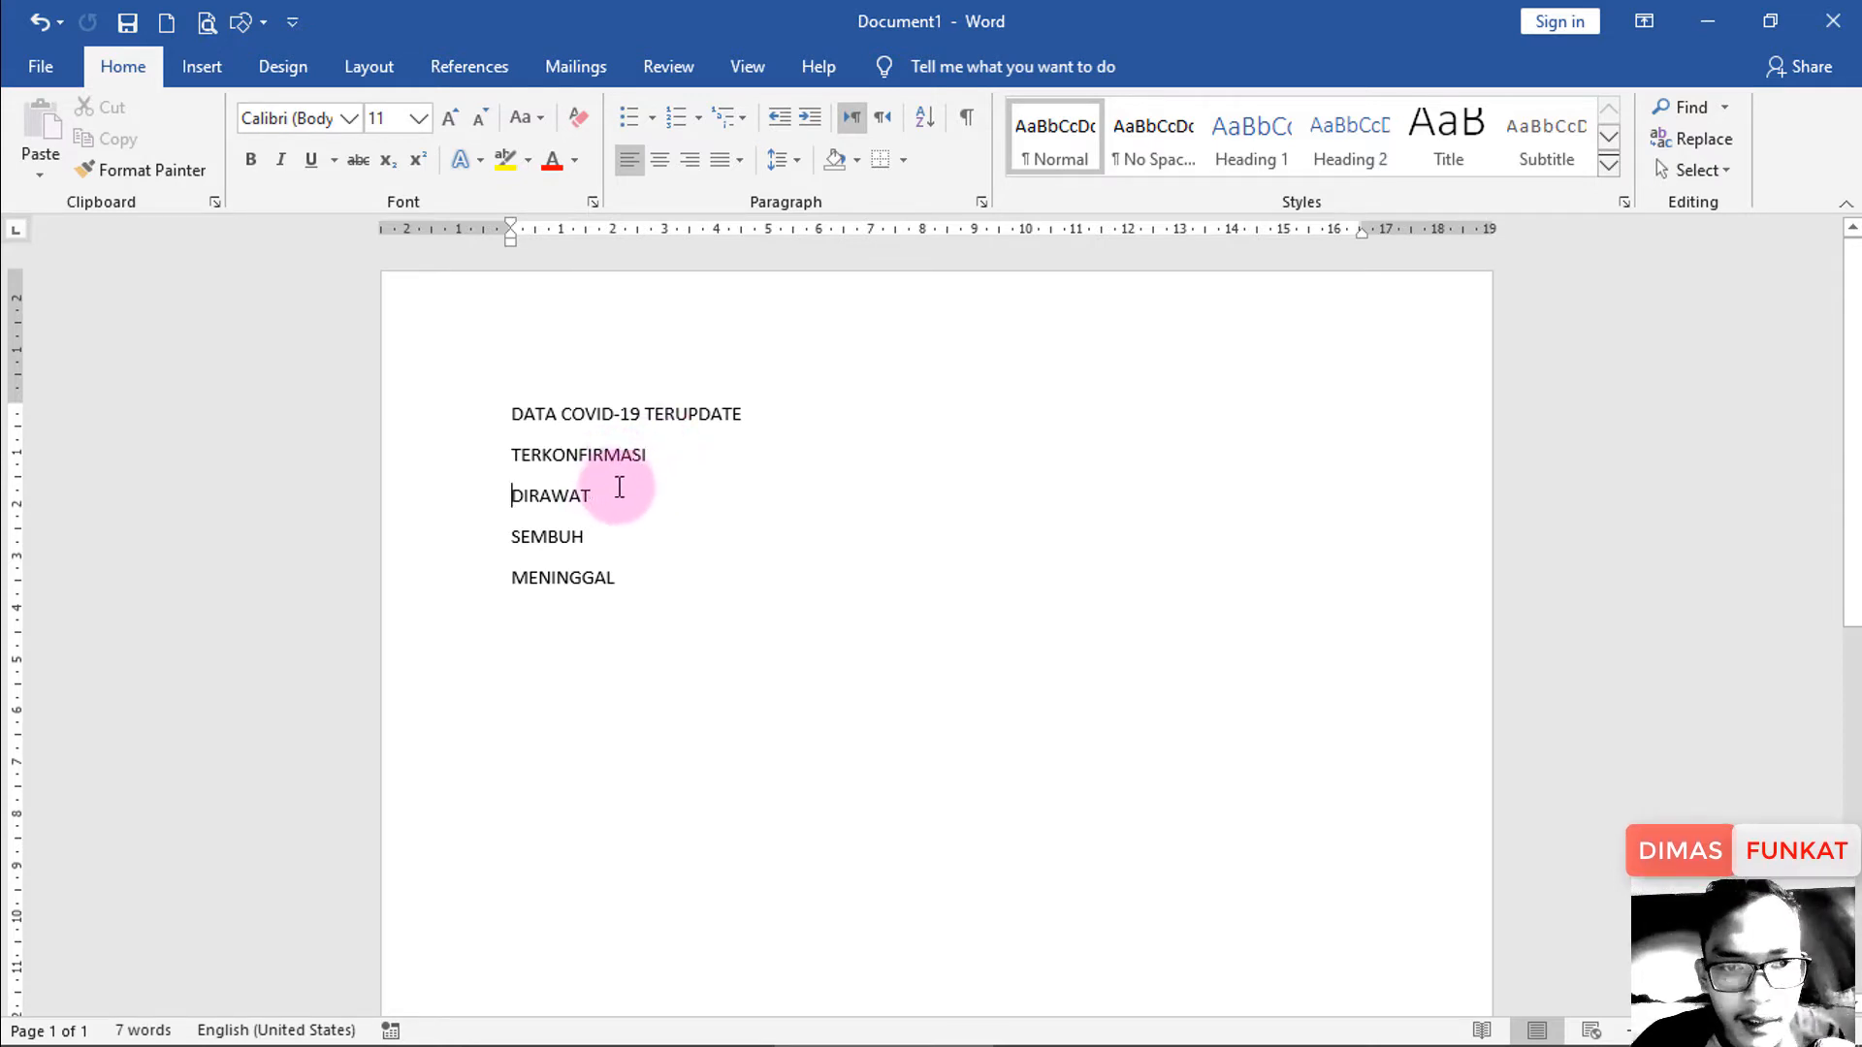
# Apply the Heading 1 style to the title line DATA COVID-19 TERUPDATE.
pyautogui.moveTo(747, 413); pyautogui.dragTo(530, 433)
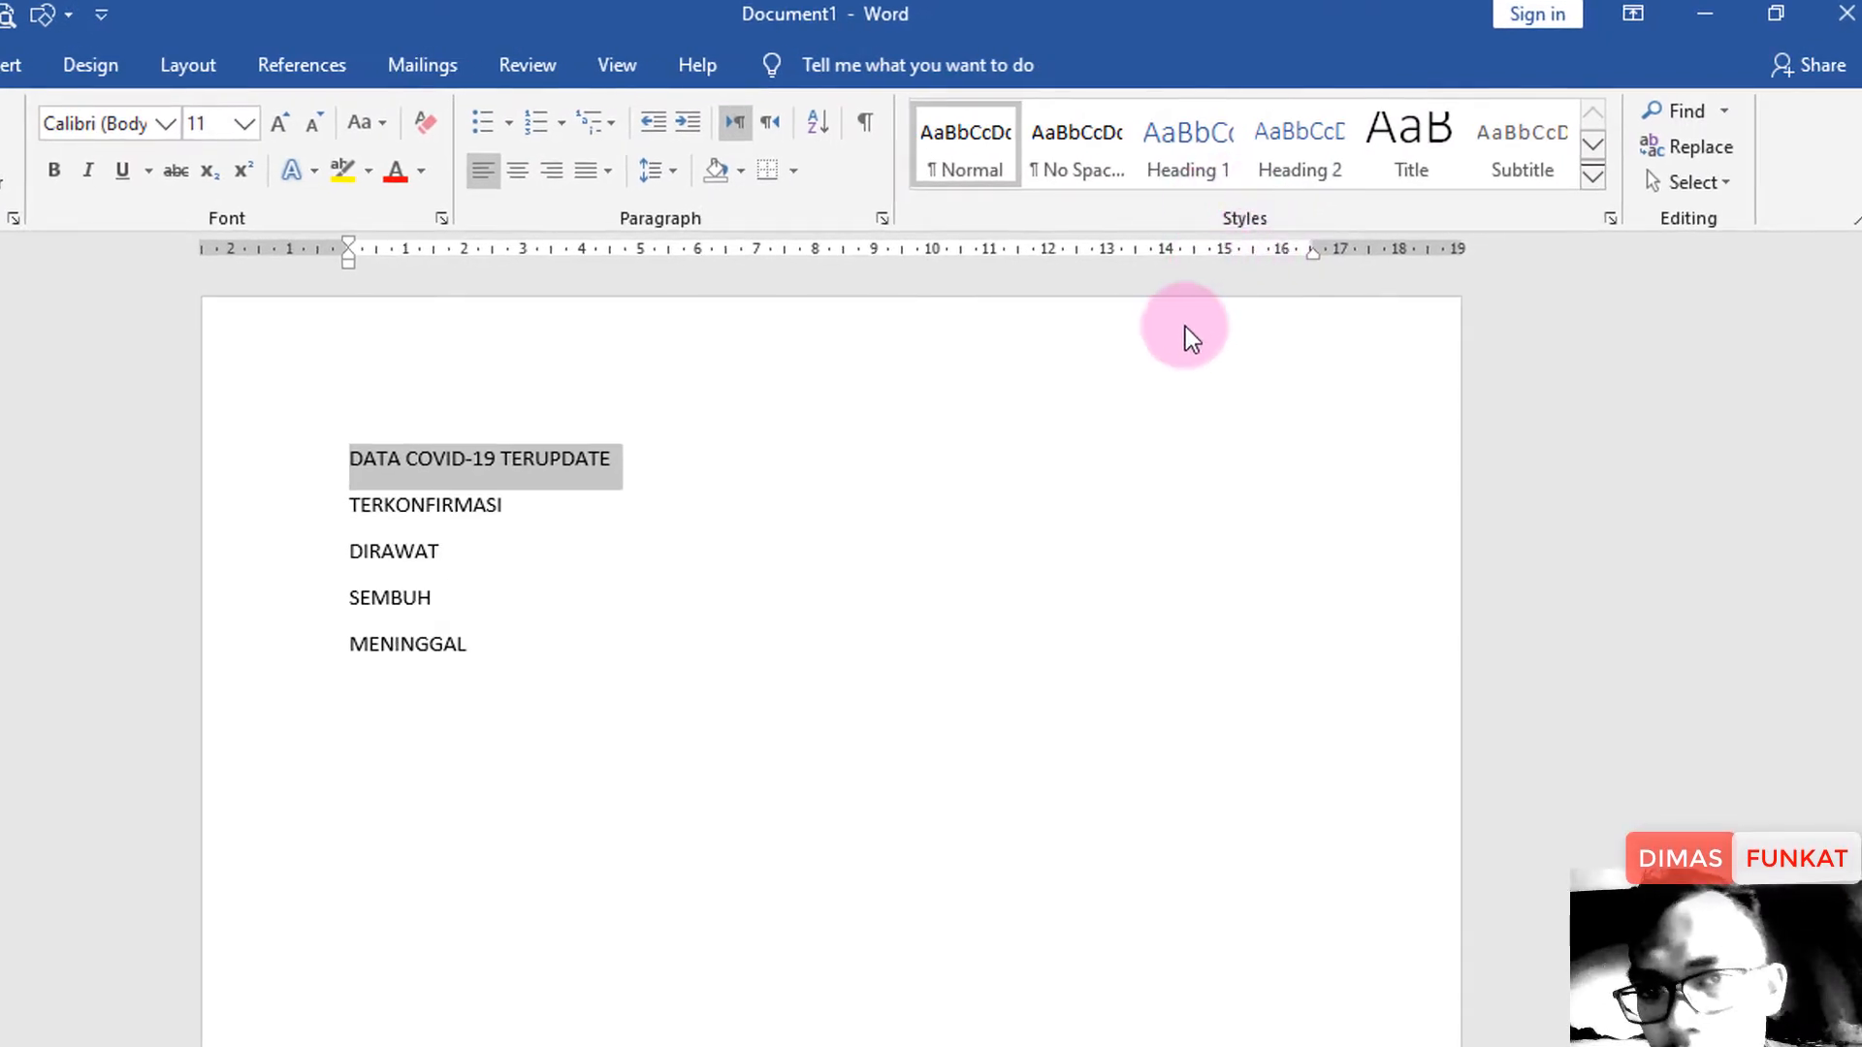
pyautogui.click(1189, 161)
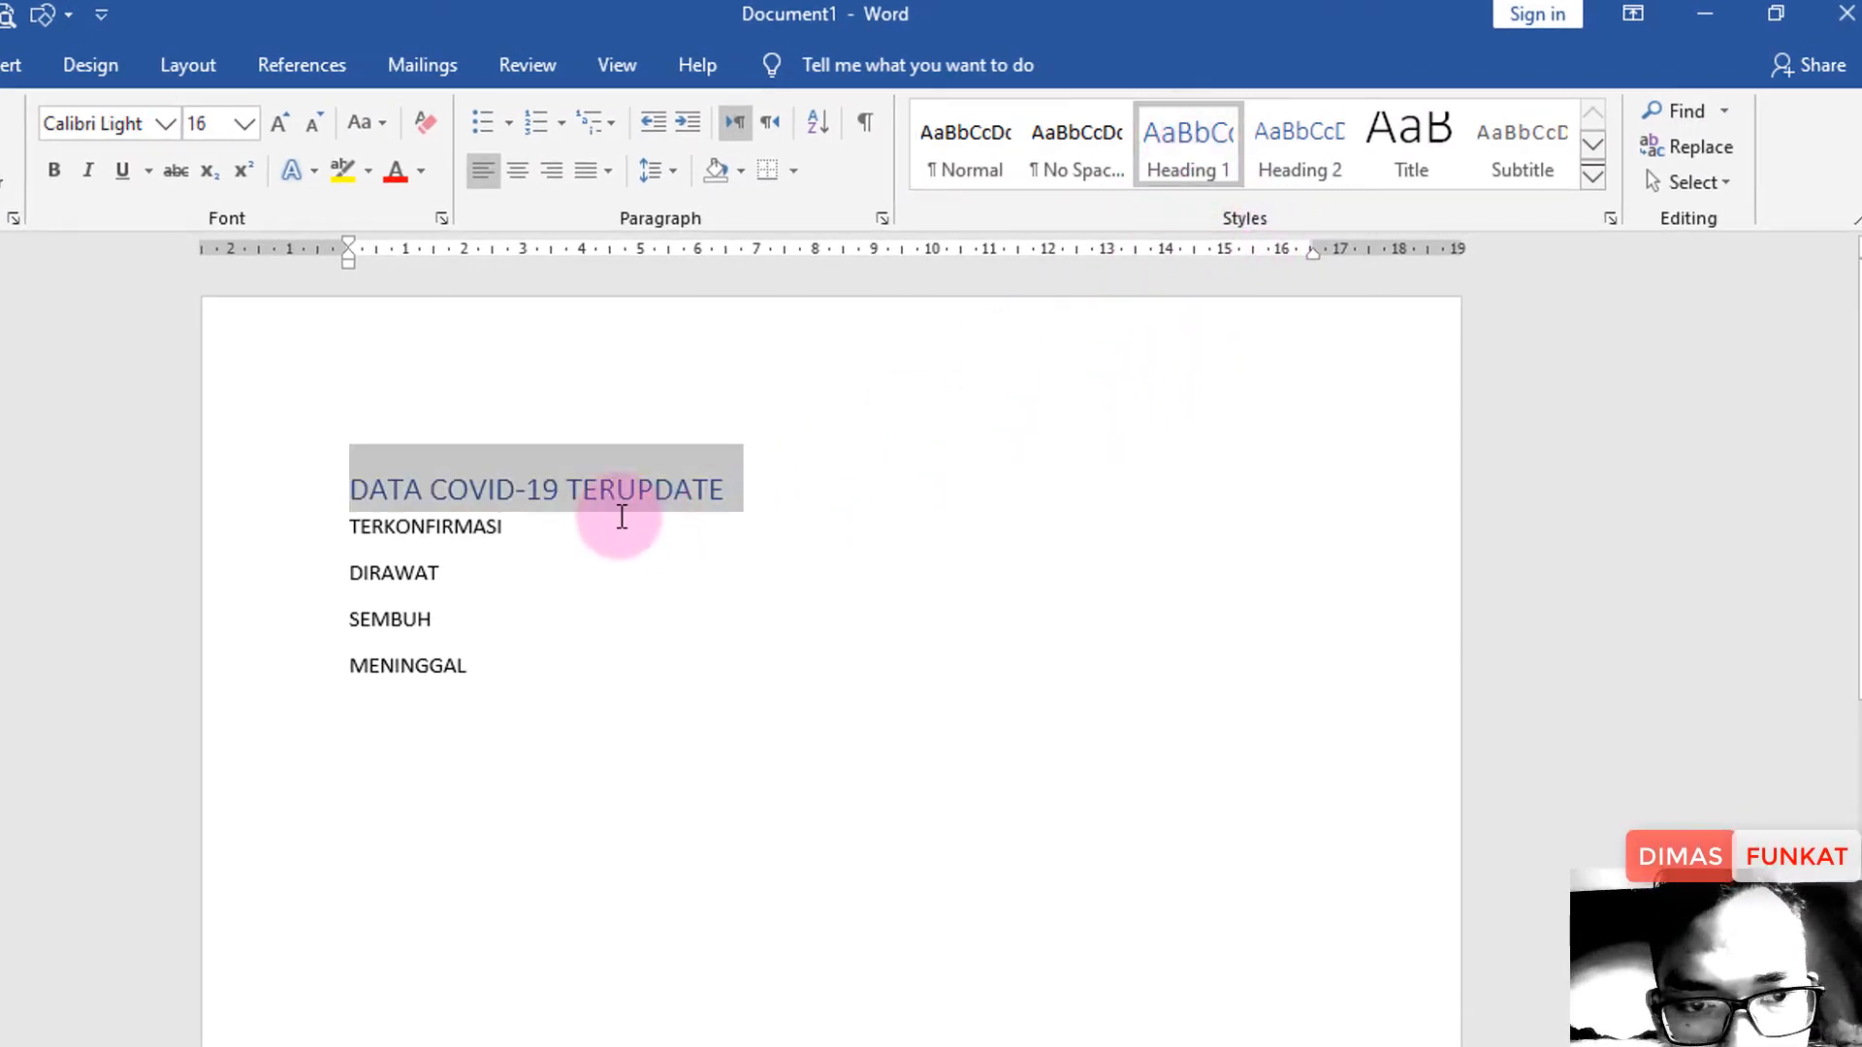
pyautogui.click(532, 532)
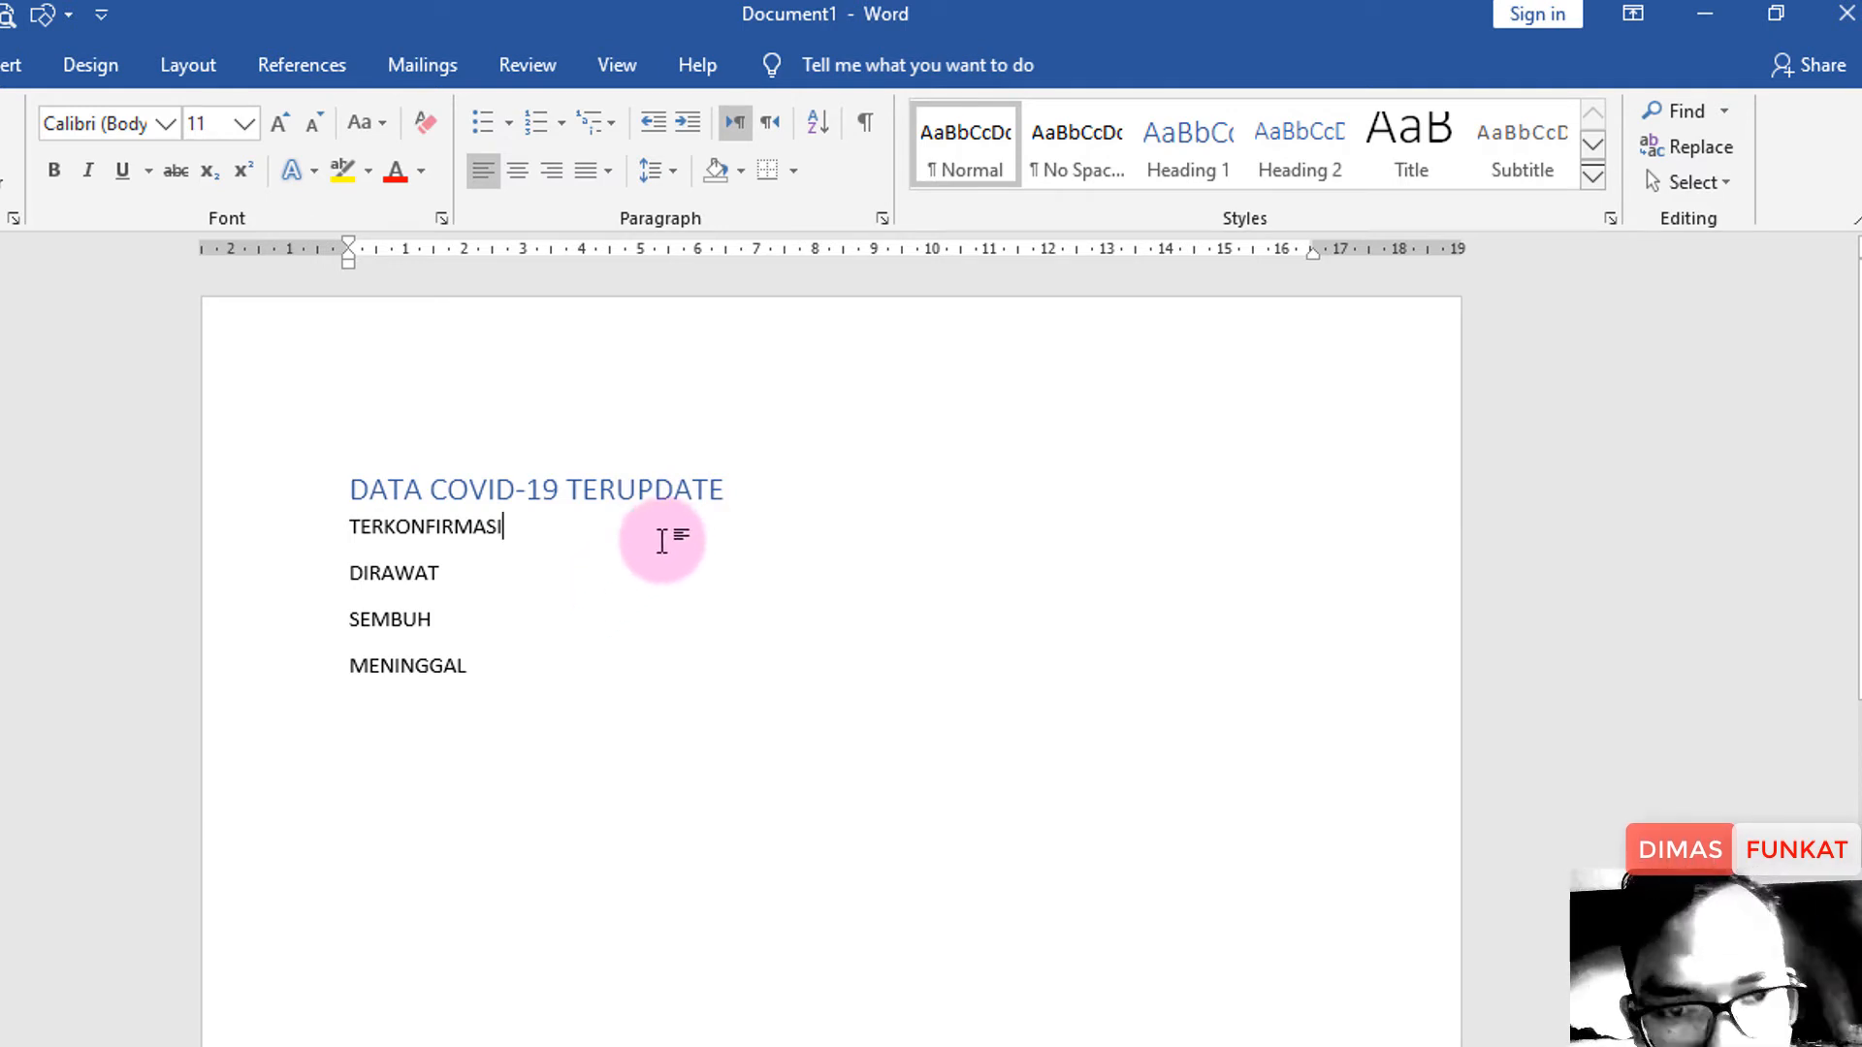
# Modify the Heading 1 style to use the Times New Roman (Headings CS) font in bold.
pyautogui.click(656, 488)
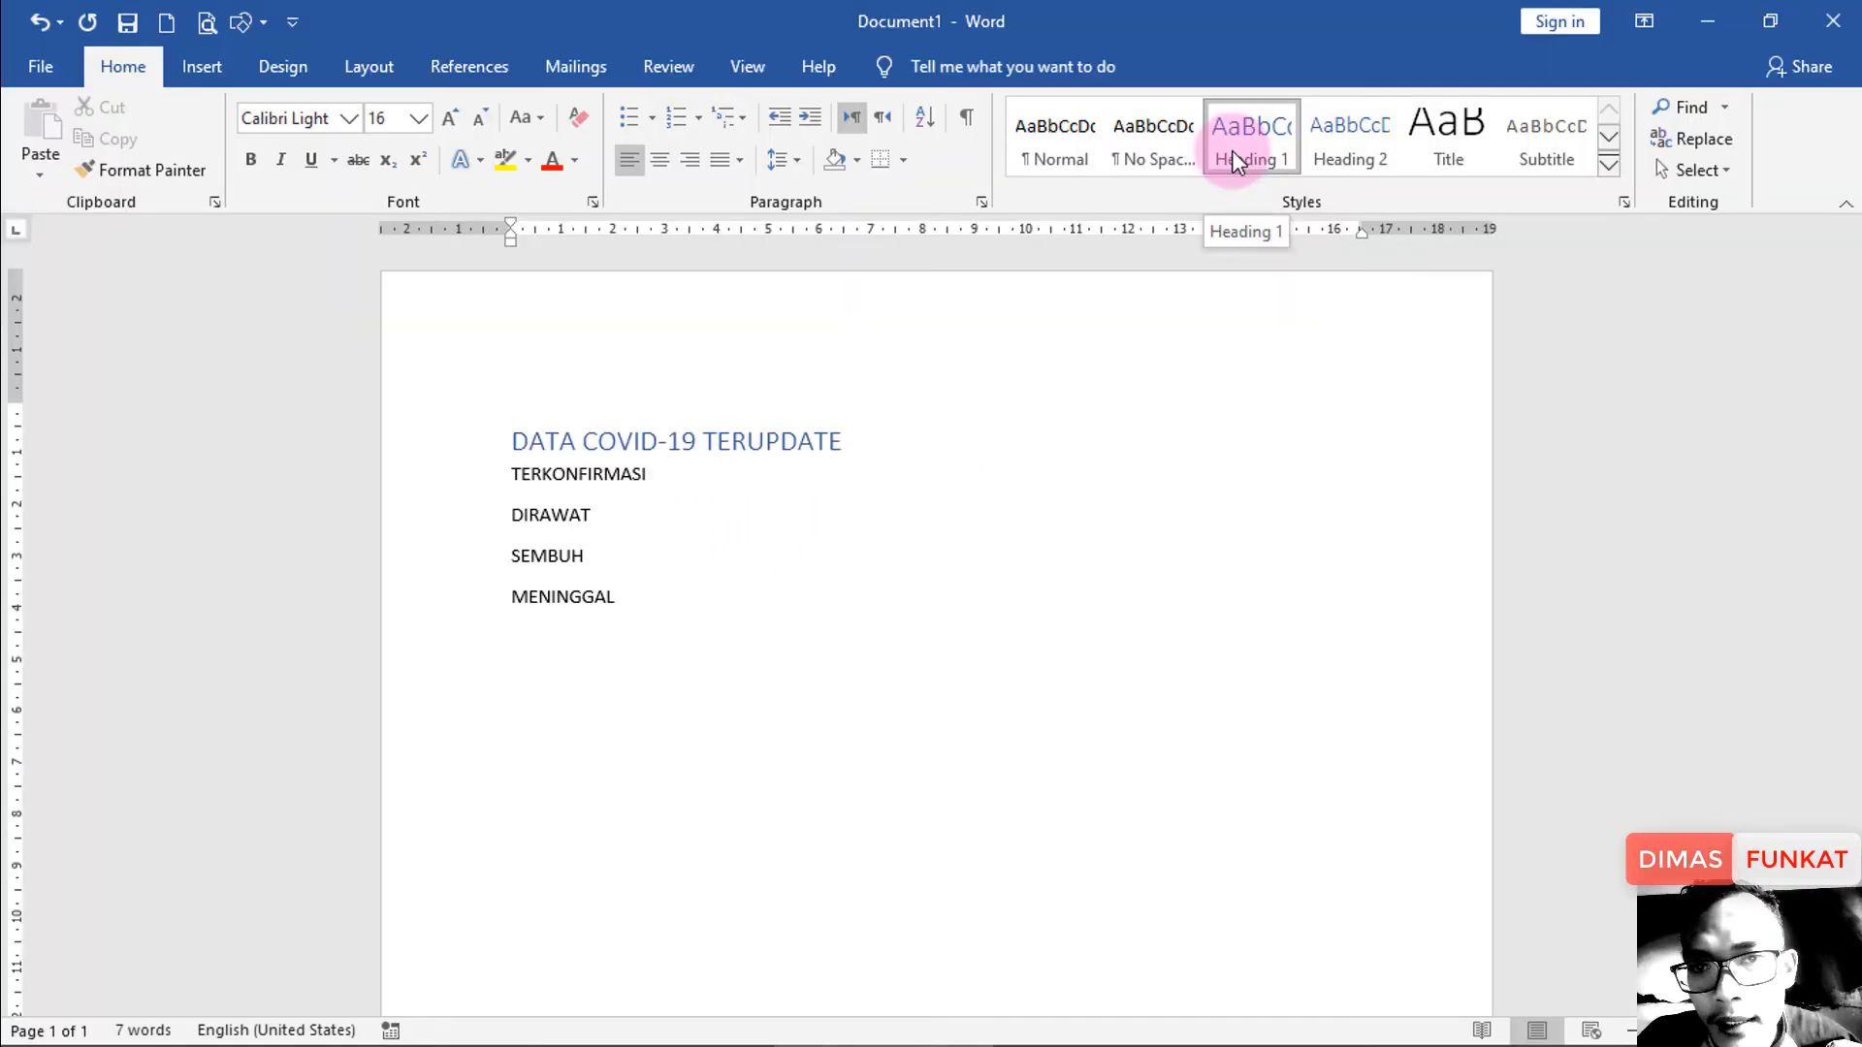
pyautogui.rightClick(1218, 166)
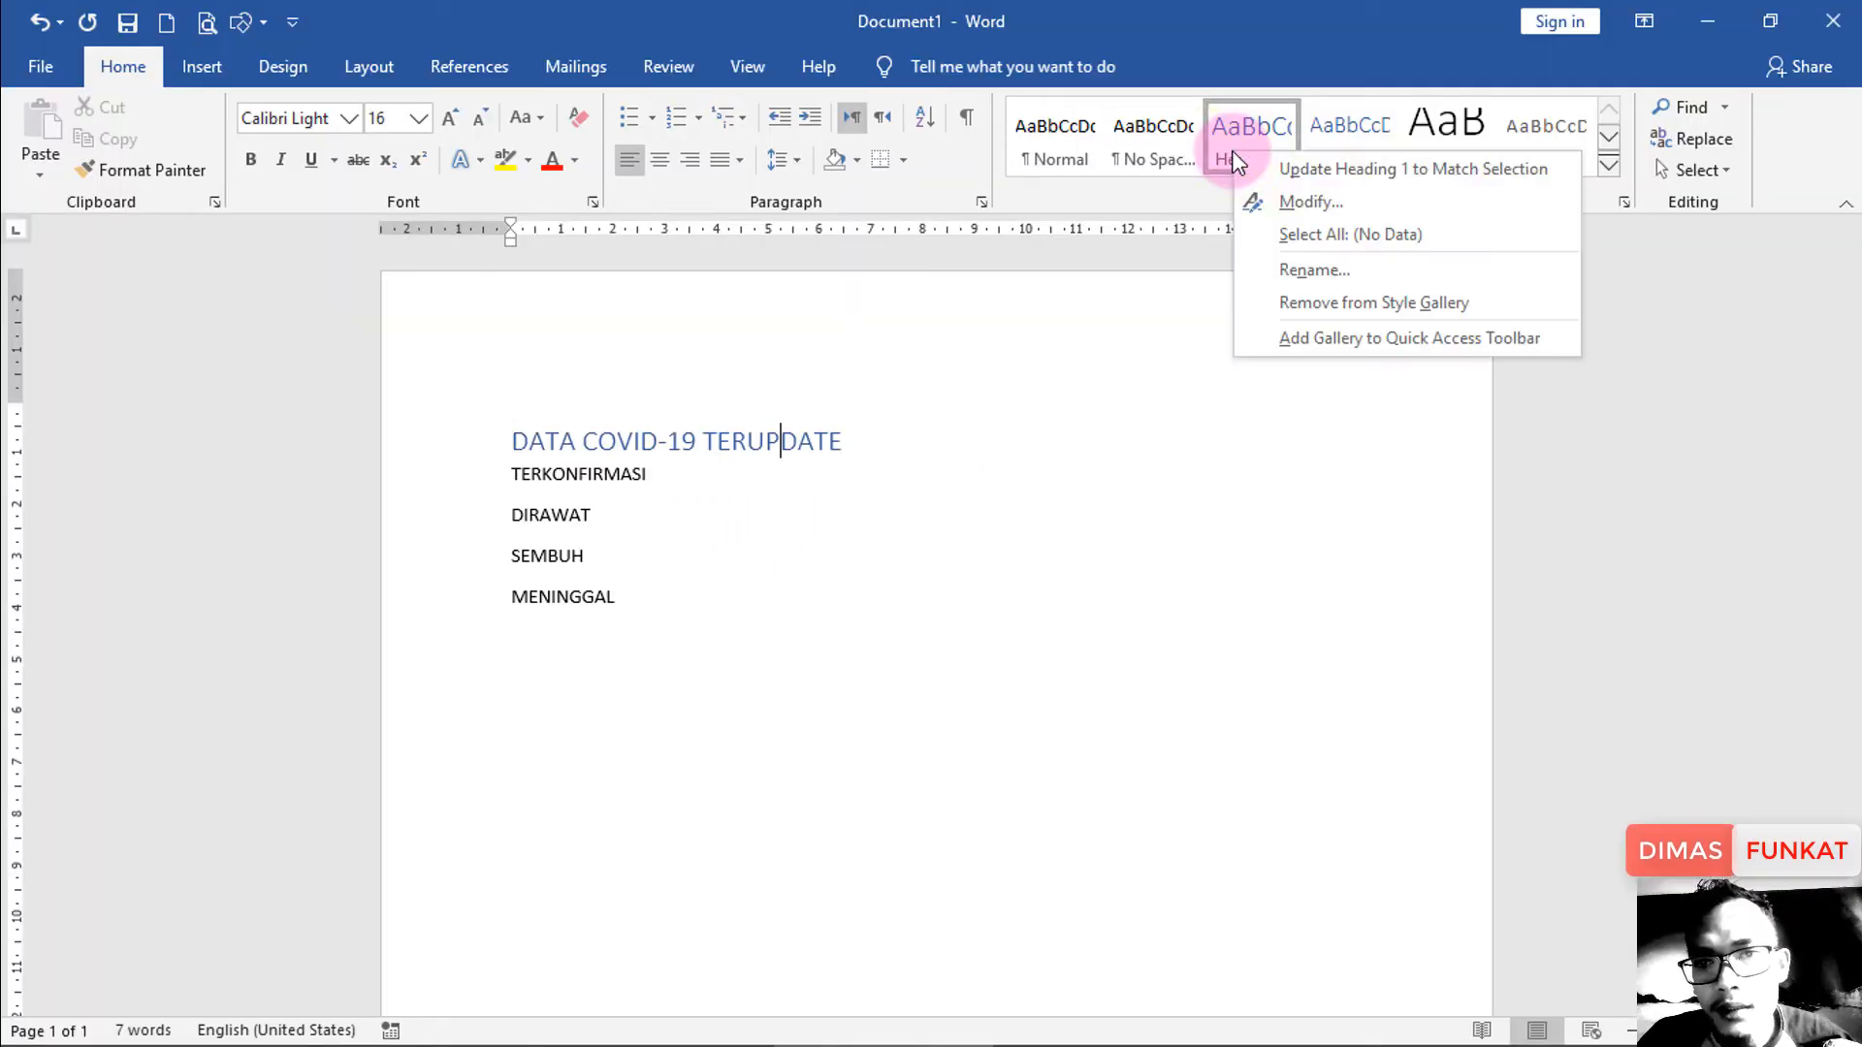
pyautogui.click(1360, 208)
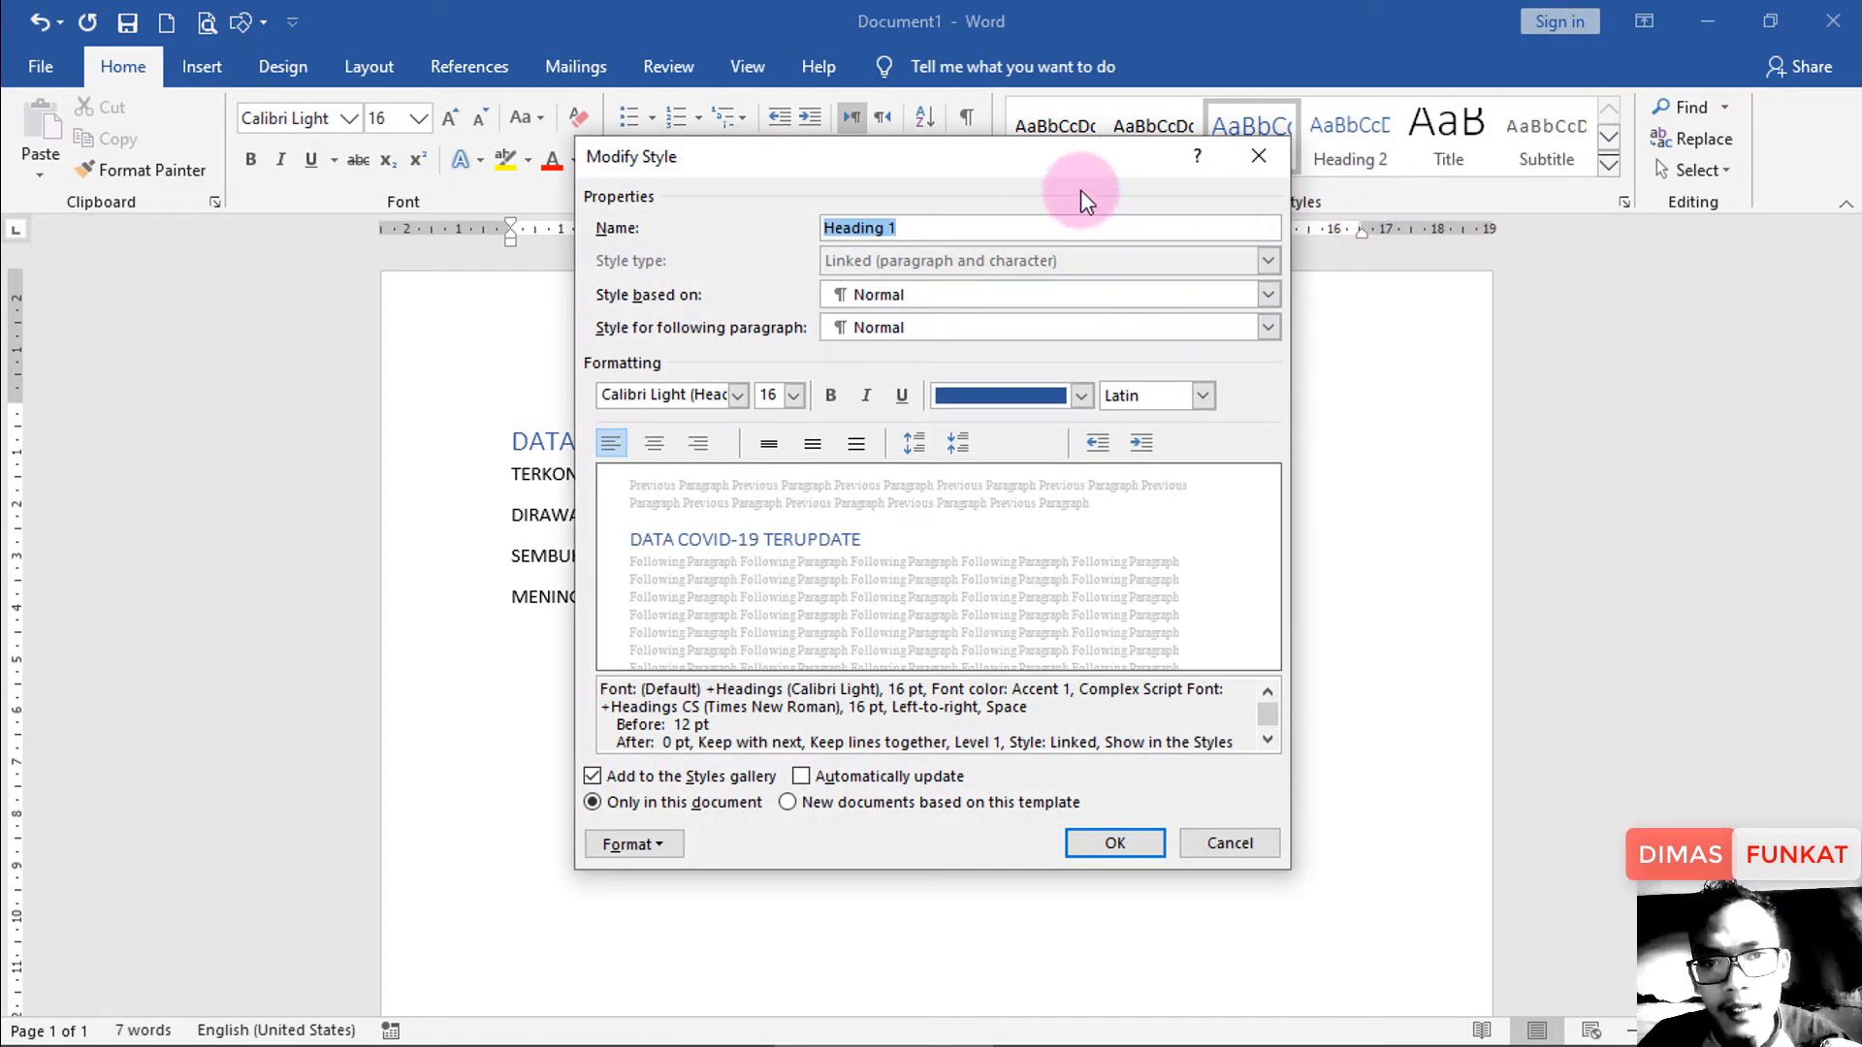
pyautogui.moveTo(1052, 165); pyautogui.dragTo(1324, 188)
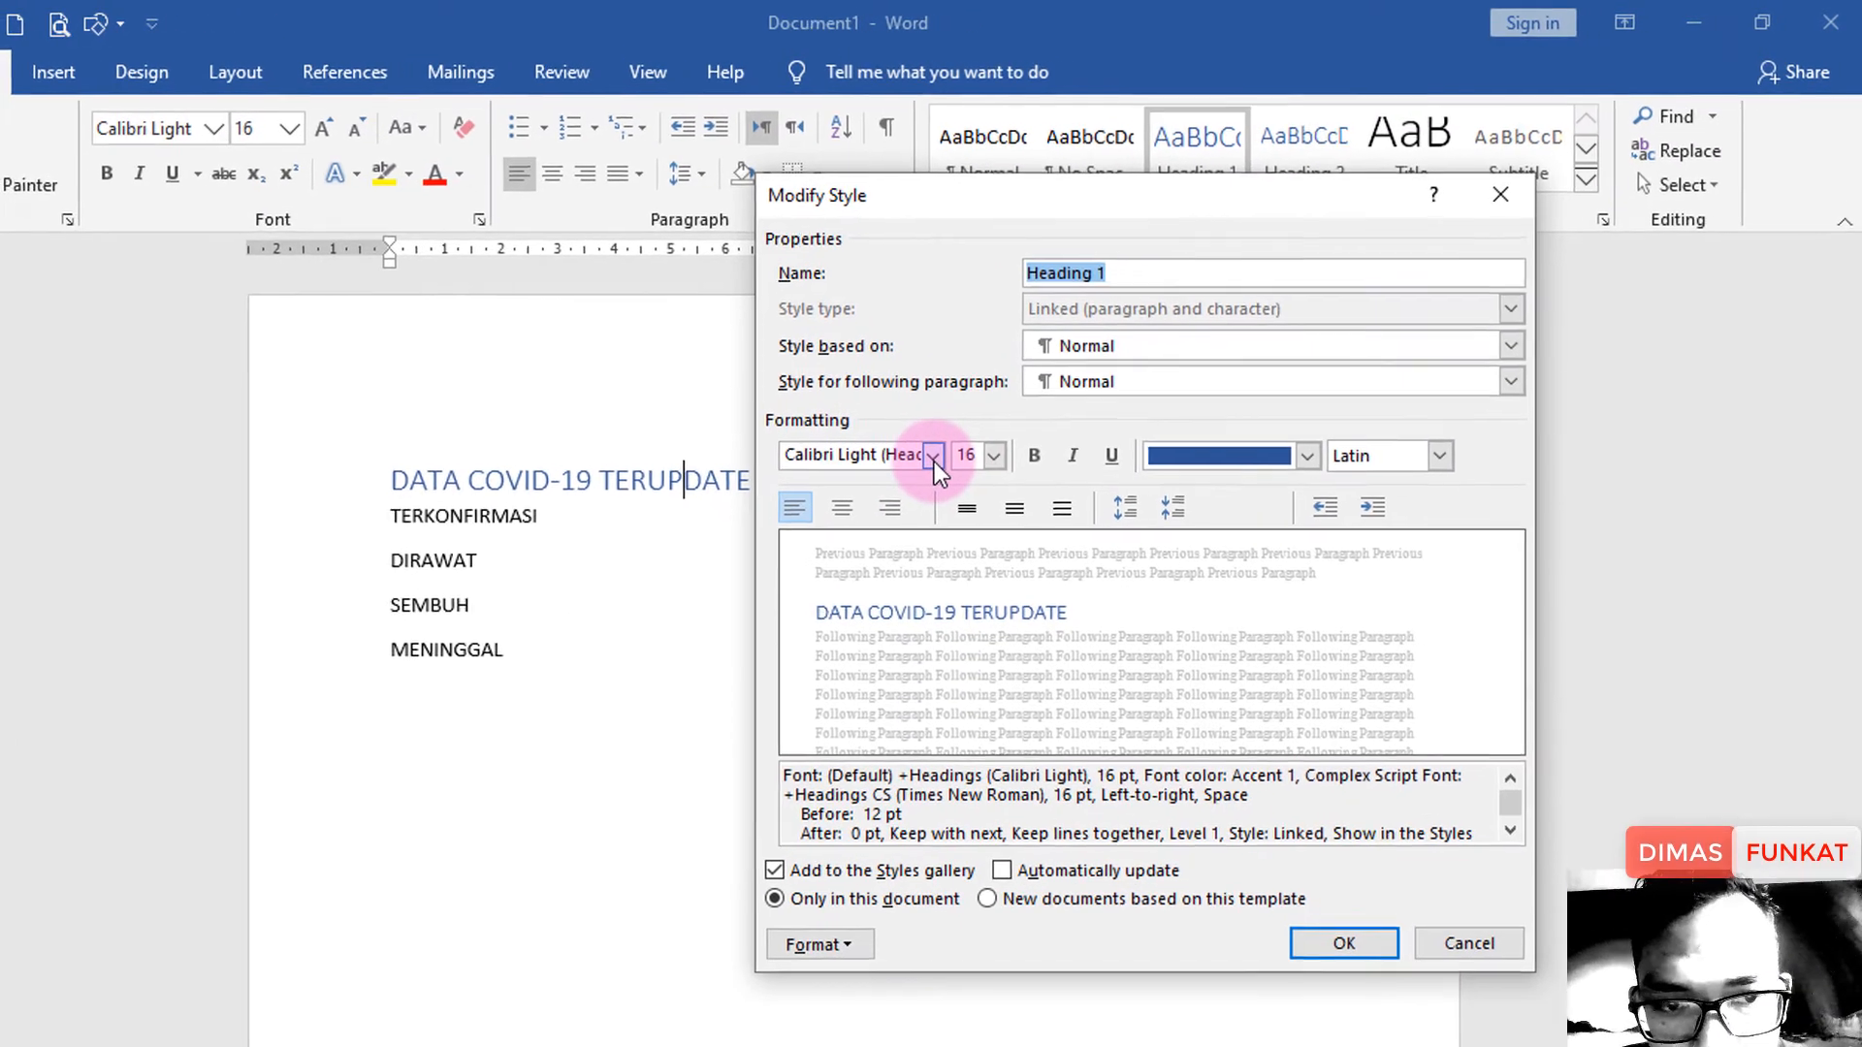
pyautogui.click(995, 428)
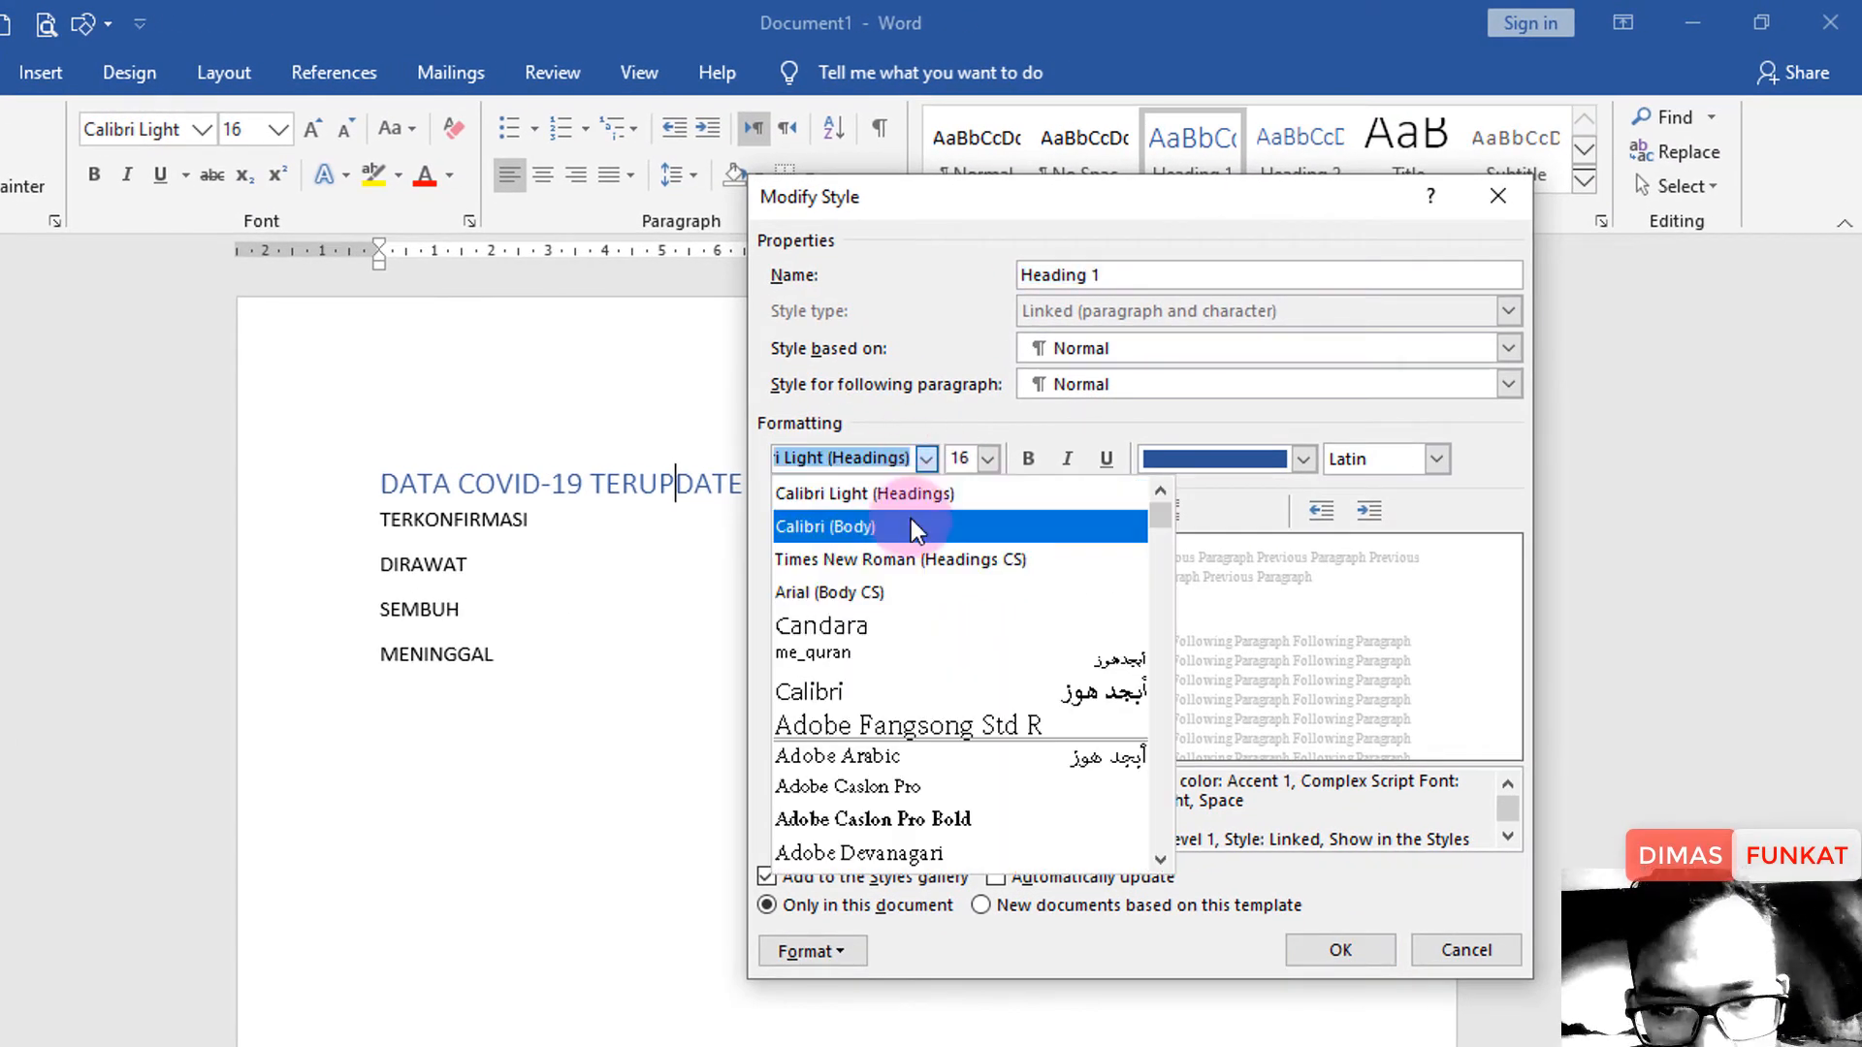
pyautogui.click(890, 559)
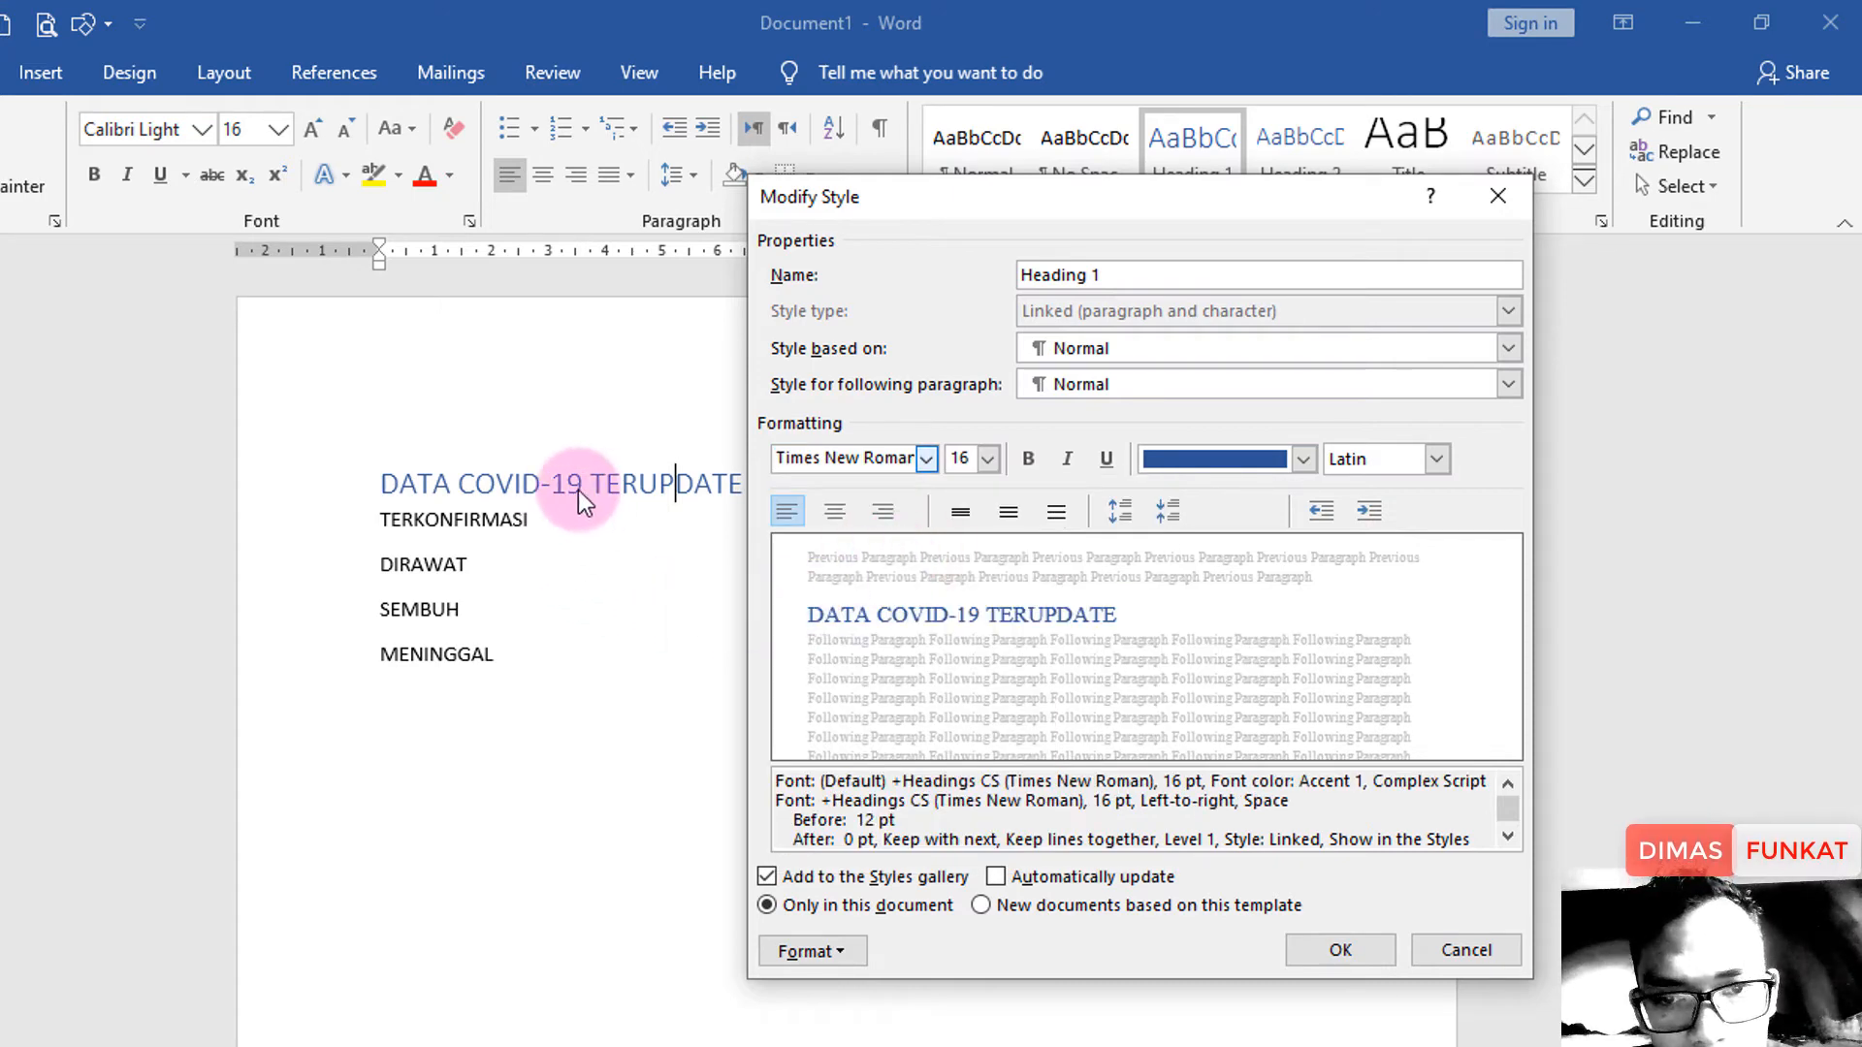
pyautogui.click(1030, 463)
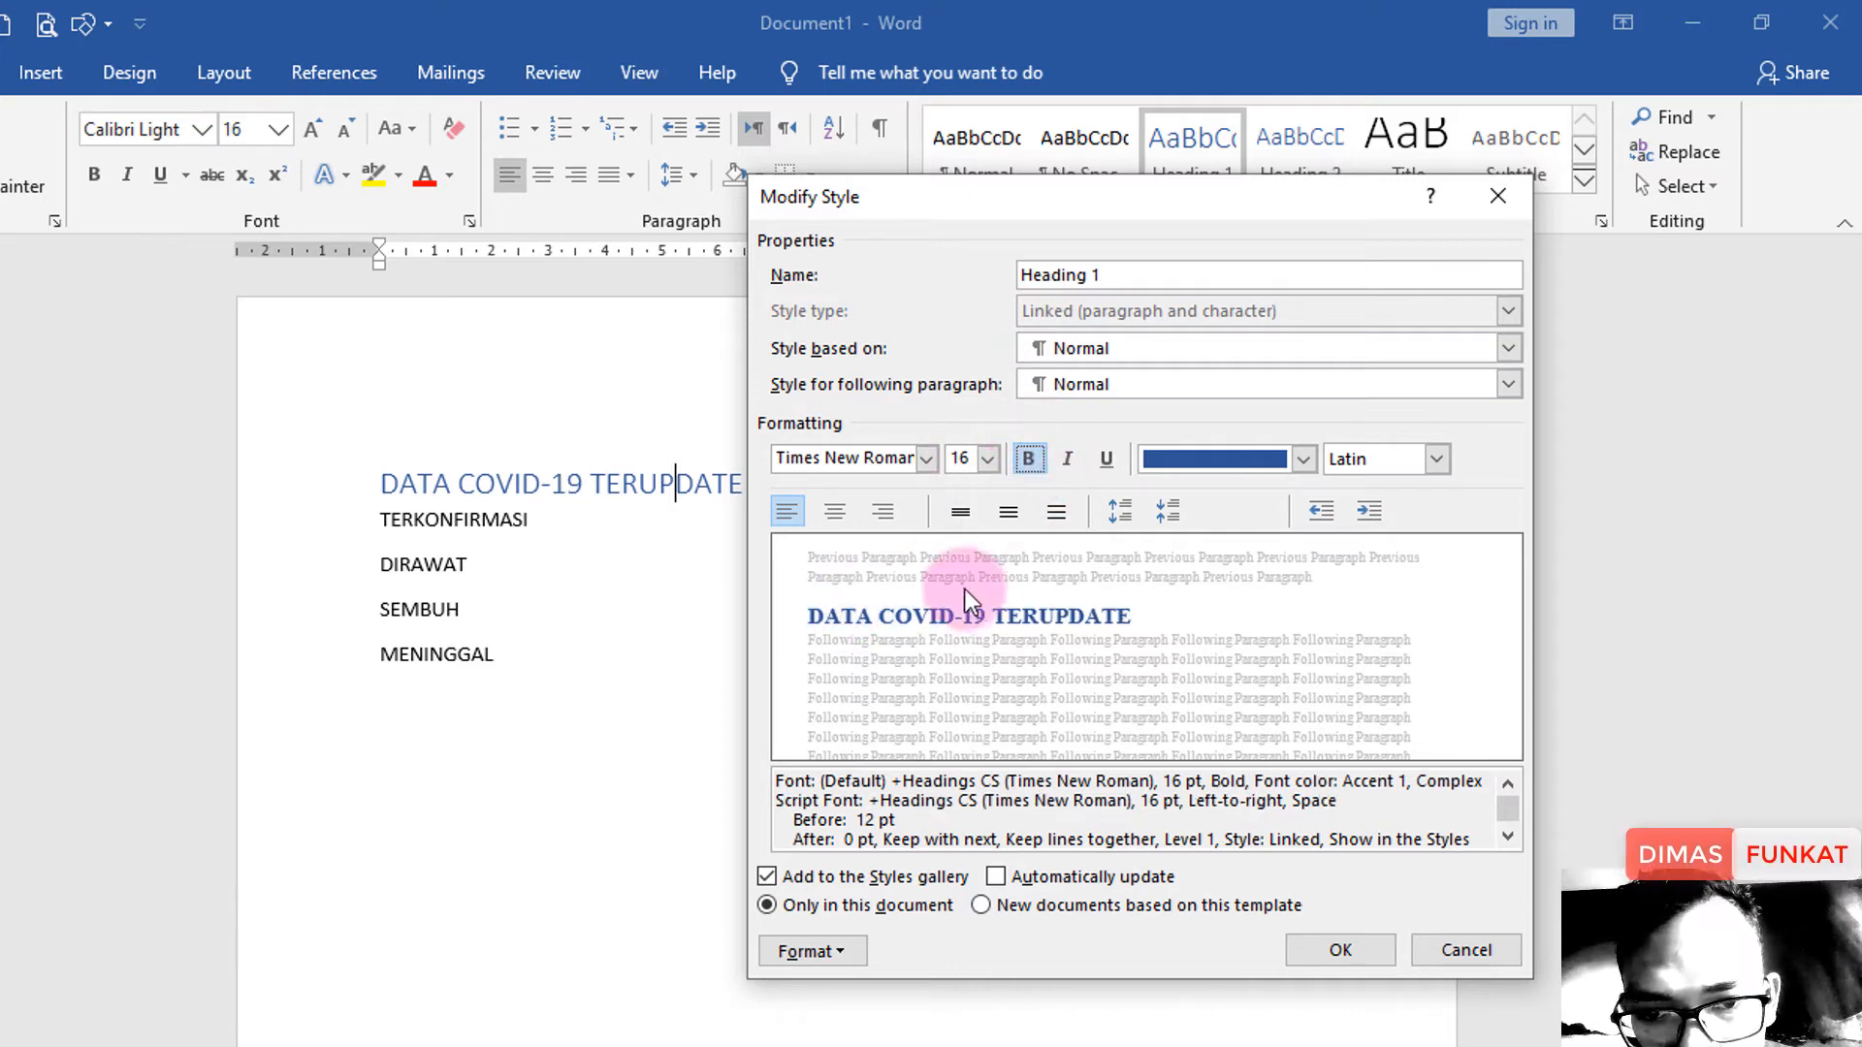
# Set the Heading 1 style's font size to 14 and its colour to Automatic, and apply the style changes.
pyautogui.click(987, 459)
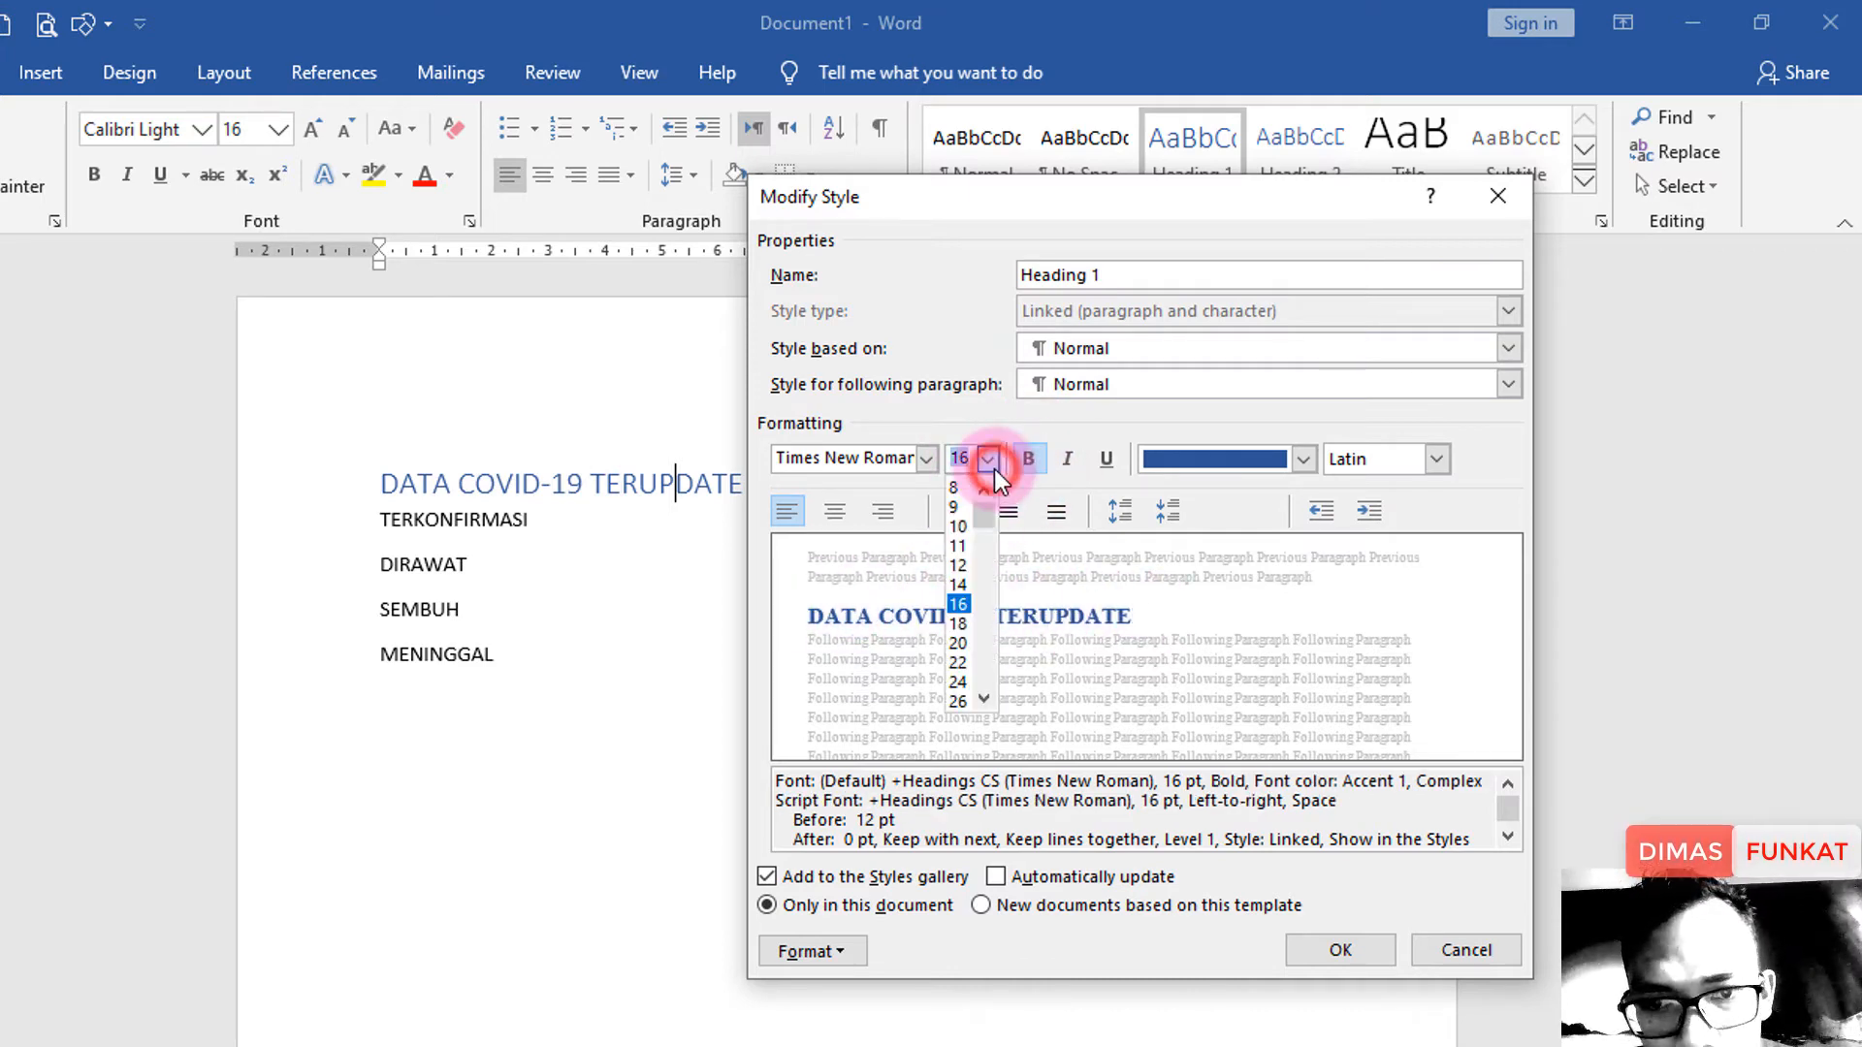
pyautogui.click(959, 584)
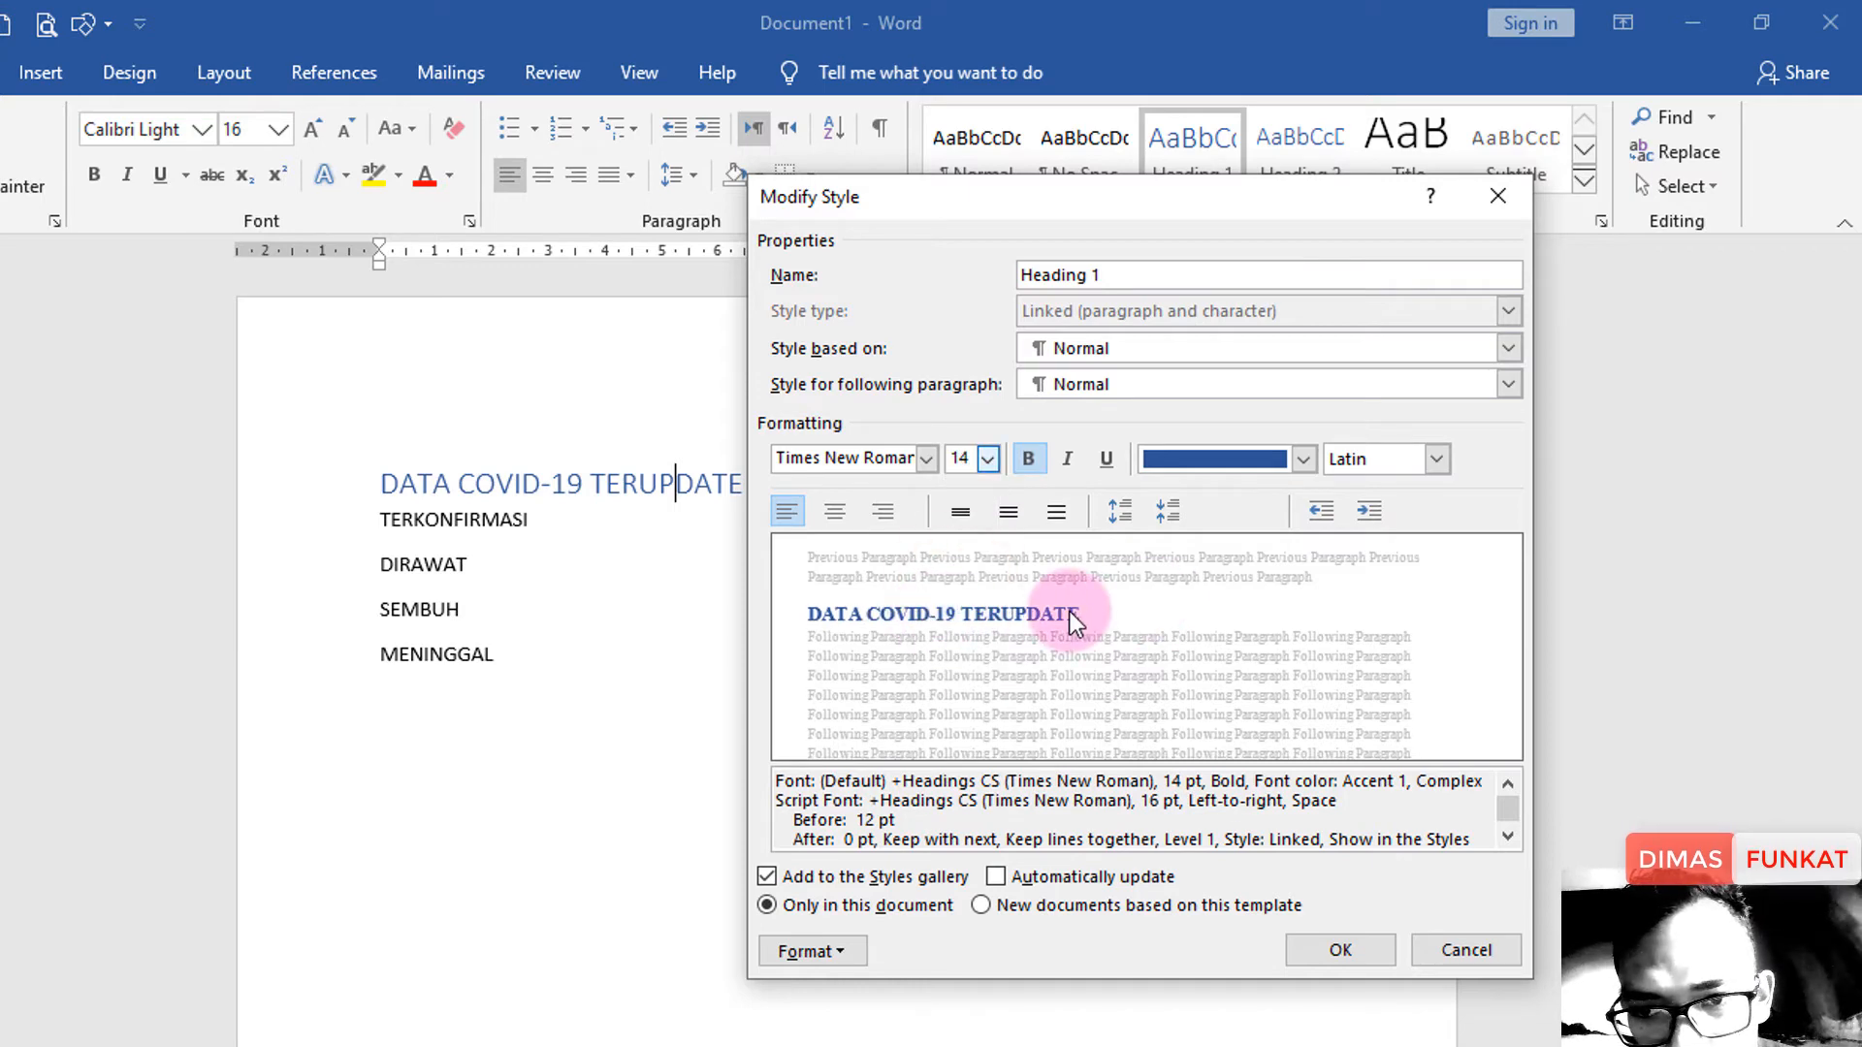
pyautogui.click(1303, 460)
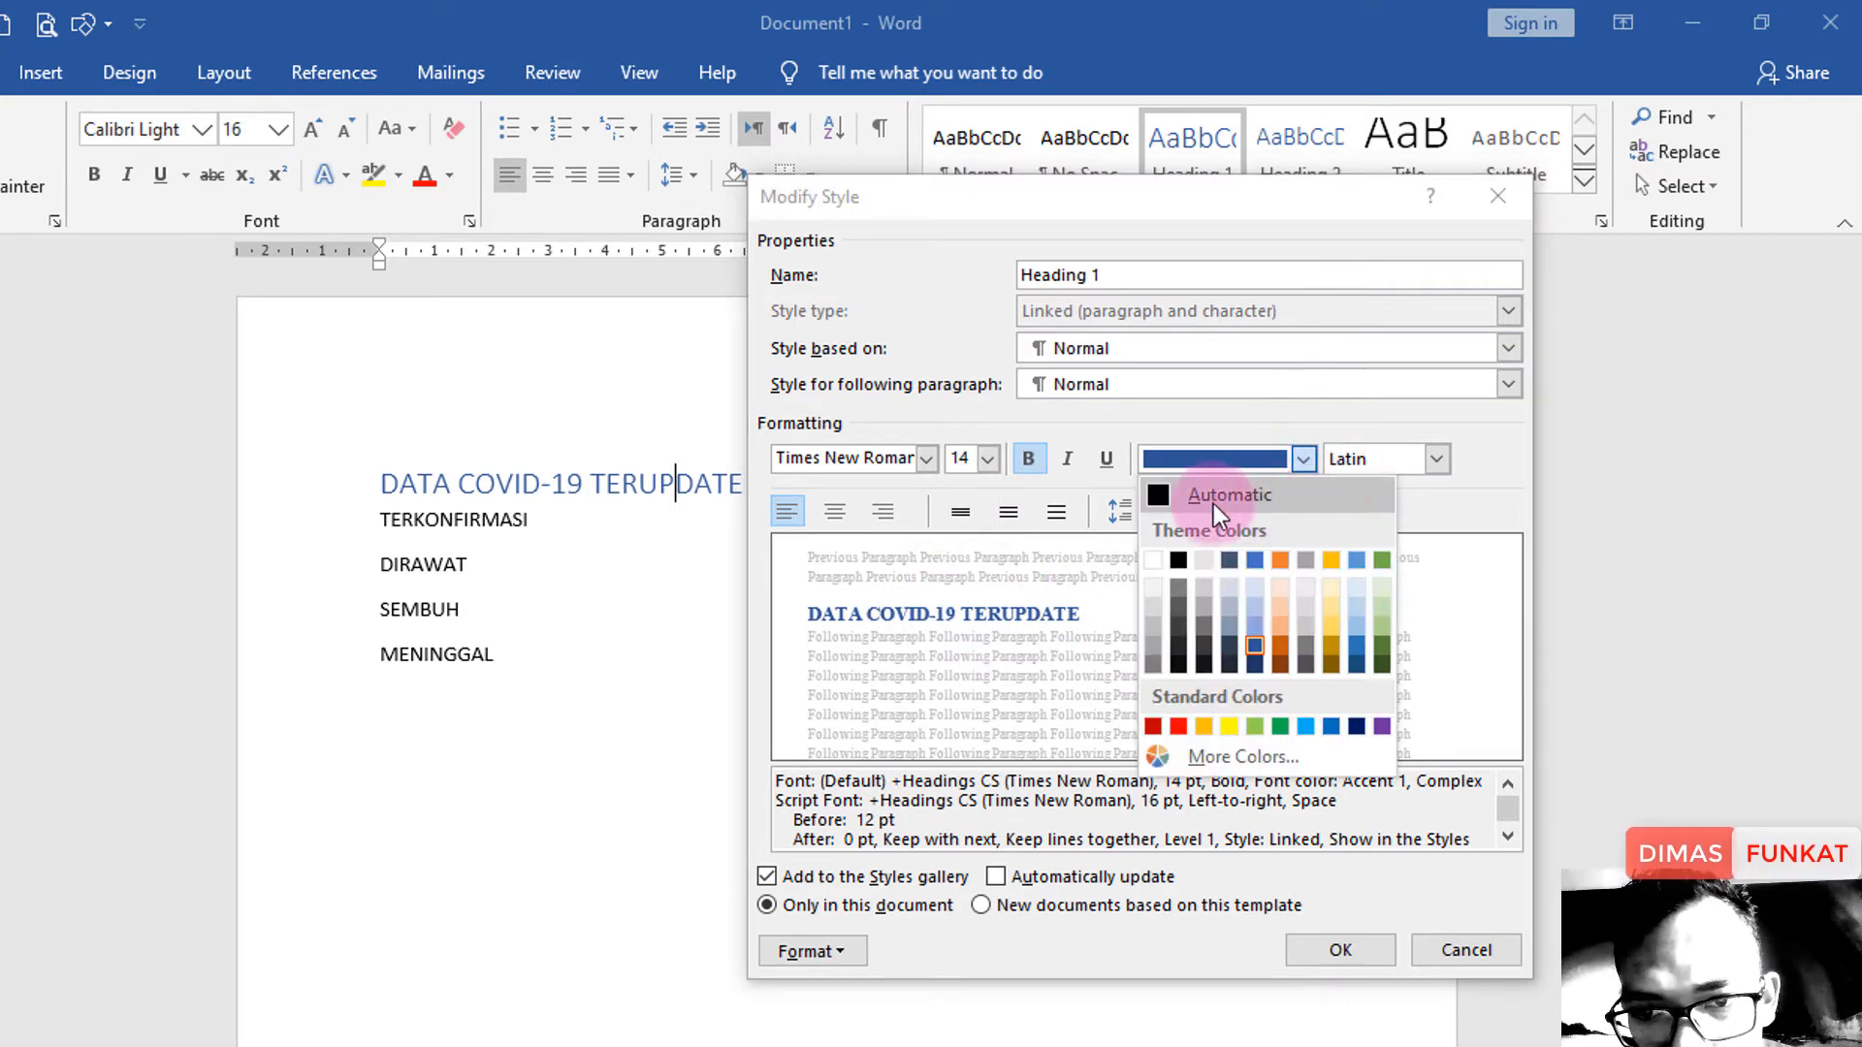
pyautogui.click(1162, 499)
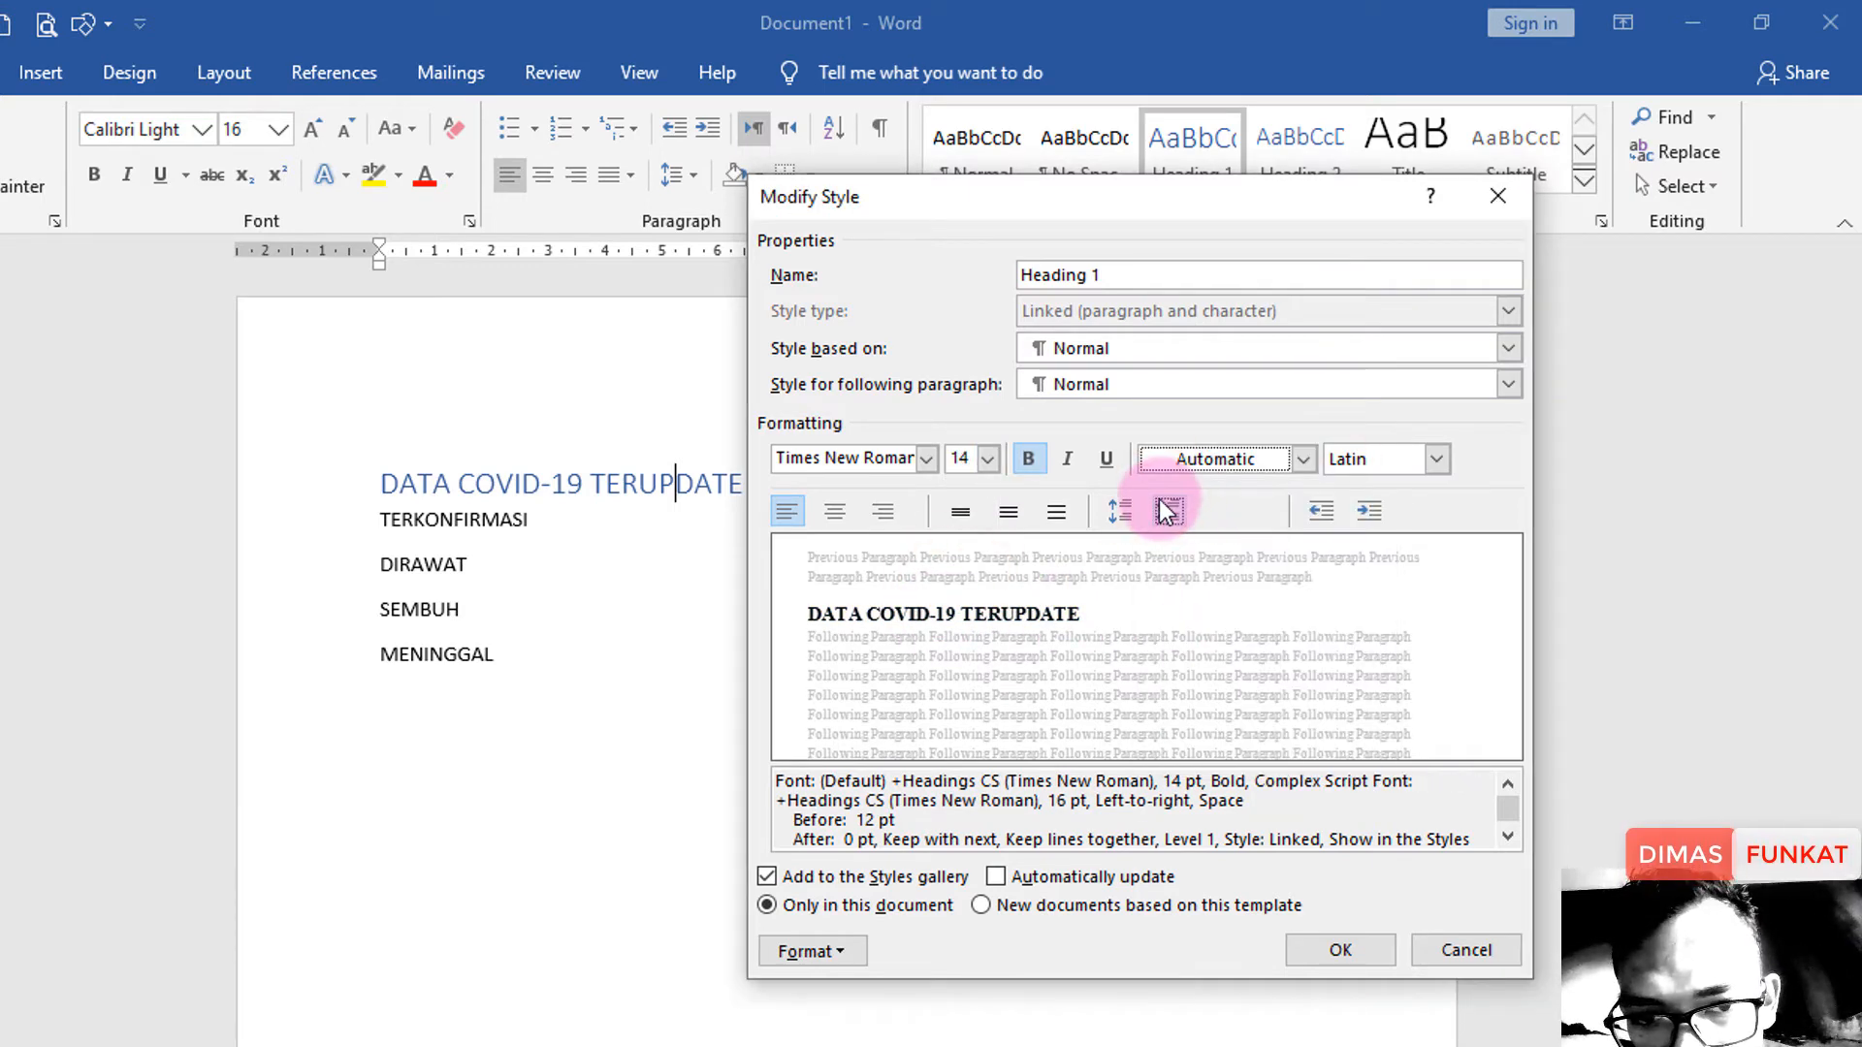
pyautogui.click(1300, 952)
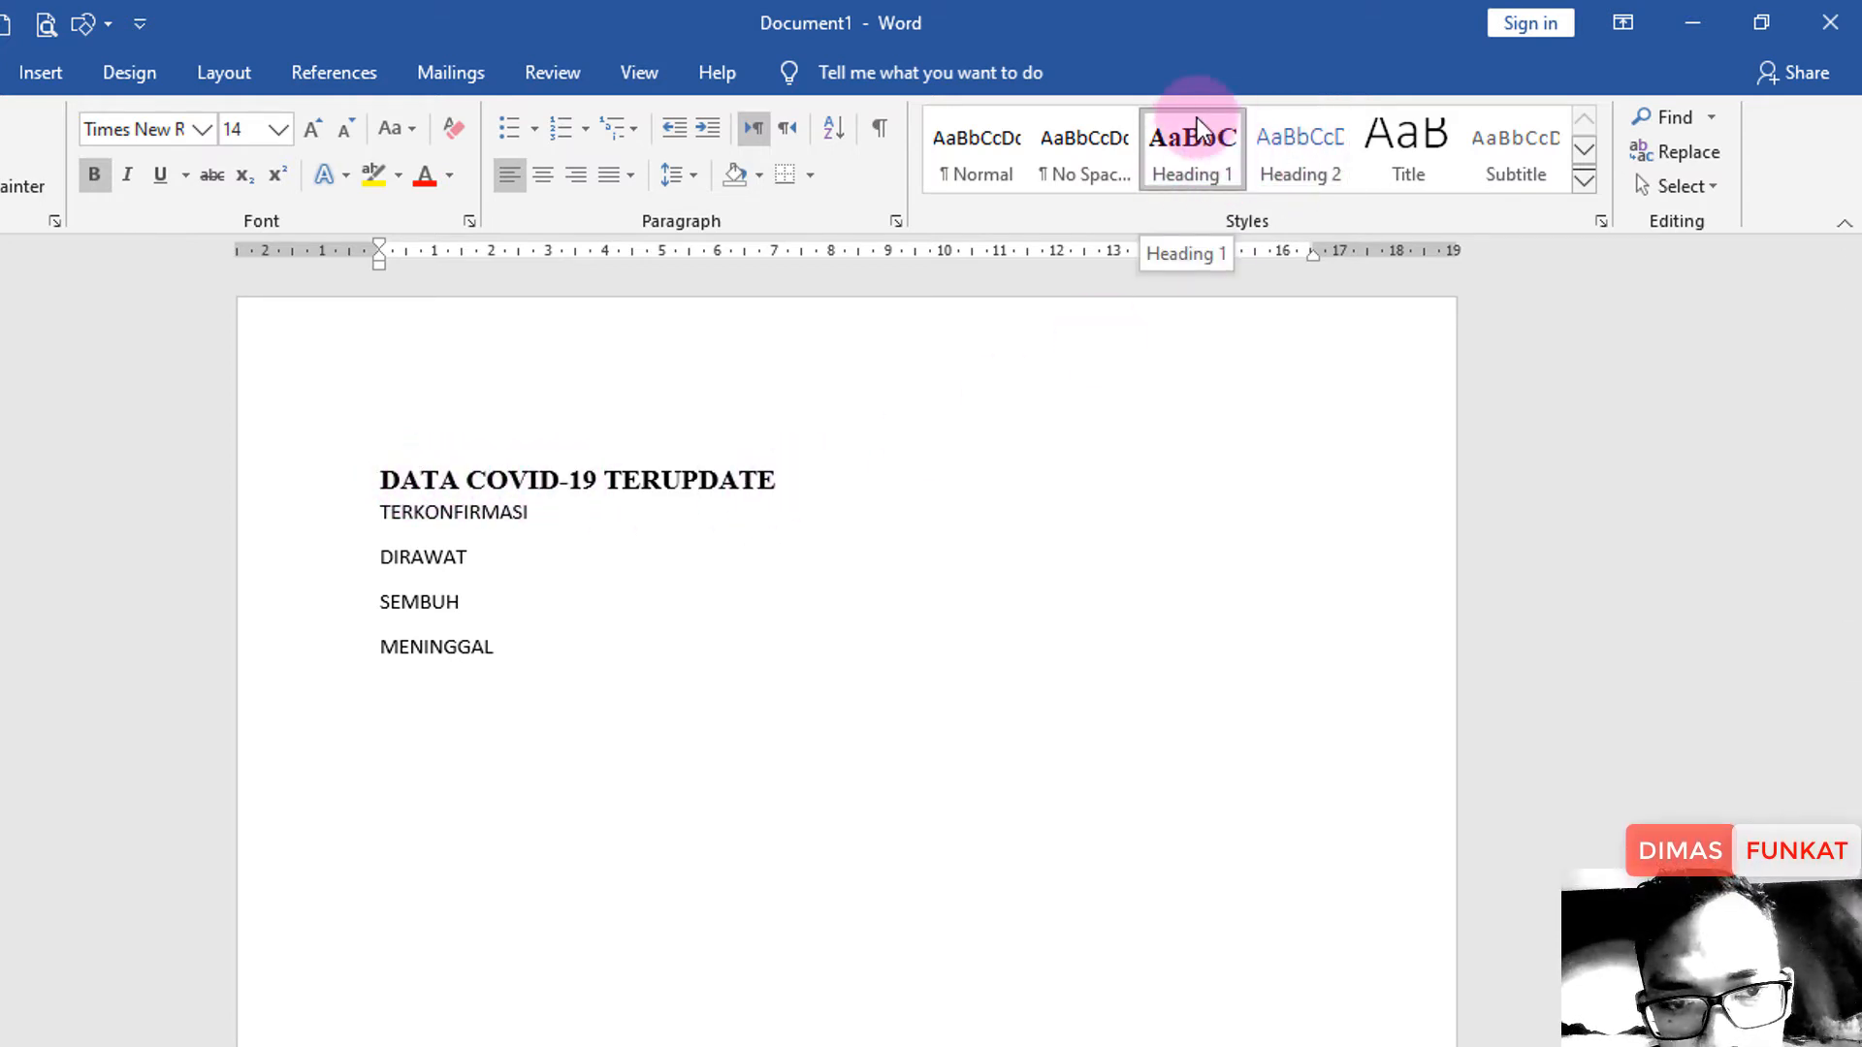
# Below MENINGGAL, add the lines Kota penyebaran covid-19, DKI Jakarta, Jawa Barat and Jawa Timur as separate paragraphs.
pyautogui.click(581, 656)
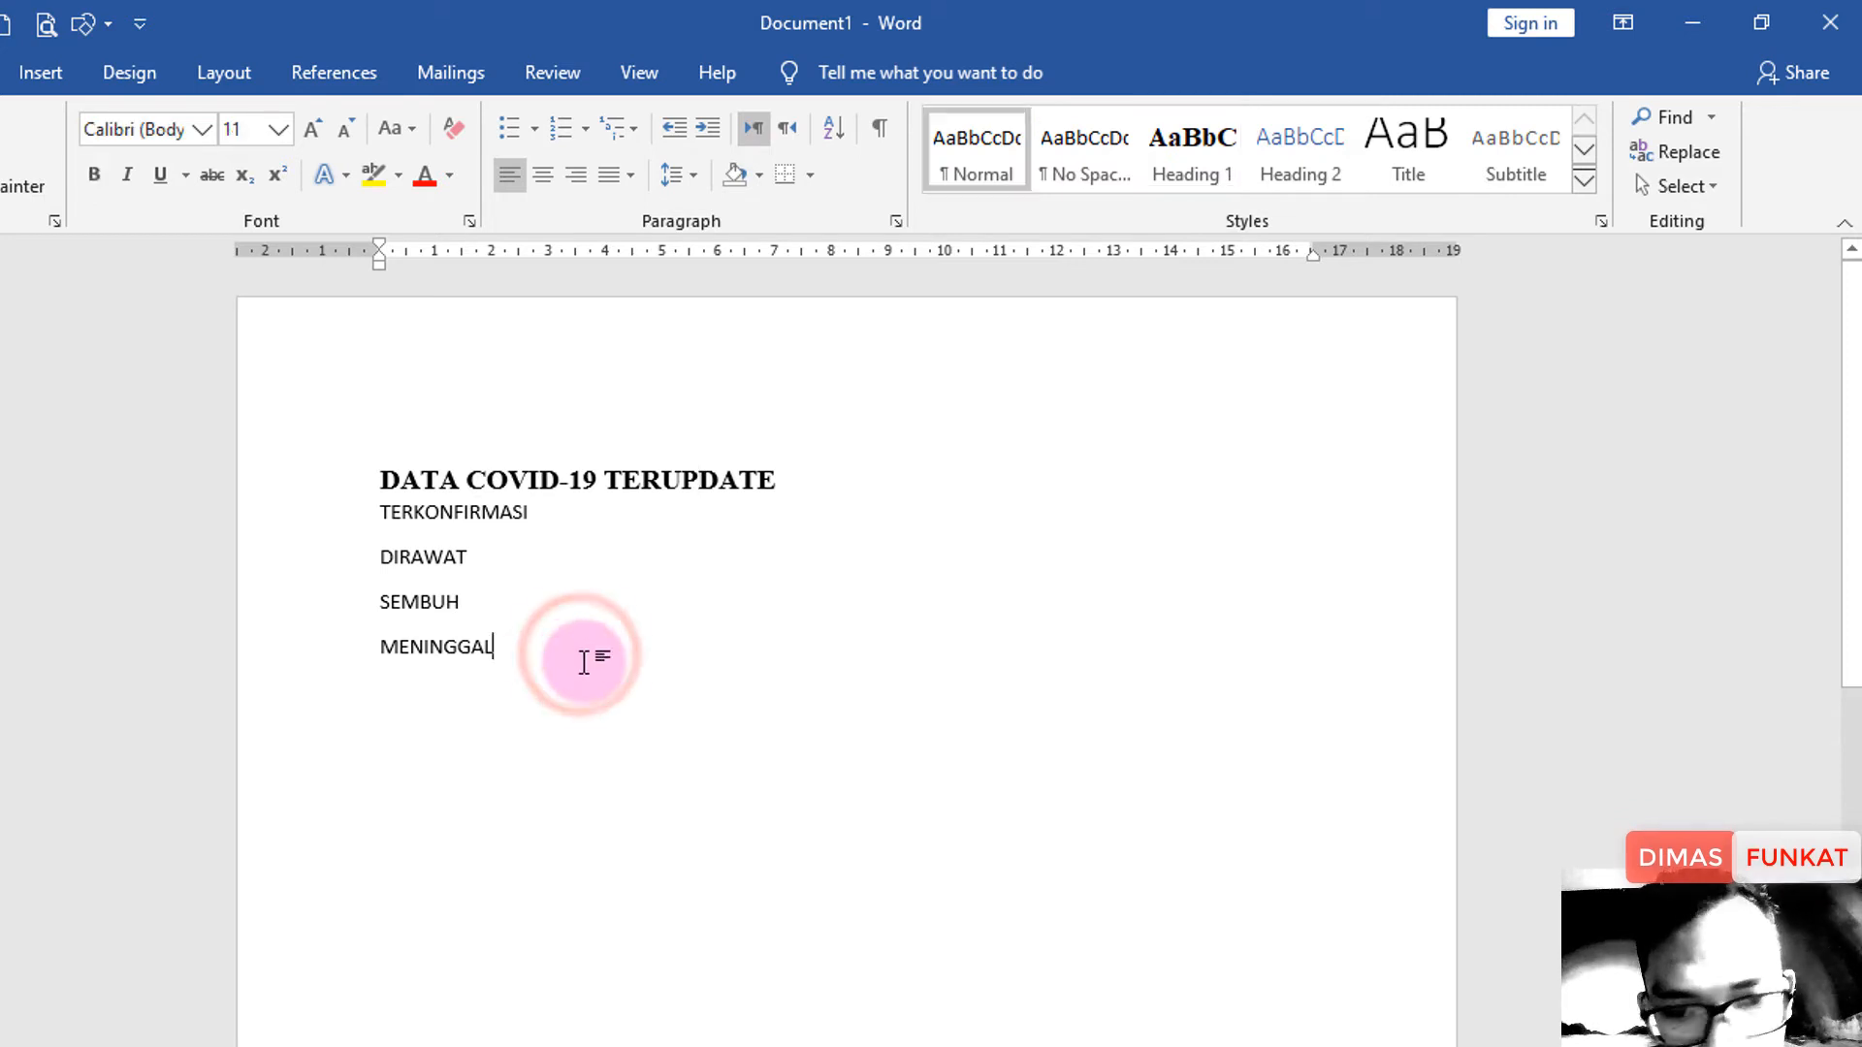
pyautogui.press('Return')
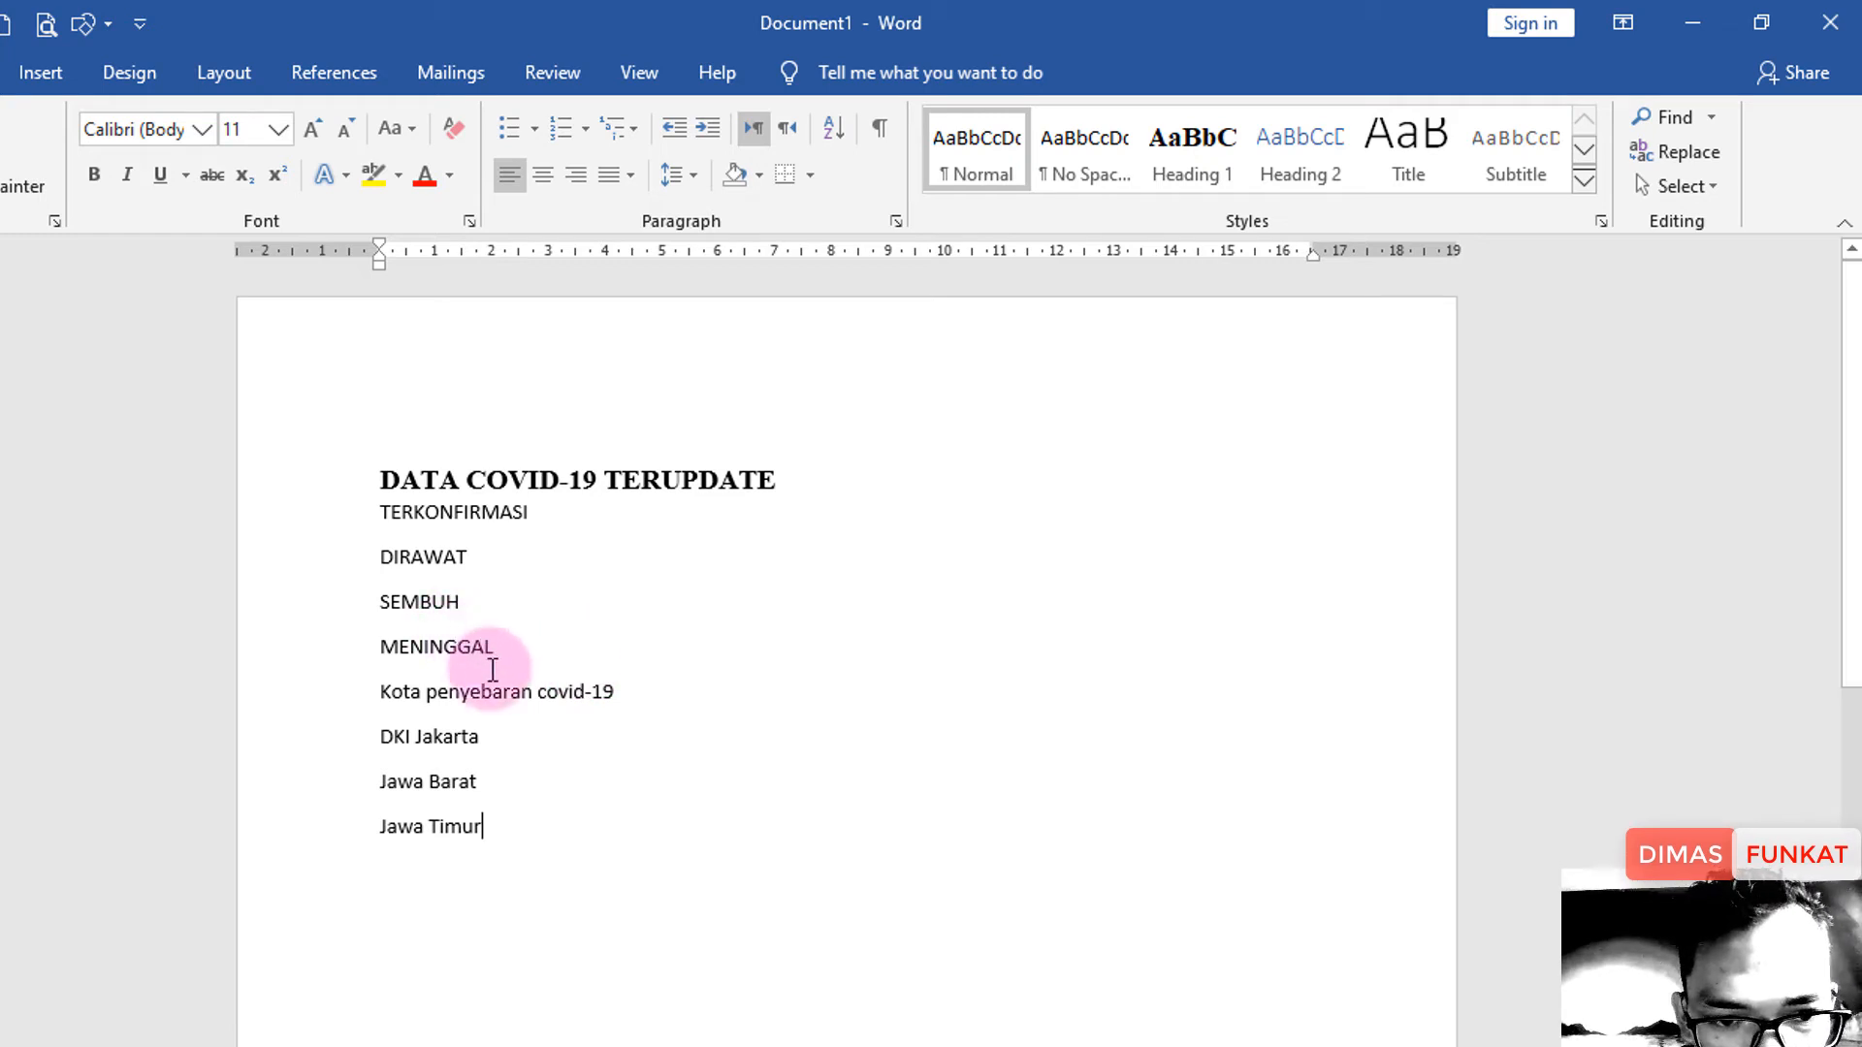
# Apply the Heading 1 style to the line Kota penyebaran covid-19.
pyautogui.moveTo(619, 693); pyautogui.dragTo(380, 694)
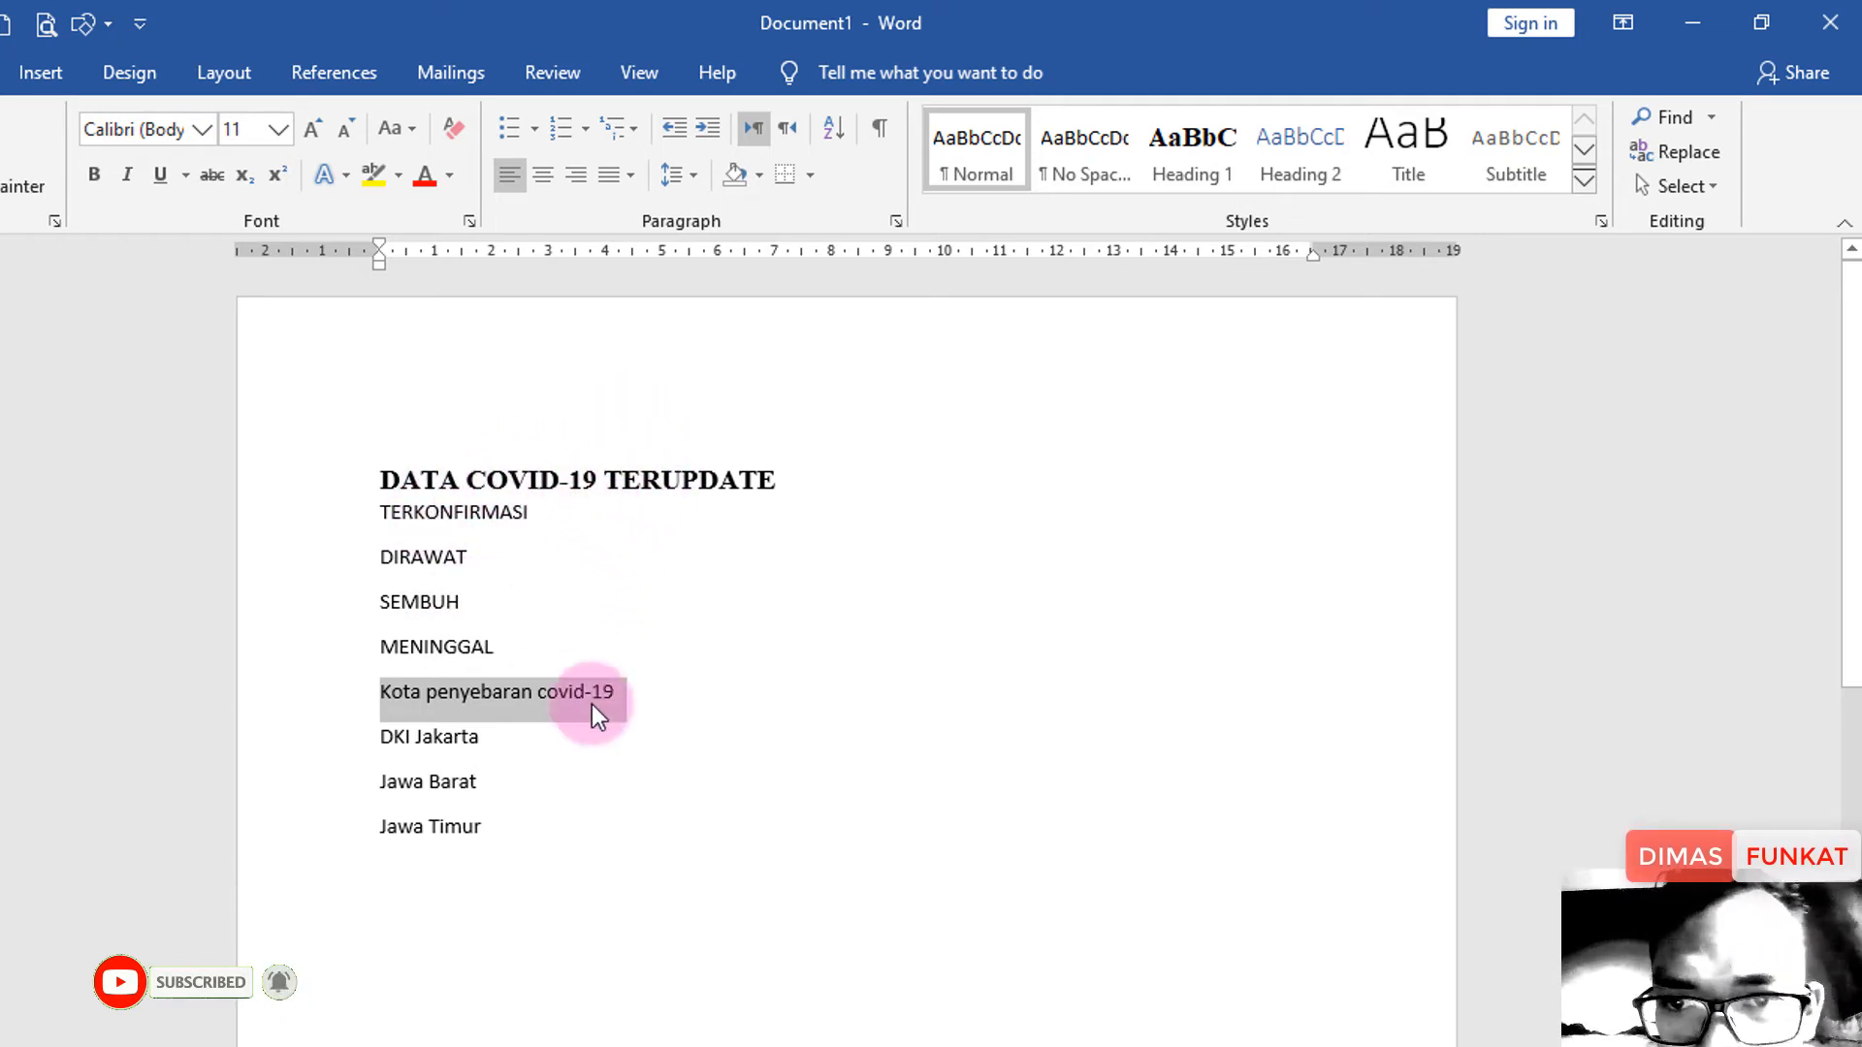
pyautogui.click(1208, 174)
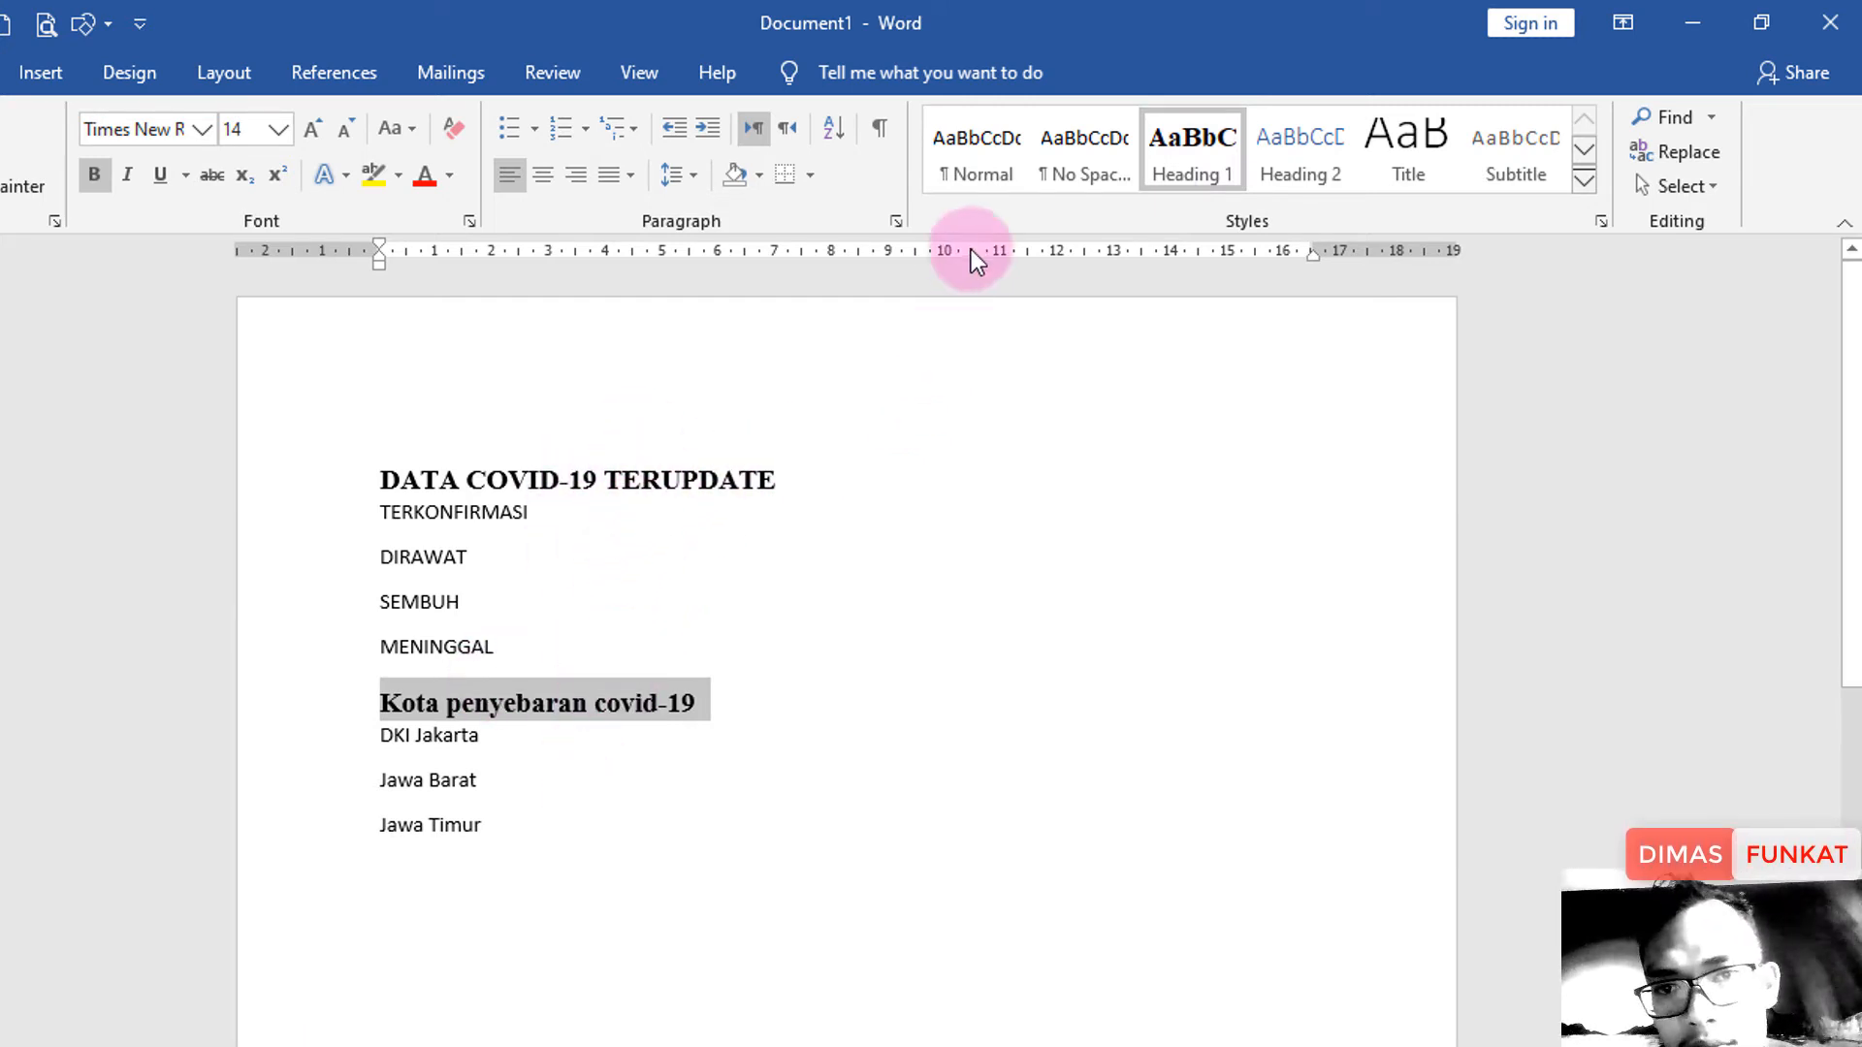
pyautogui.click(602, 709)
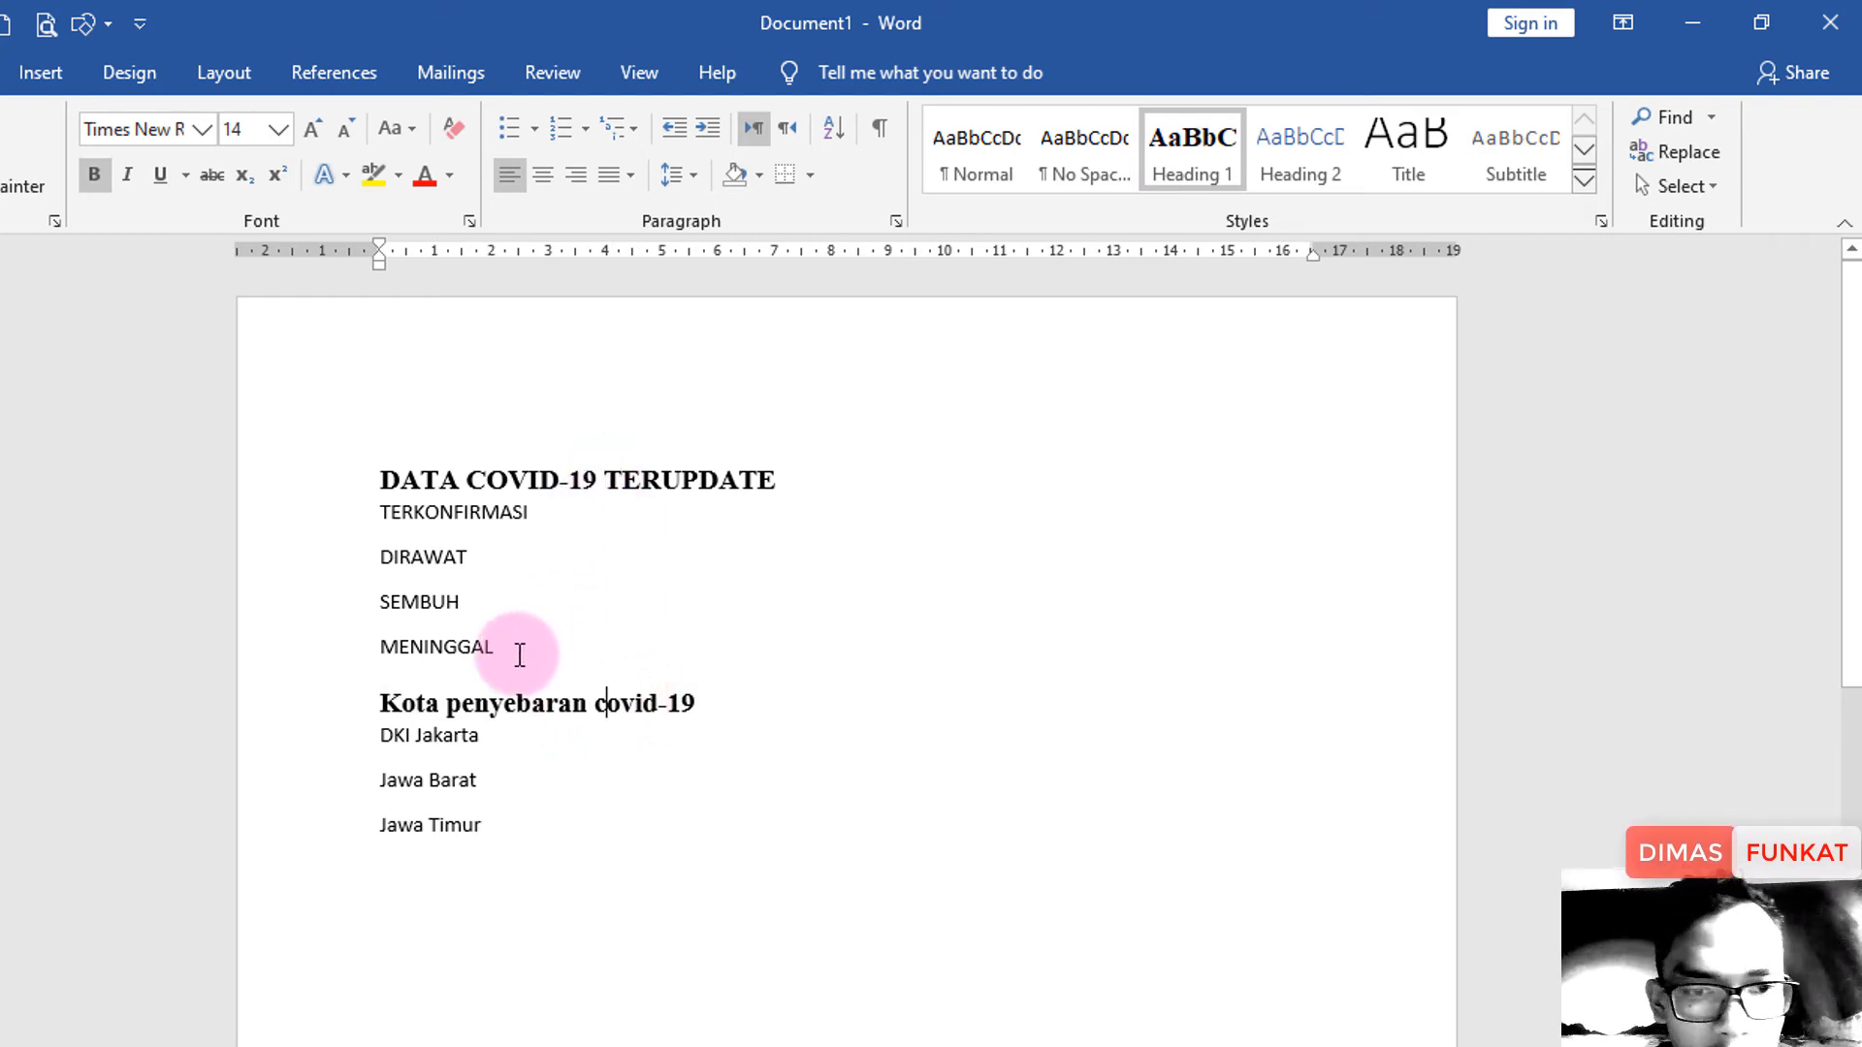
# Apply the Heading 2 style to the lines TERKONFIRMASI, DIRAWAT, SEMBUH and MENINGGAL.
pyautogui.moveTo(511, 649); pyautogui.dragTo(393, 530)
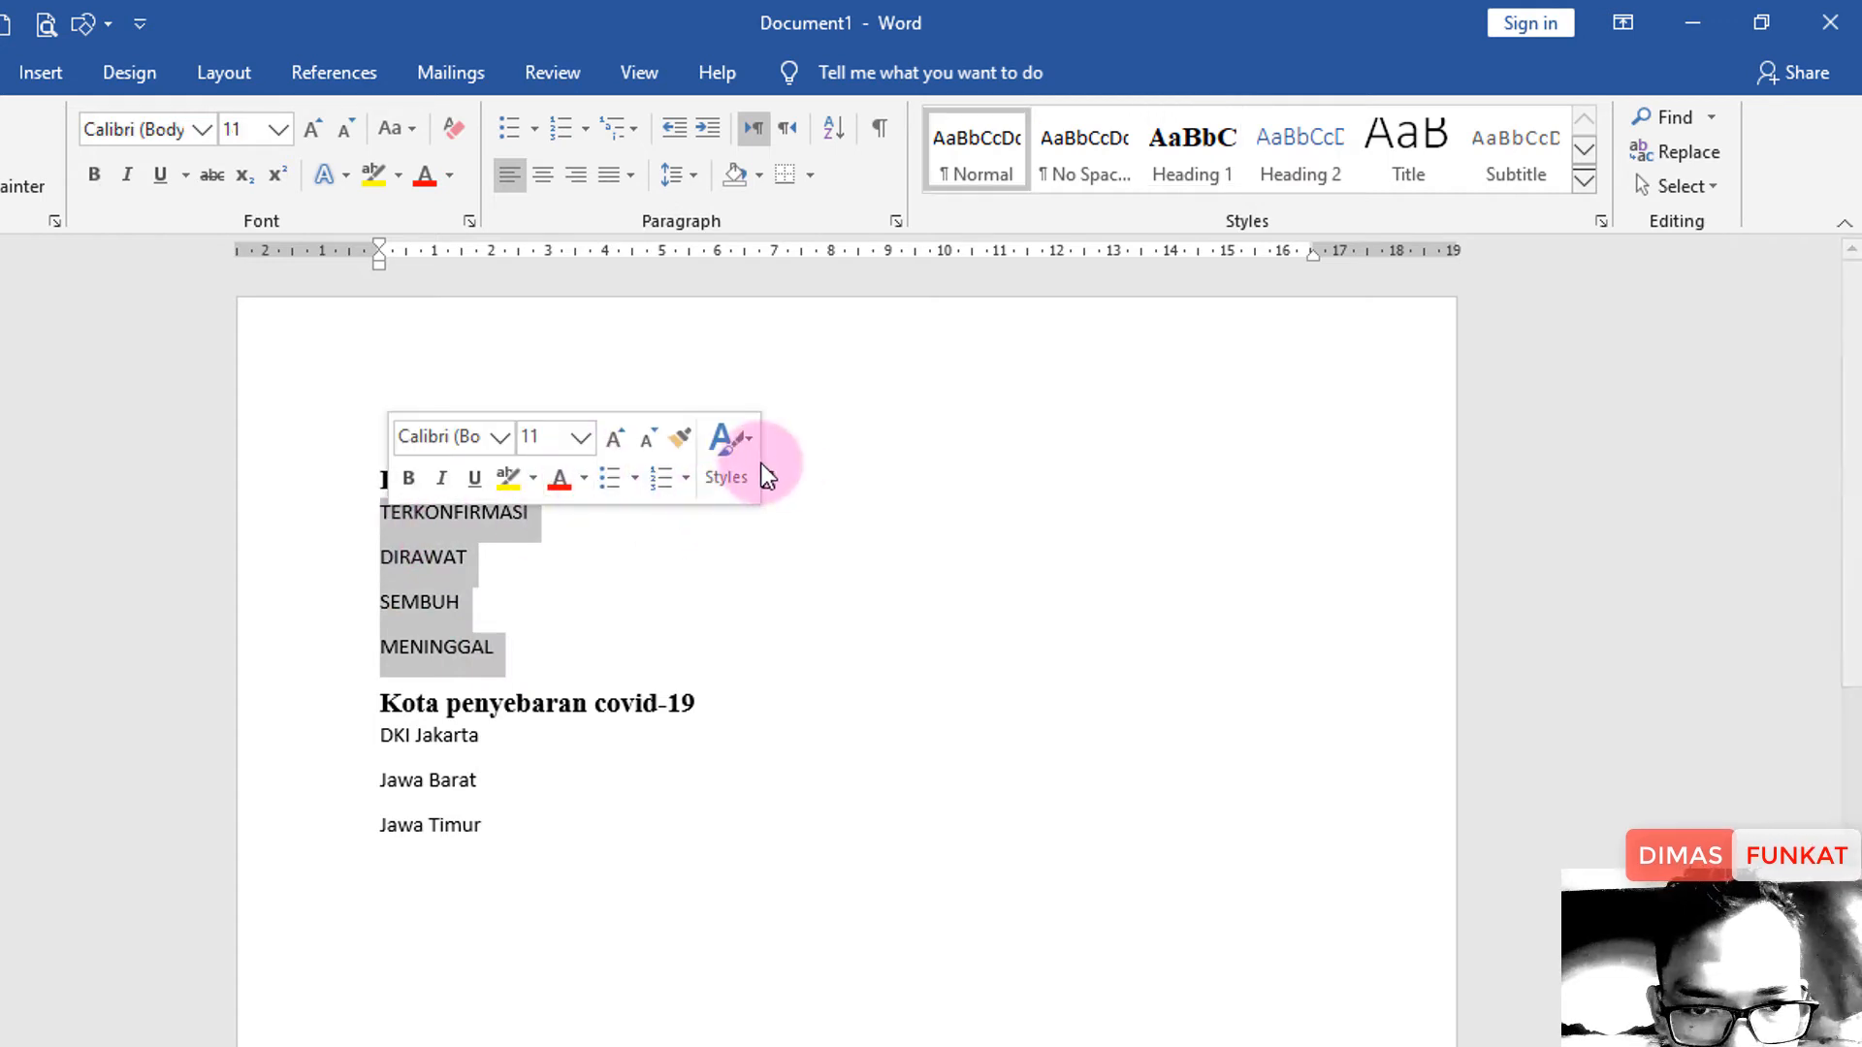
pyautogui.click(783, 479)
pyautogui.click(510, 671)
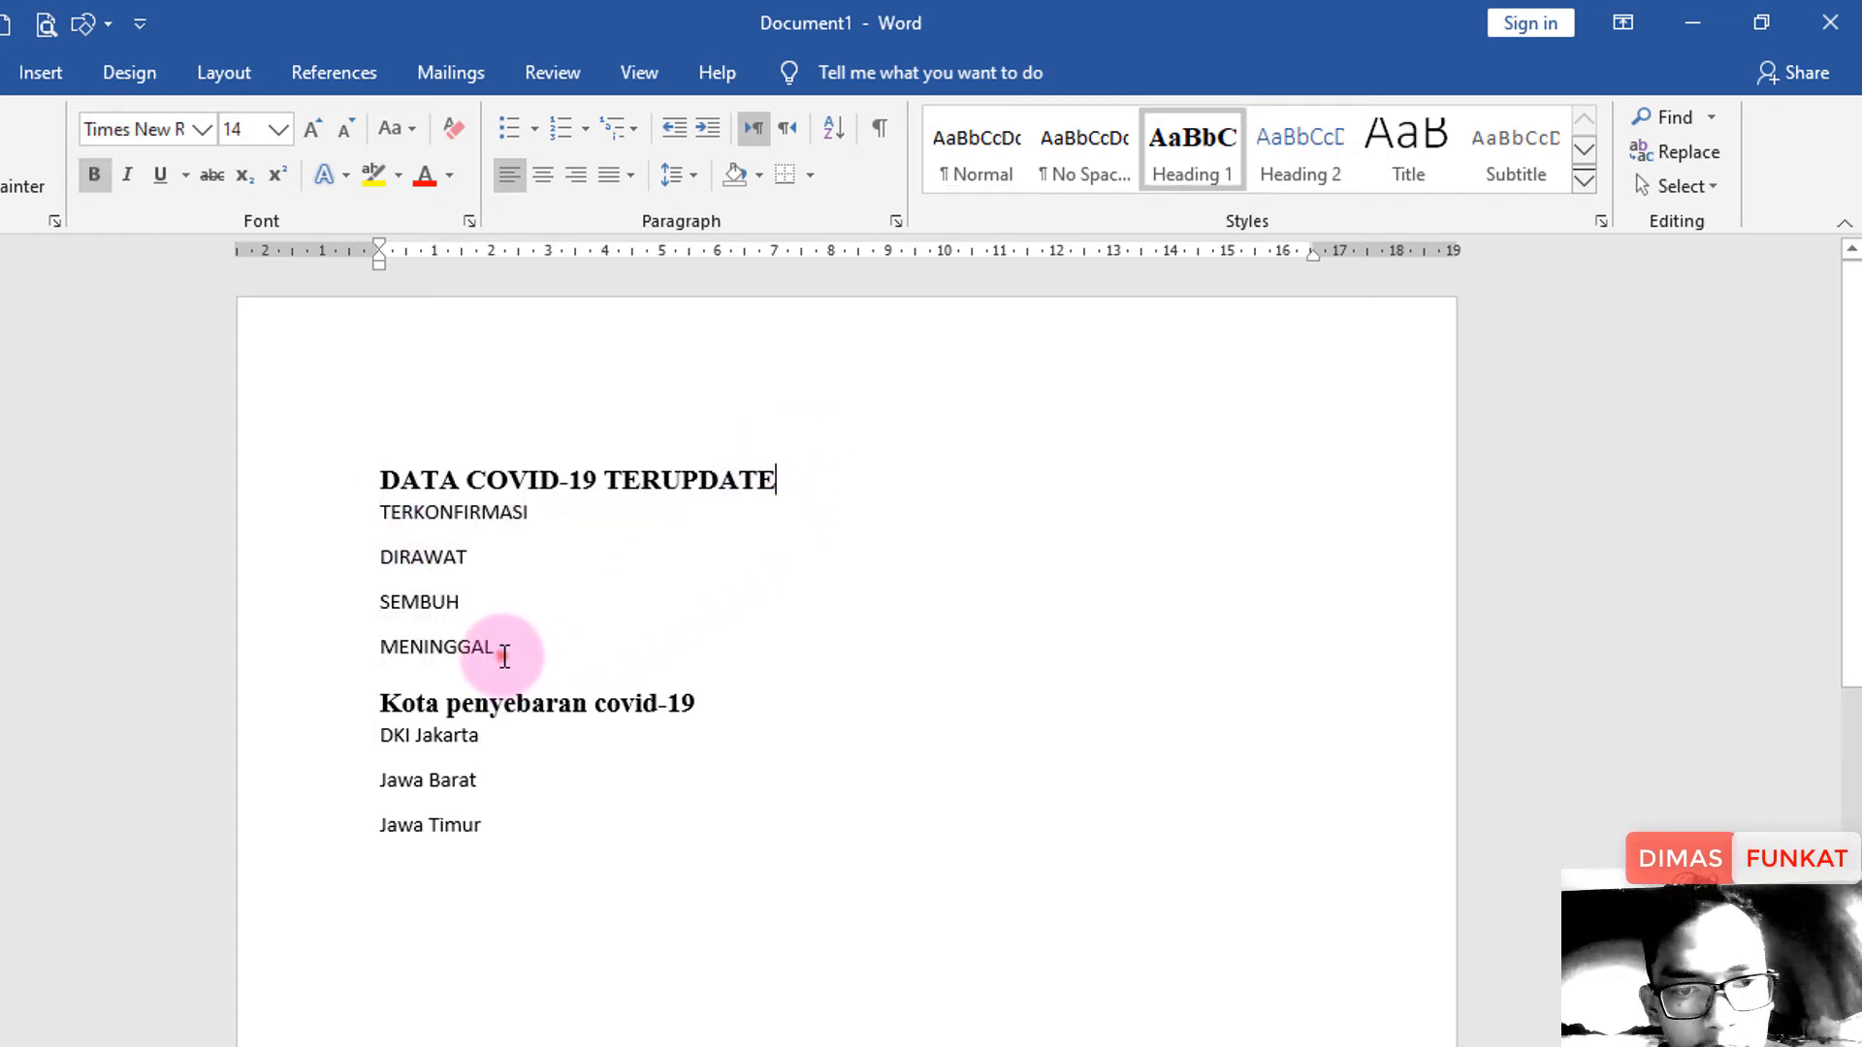
pyautogui.moveTo(505, 658); pyautogui.dragTo(404, 524)
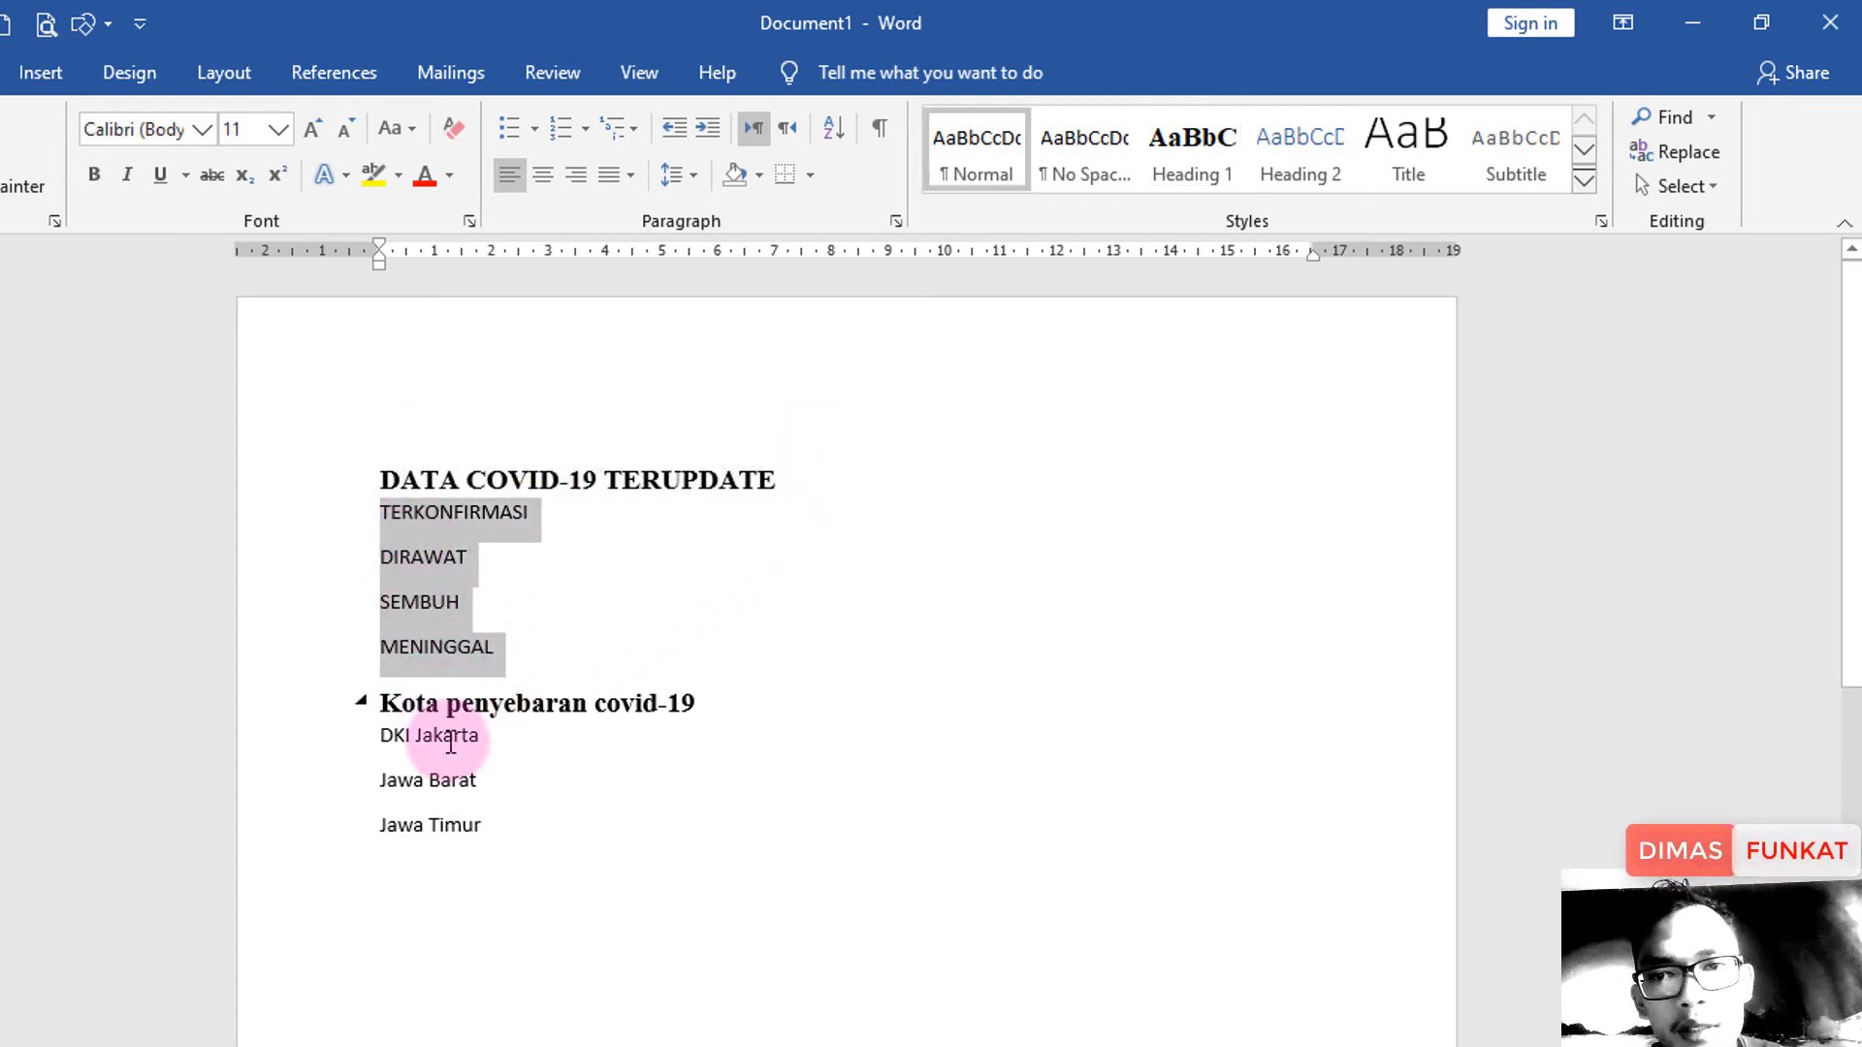
pyautogui.click(1317, 150)
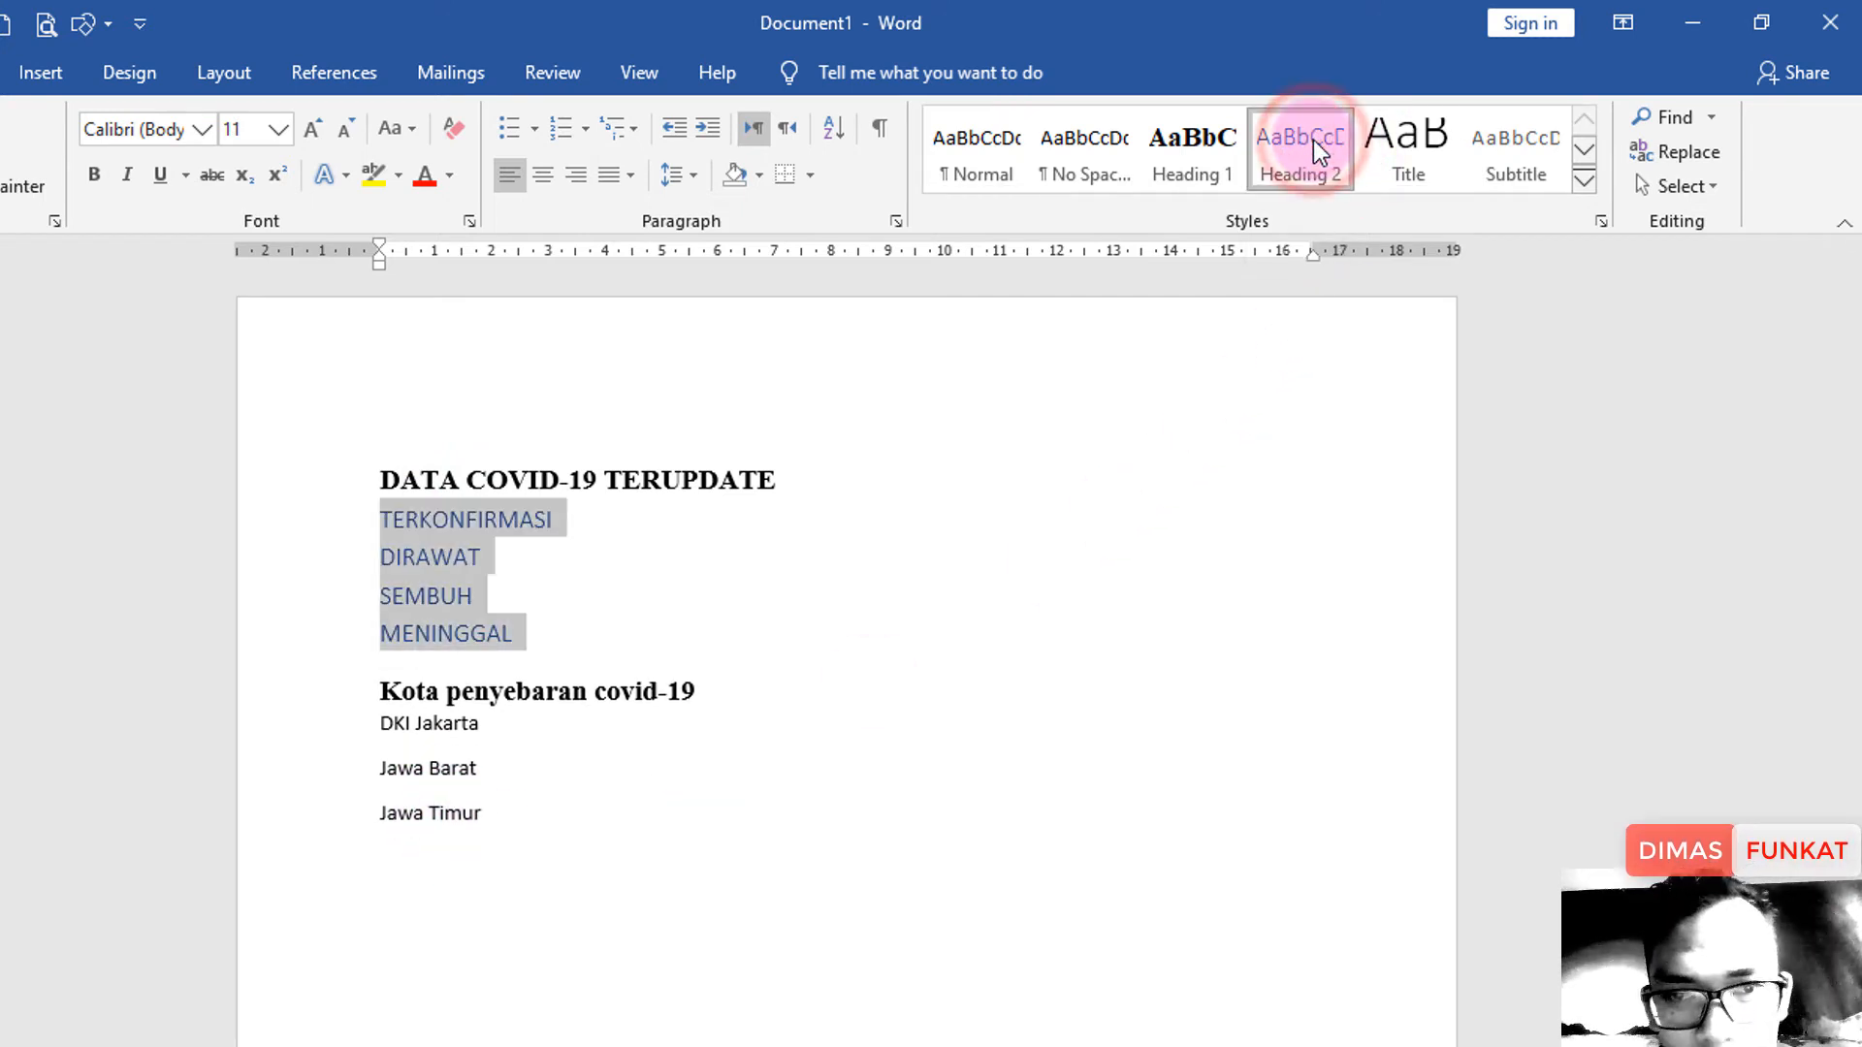
pyautogui.click(579, 594)
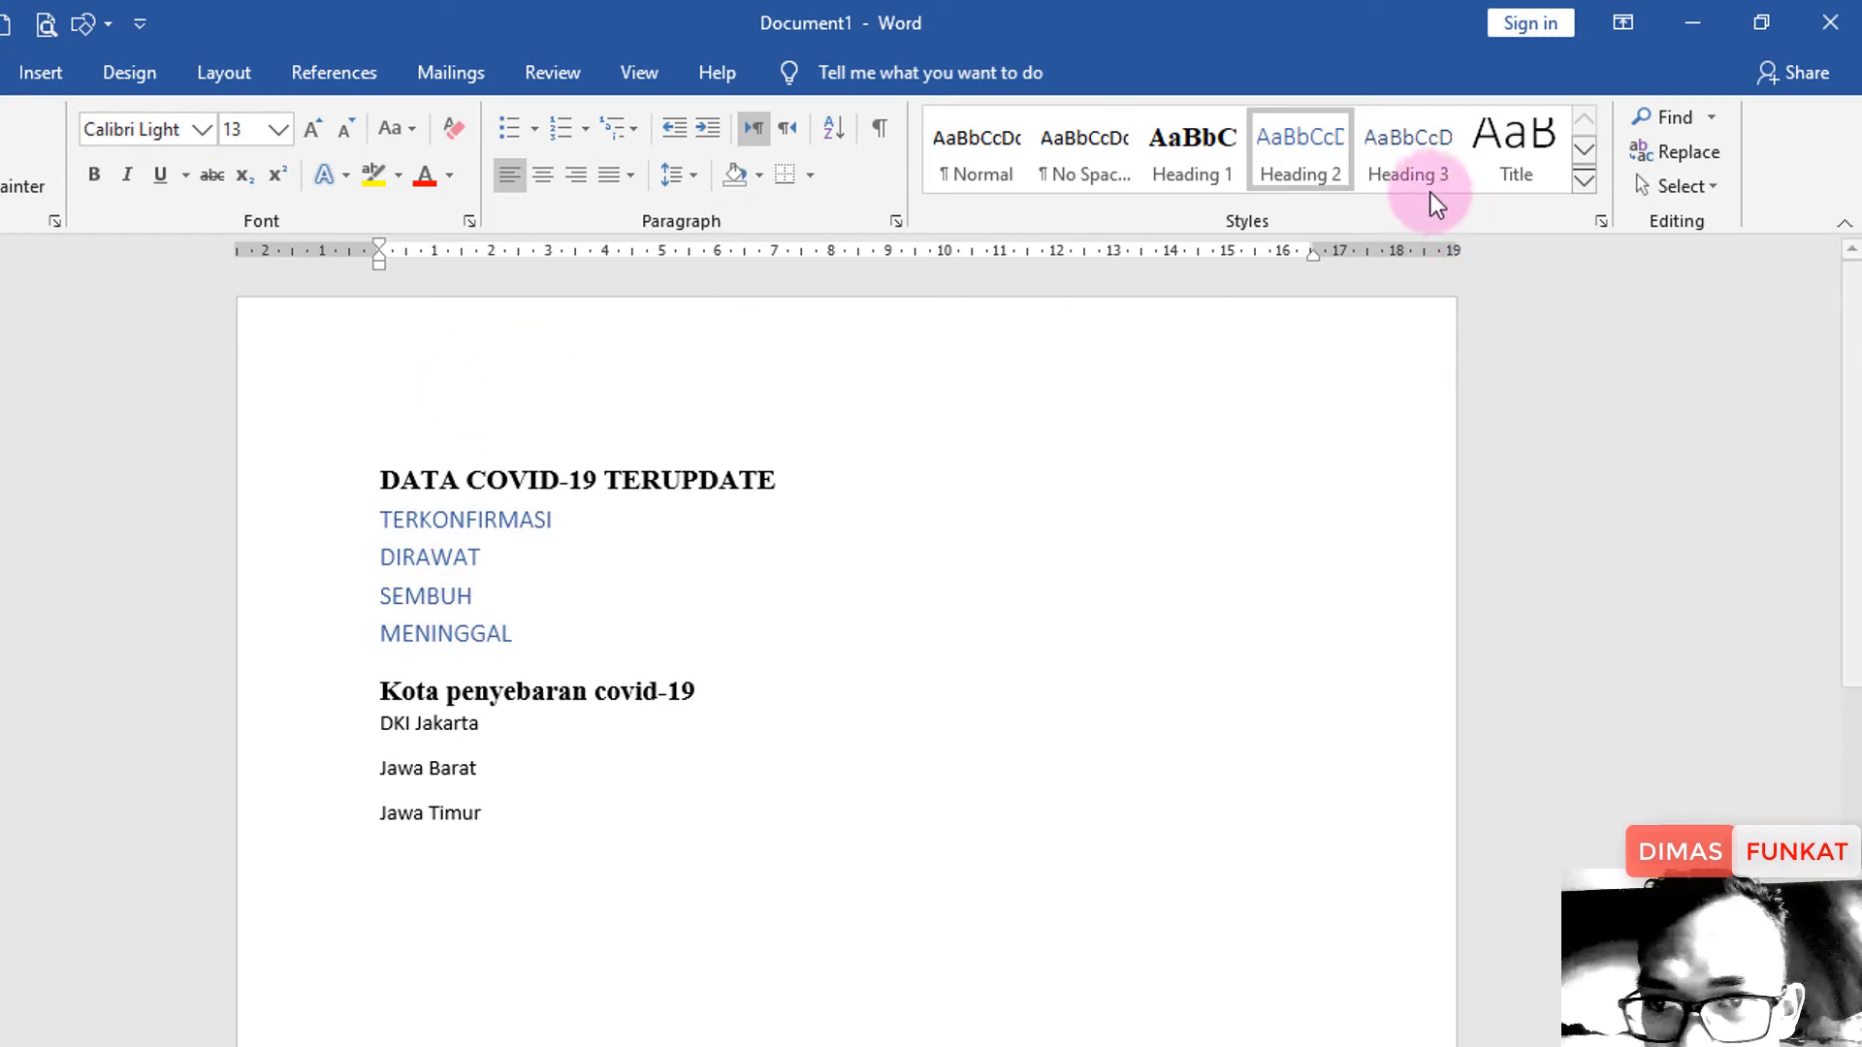
# Modify the Heading 2 style to use the Times New Roman (Headings CS) font at size 12 in the Automatic colour.
pyautogui.rightClick(1302, 165)
pyautogui.click(1387, 221)
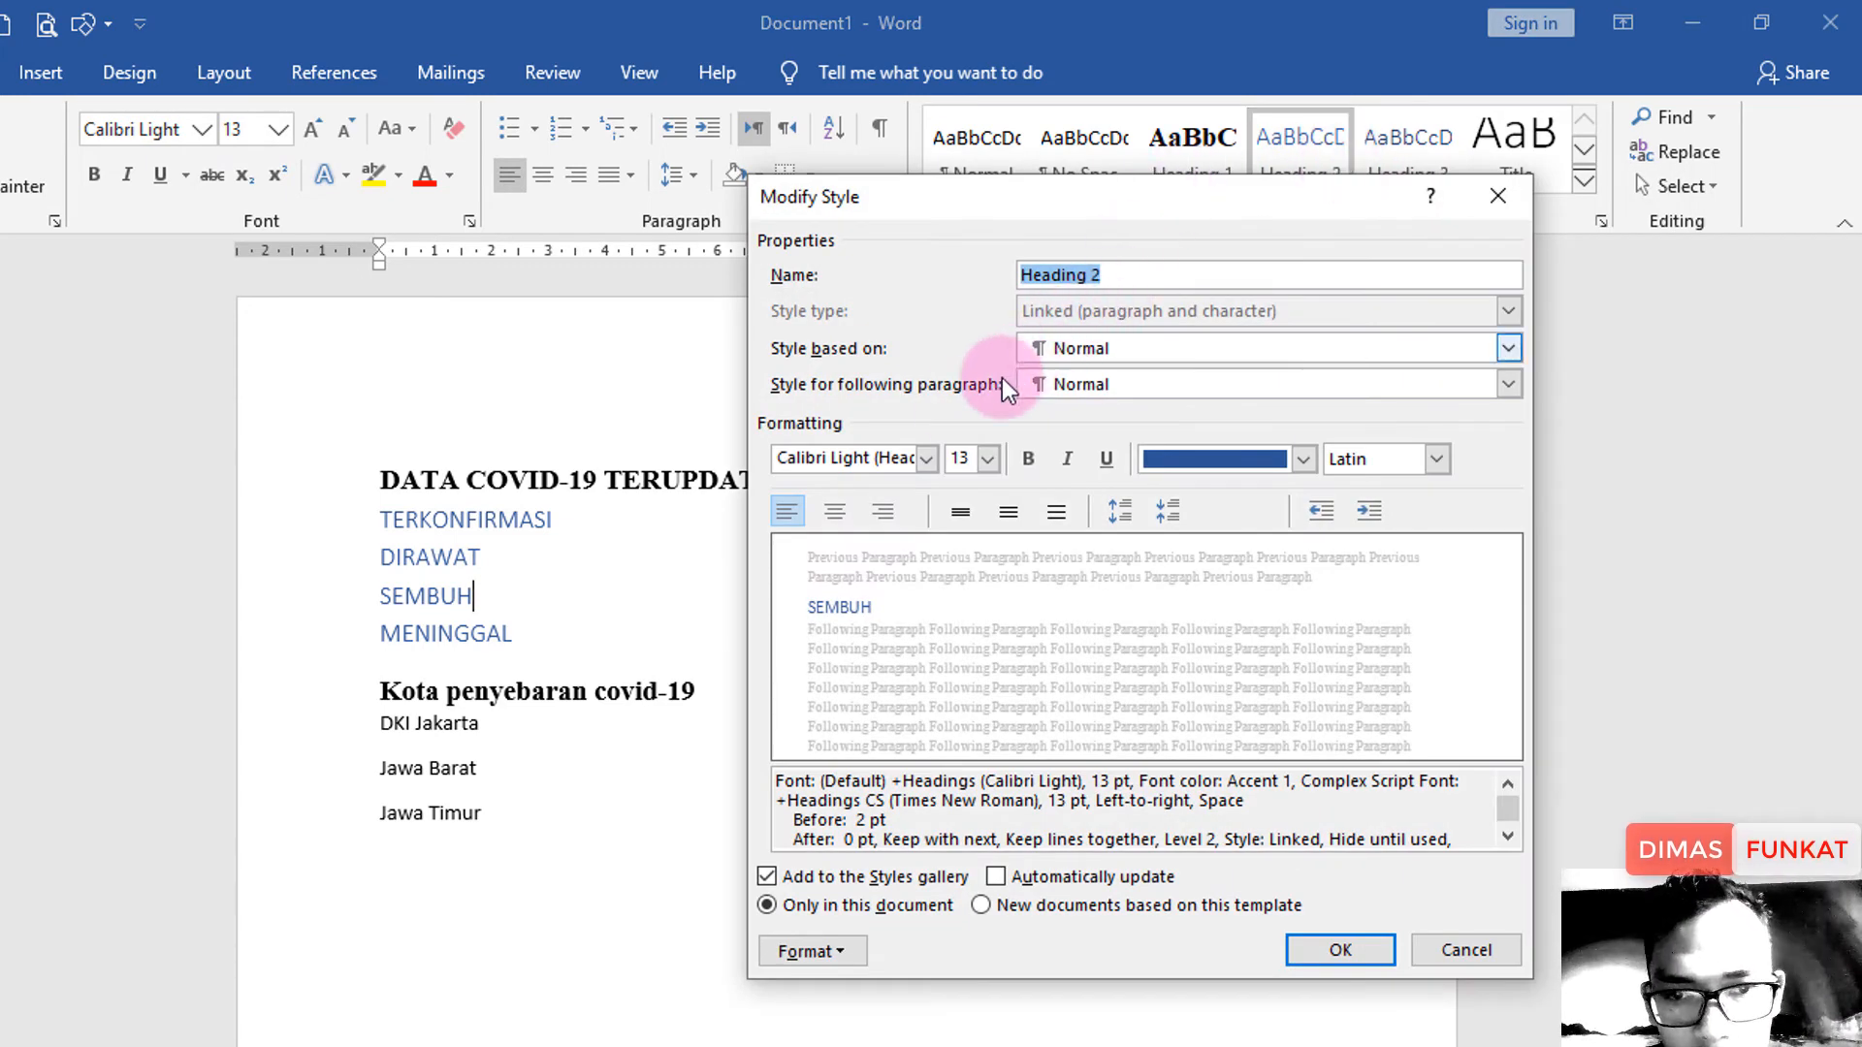
pyautogui.click(926, 458)
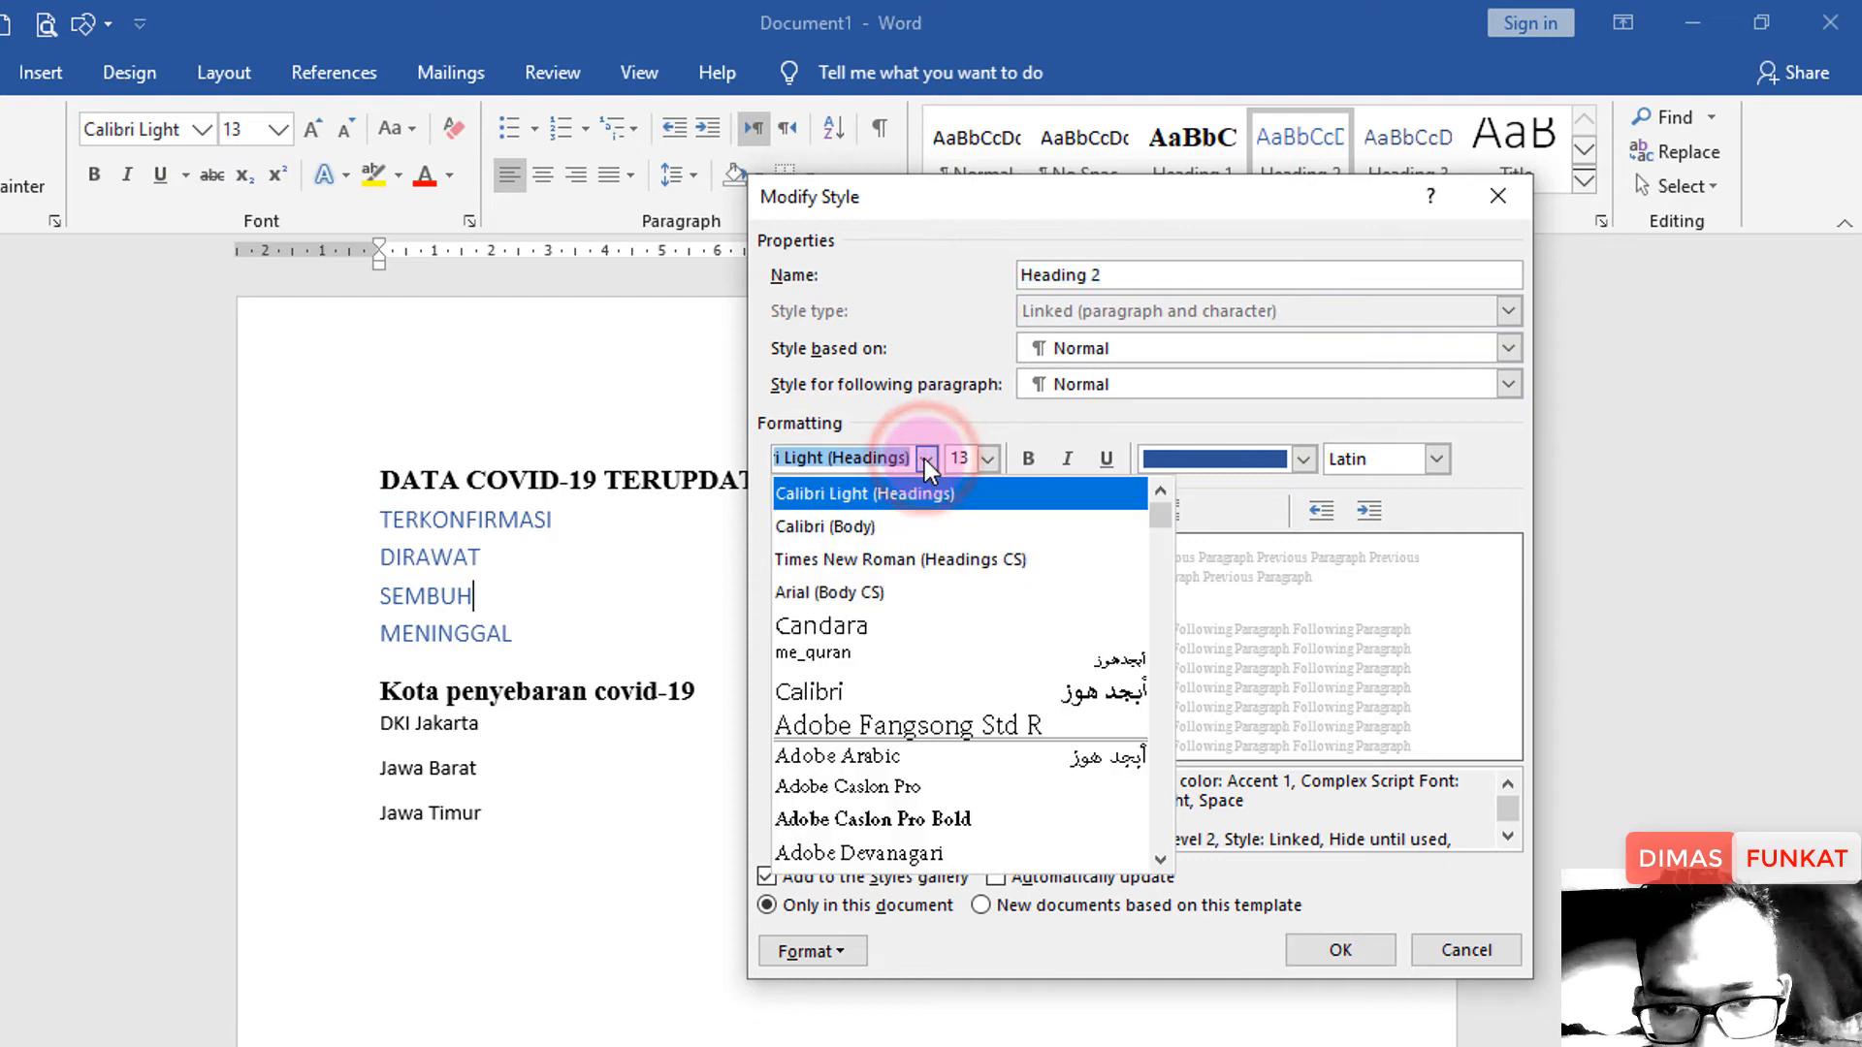
pyautogui.click(929, 568)
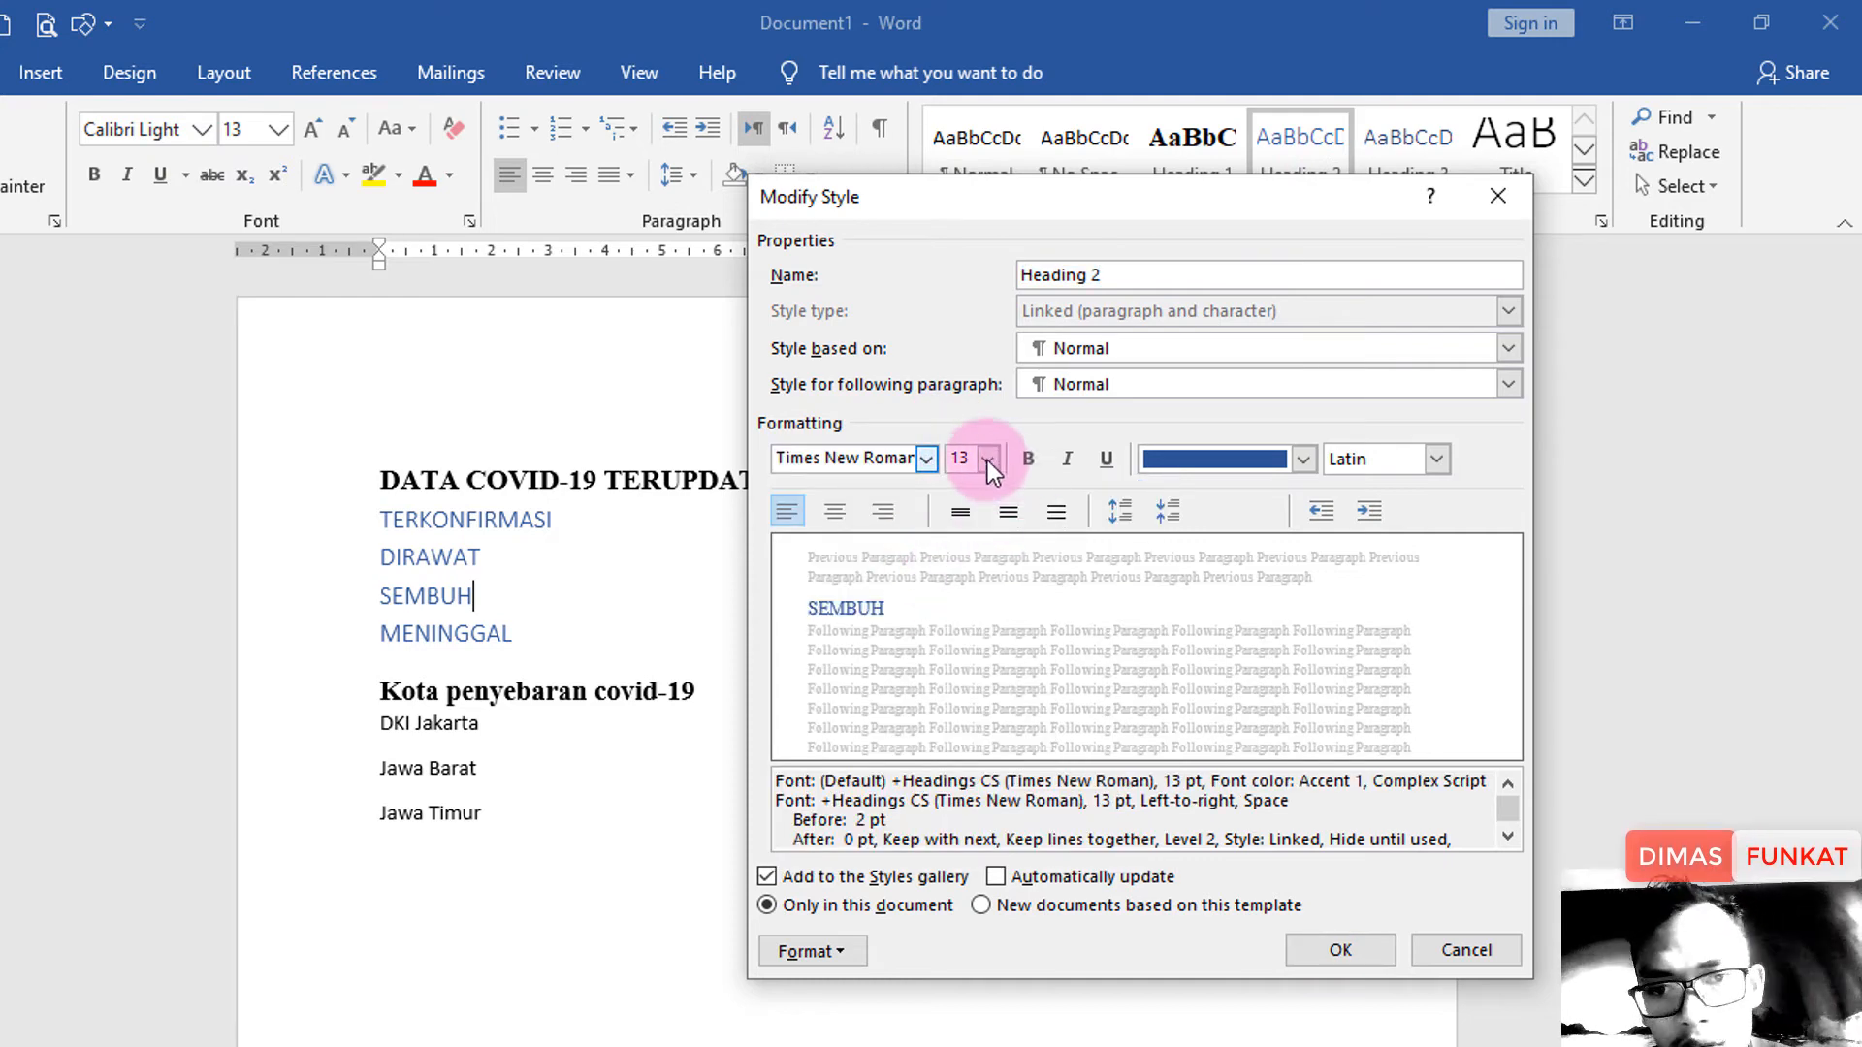
pyautogui.click(987, 462)
pyautogui.click(958, 558)
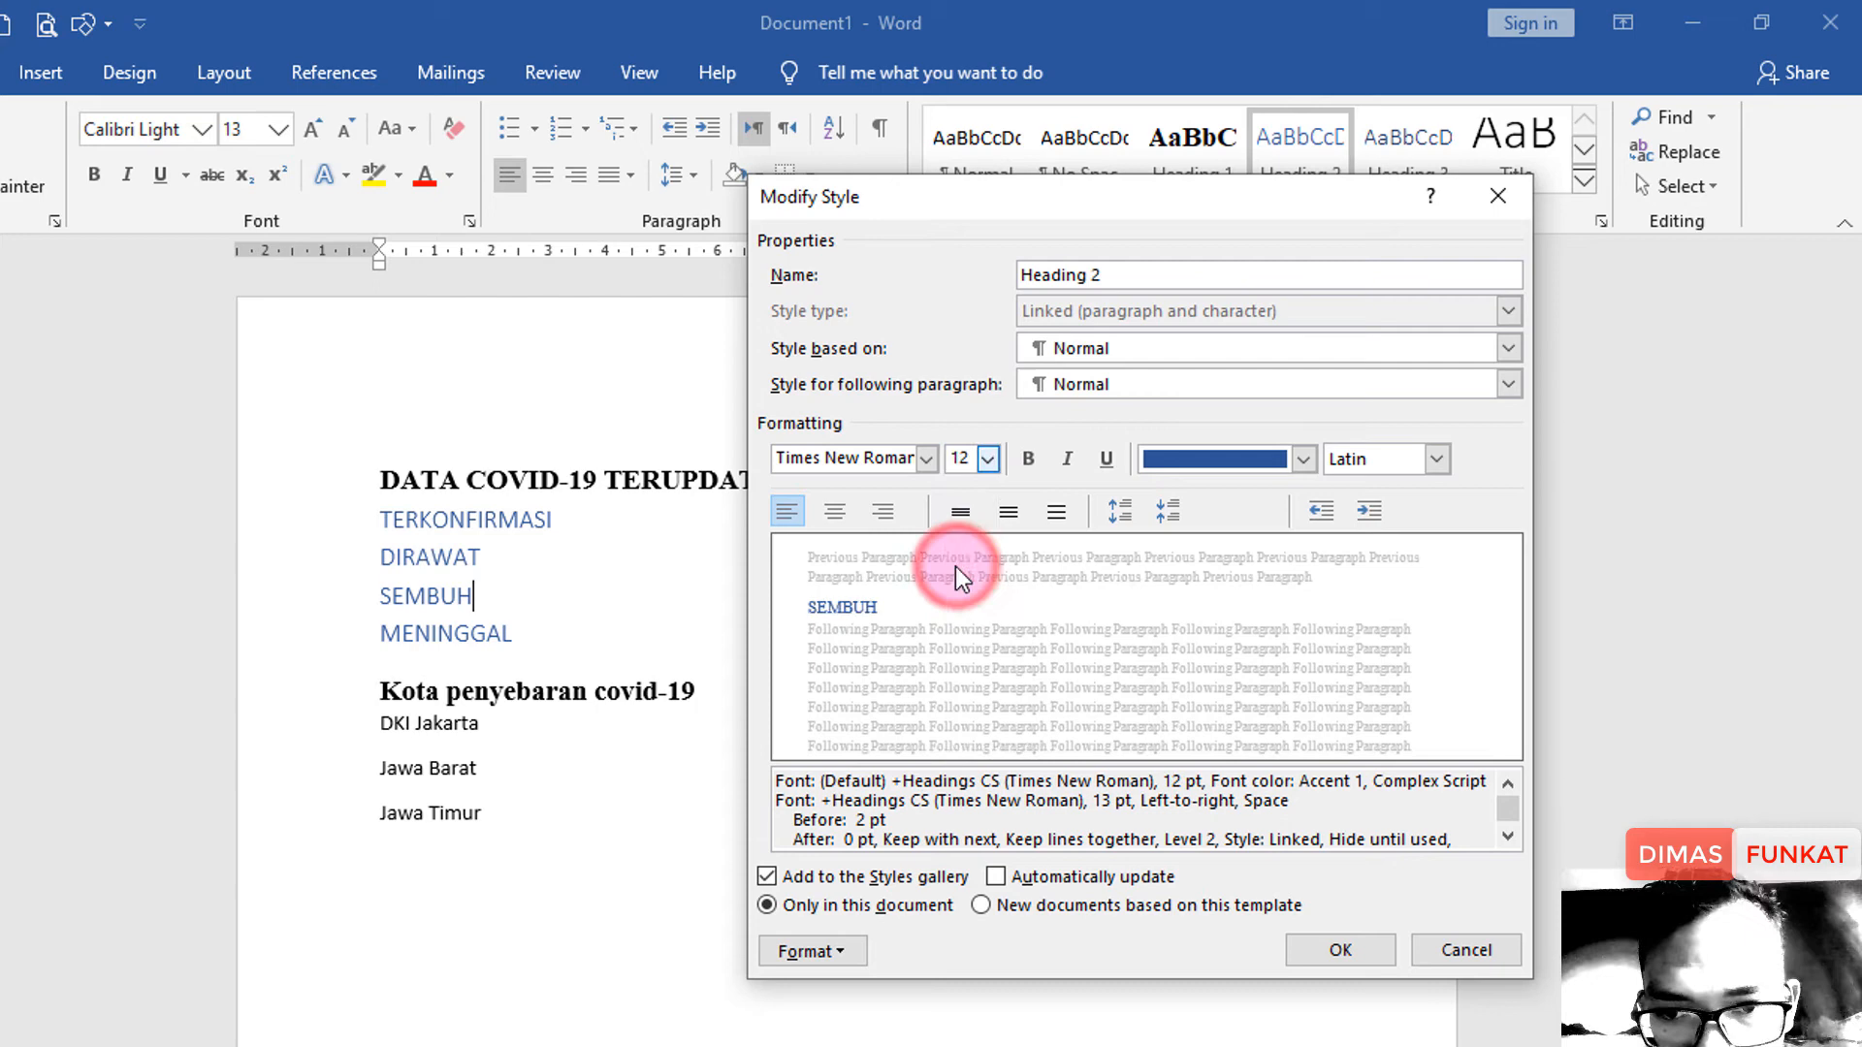
pyautogui.click(1270, 462)
pyautogui.click(1230, 491)
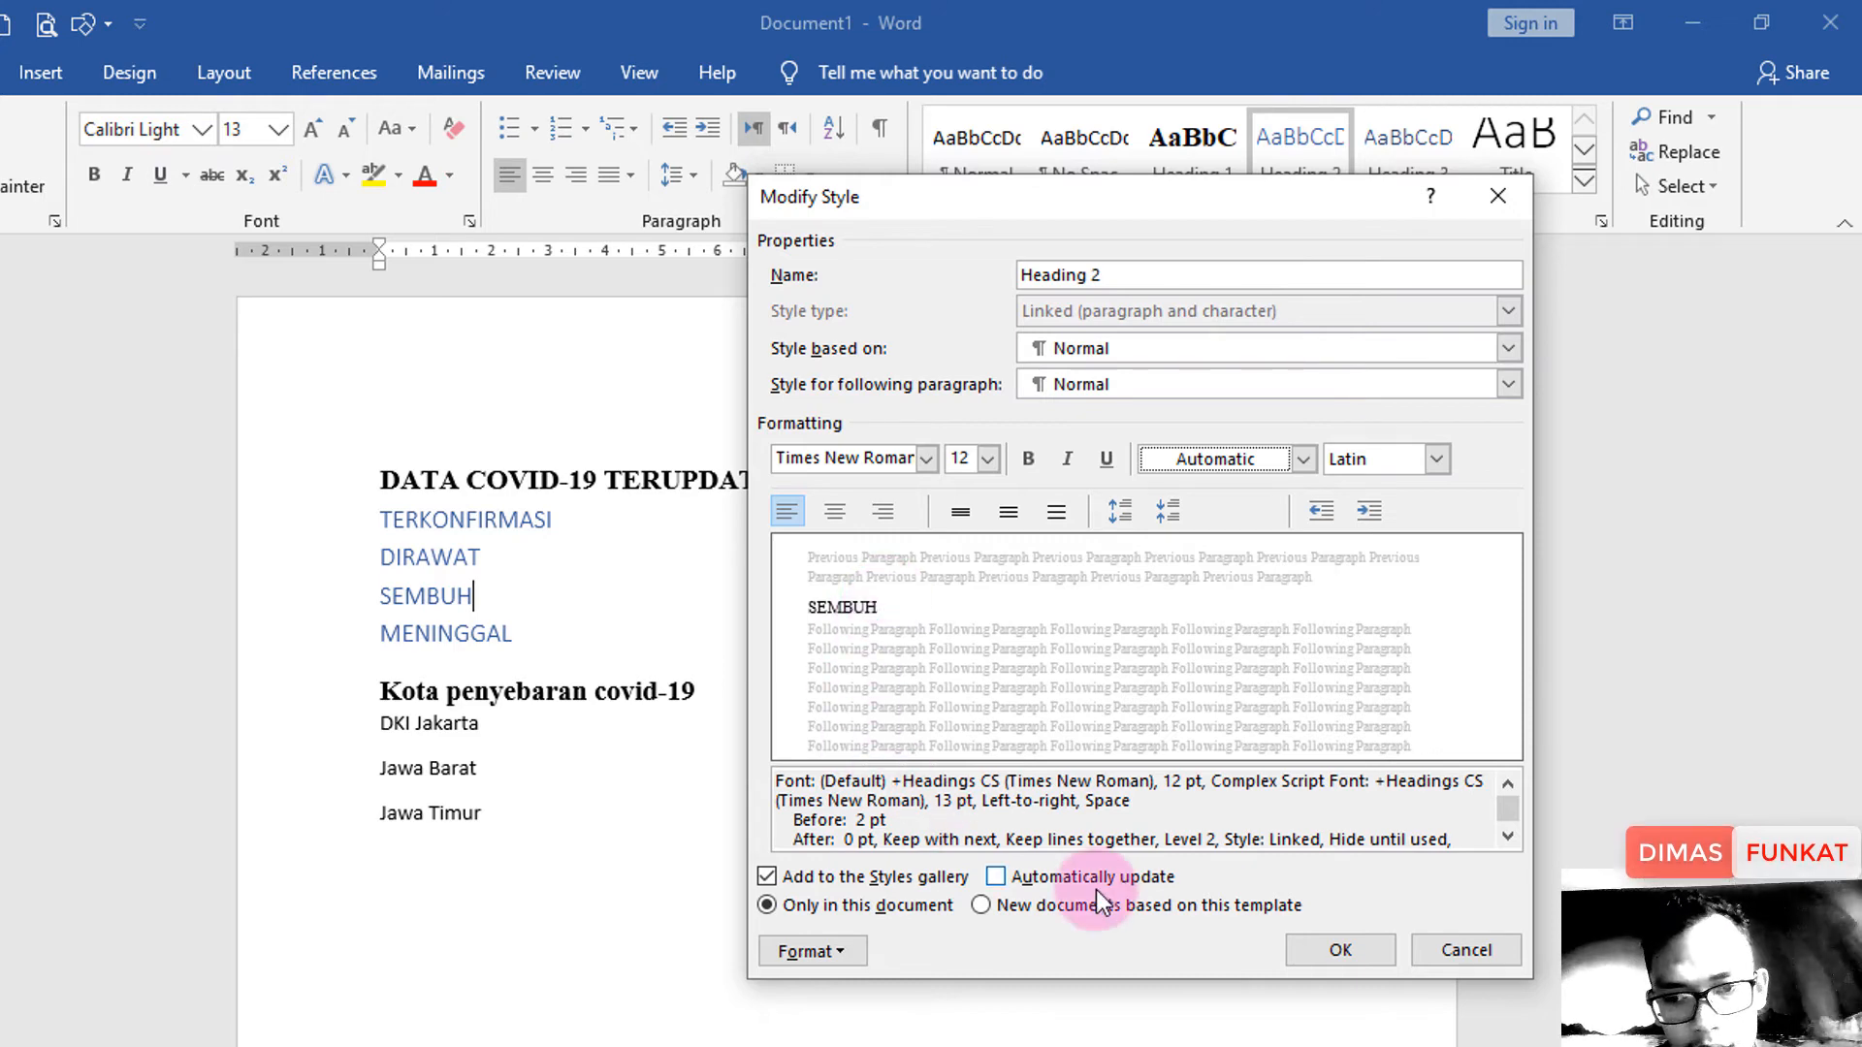
pyautogui.click(1325, 951)
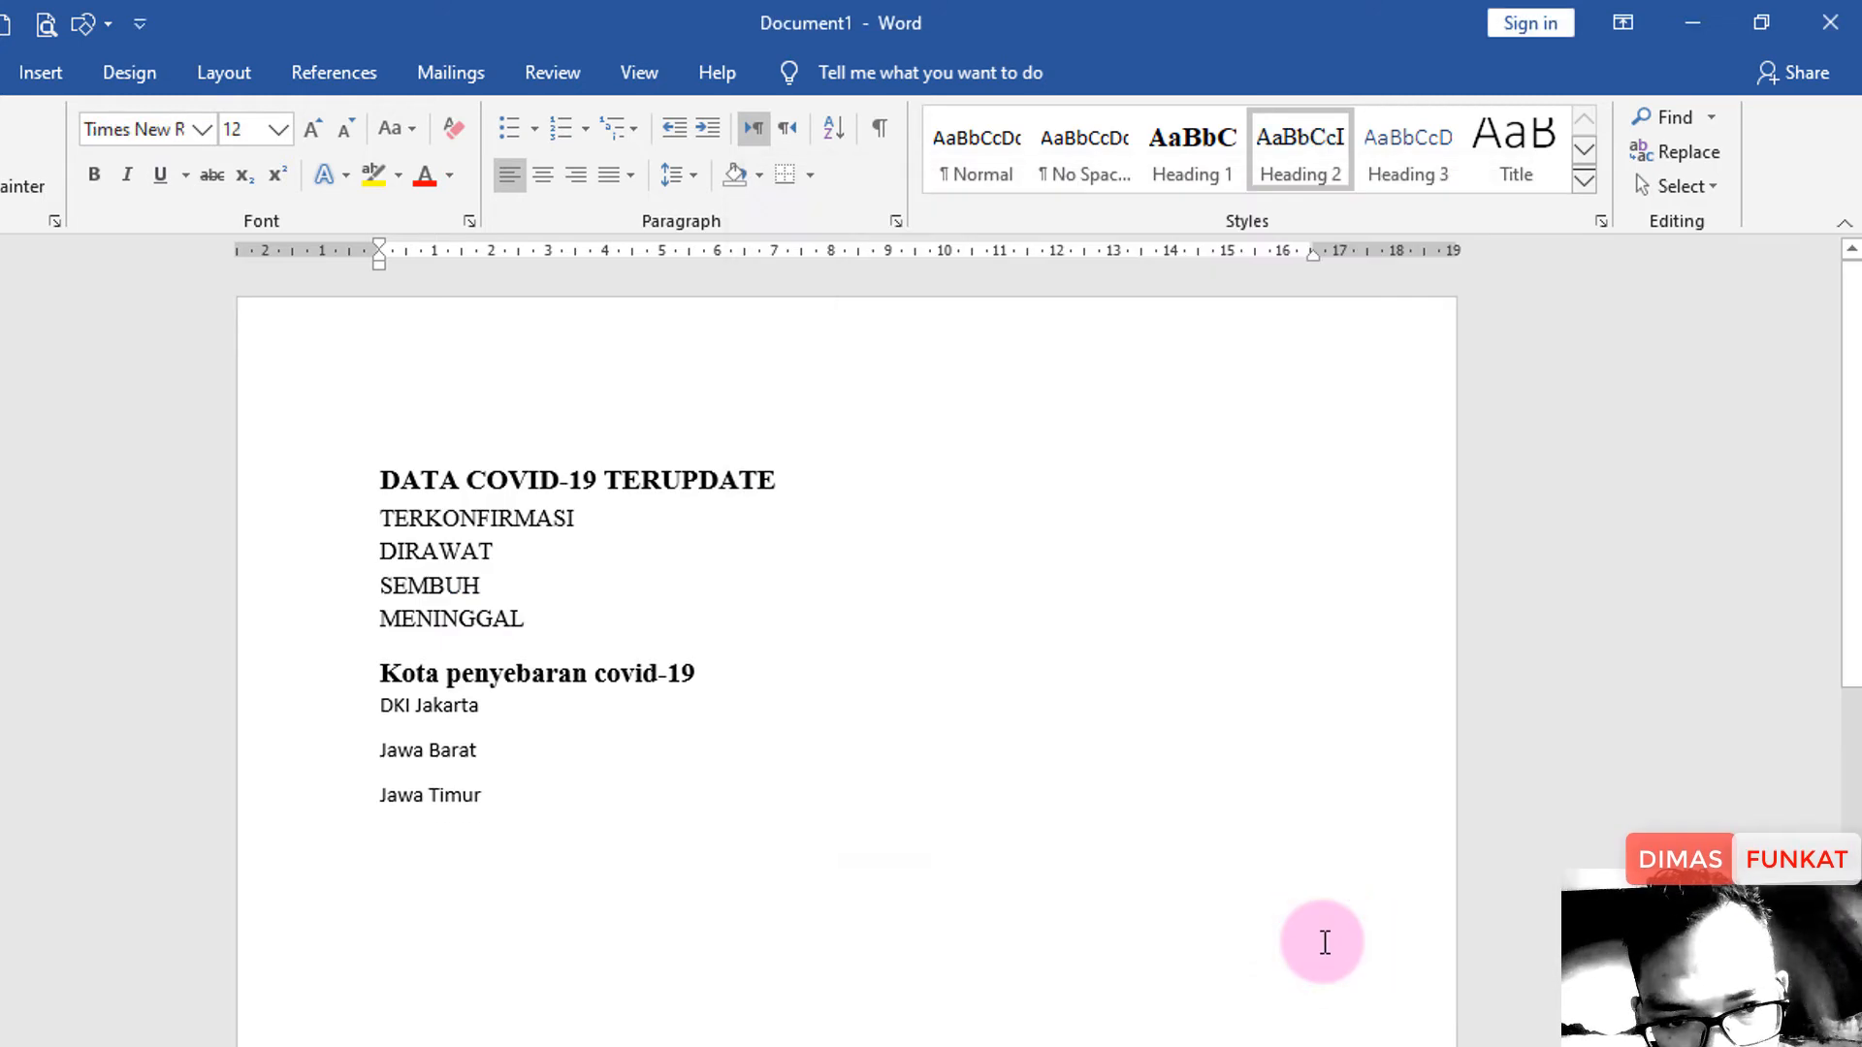
# Apply the Heading 2 style to the lines DKI Jakarta, Jawa Barat and Jawa Timur.
pyautogui.moveTo(486, 796); pyautogui.dragTo(376, 714)
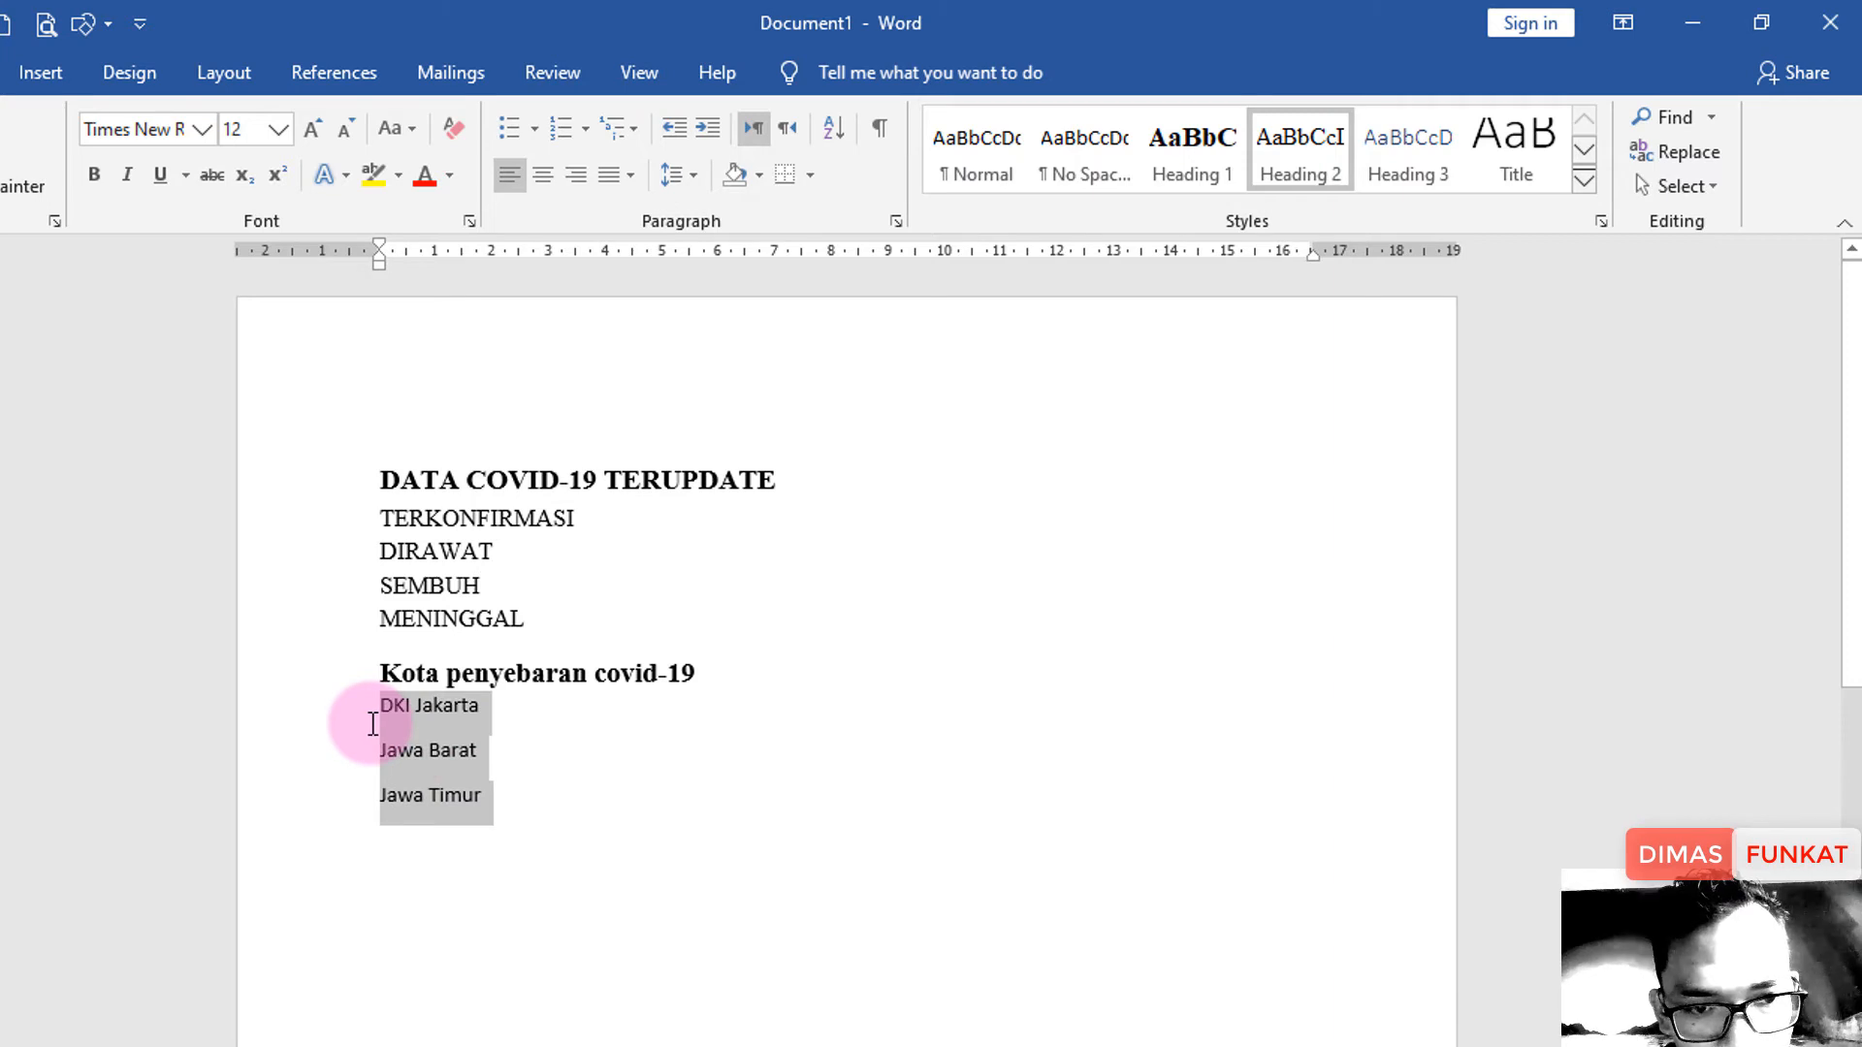
pyautogui.click(1296, 158)
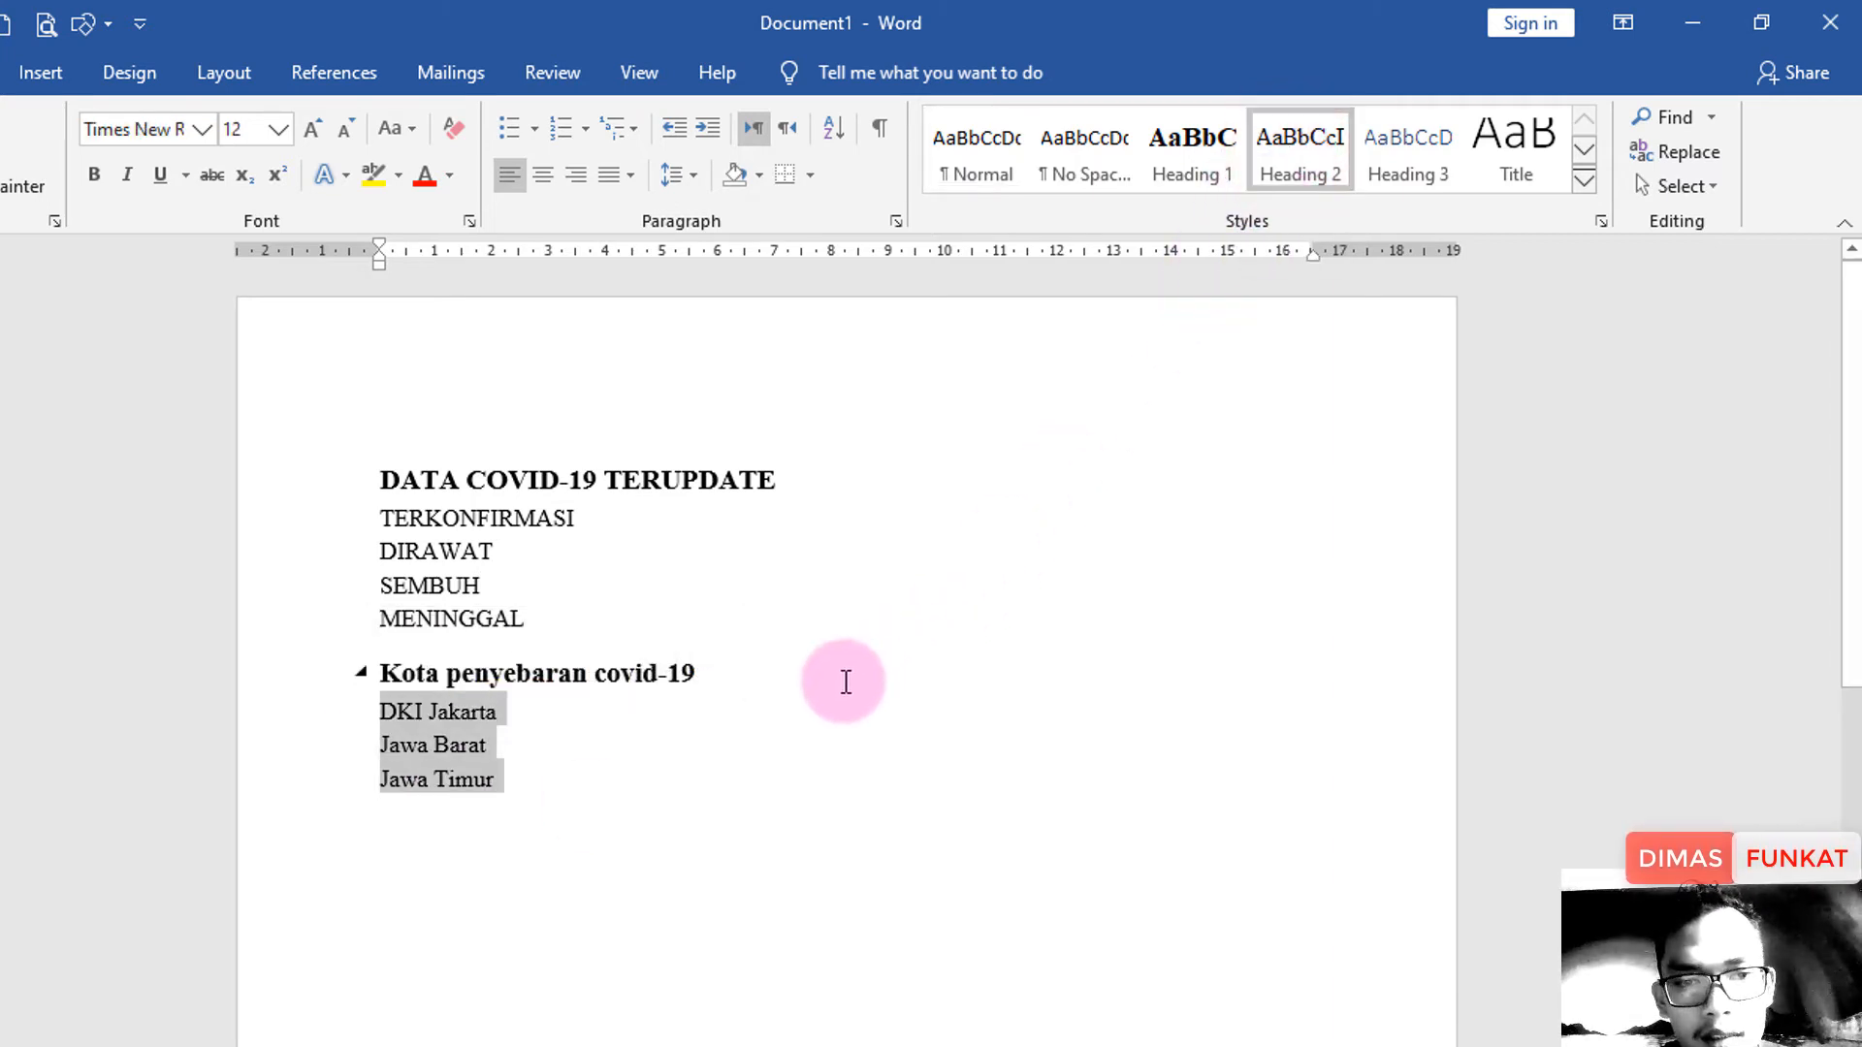
pyautogui.click(842, 669)
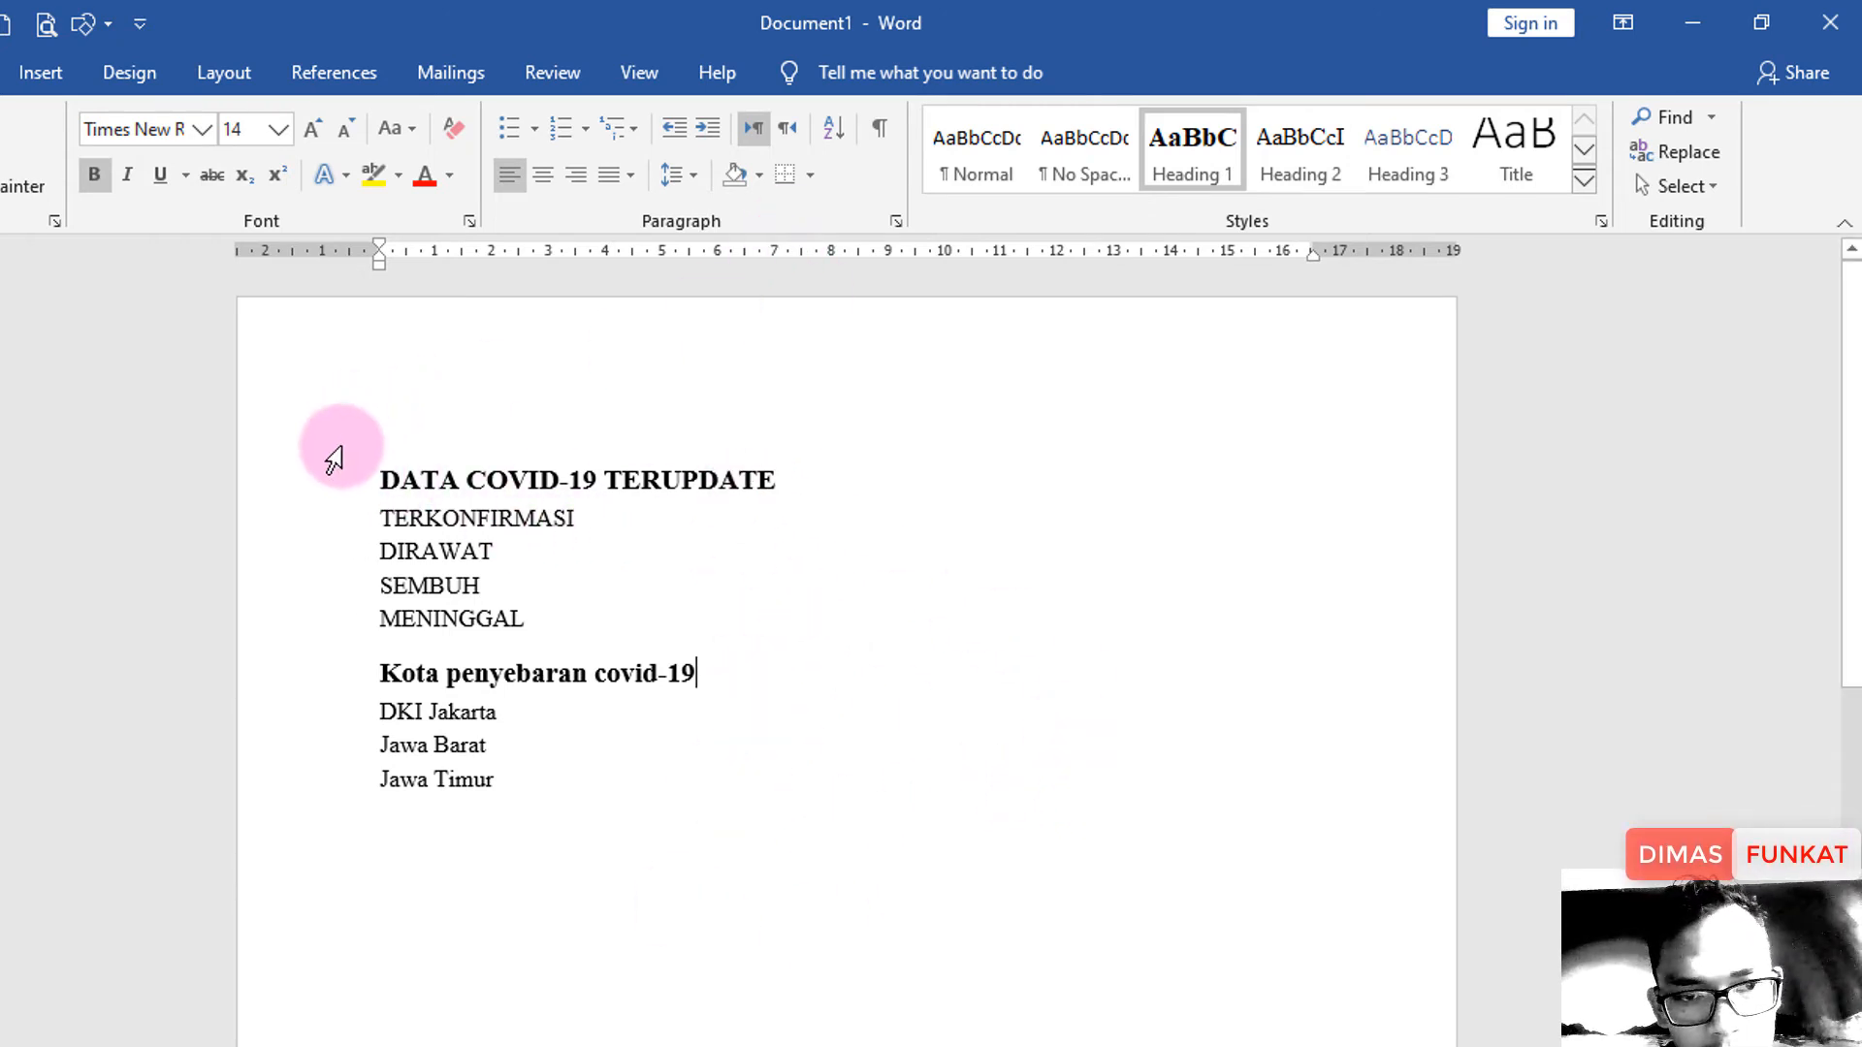
# Insert a blank page before the title line DATA COVID-19 TERUPDATE and check the resulting page layout.
pyautogui.click(382, 478)
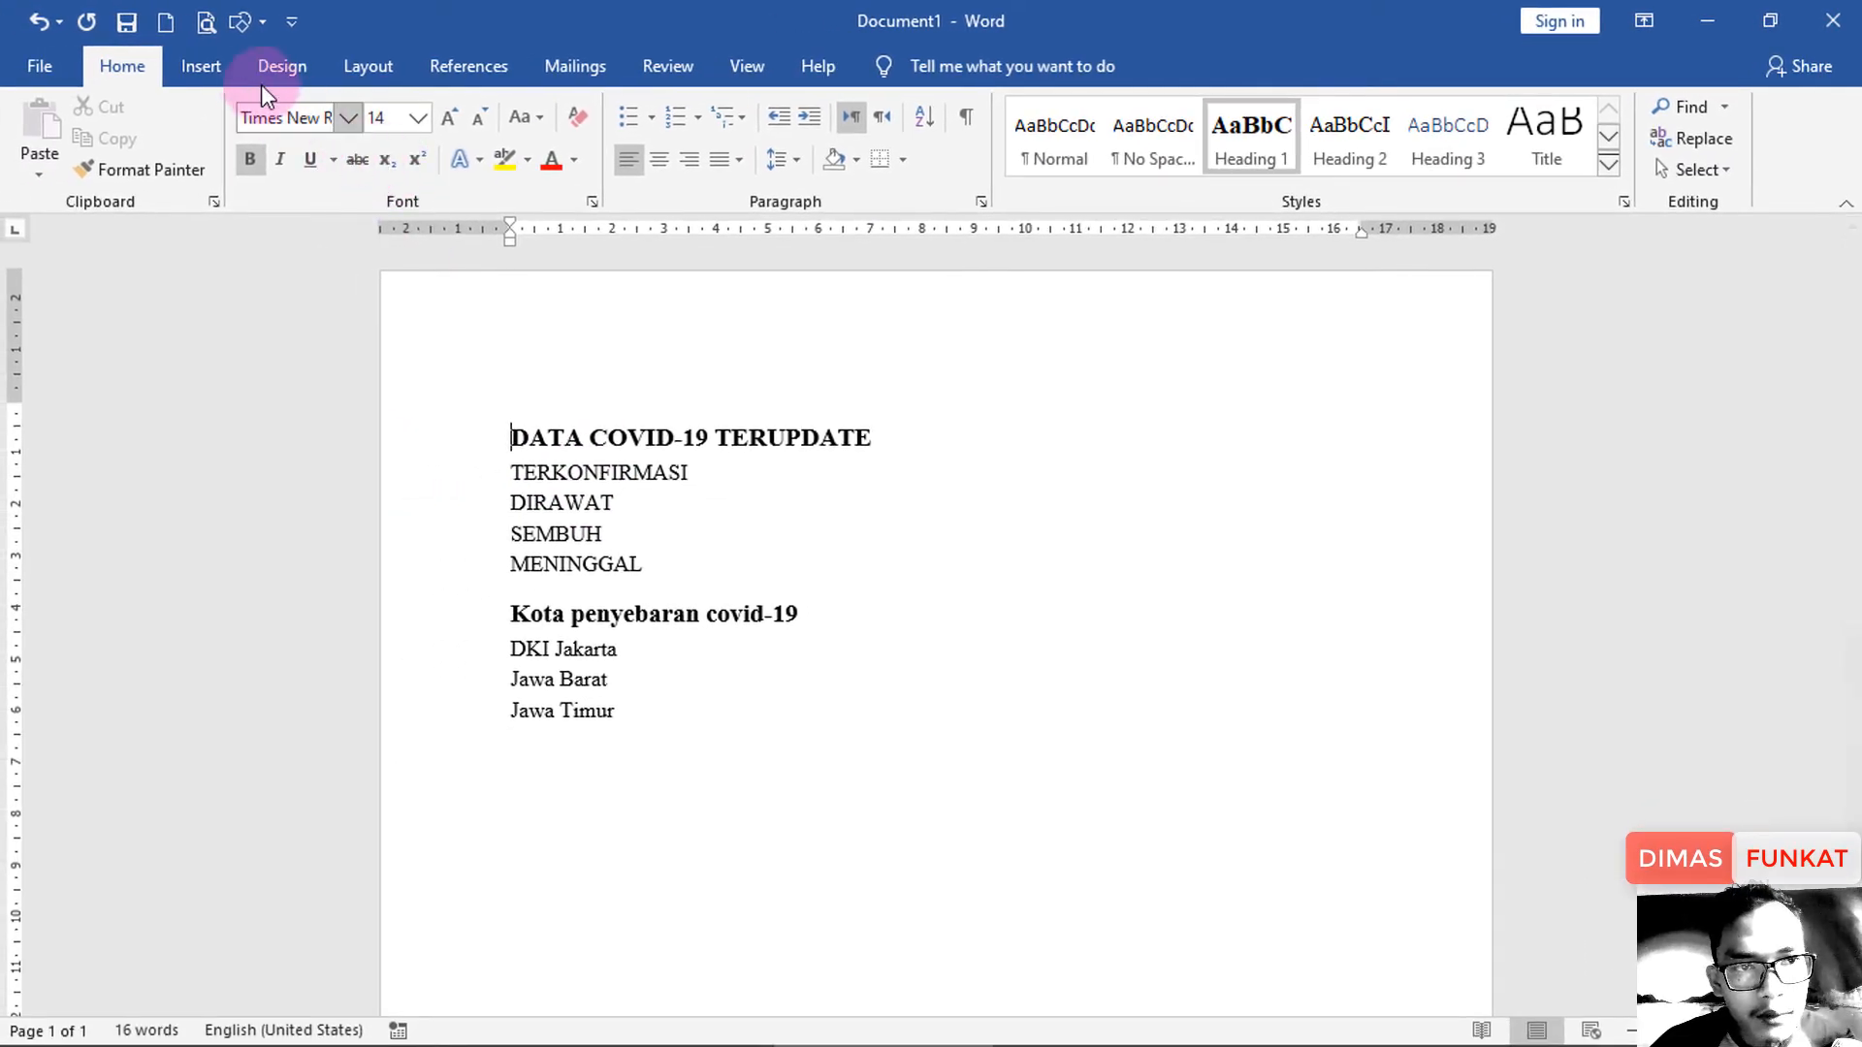
pyautogui.click(205, 72)
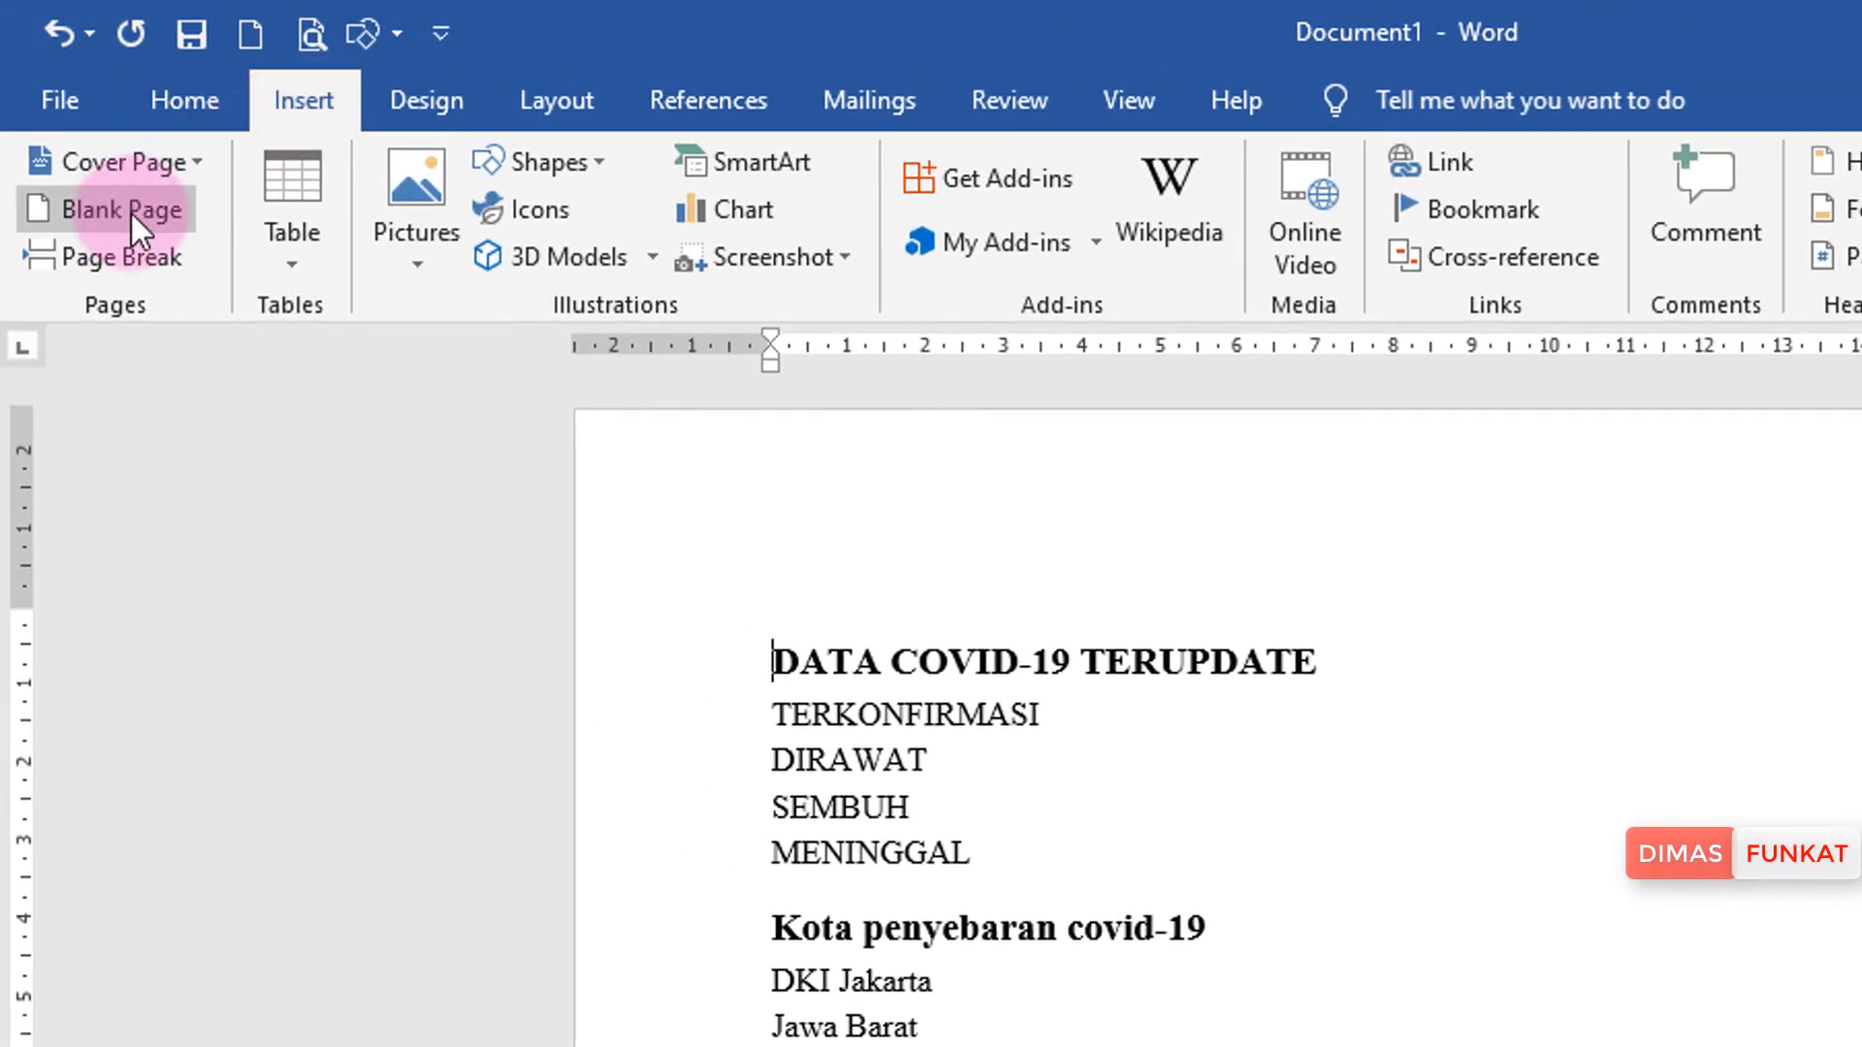
pyautogui.click(129, 212)
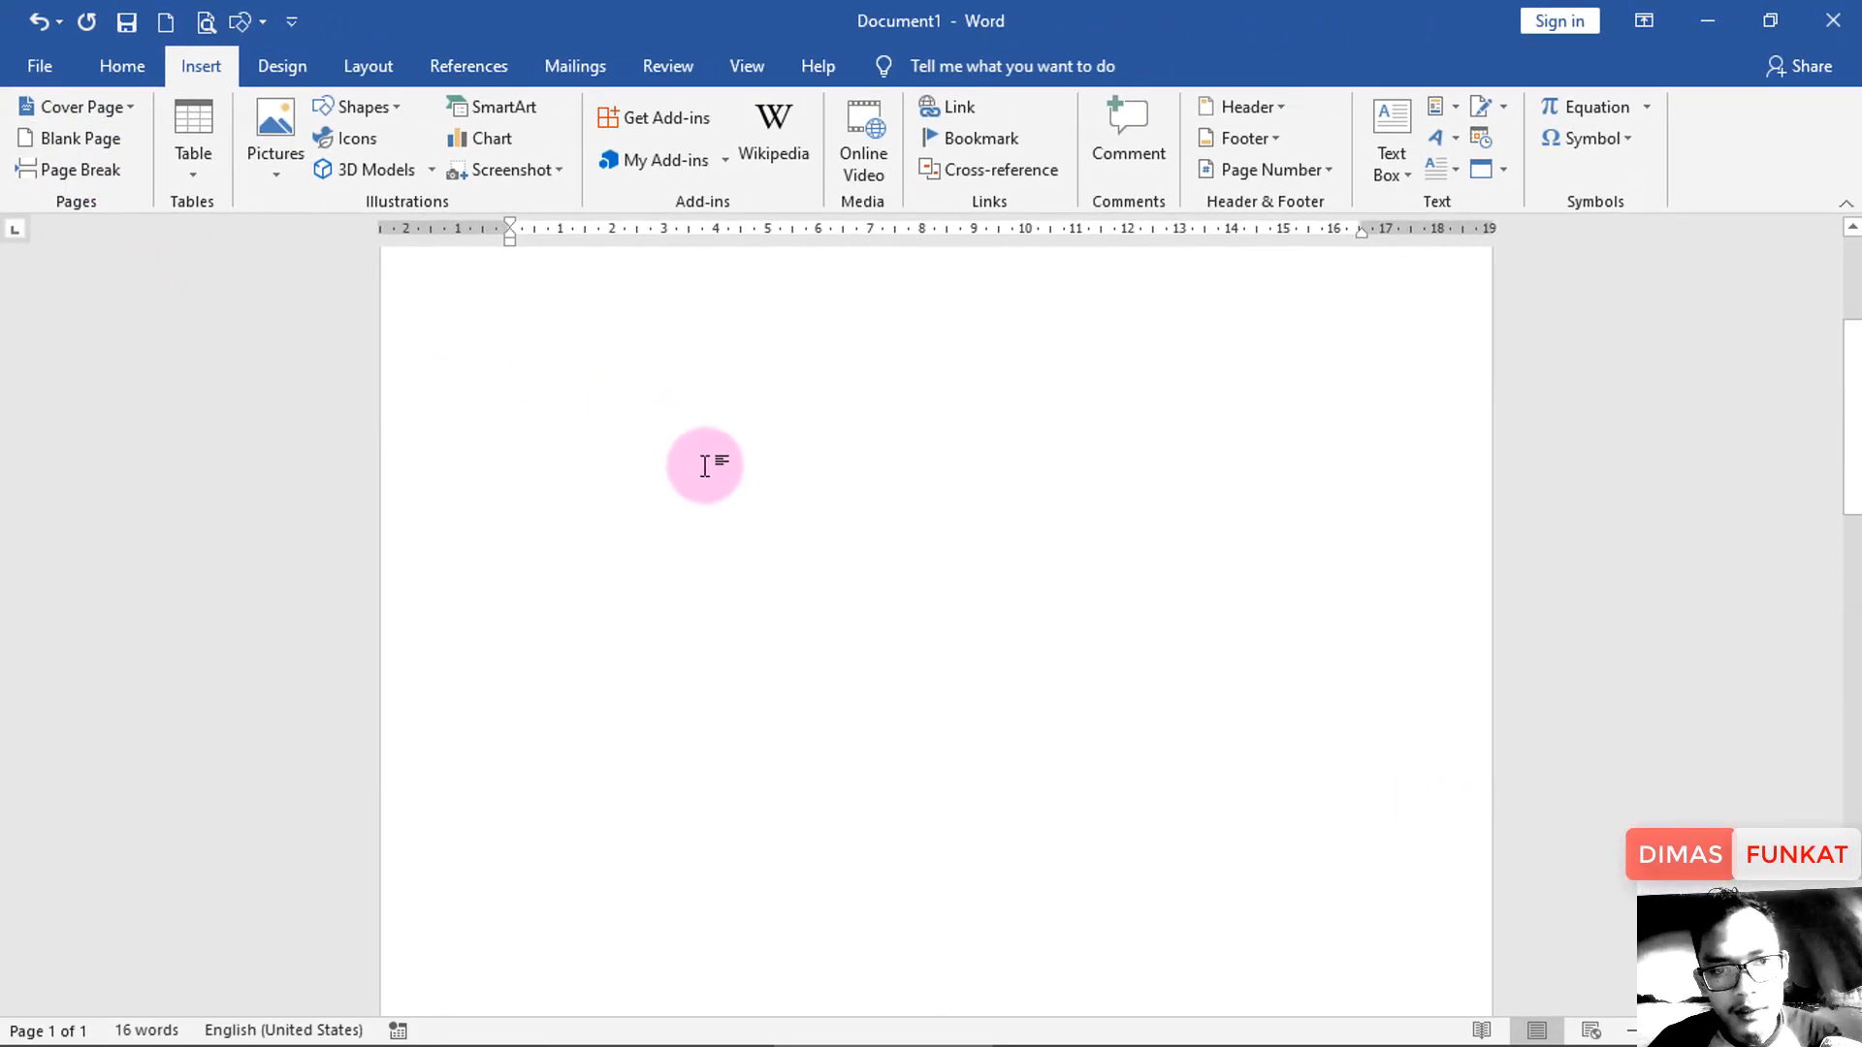
pyautogui.click(677, 438)
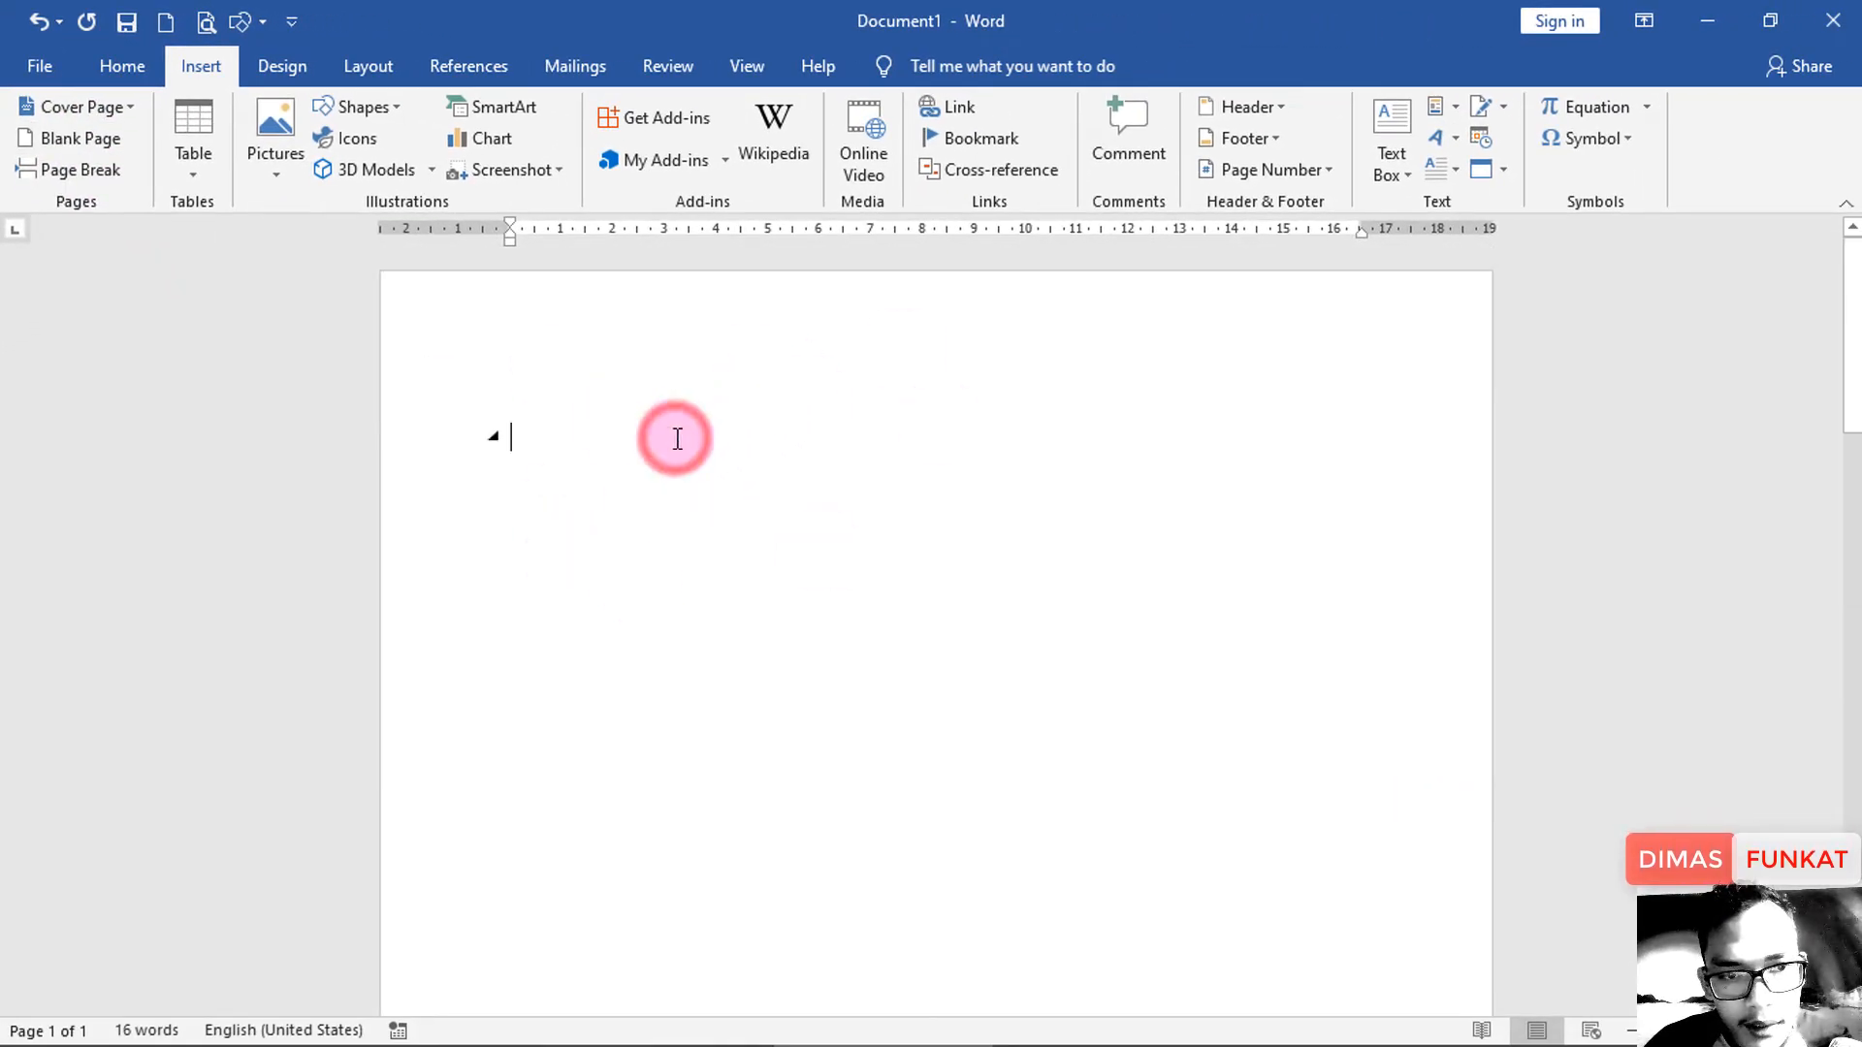
pyautogui.scroll(-15, 679, 466)
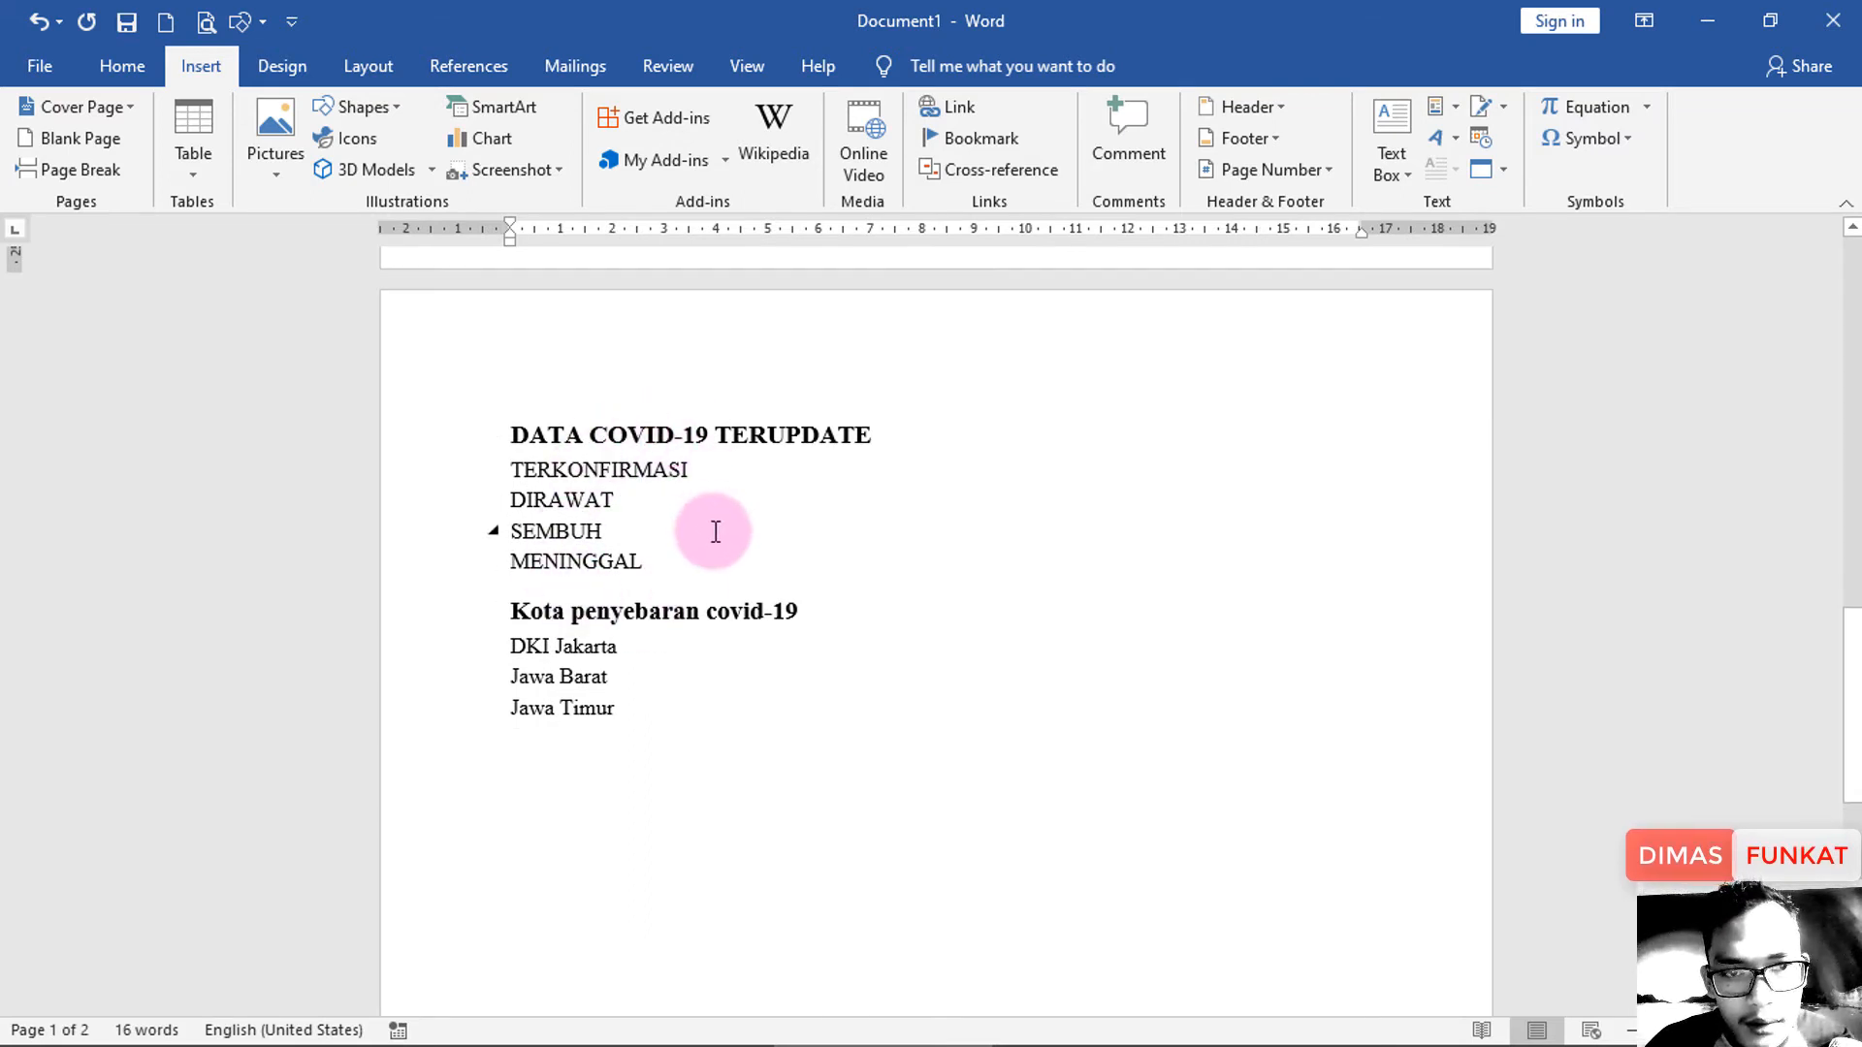
pyautogui.scroll(10, 740, 528)
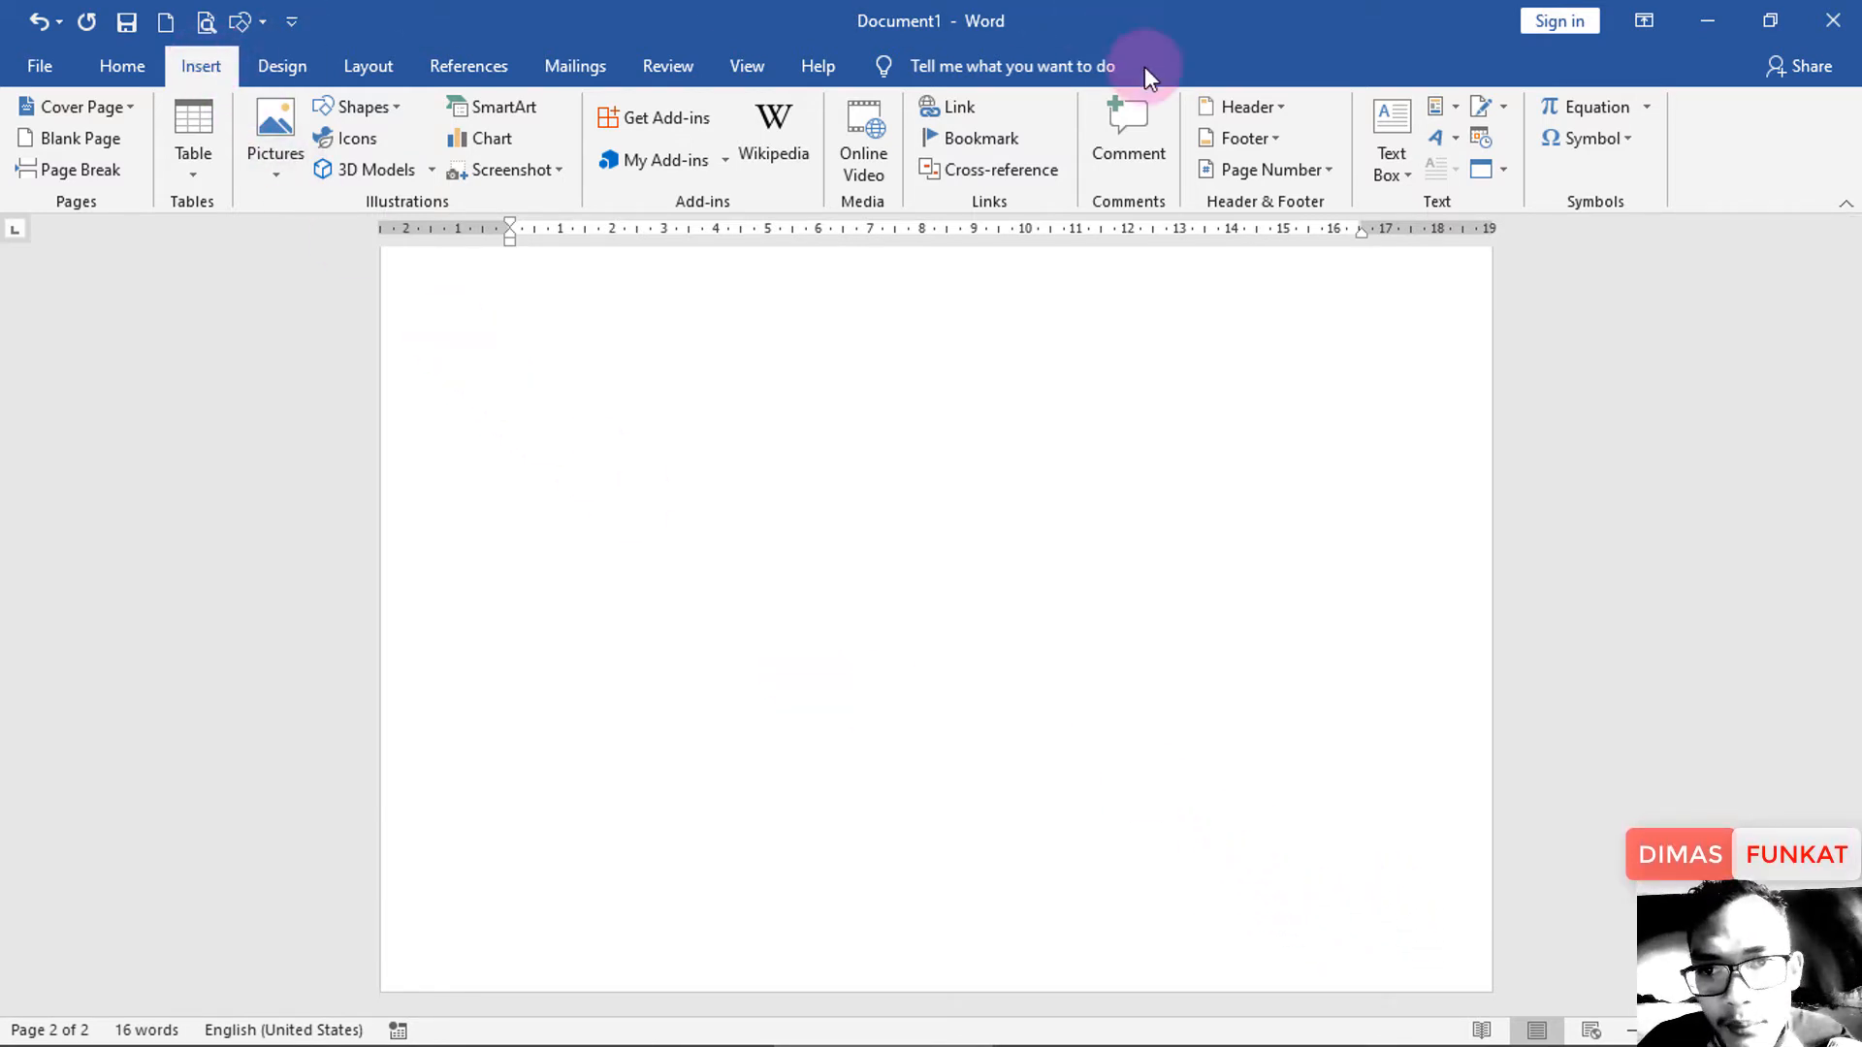
# Add Plain Number 2 page numbers in the header of the pages and leave header editing.
pyautogui.click(1307, 167)
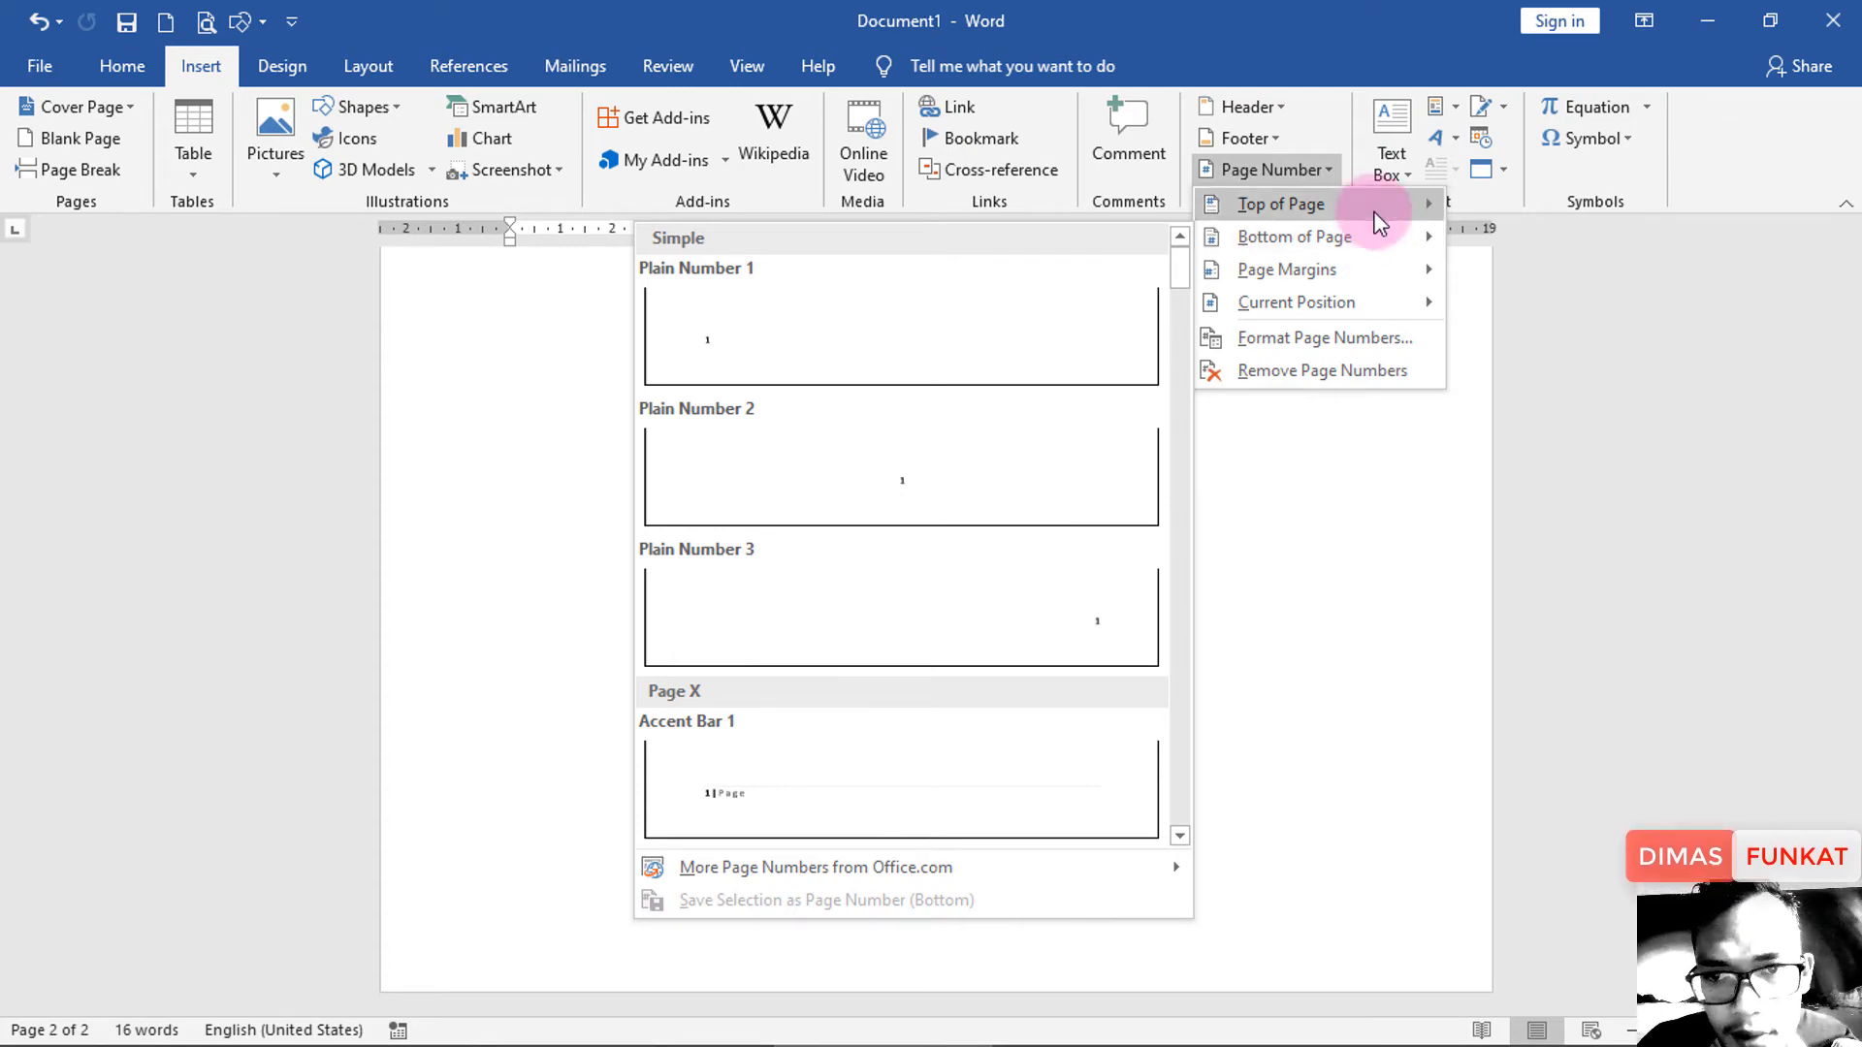
pyautogui.moveTo(1371, 200)
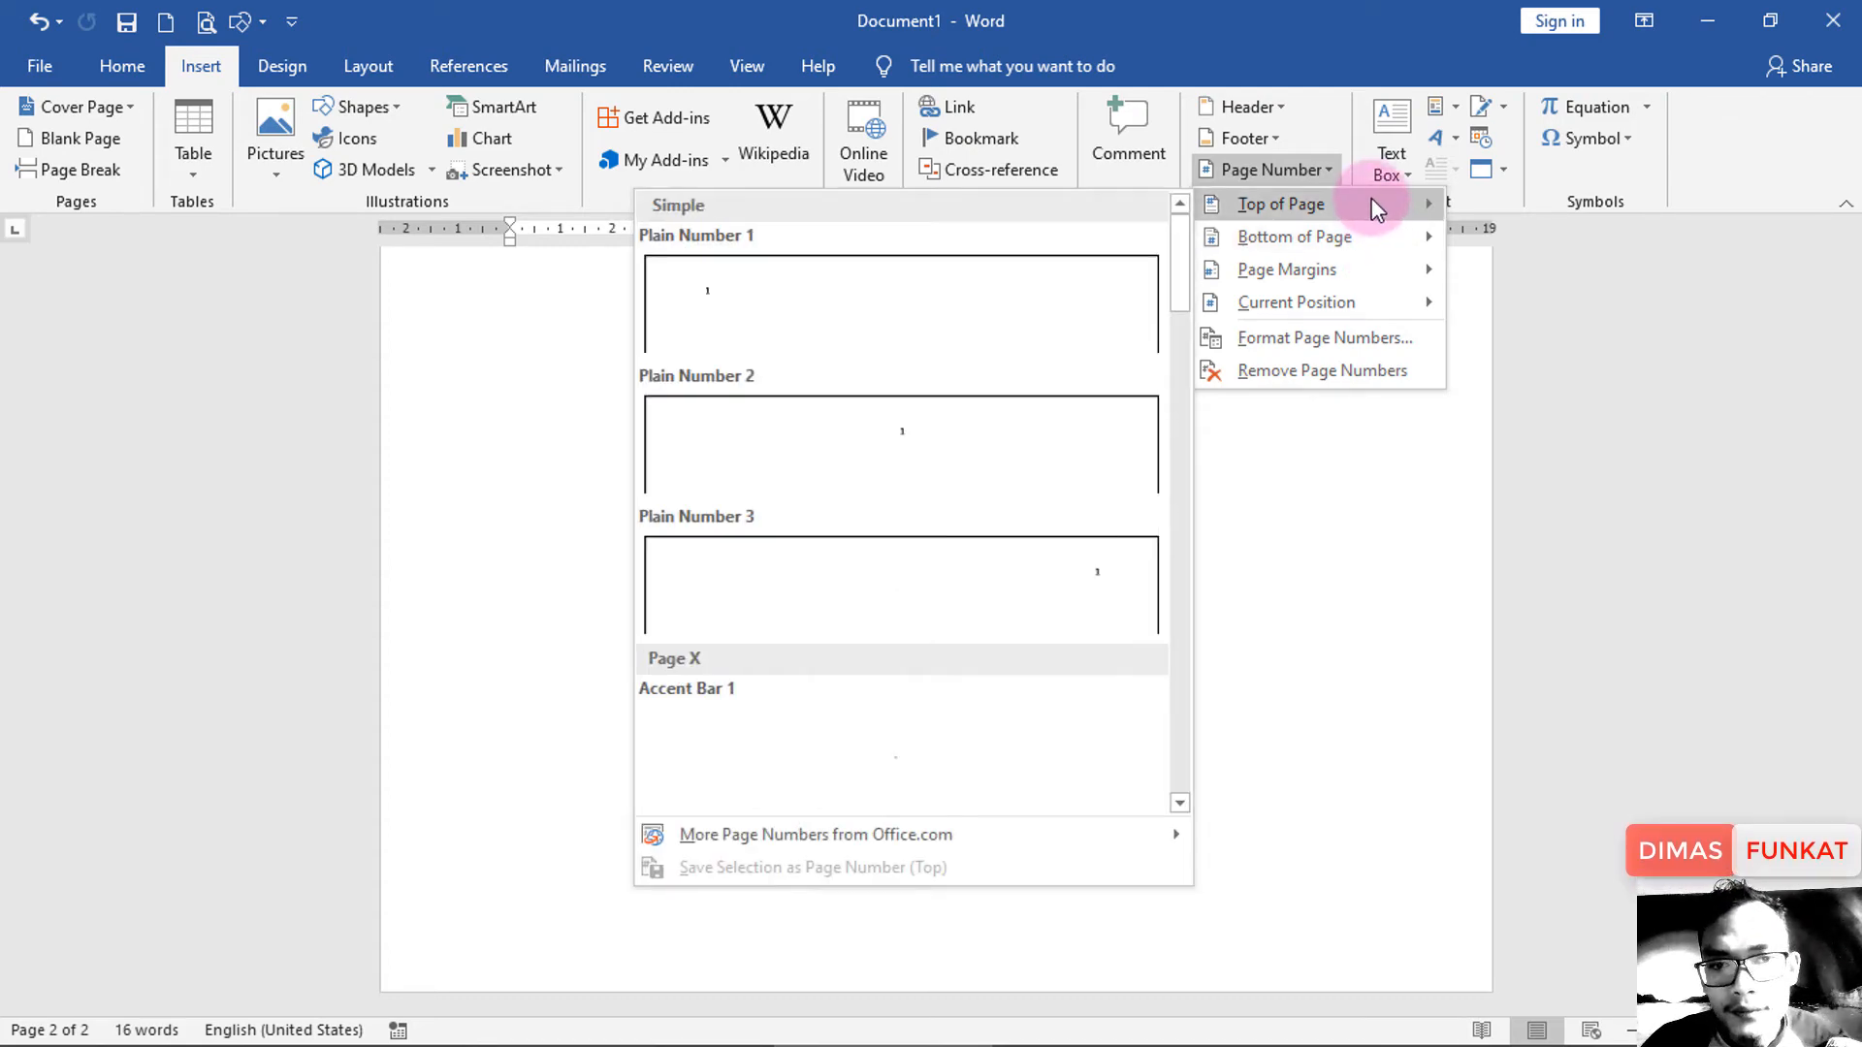
pyautogui.click(986, 475)
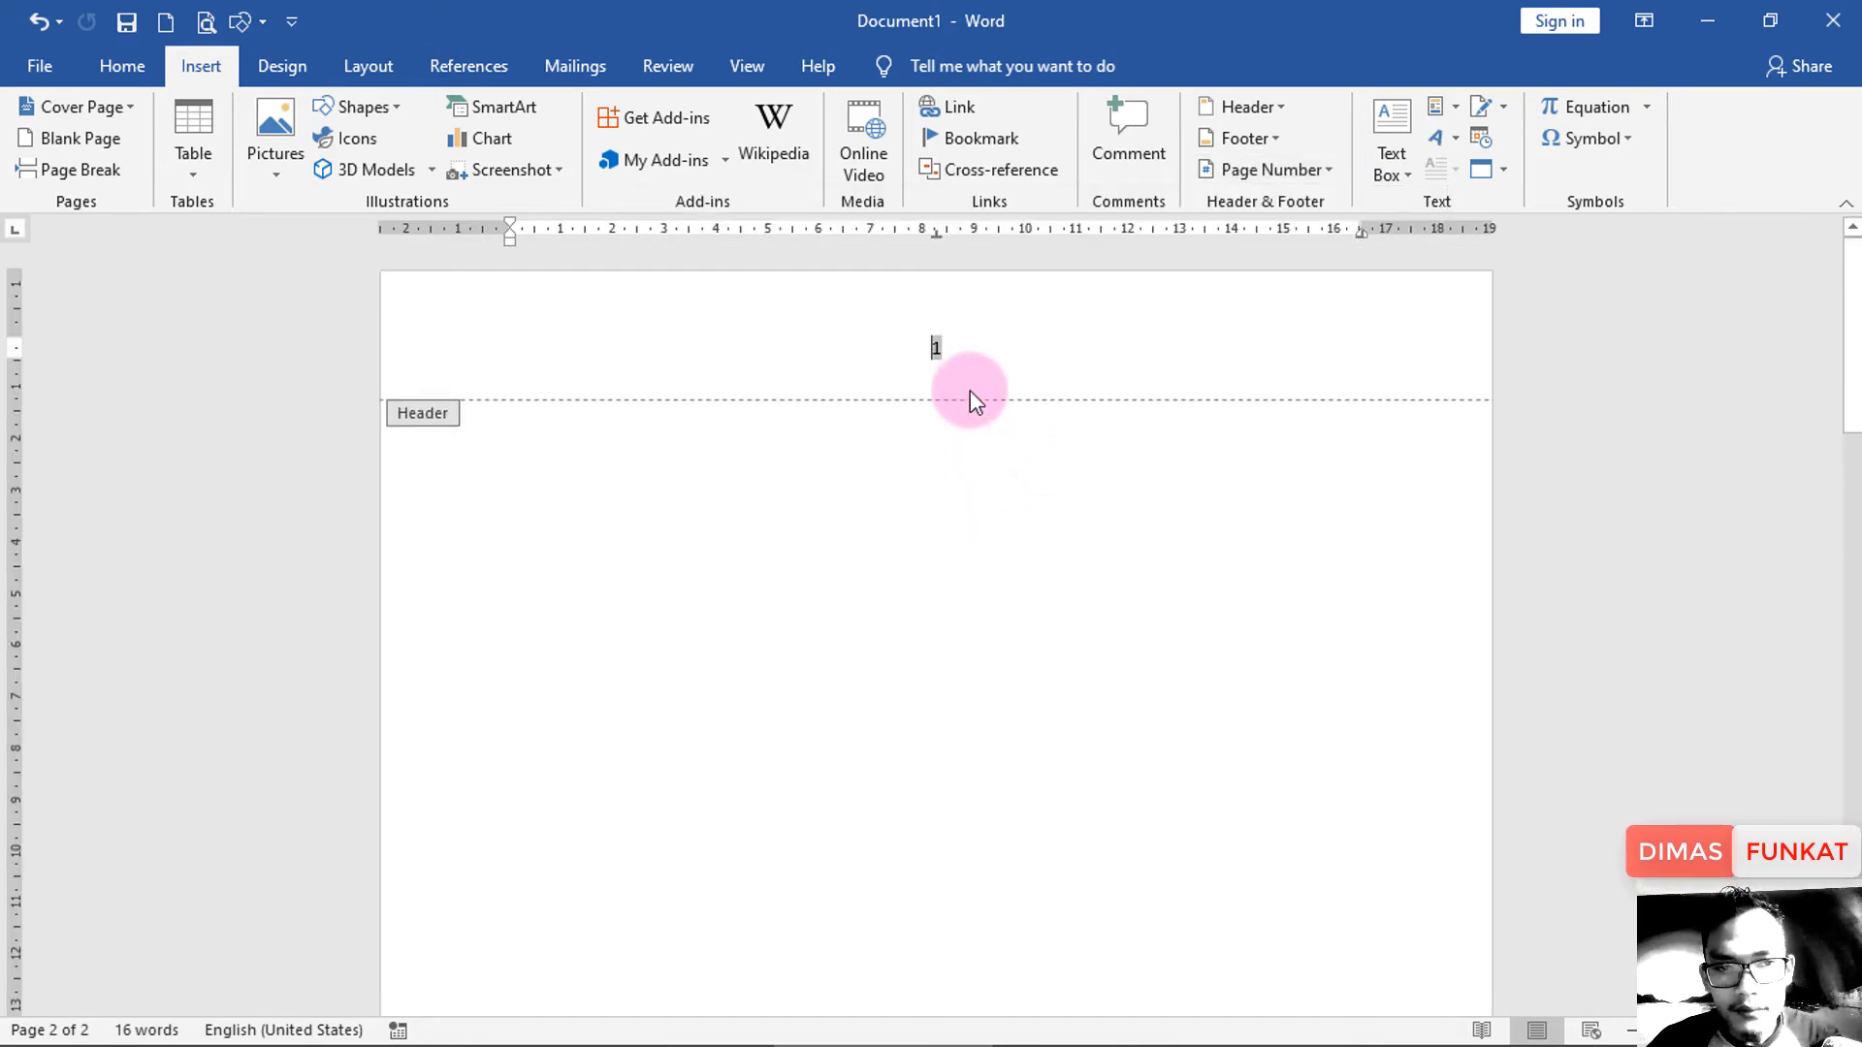
pyautogui.scroll(4, 965, 398)
pyautogui.scroll(-6, 1008, 446)
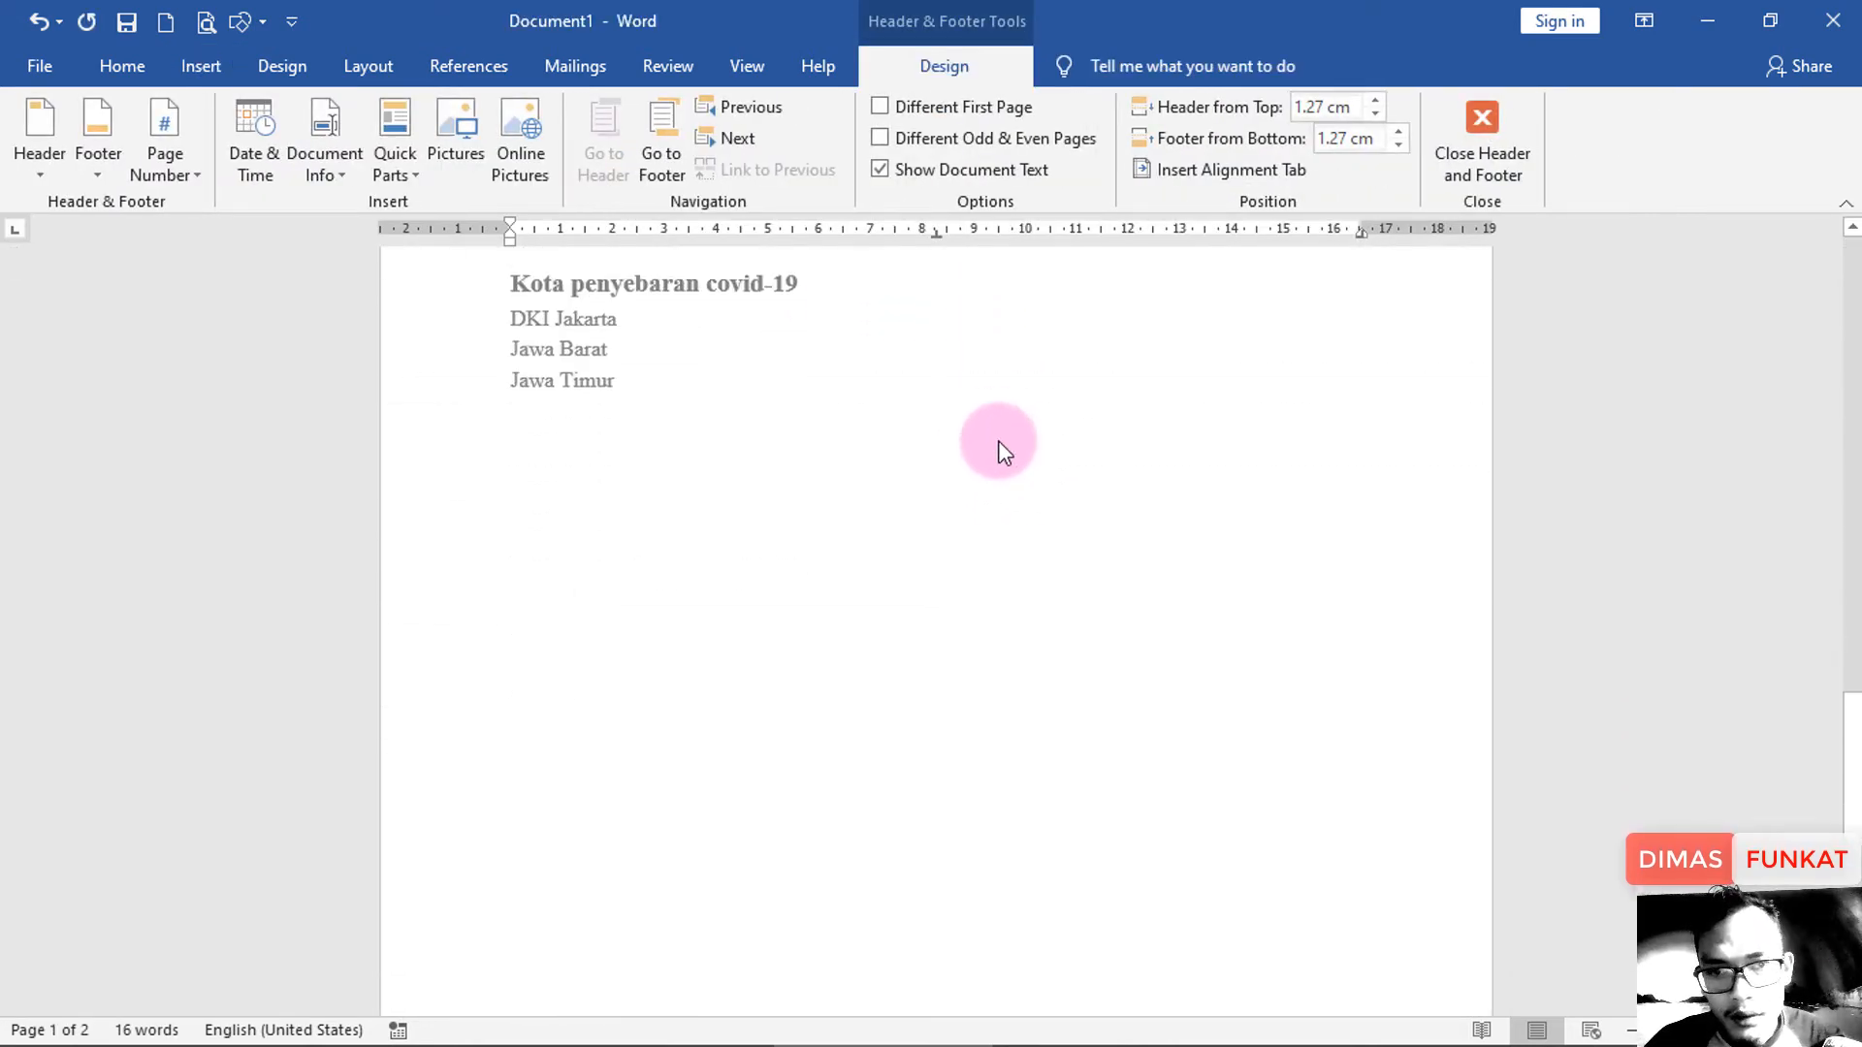
pyautogui.scroll(3, 998, 449)
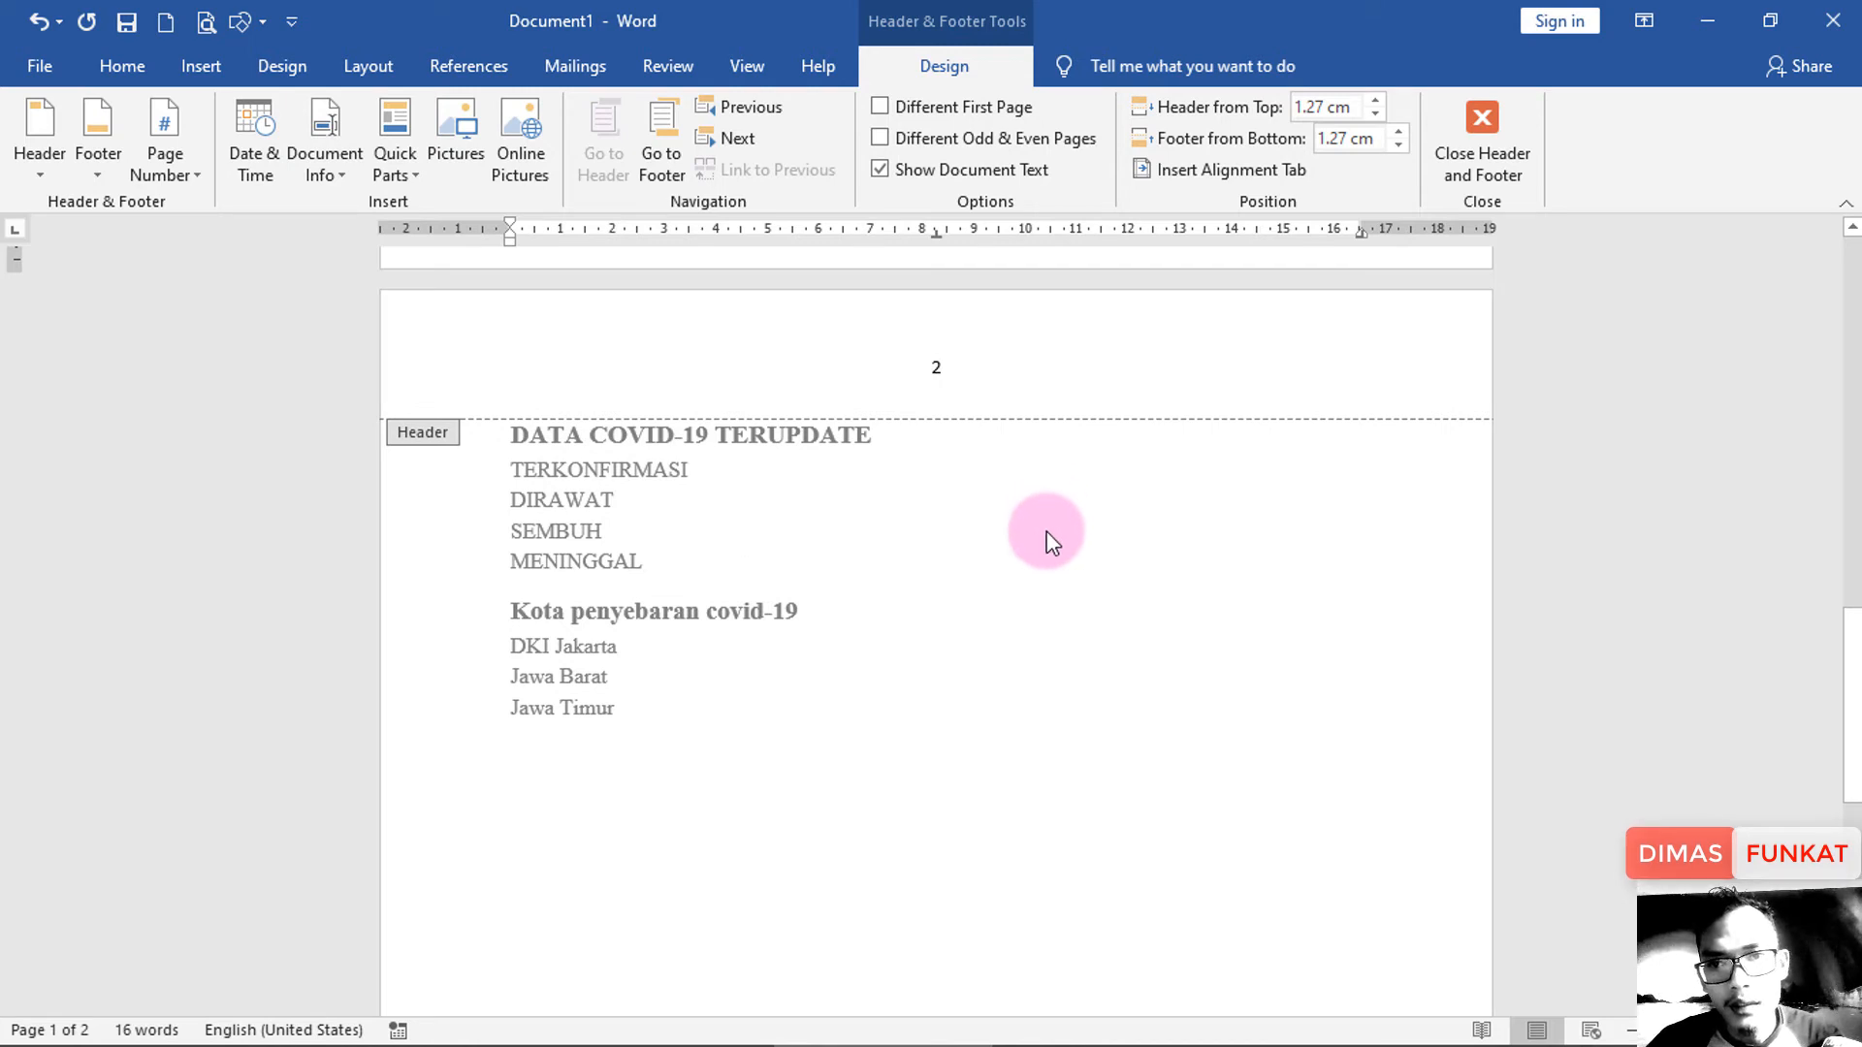
pyautogui.click(1509, 136)
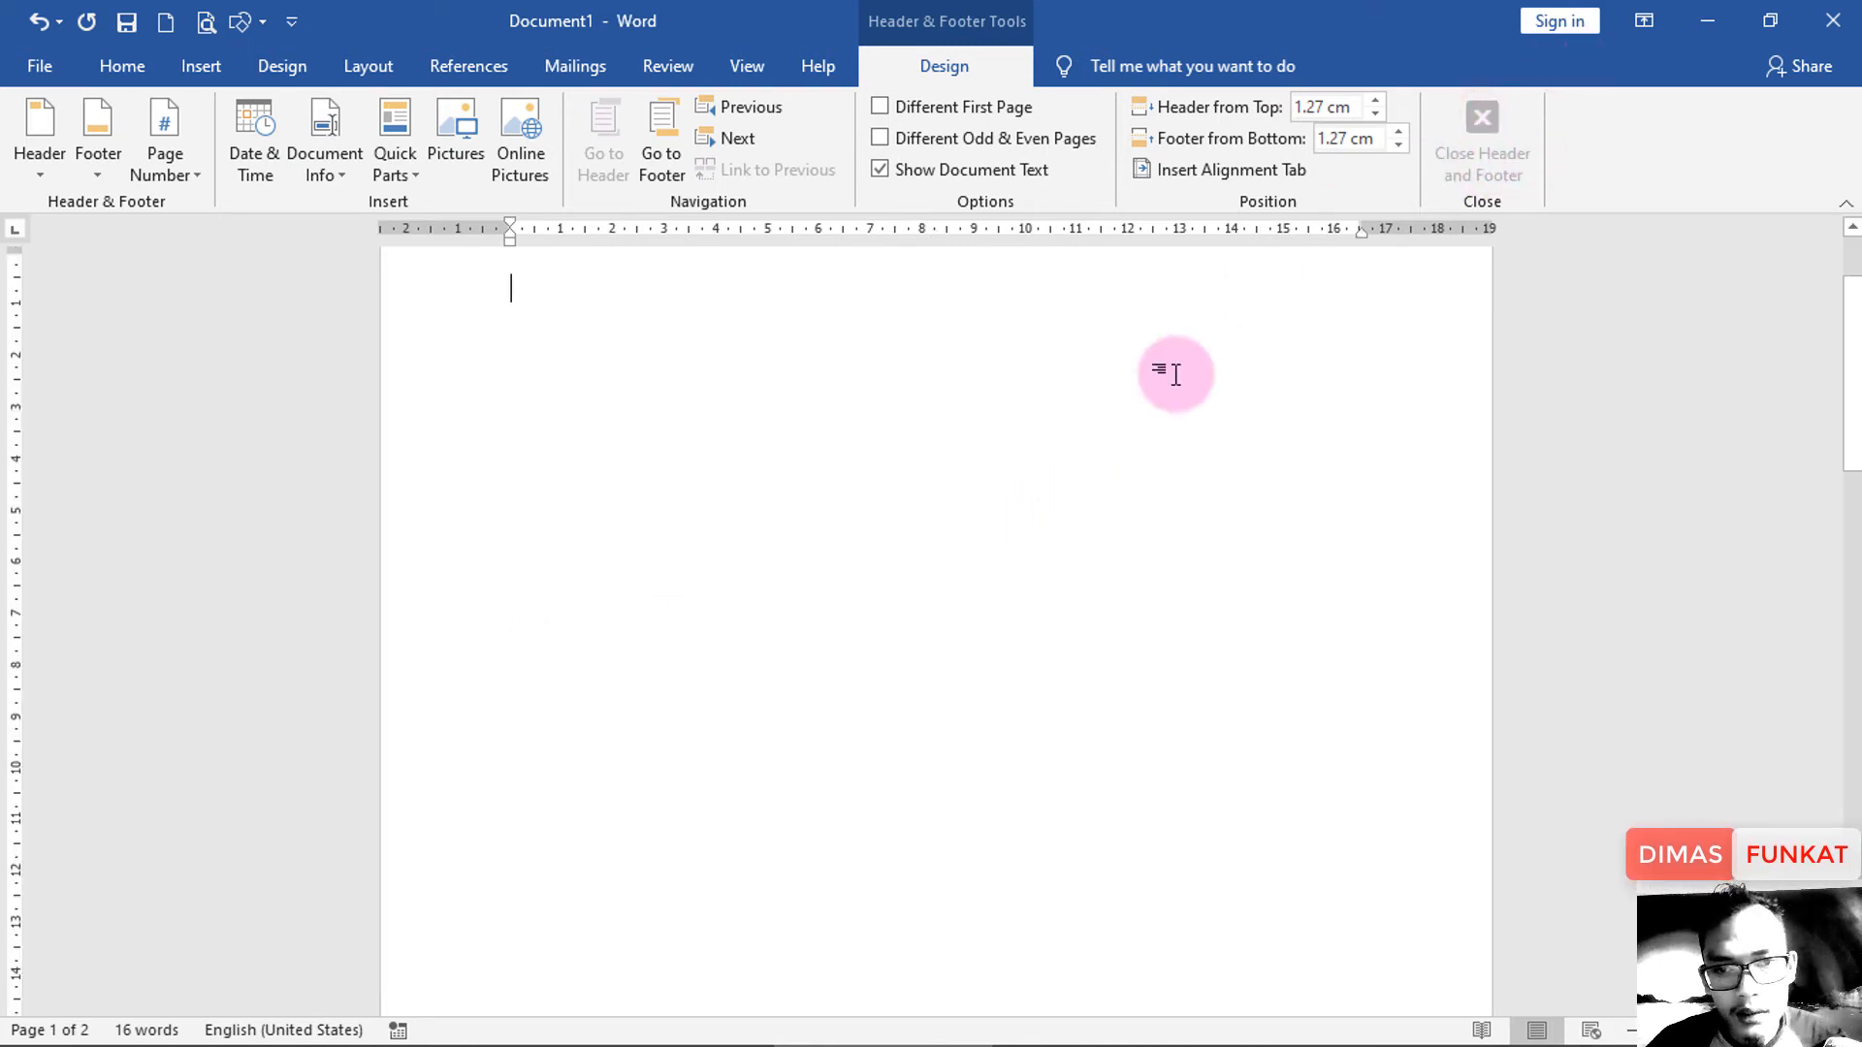
# Insert an Automatic Table 1 table of contents on the blank first page.
pyautogui.scroll(-10, 929, 561)
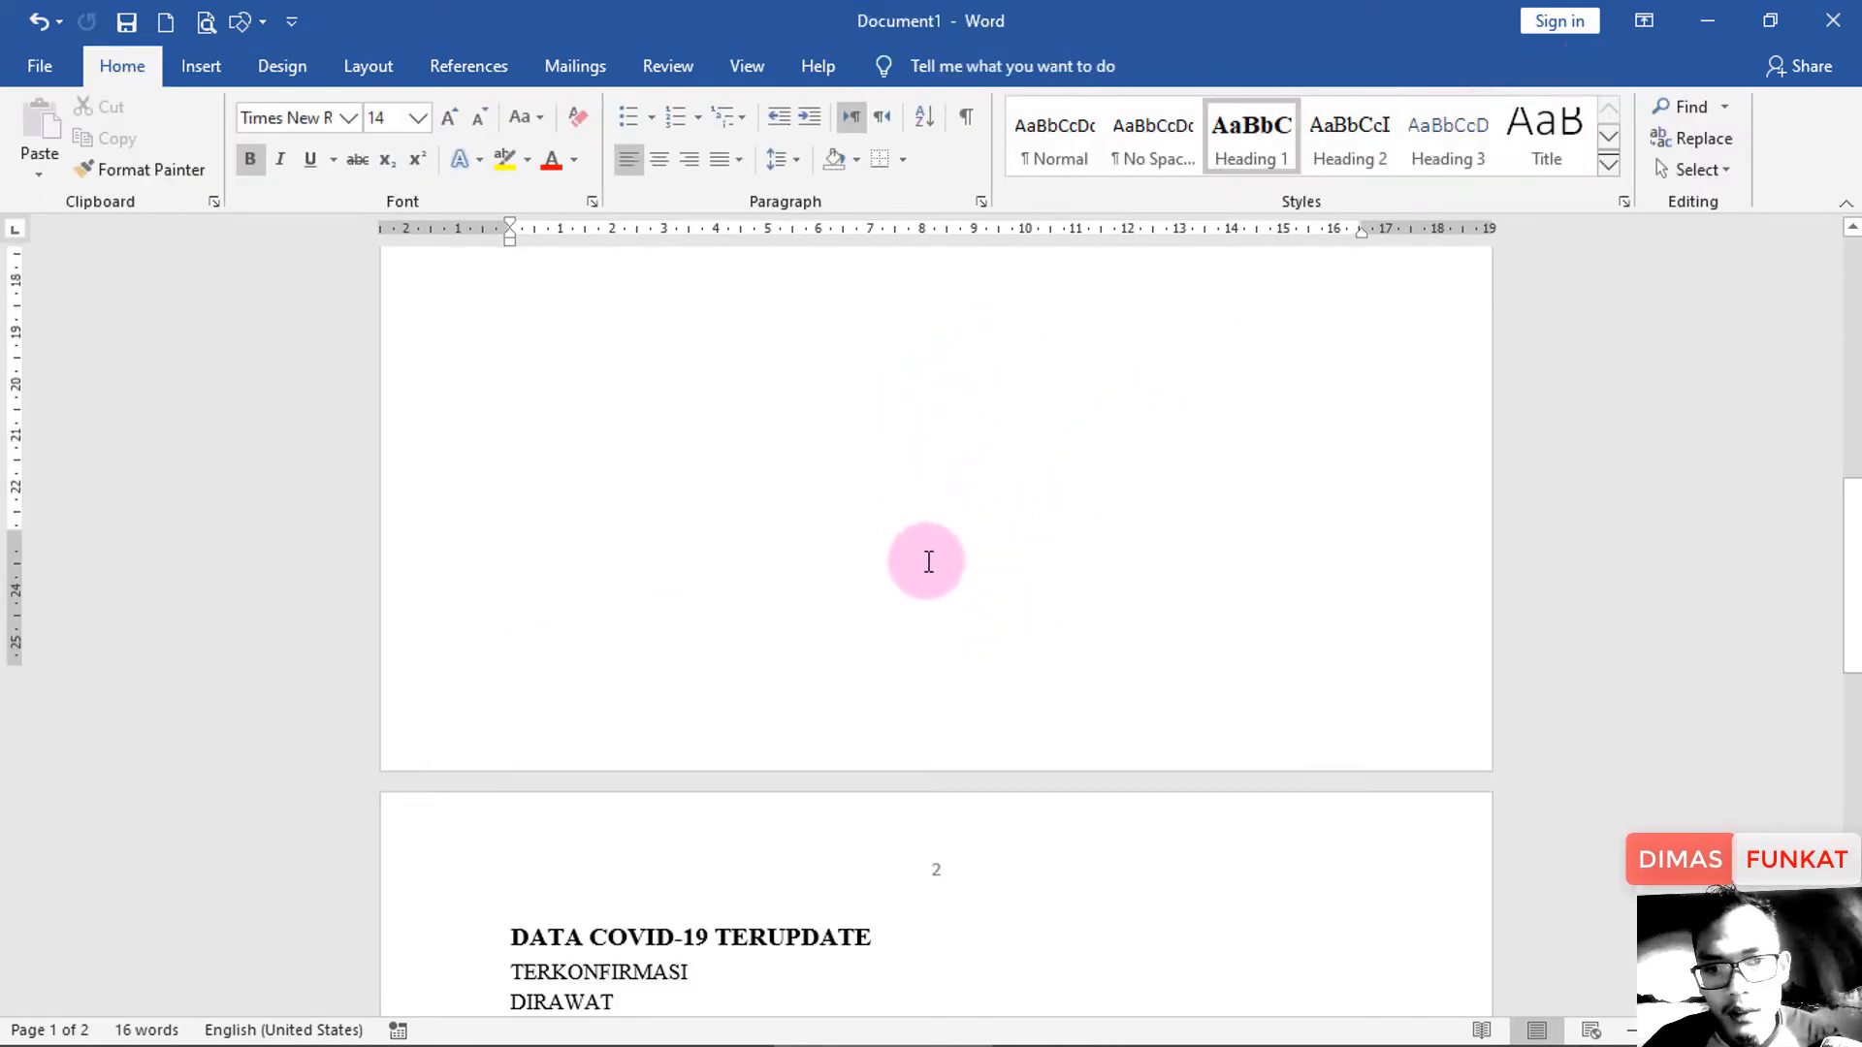
pyautogui.scroll(-3, 928, 561)
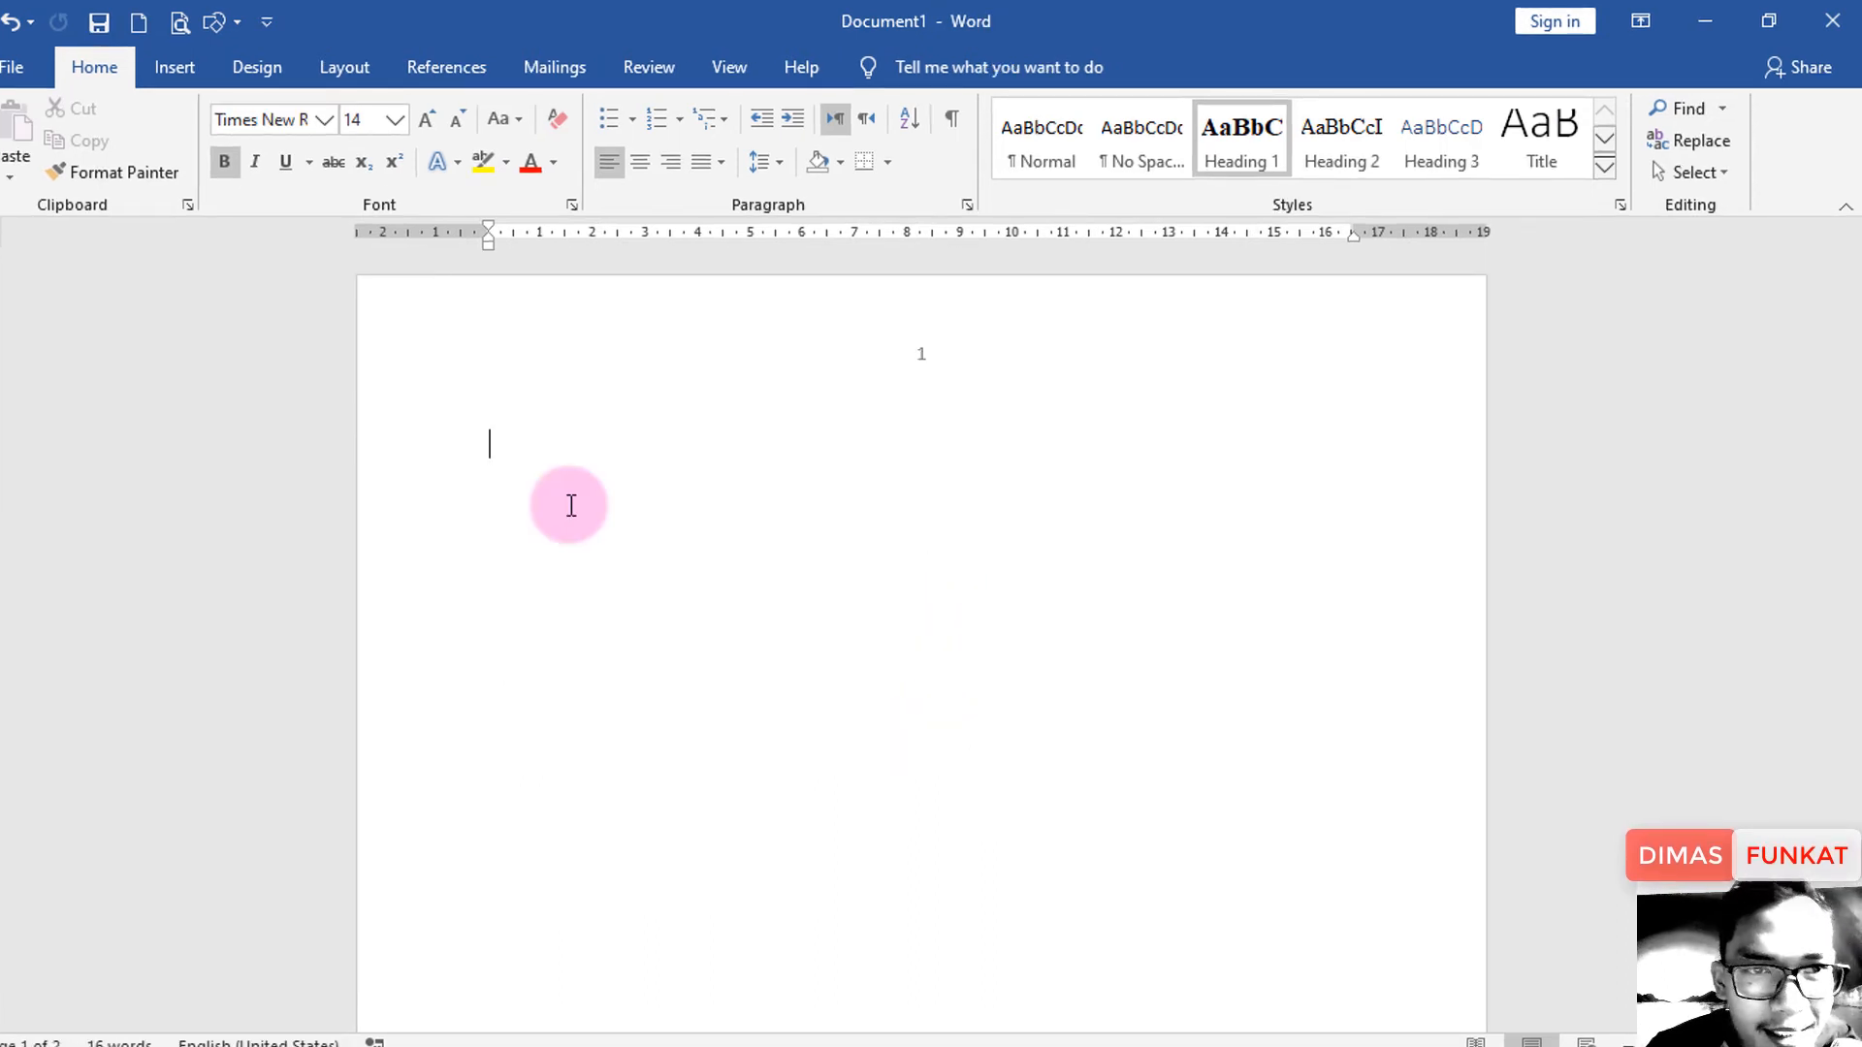
pyautogui.scroll(-15, 567, 499)
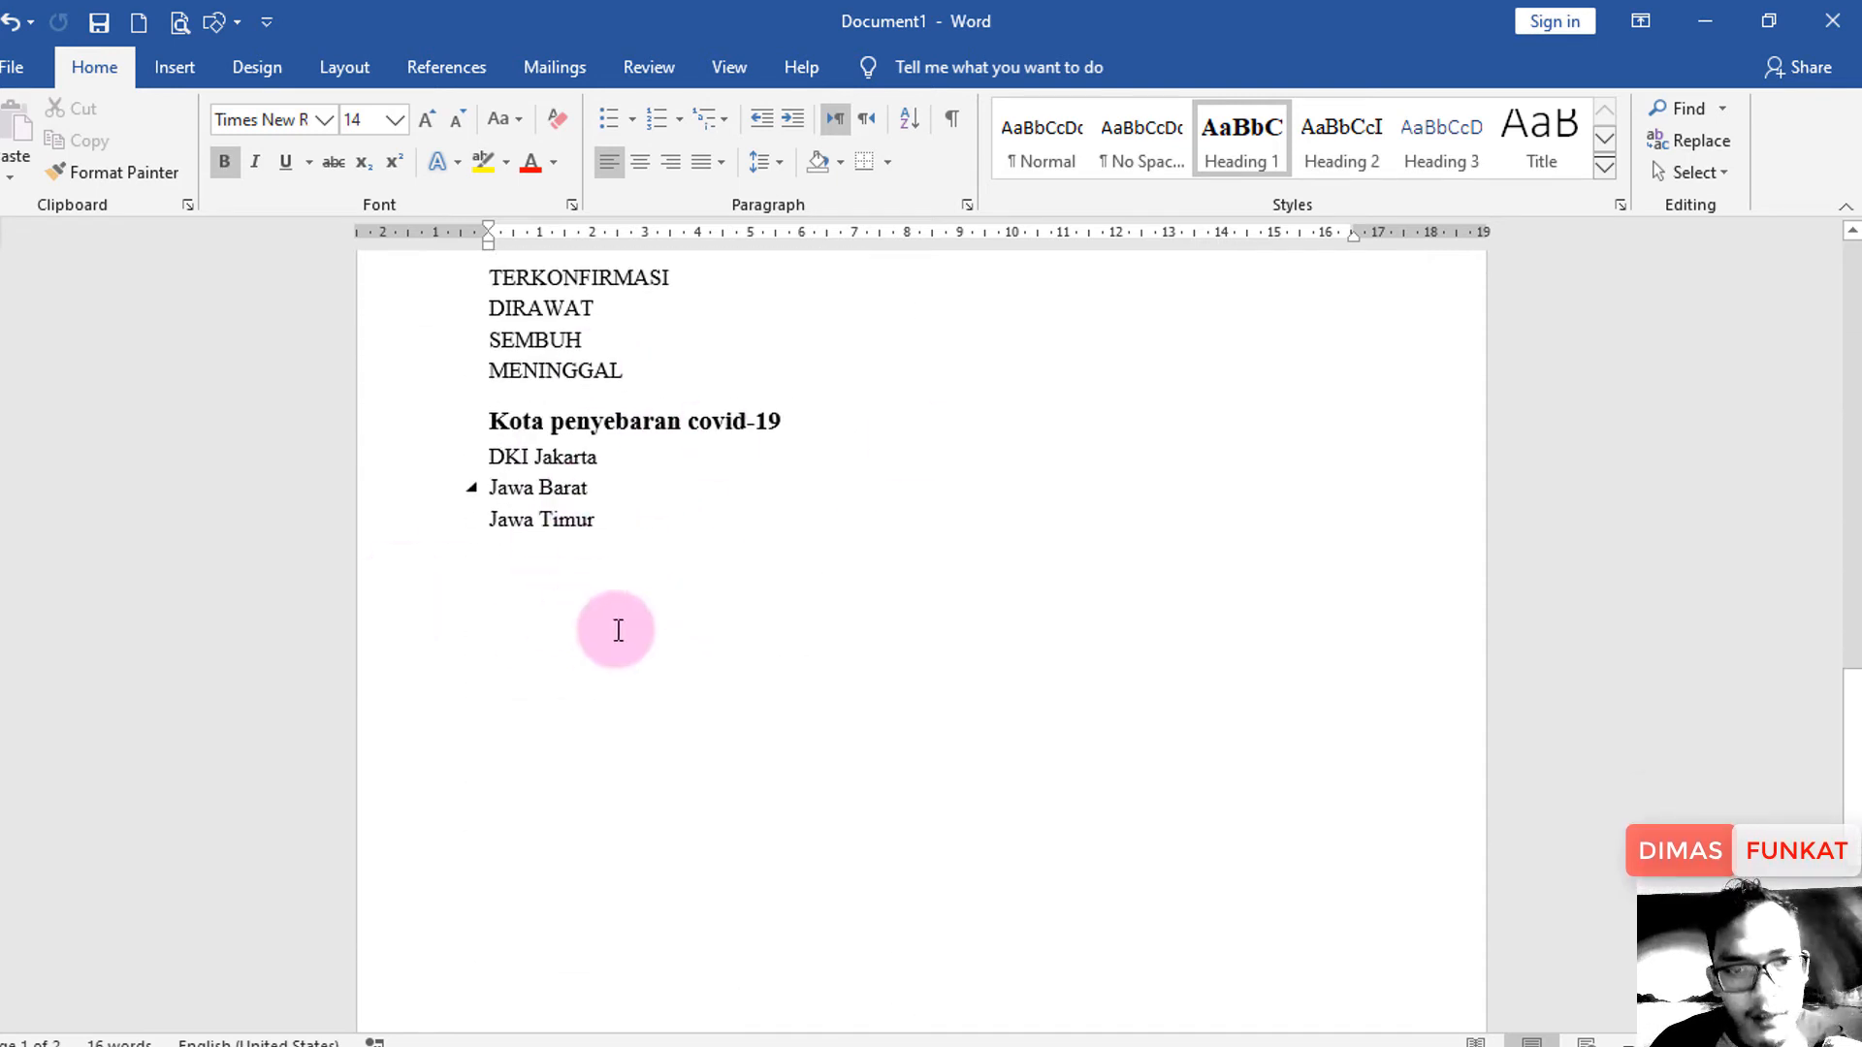
pyautogui.scroll(10, 673, 540)
pyautogui.scroll(3, 678, 543)
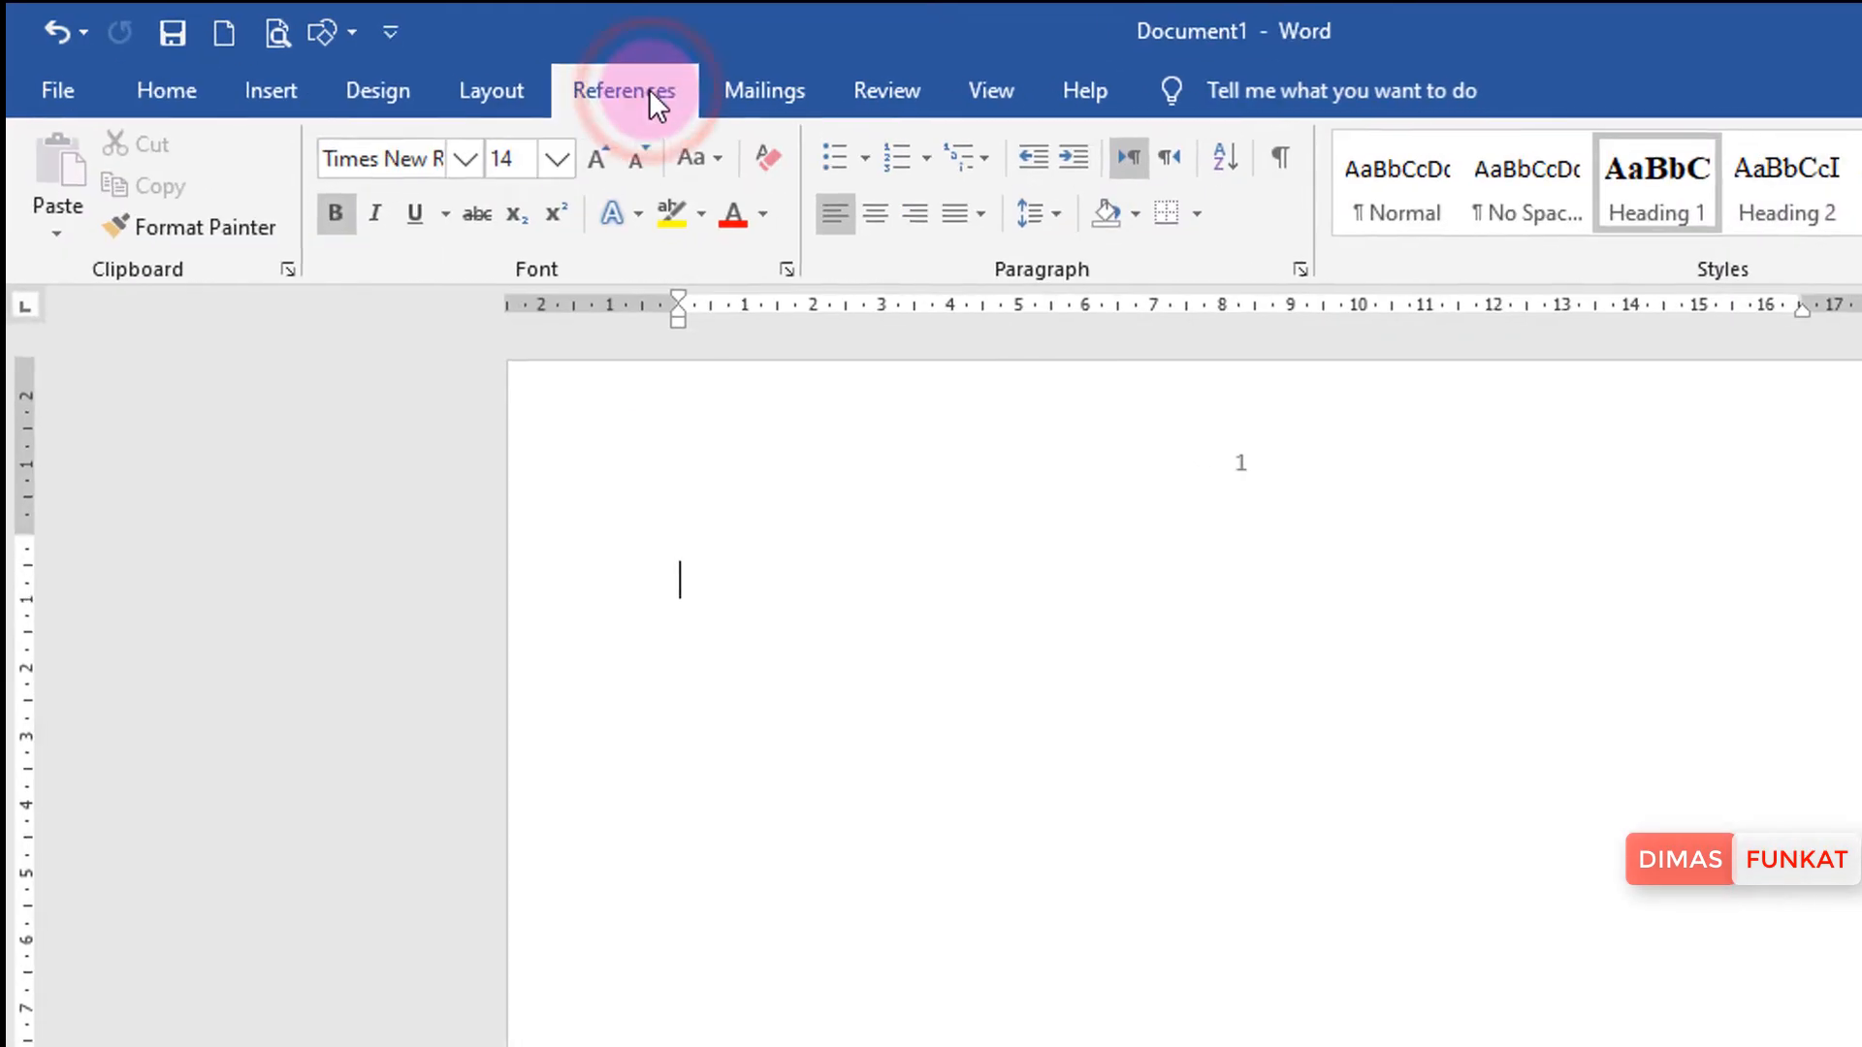
pyautogui.click(464, 67)
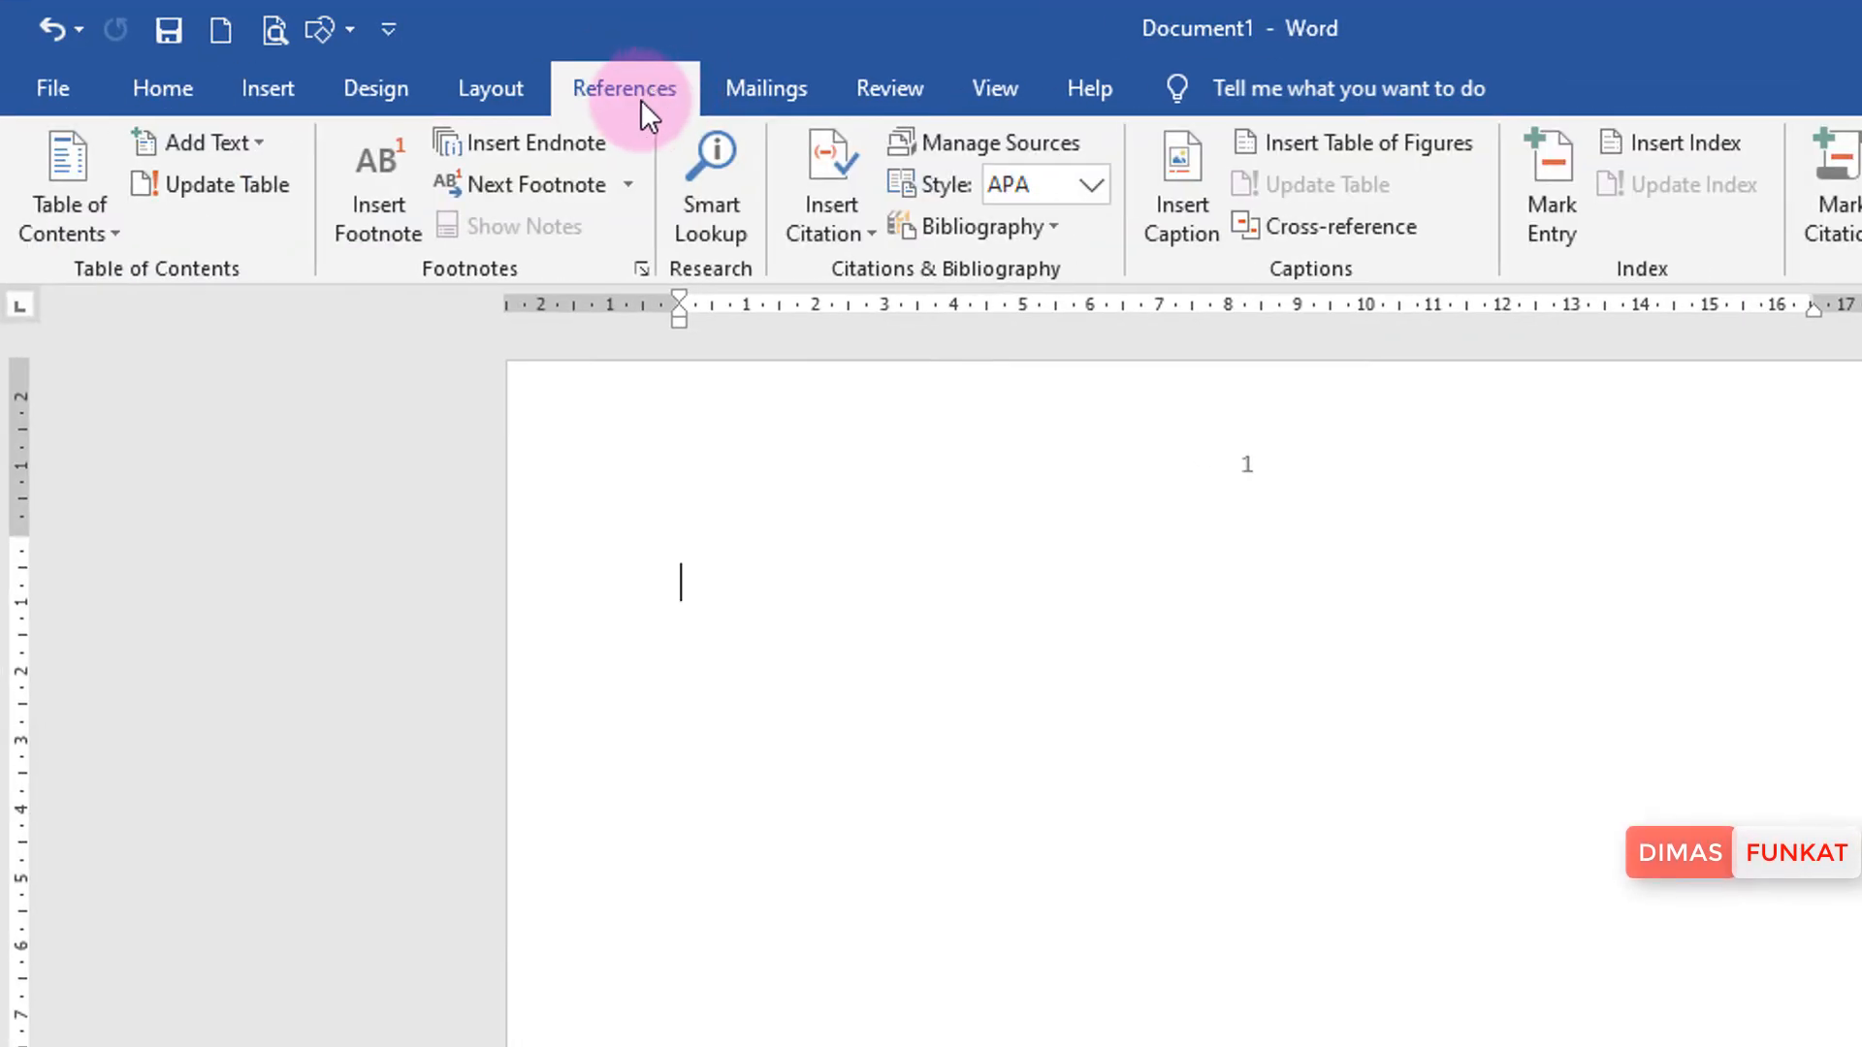
pyautogui.click(49, 225)
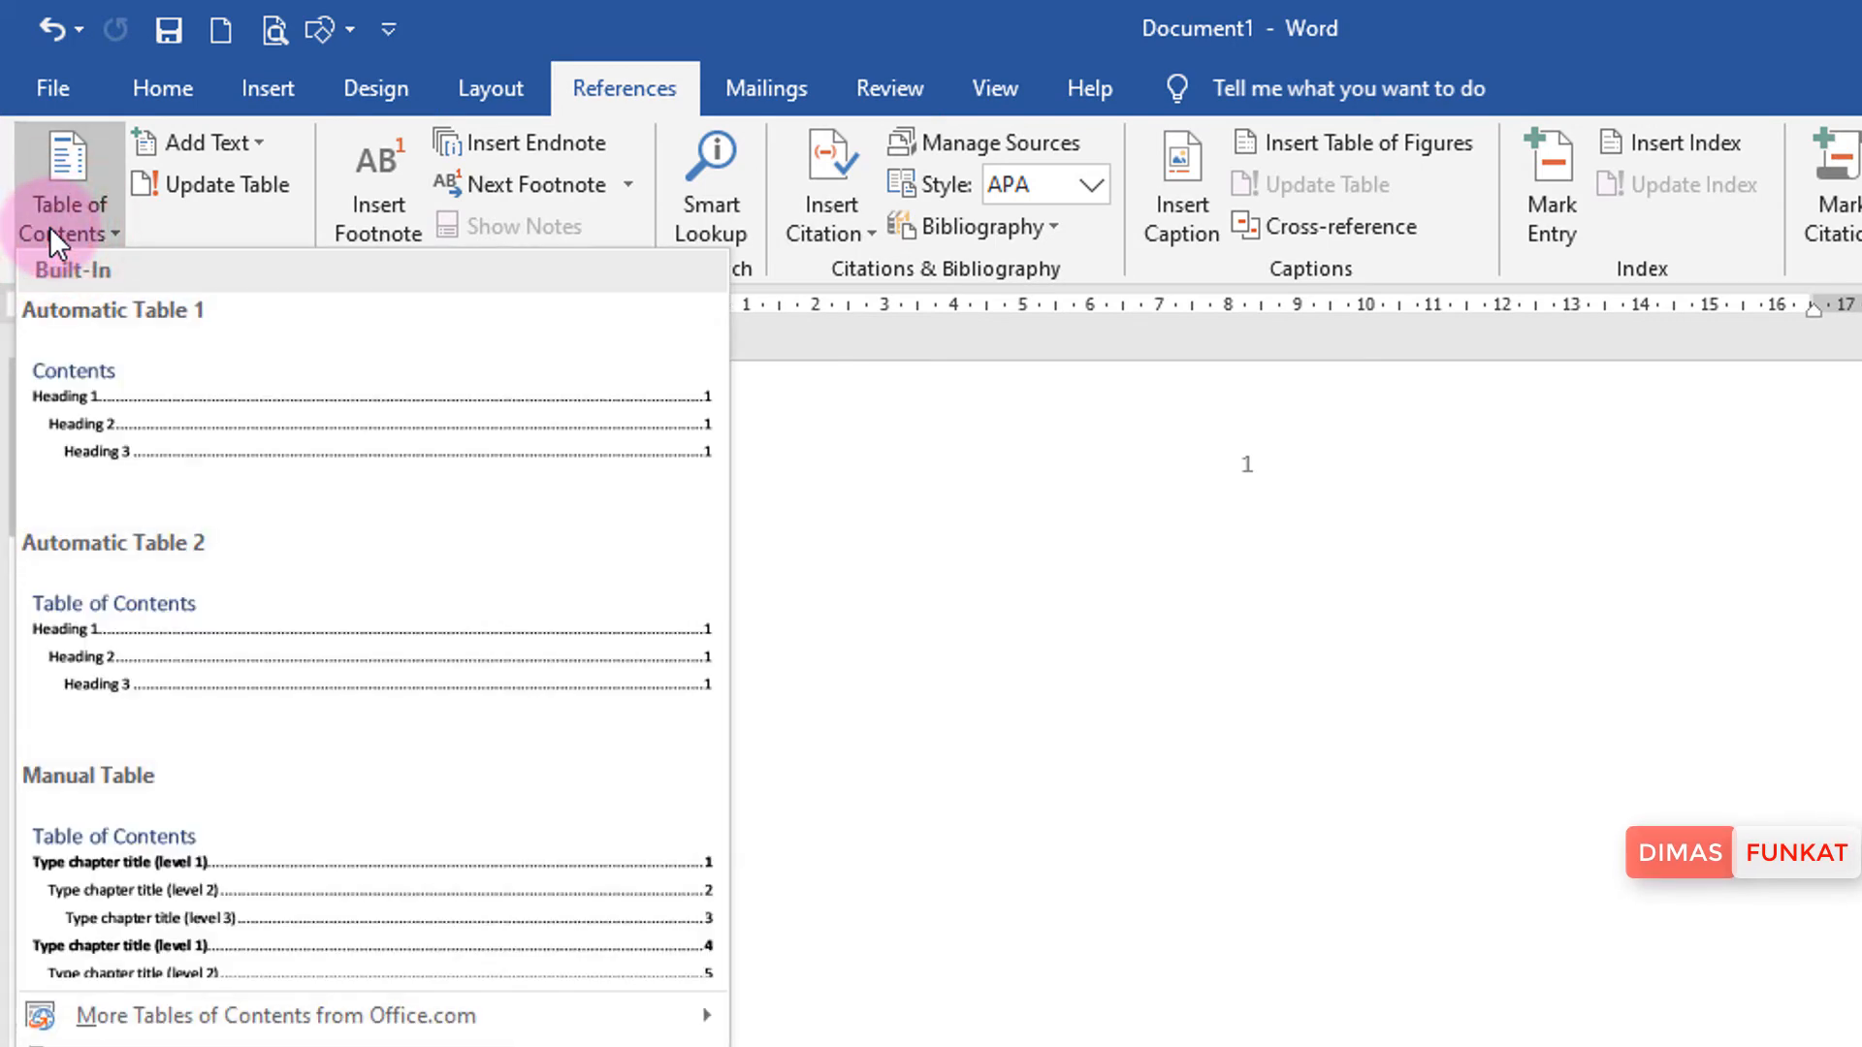
pyautogui.click(125, 386)
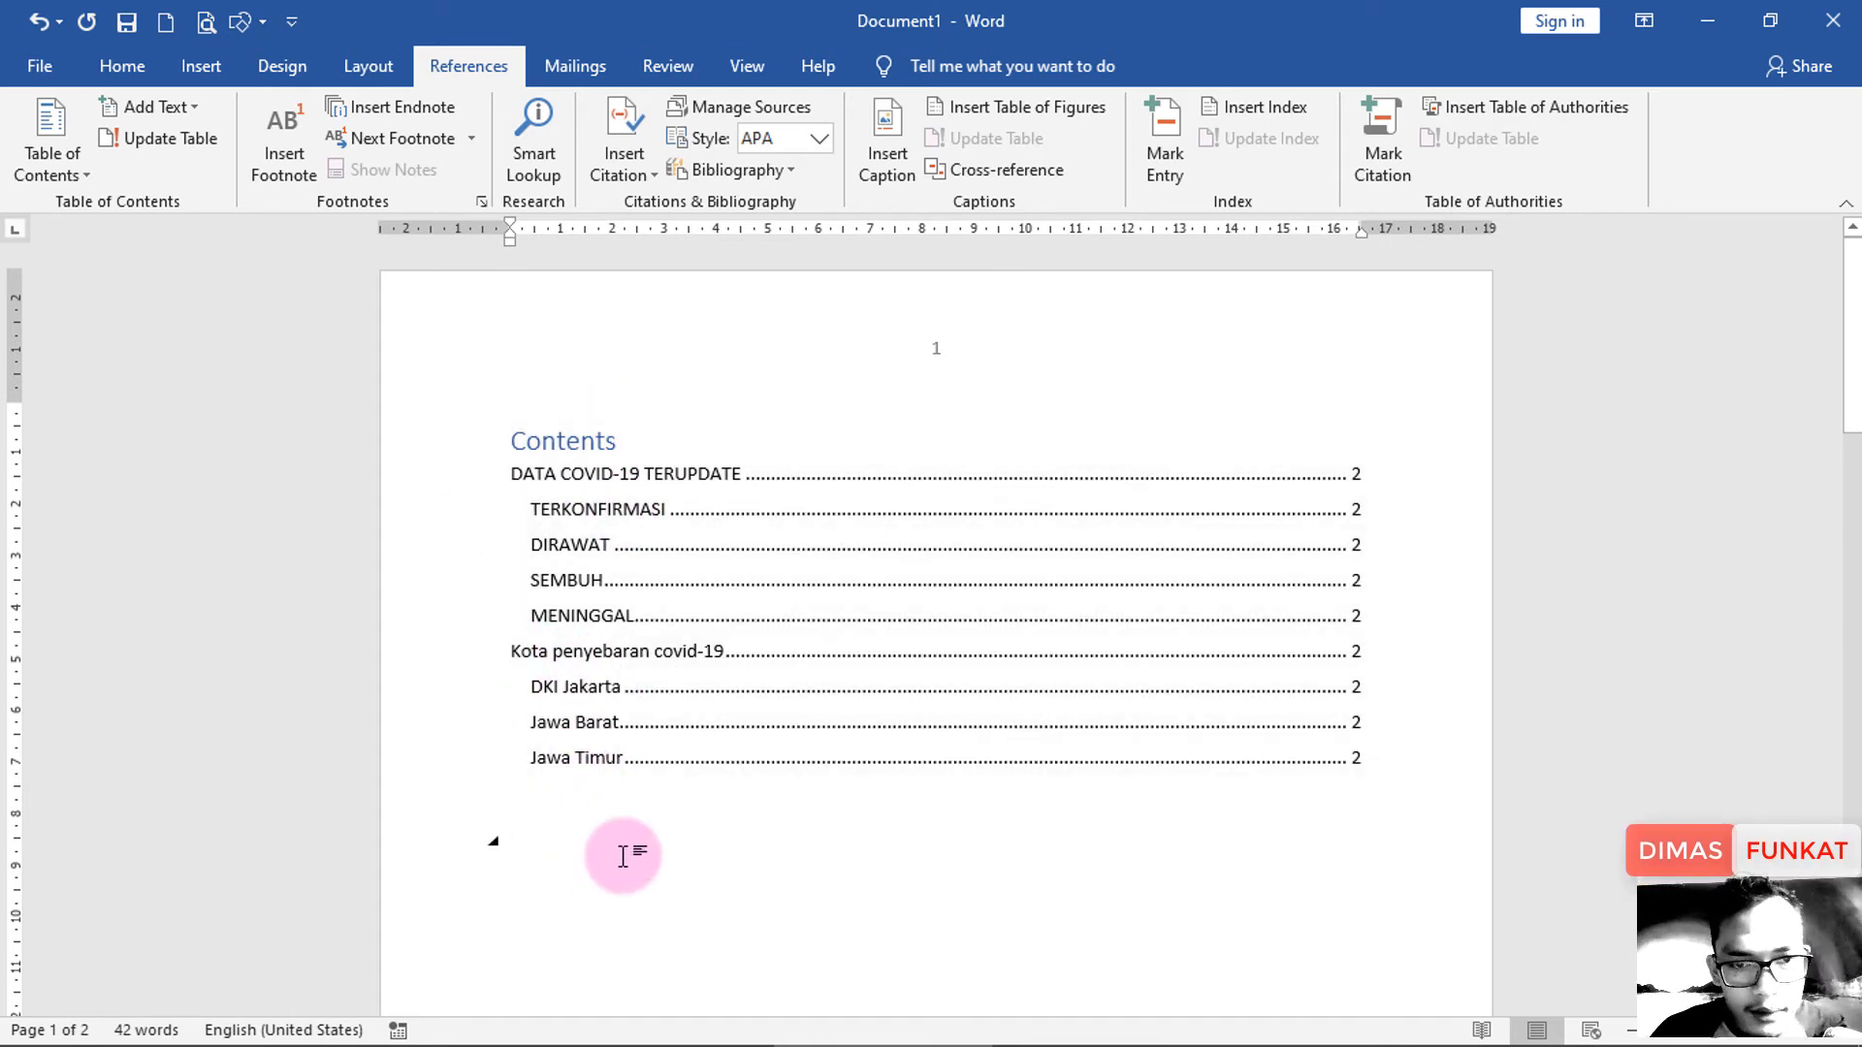
# Compare the table of contents entries and page numbers with the headings on the second page.
pyautogui.scroll(-12, 630, 834)
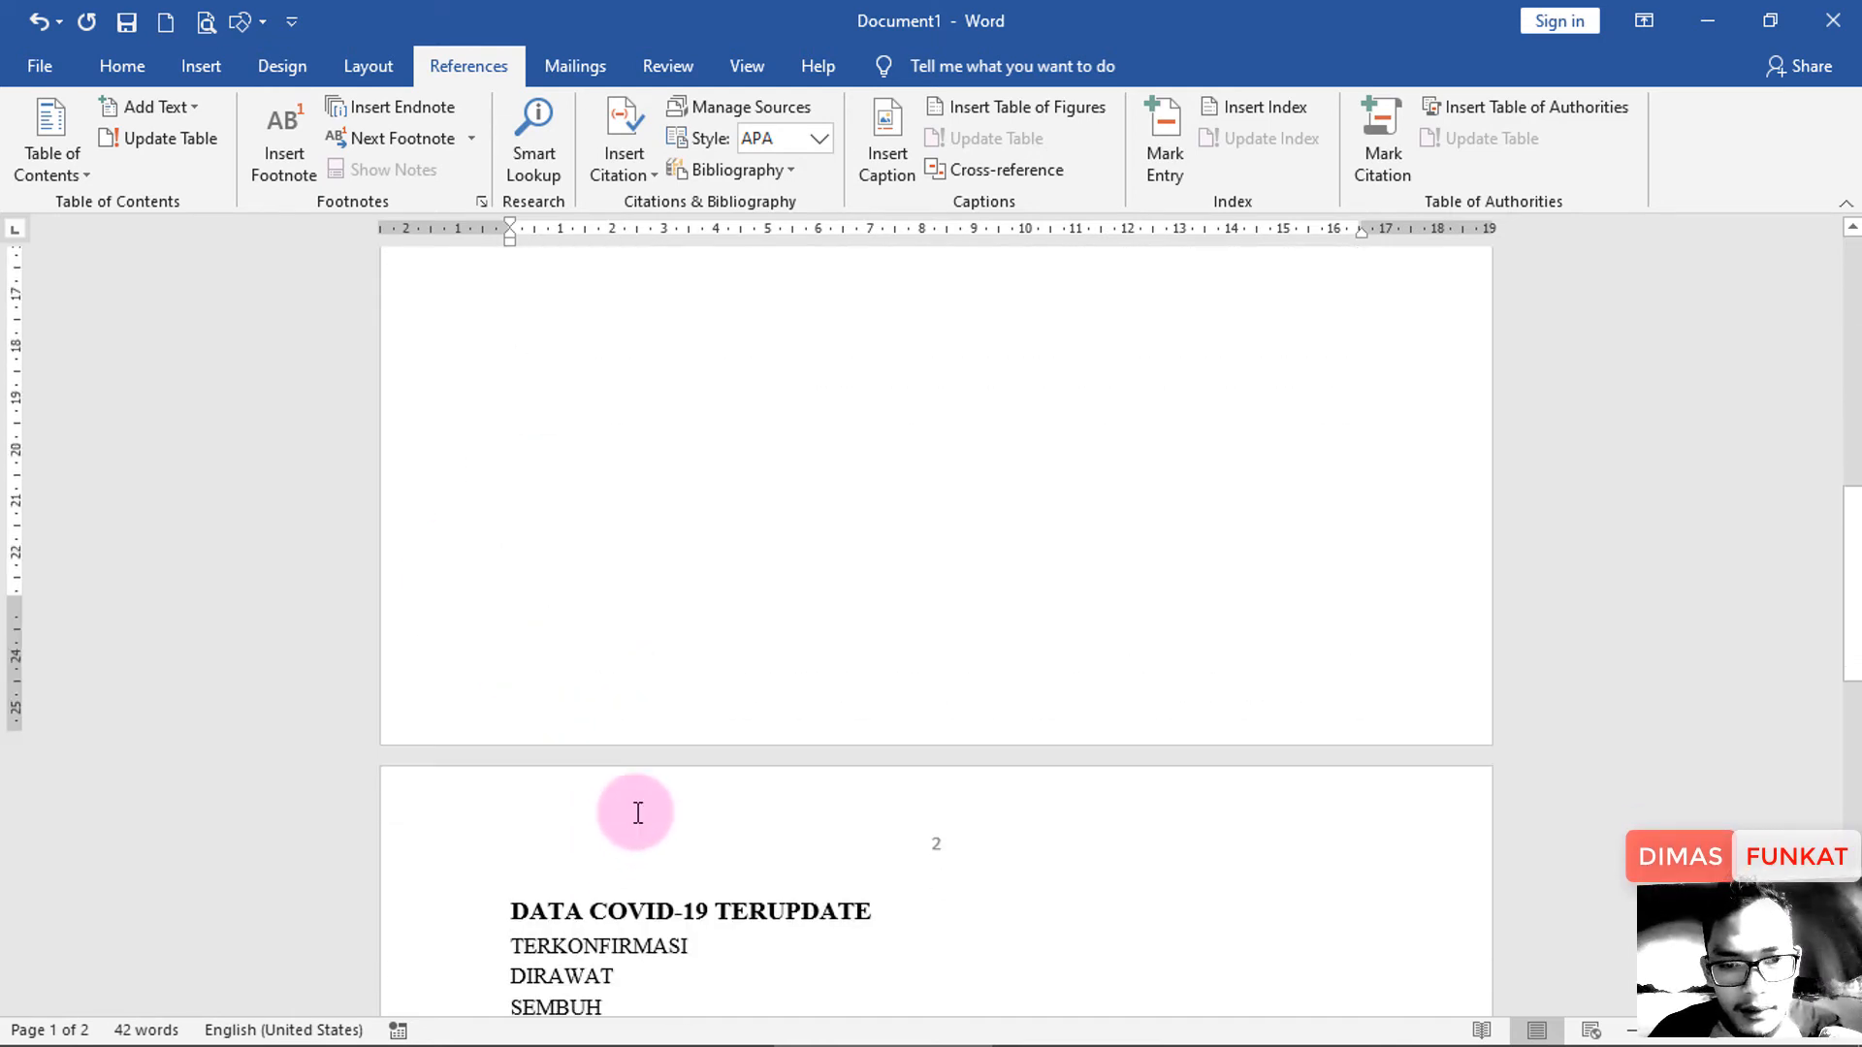
pyautogui.scroll(5, 802, 631)
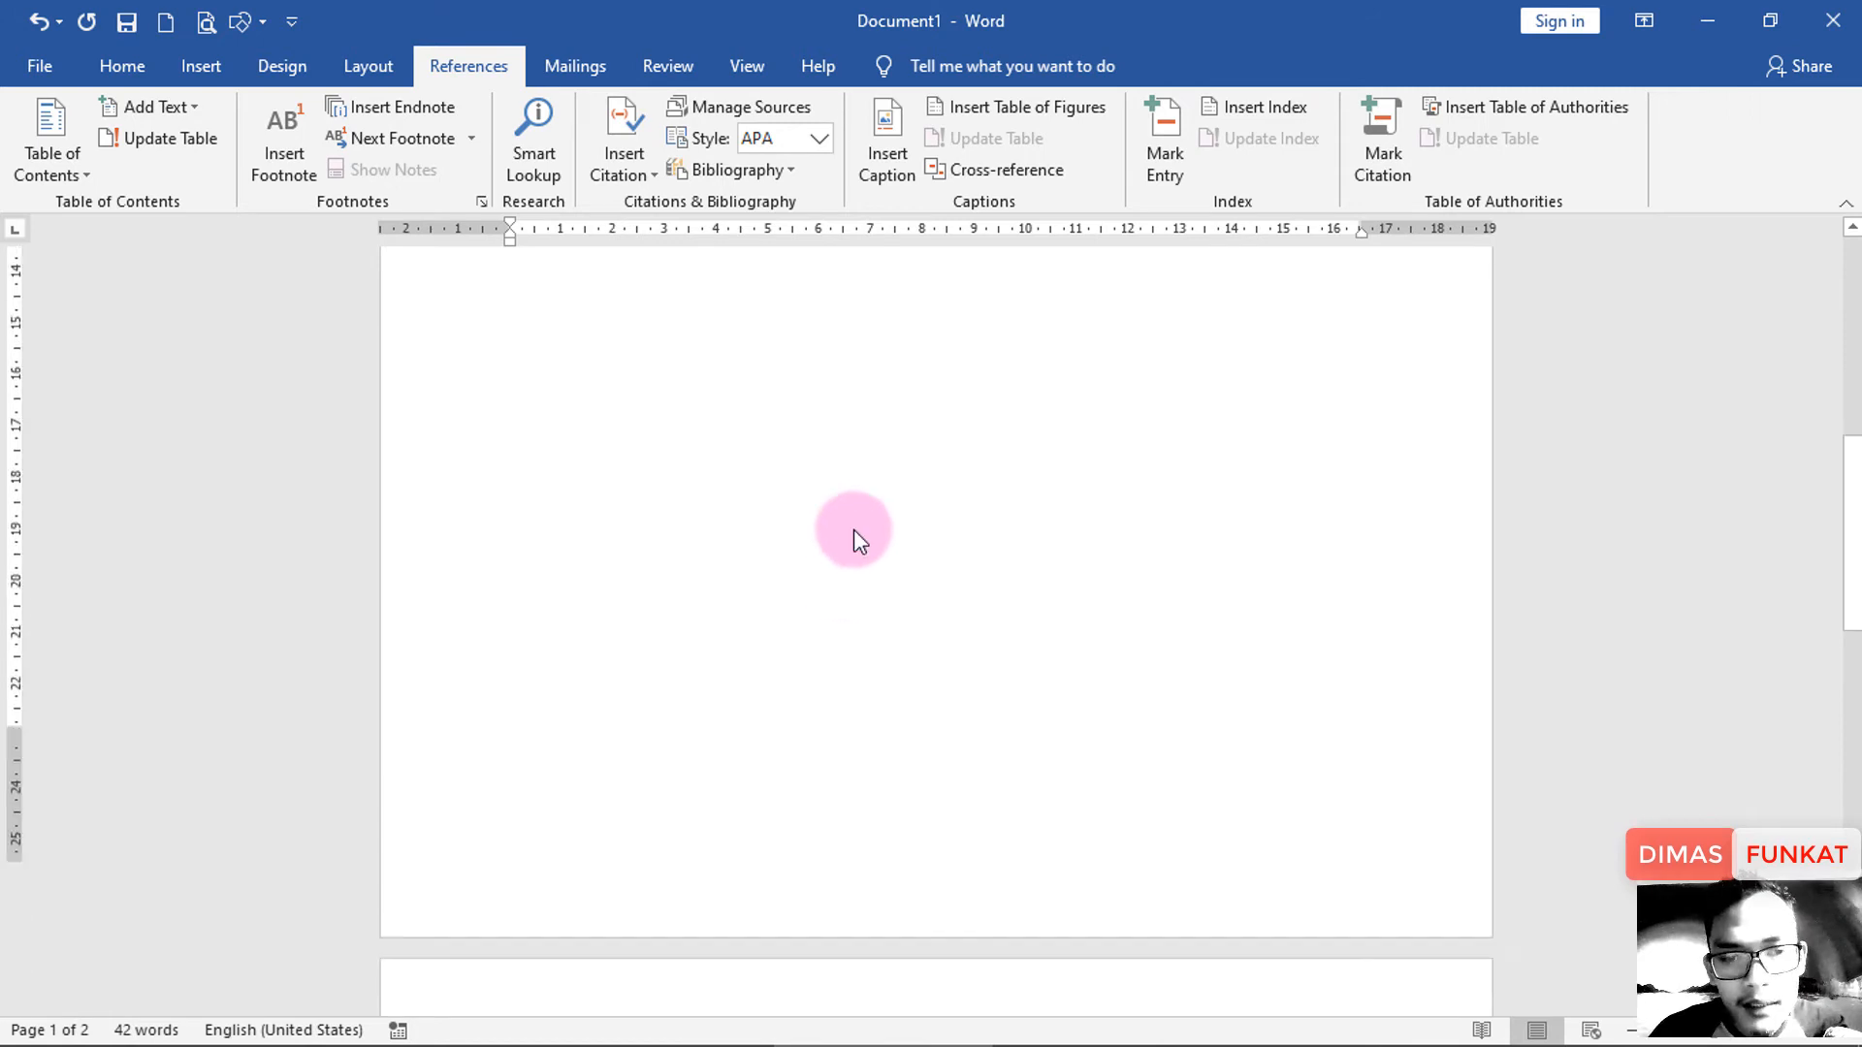
pyautogui.scroll(-8, 856, 532)
pyautogui.scroll(12, 923, 540)
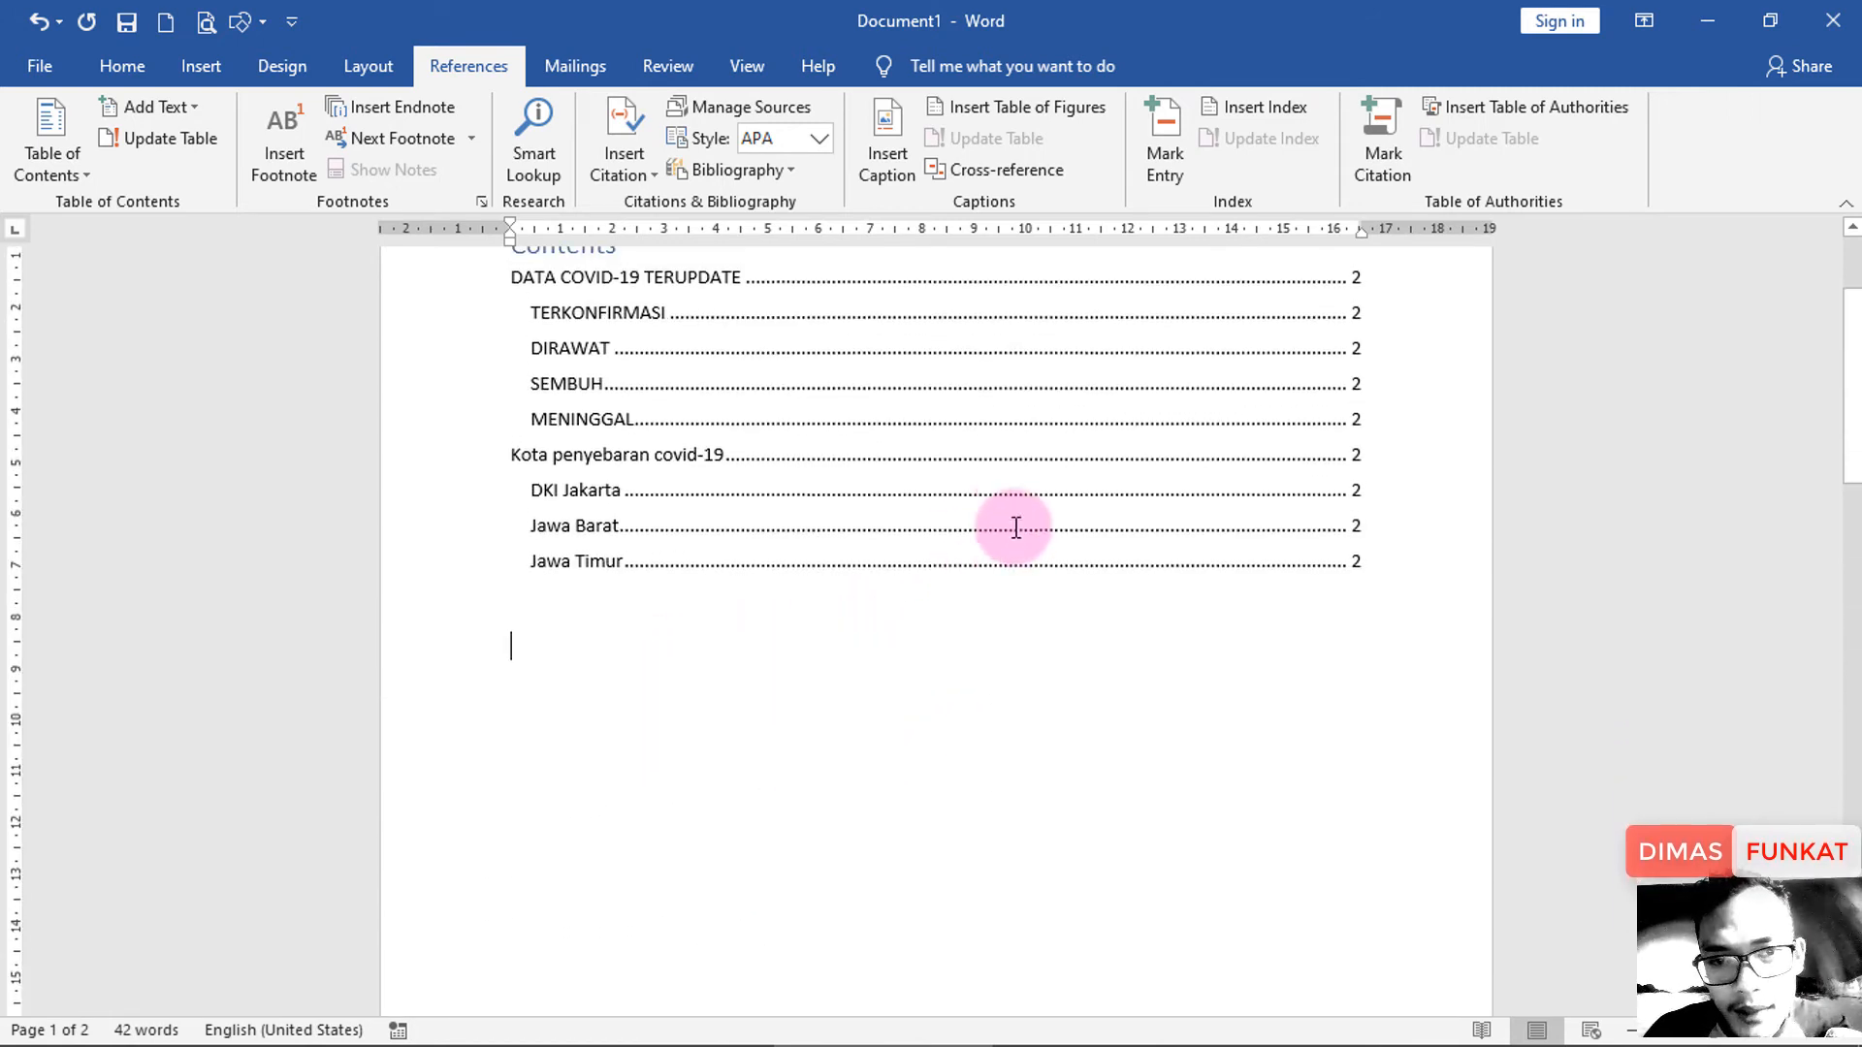
pyautogui.click(746, 484)
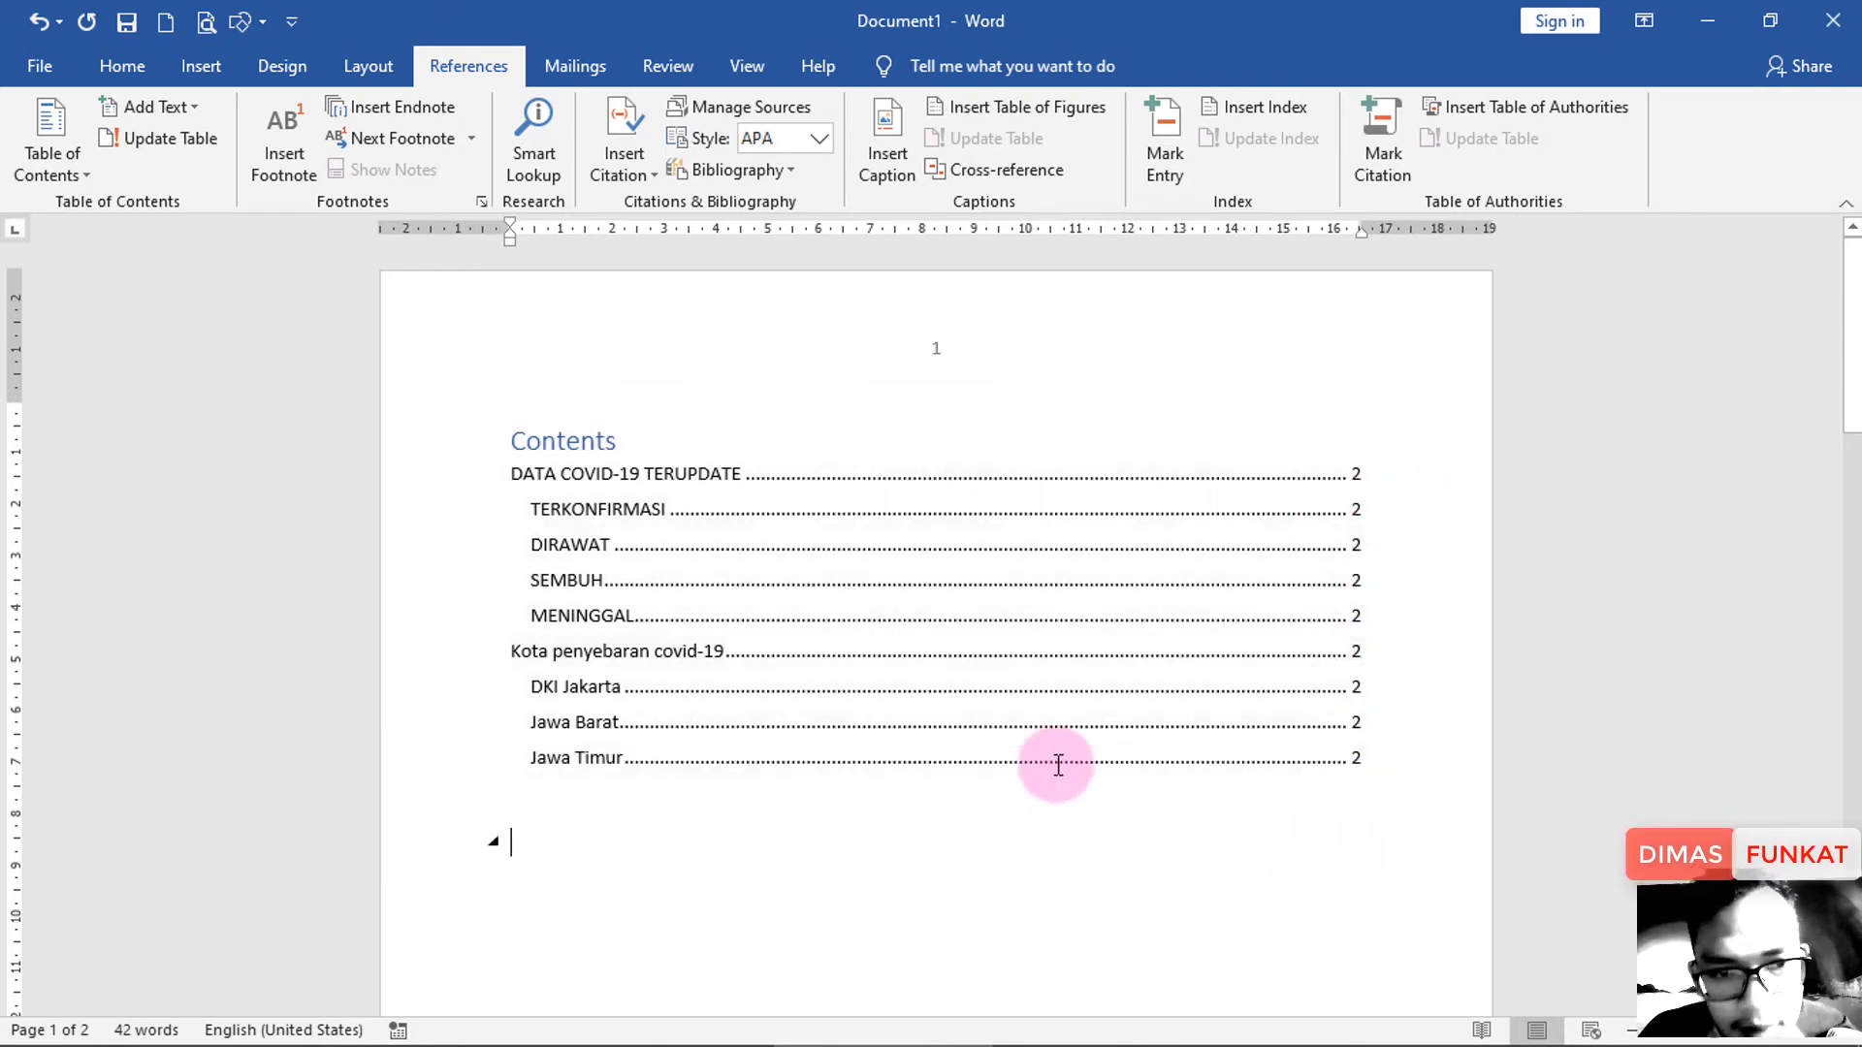
pyautogui.scroll(-15, 984, 734)
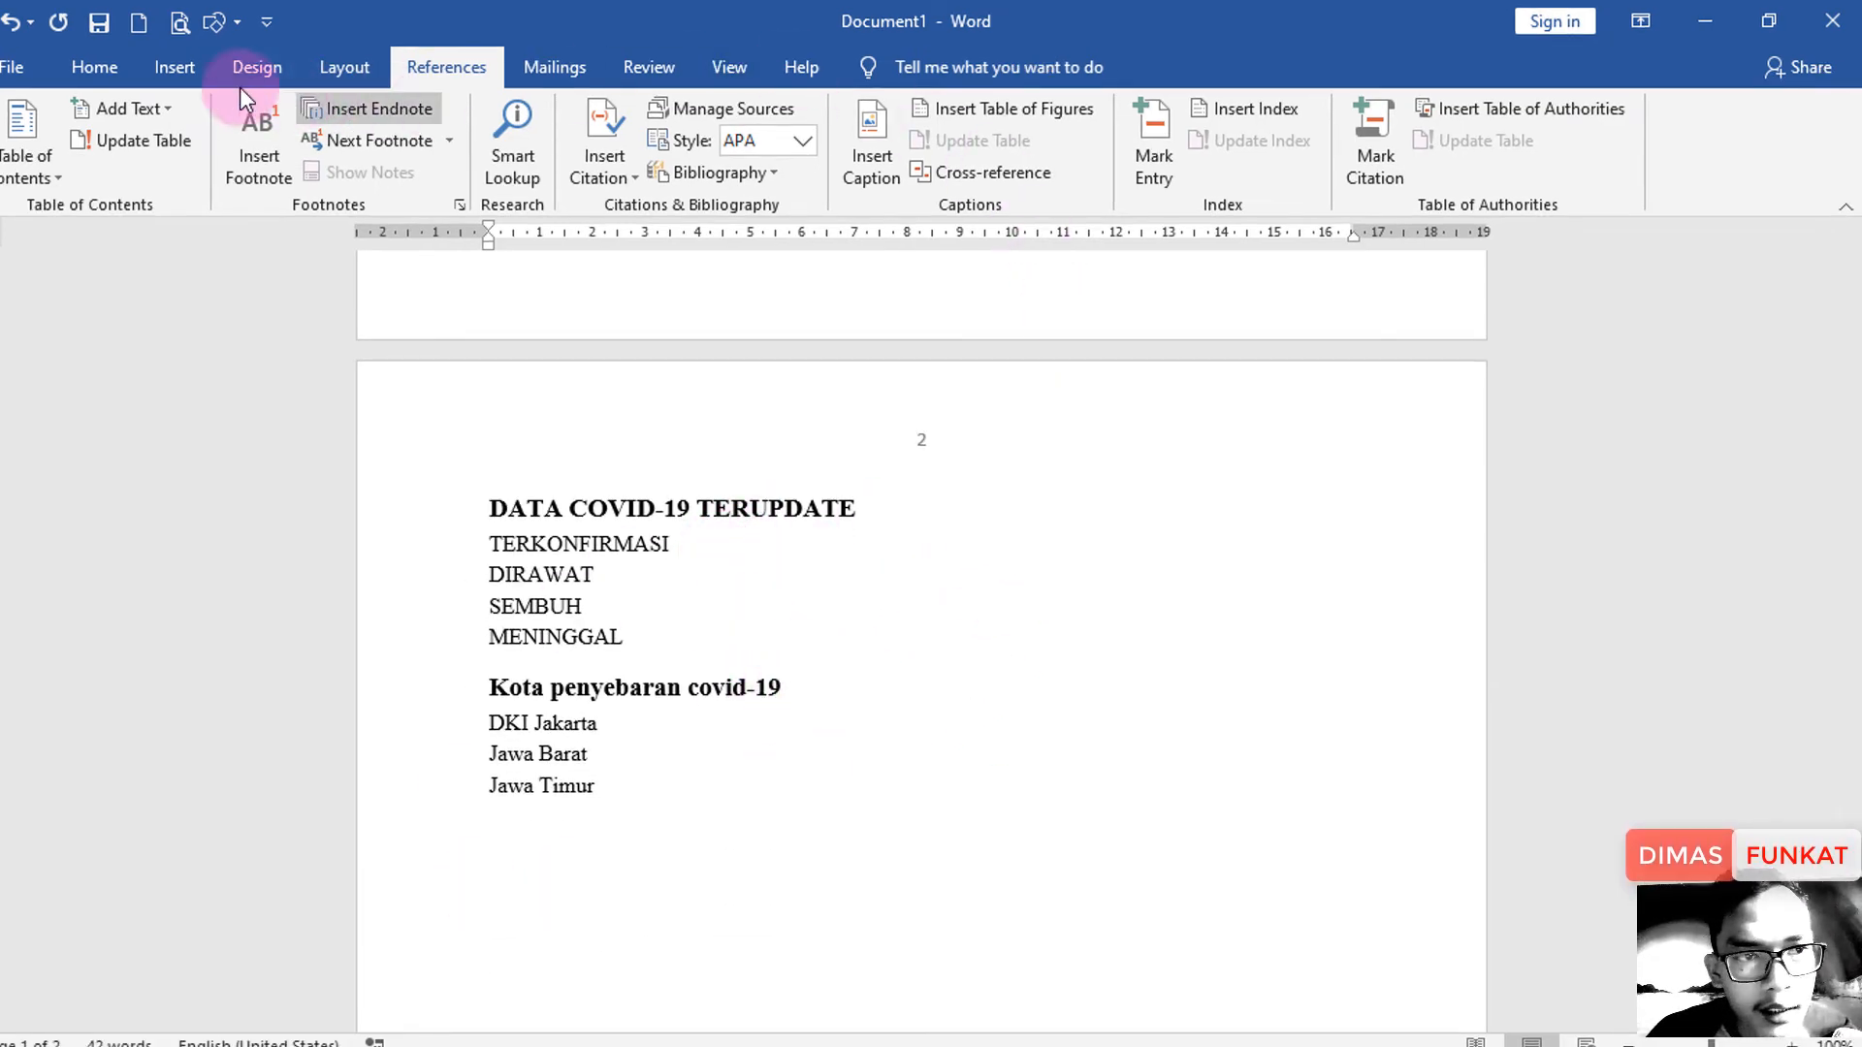
pyautogui.click(119, 60)
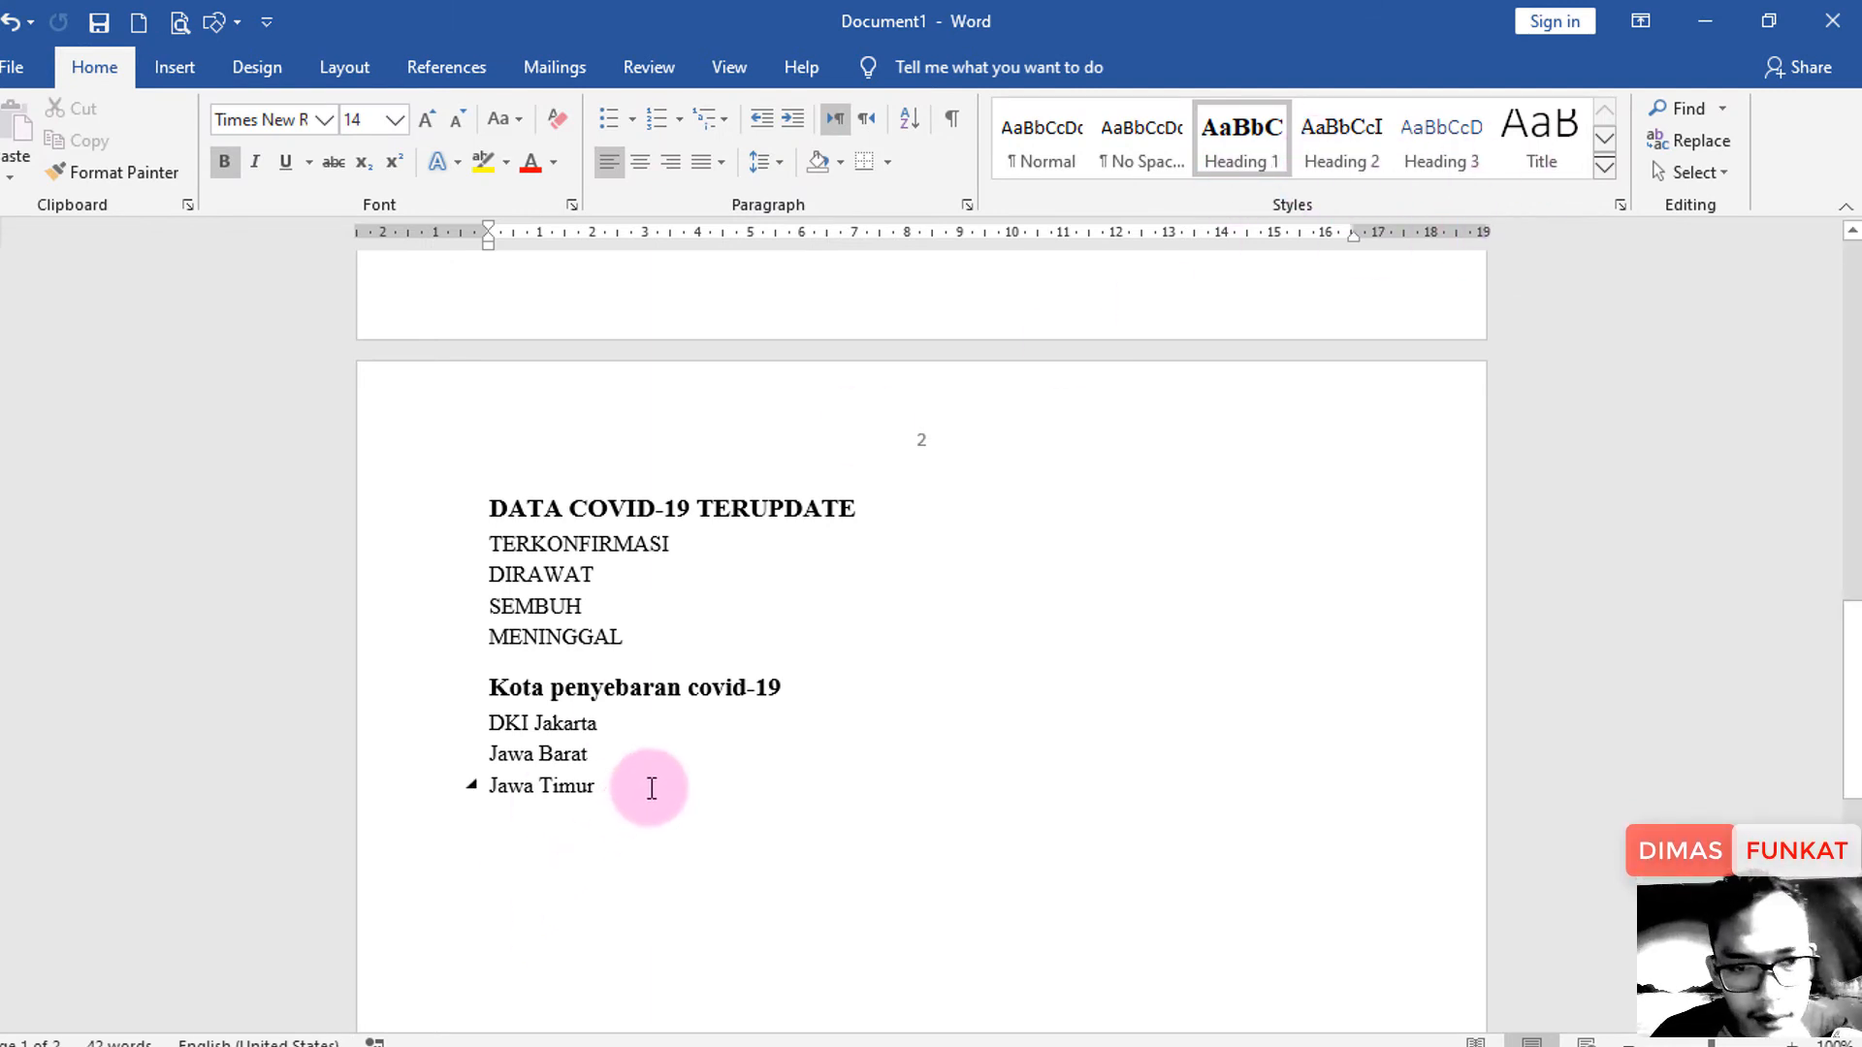
pyautogui.scroll(11, 682, 765)
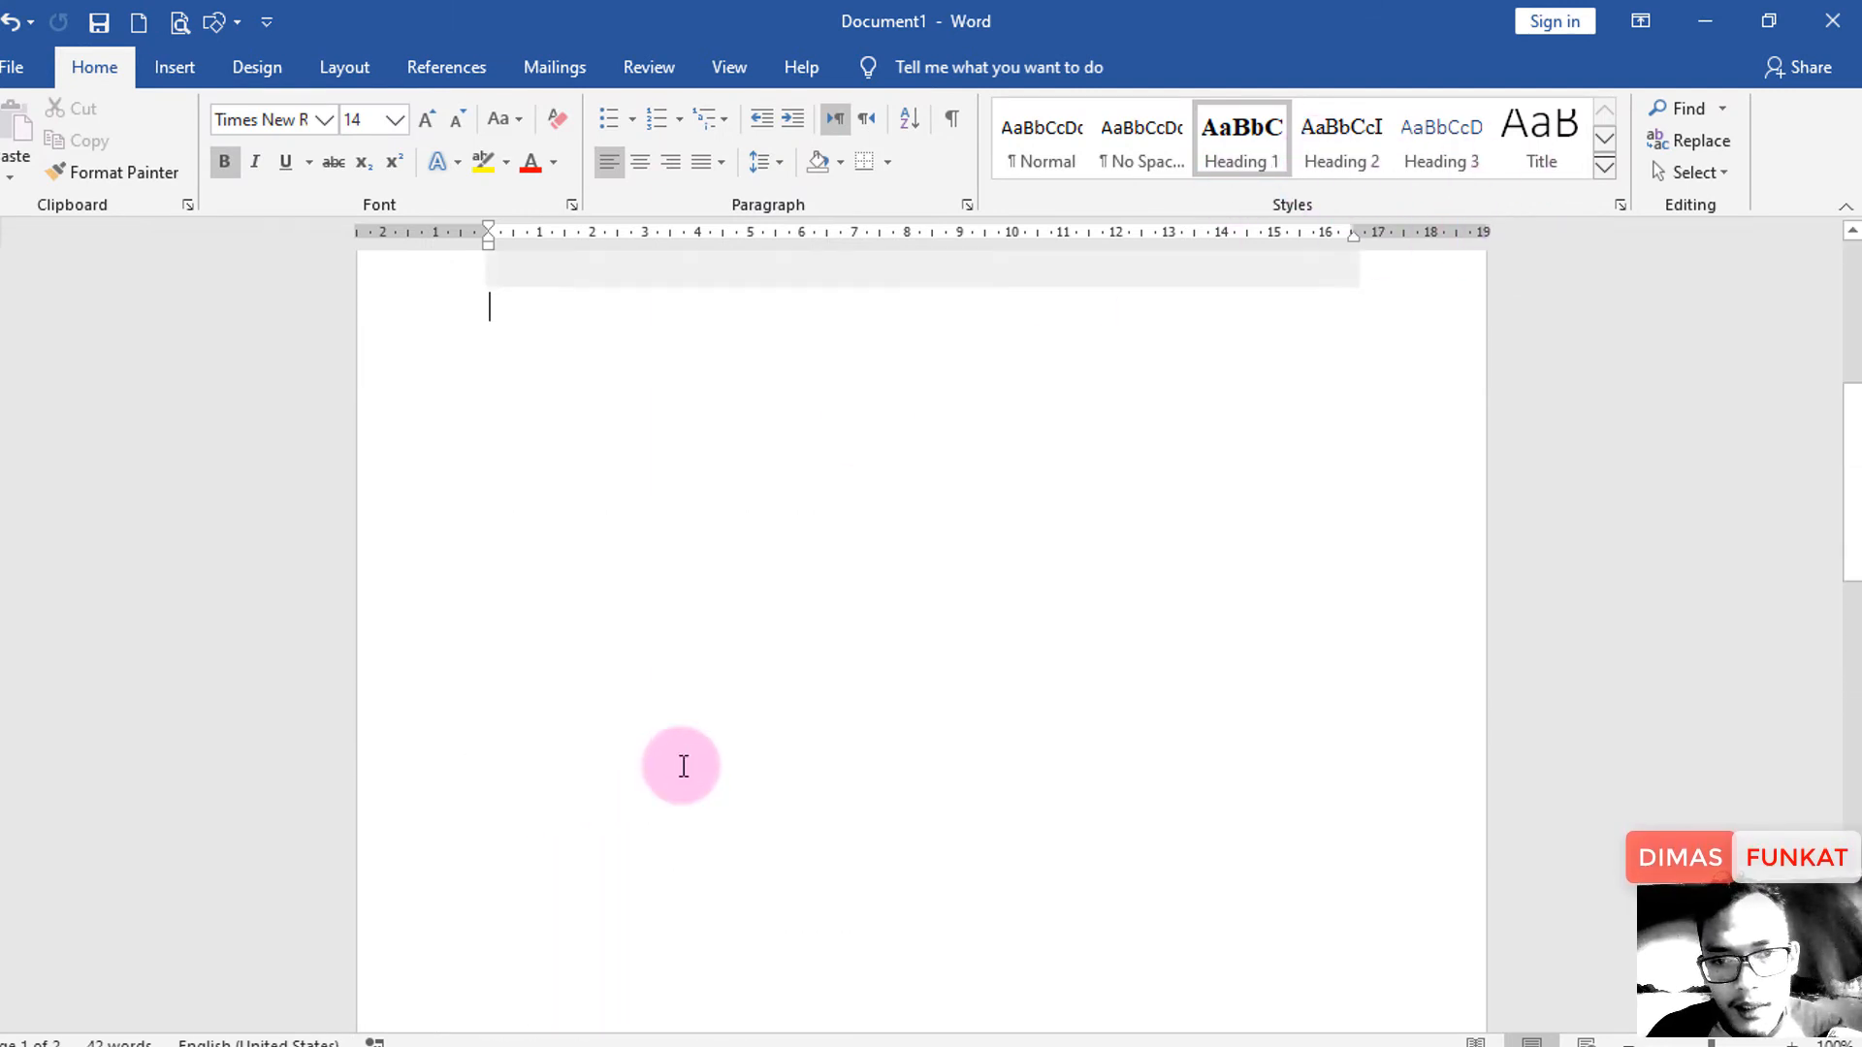
pyautogui.scroll(-10, 704, 741)
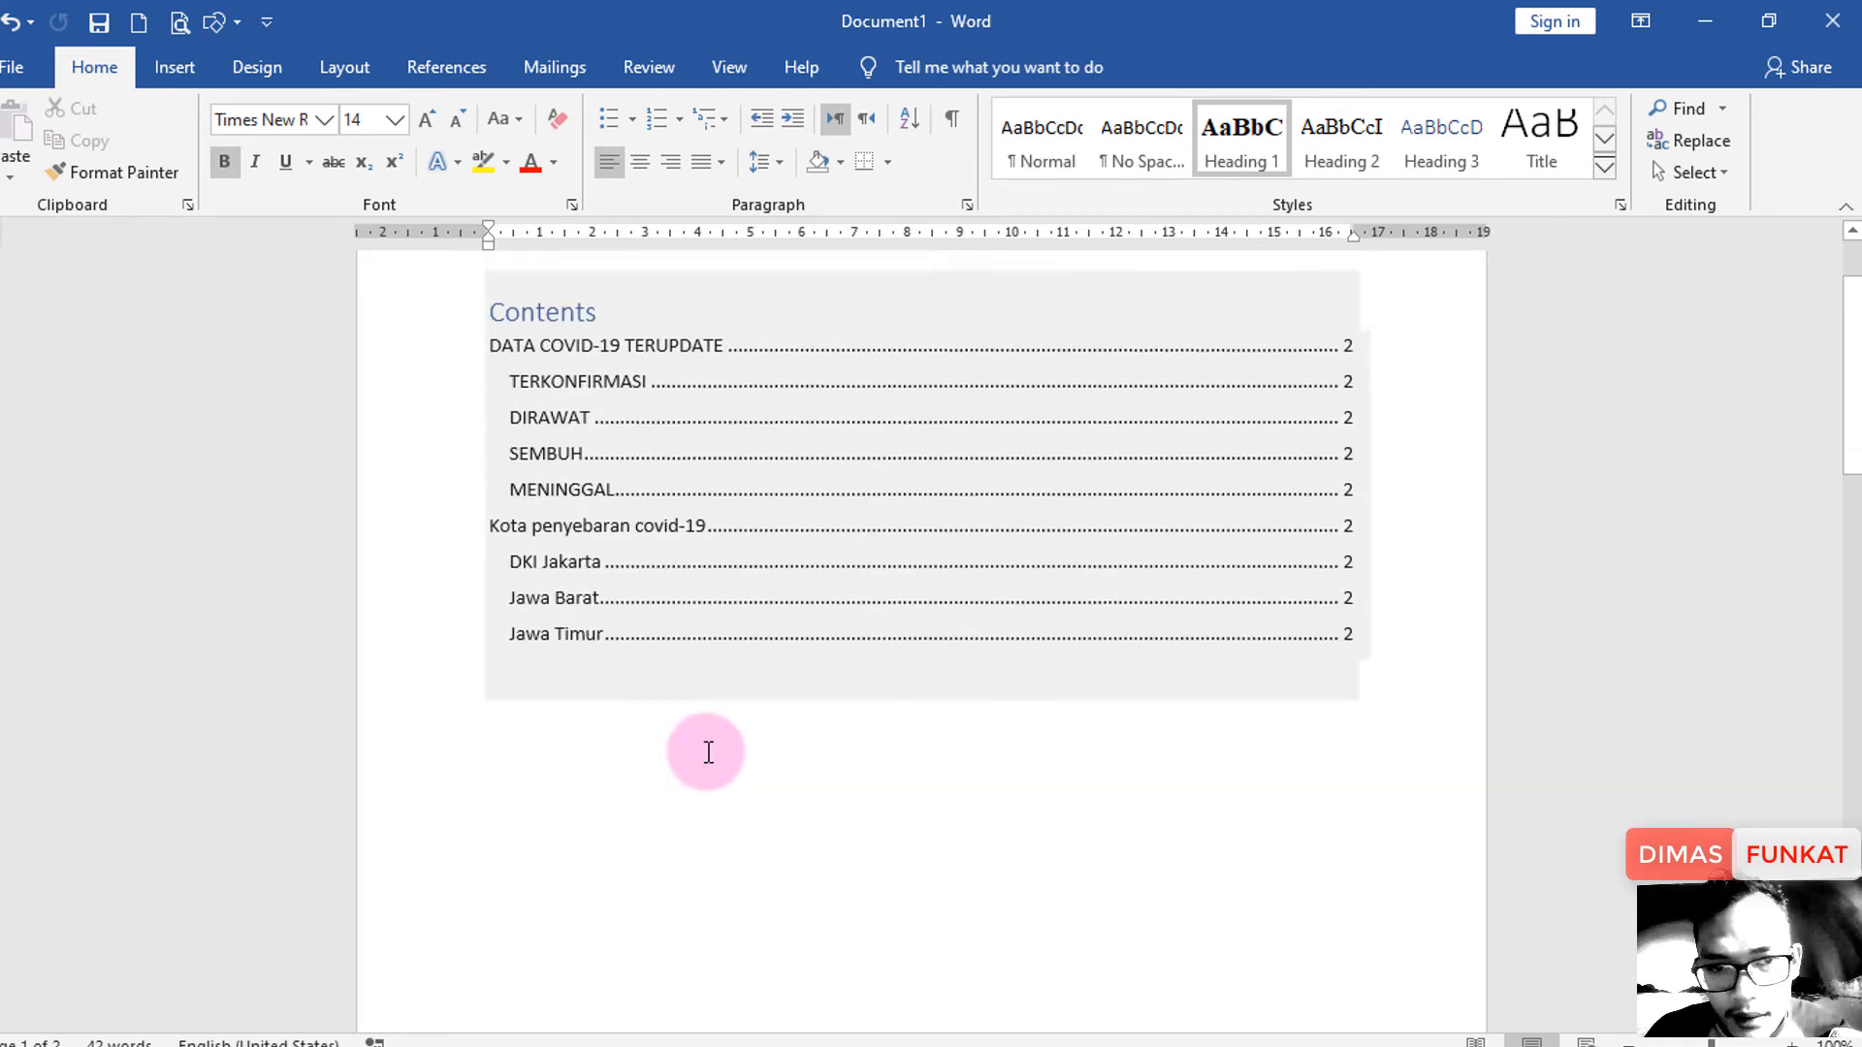
pyautogui.scroll(-1, 703, 728)
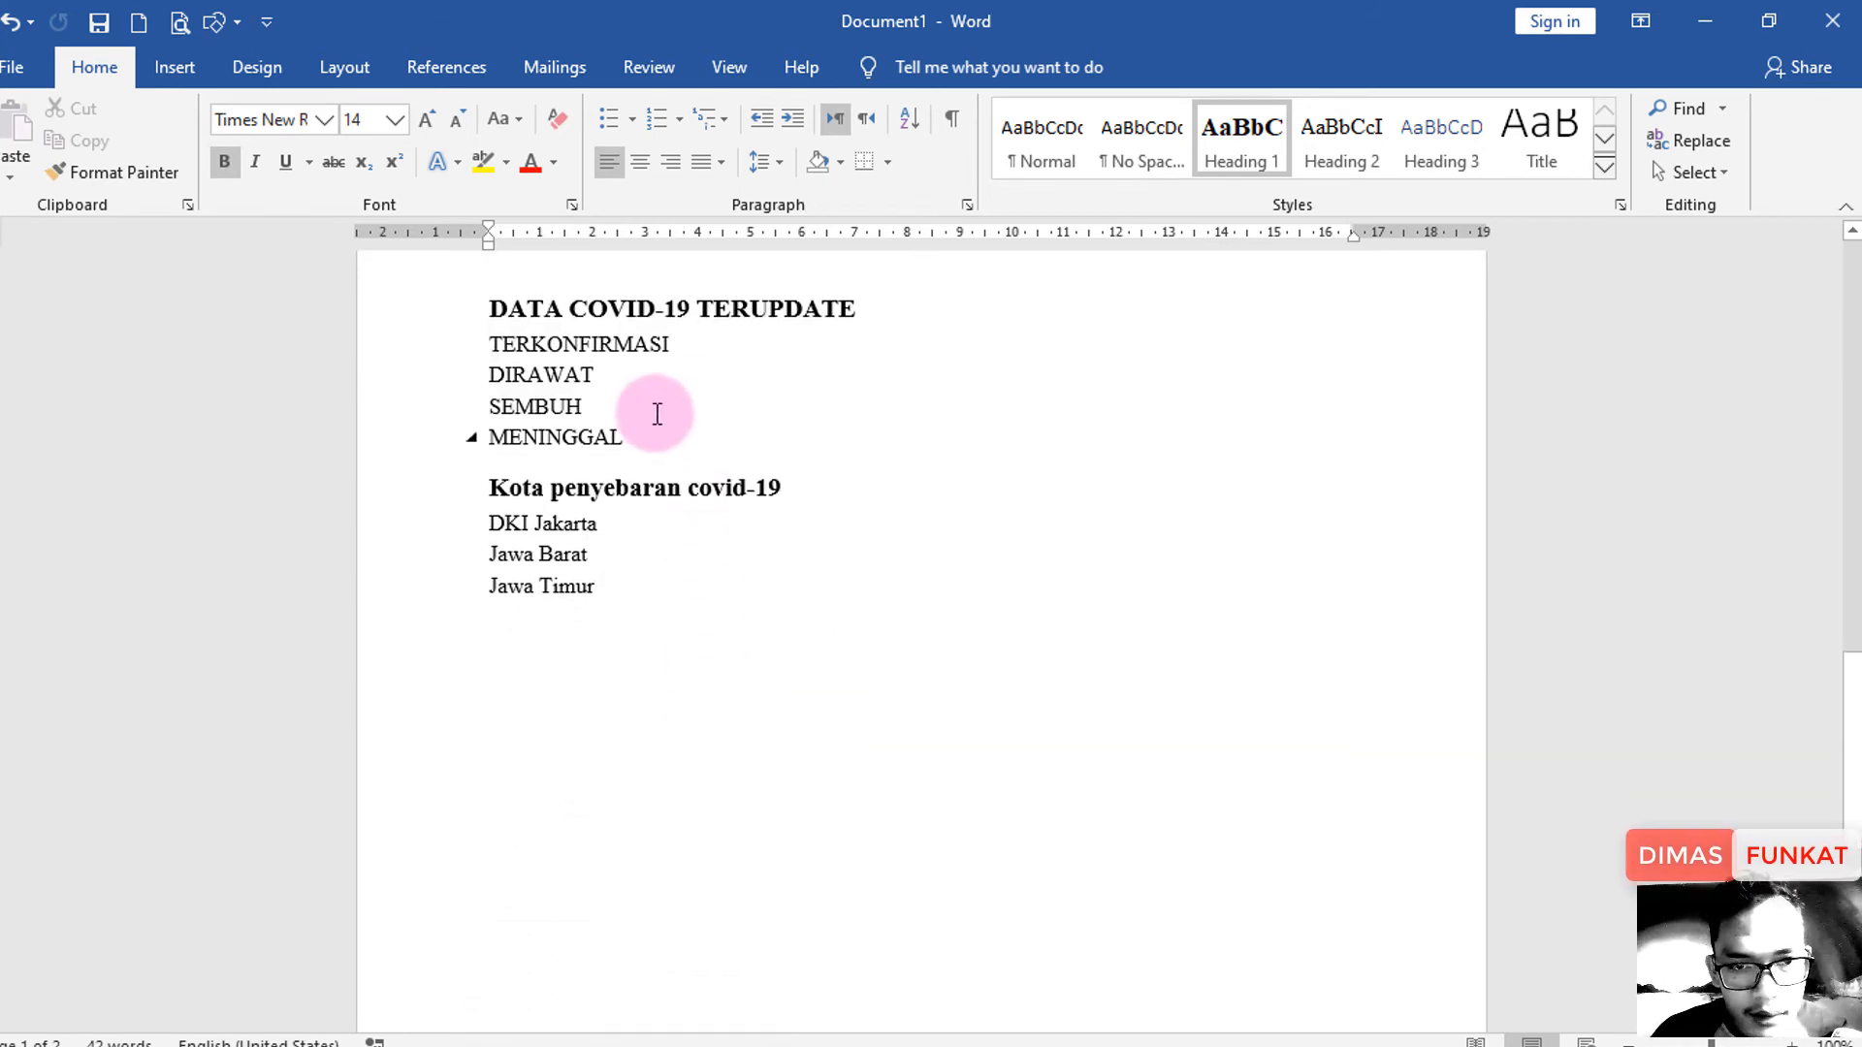
# Insert page breaks after the TERKONFIRMASI and DIRAWAT lines, removing the empty line above DIRAWAT.
pyautogui.click(707, 345)
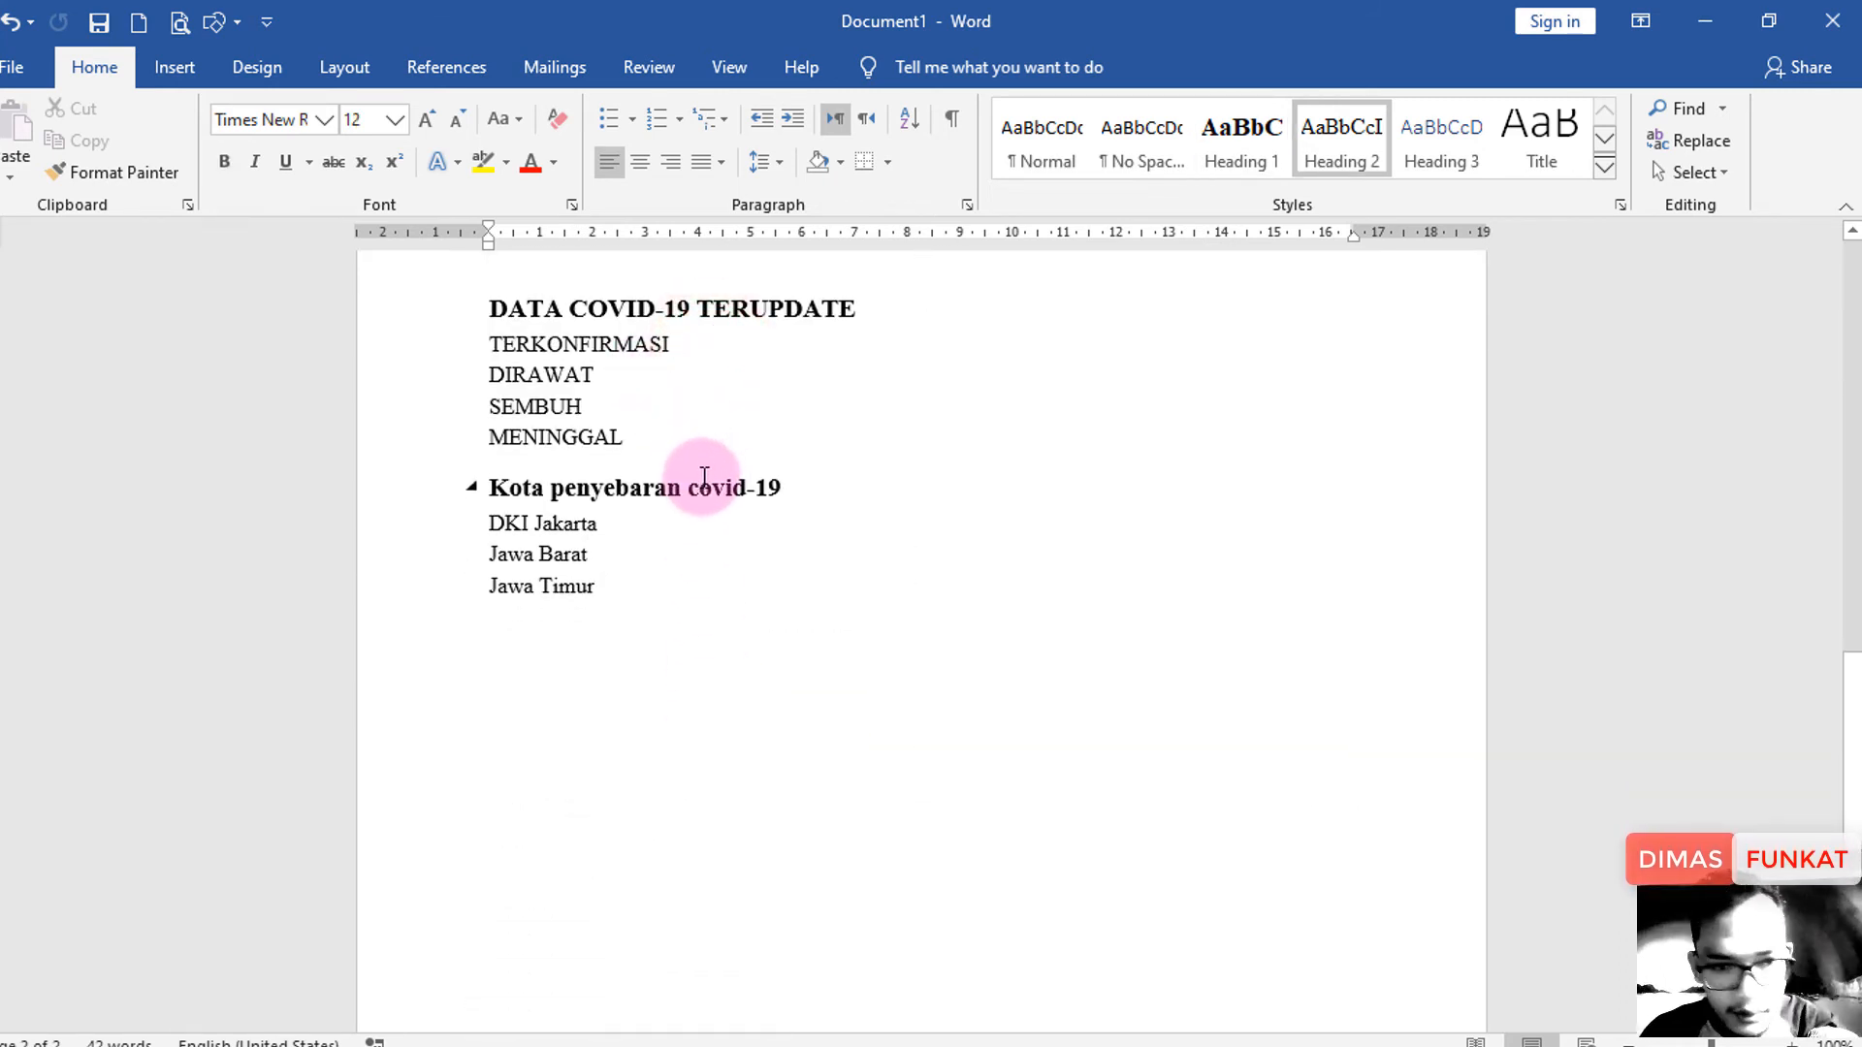
pyautogui.hotkey('ctrl', 'Return')
pyautogui.scroll(-5, 704, 476)
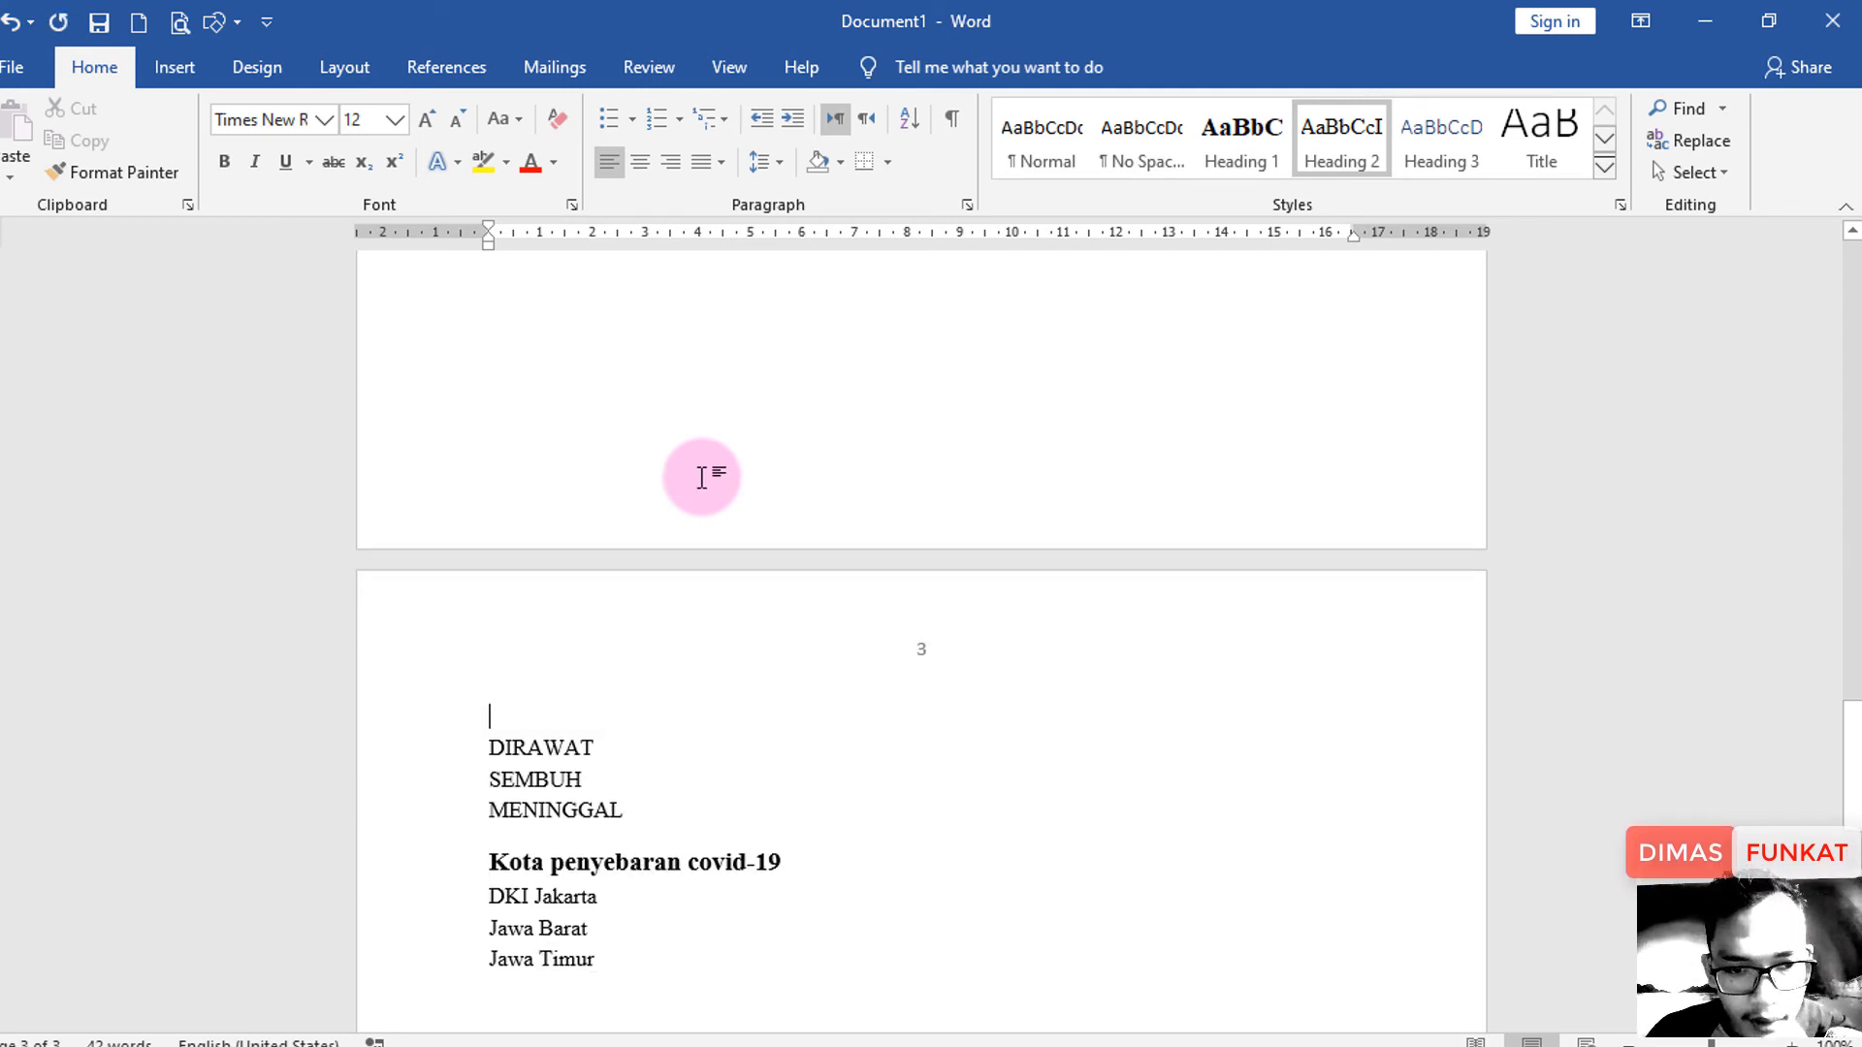
pyautogui.press('Delete')
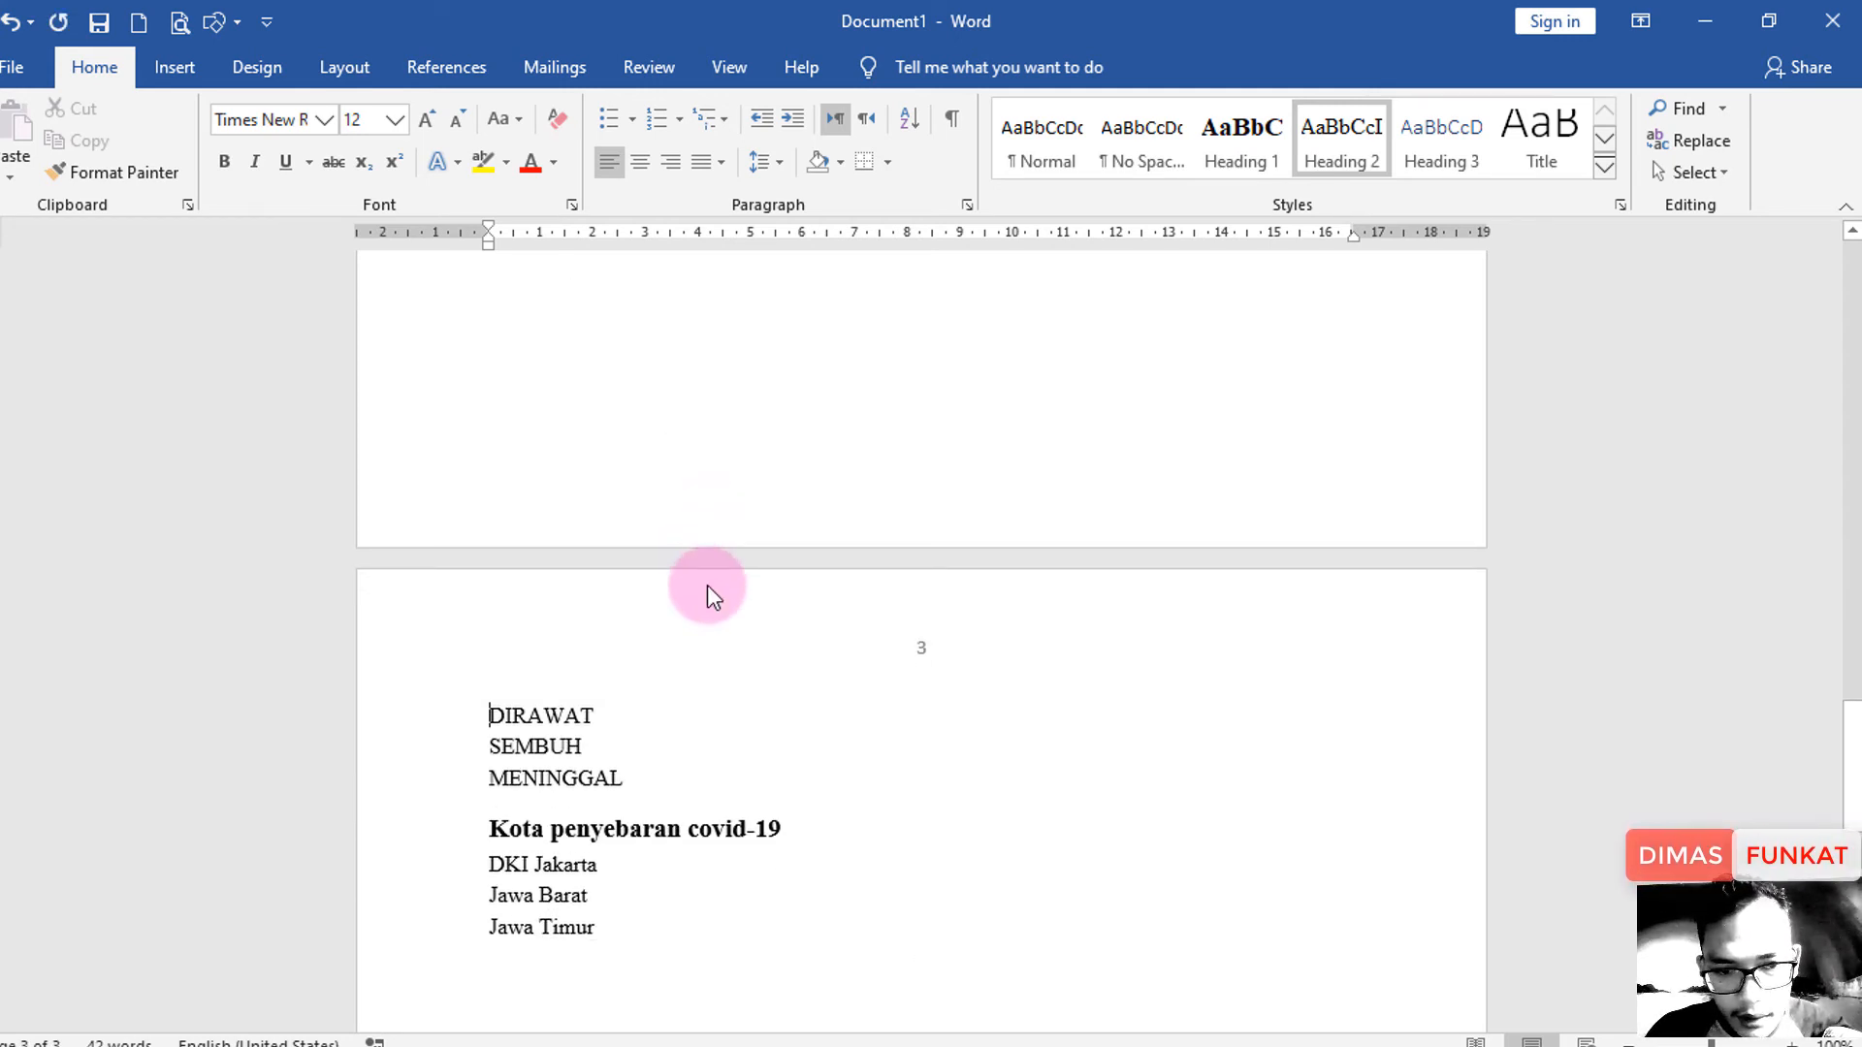
pyautogui.scroll(-5, 873, 667)
pyautogui.scroll(-1, 1261, 872)
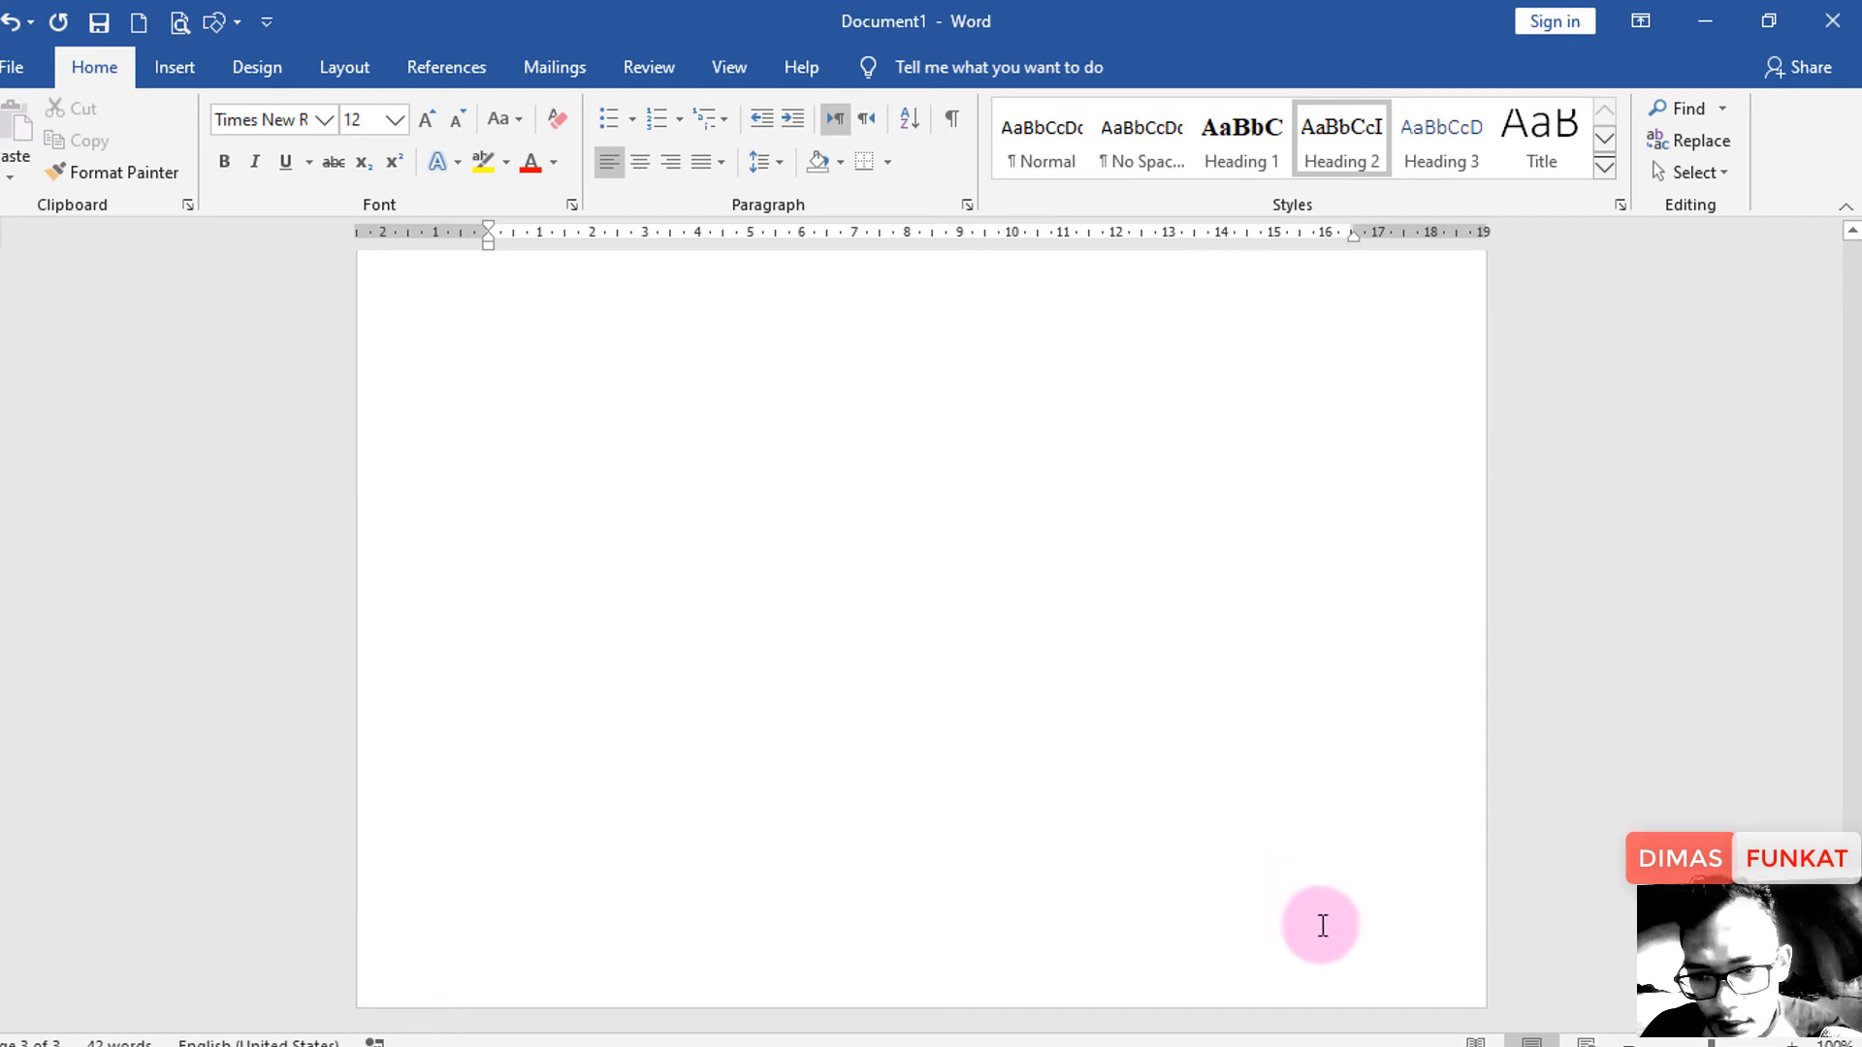
pyautogui.scroll(12, 1265, 776)
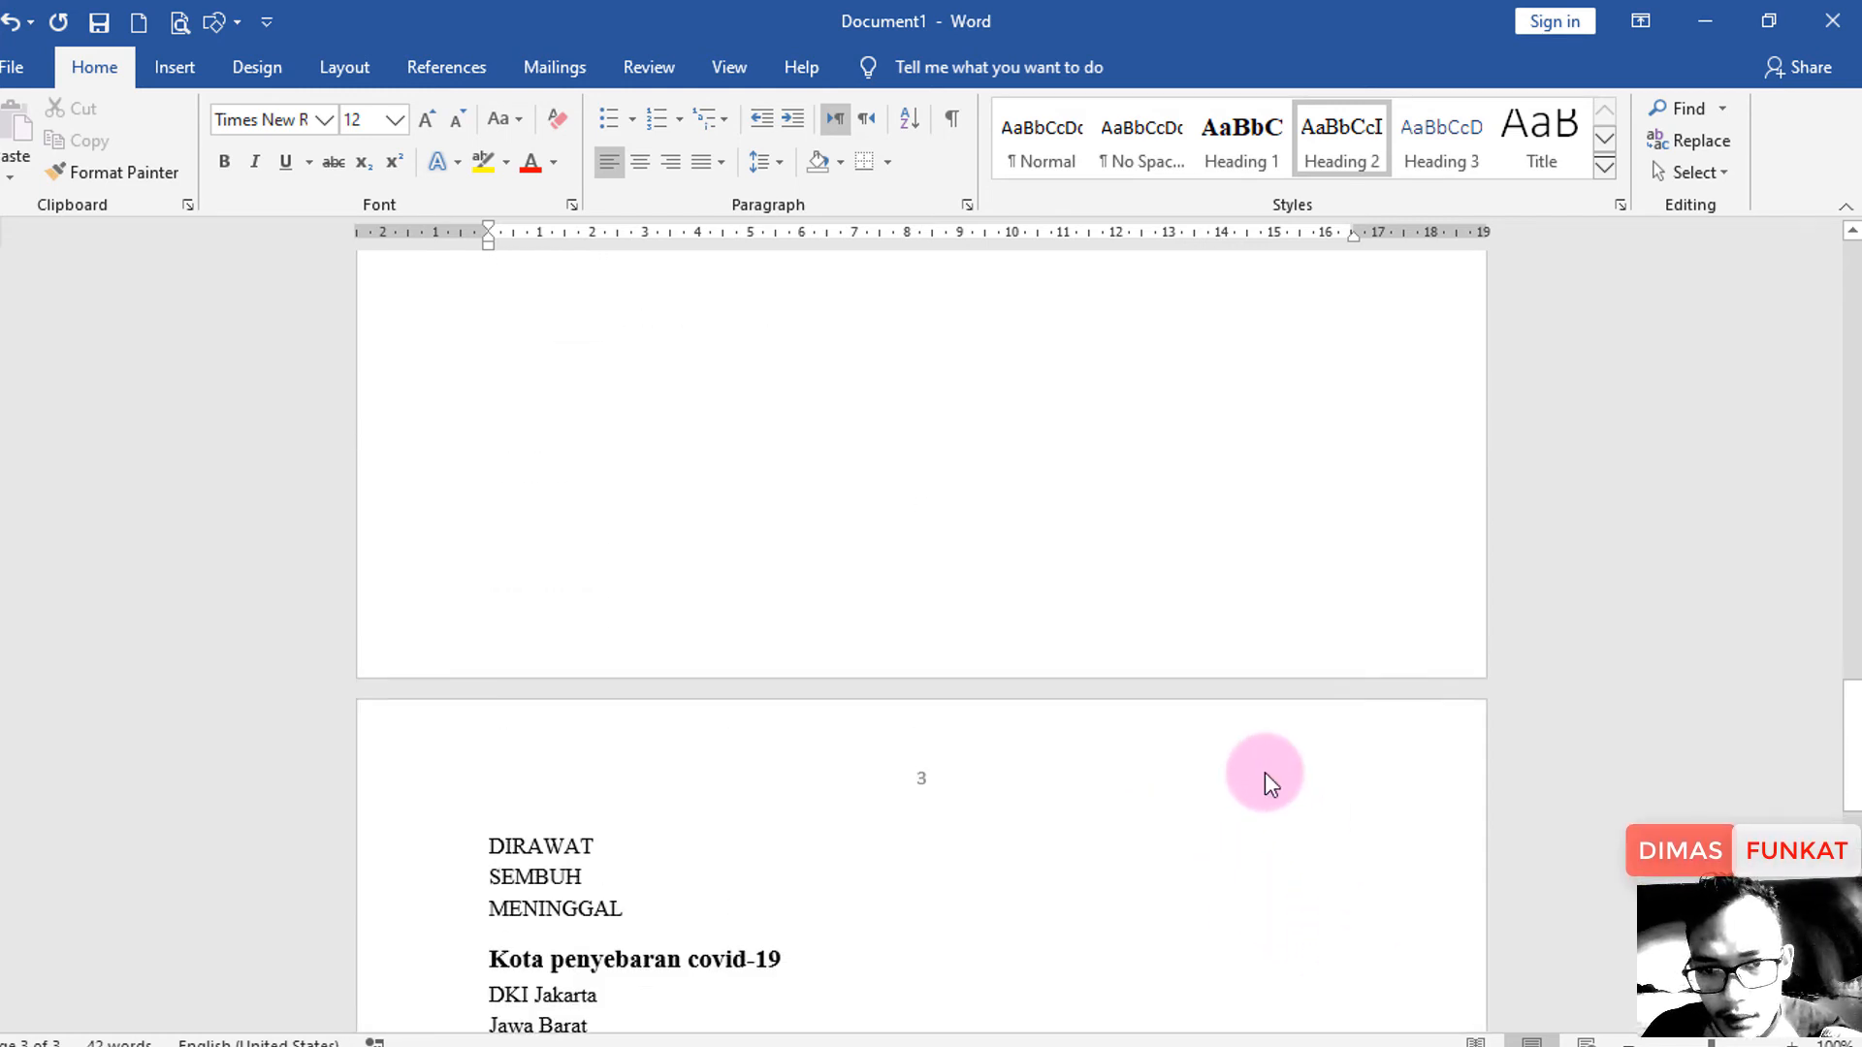
pyautogui.scroll(-4, 873, 848)
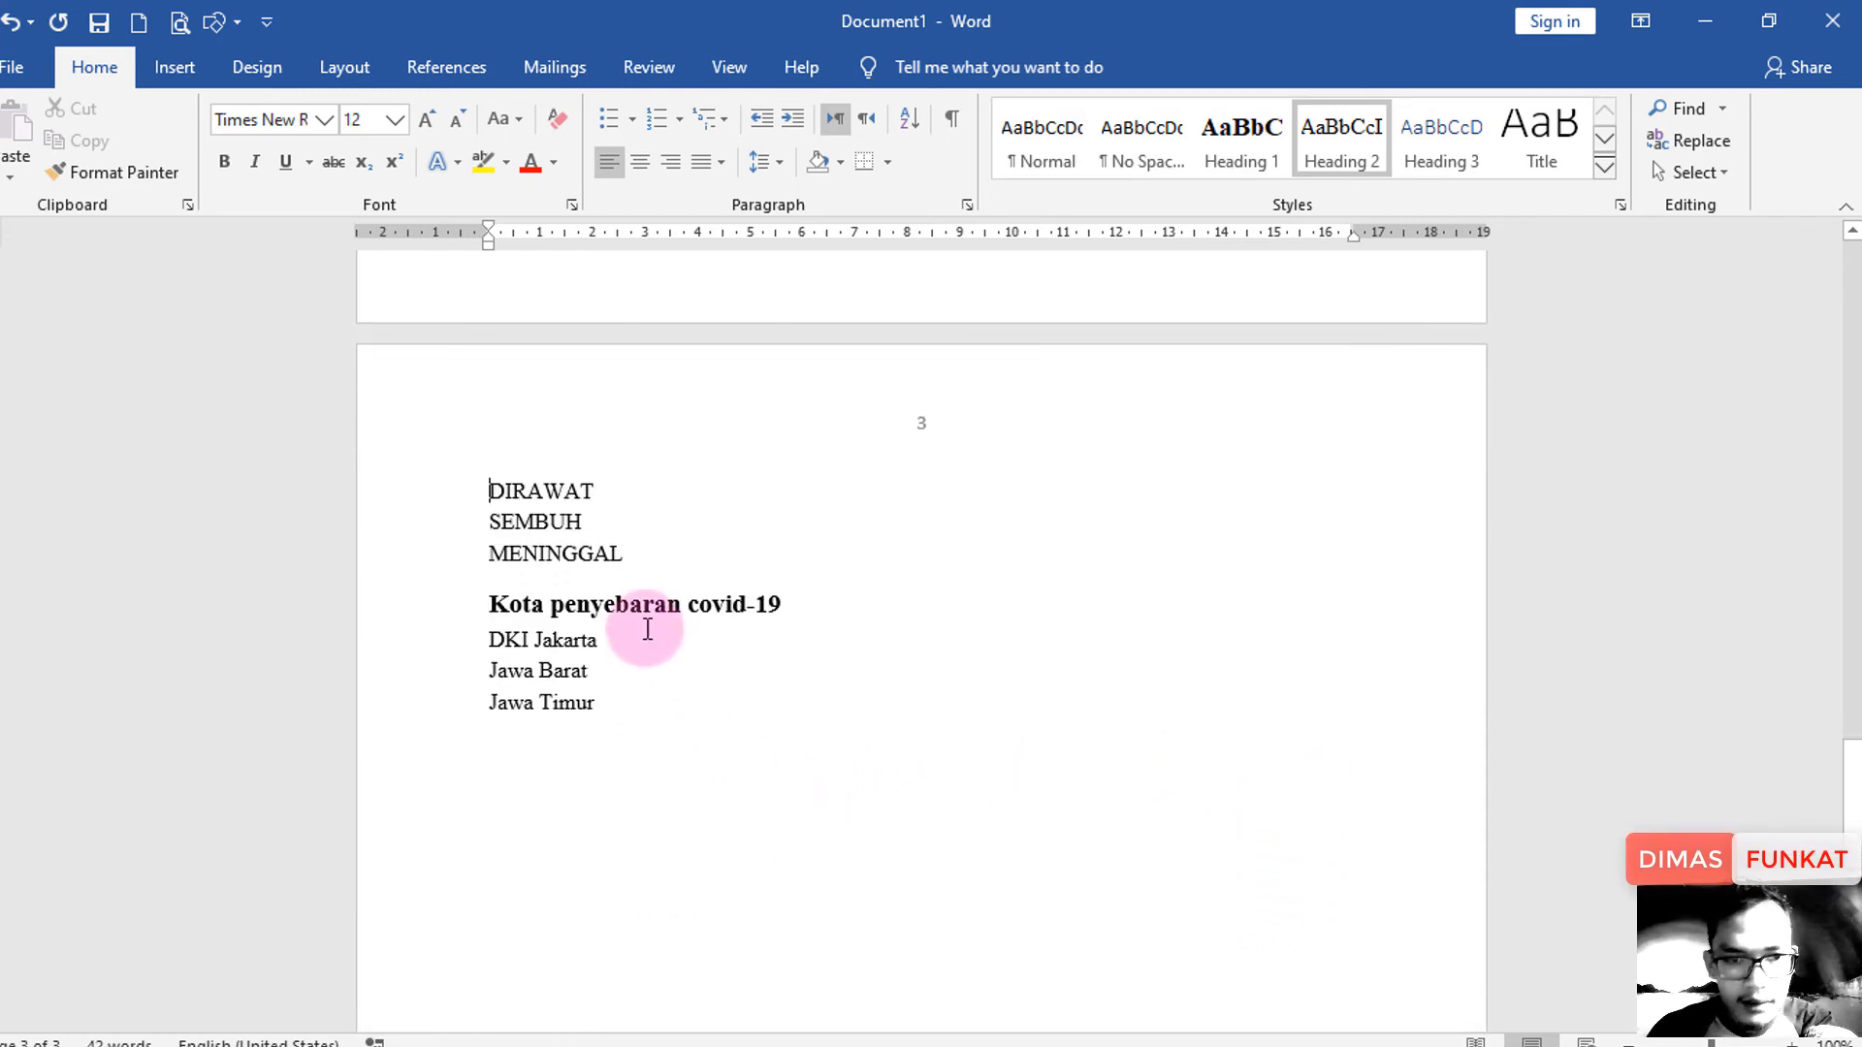
pyautogui.click(607, 500)
pyautogui.hotkey('ctrl', 'Return')
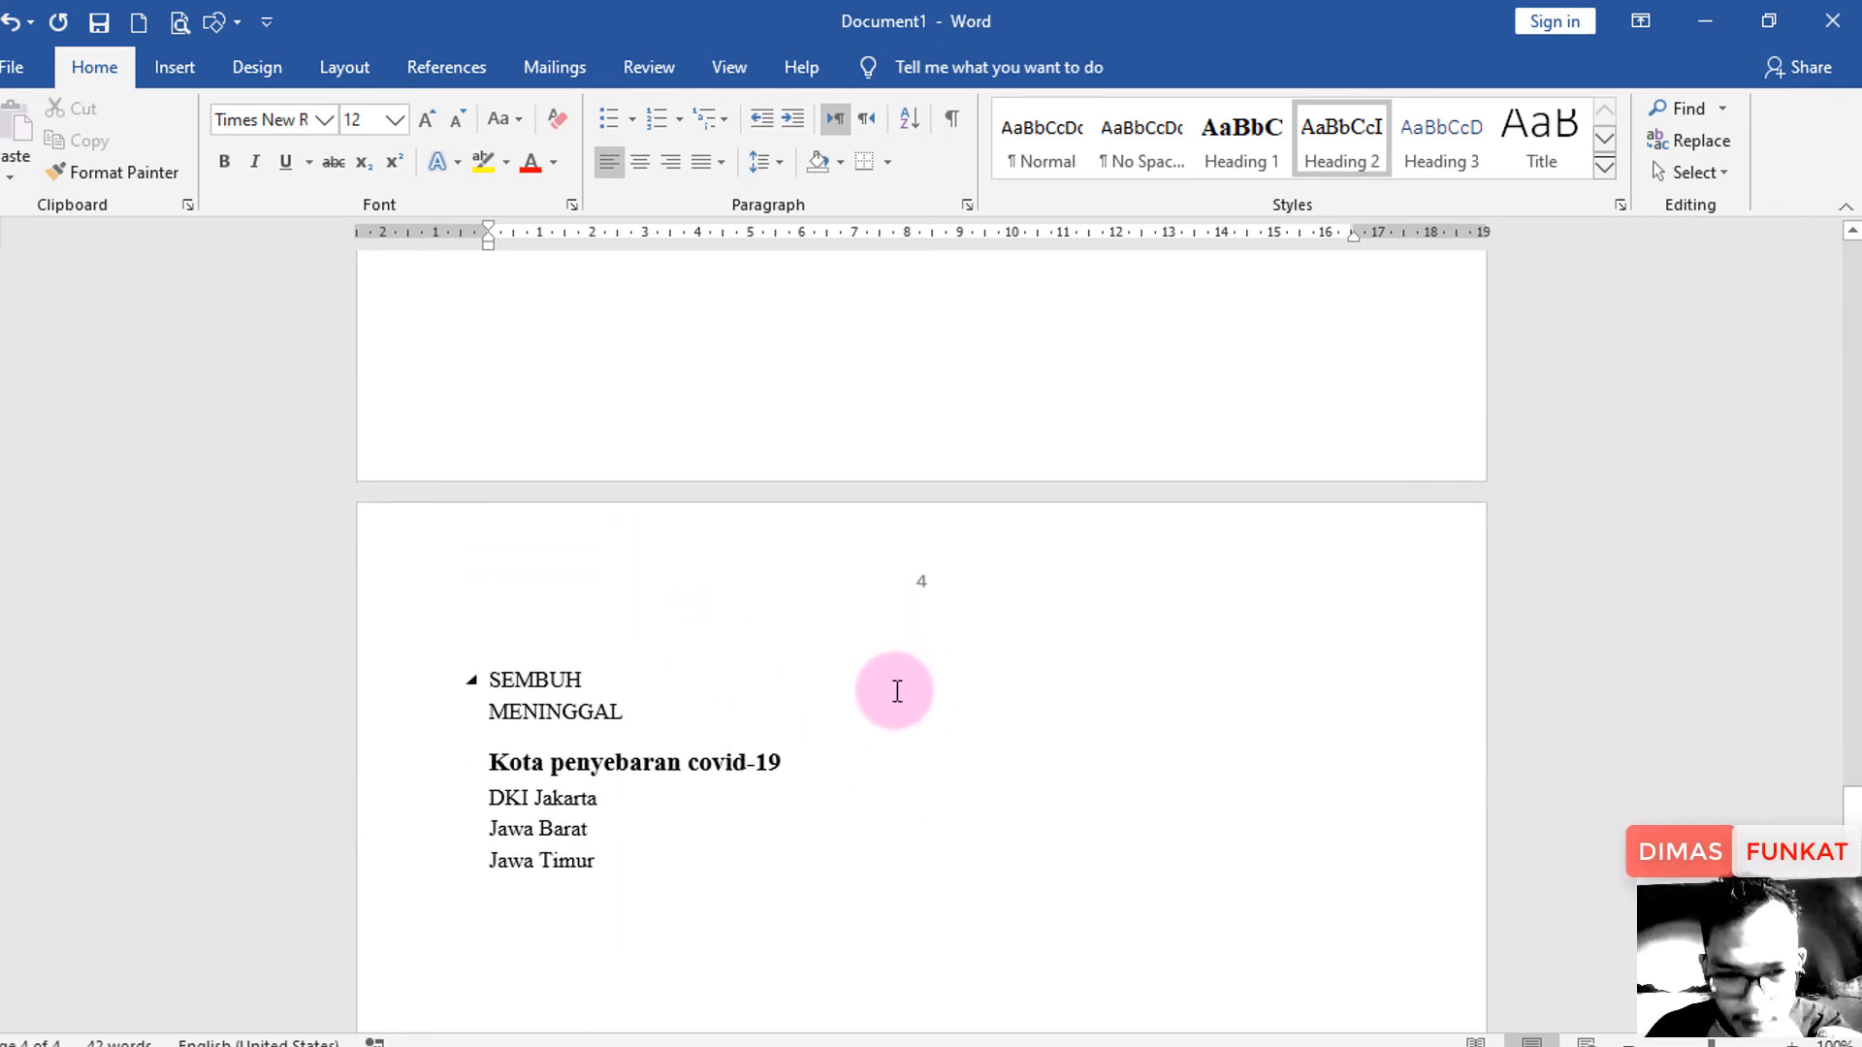
# Replace the table of contents title with DAFTAR ISI and centre it.
pyautogui.scroll(14, 895, 693)
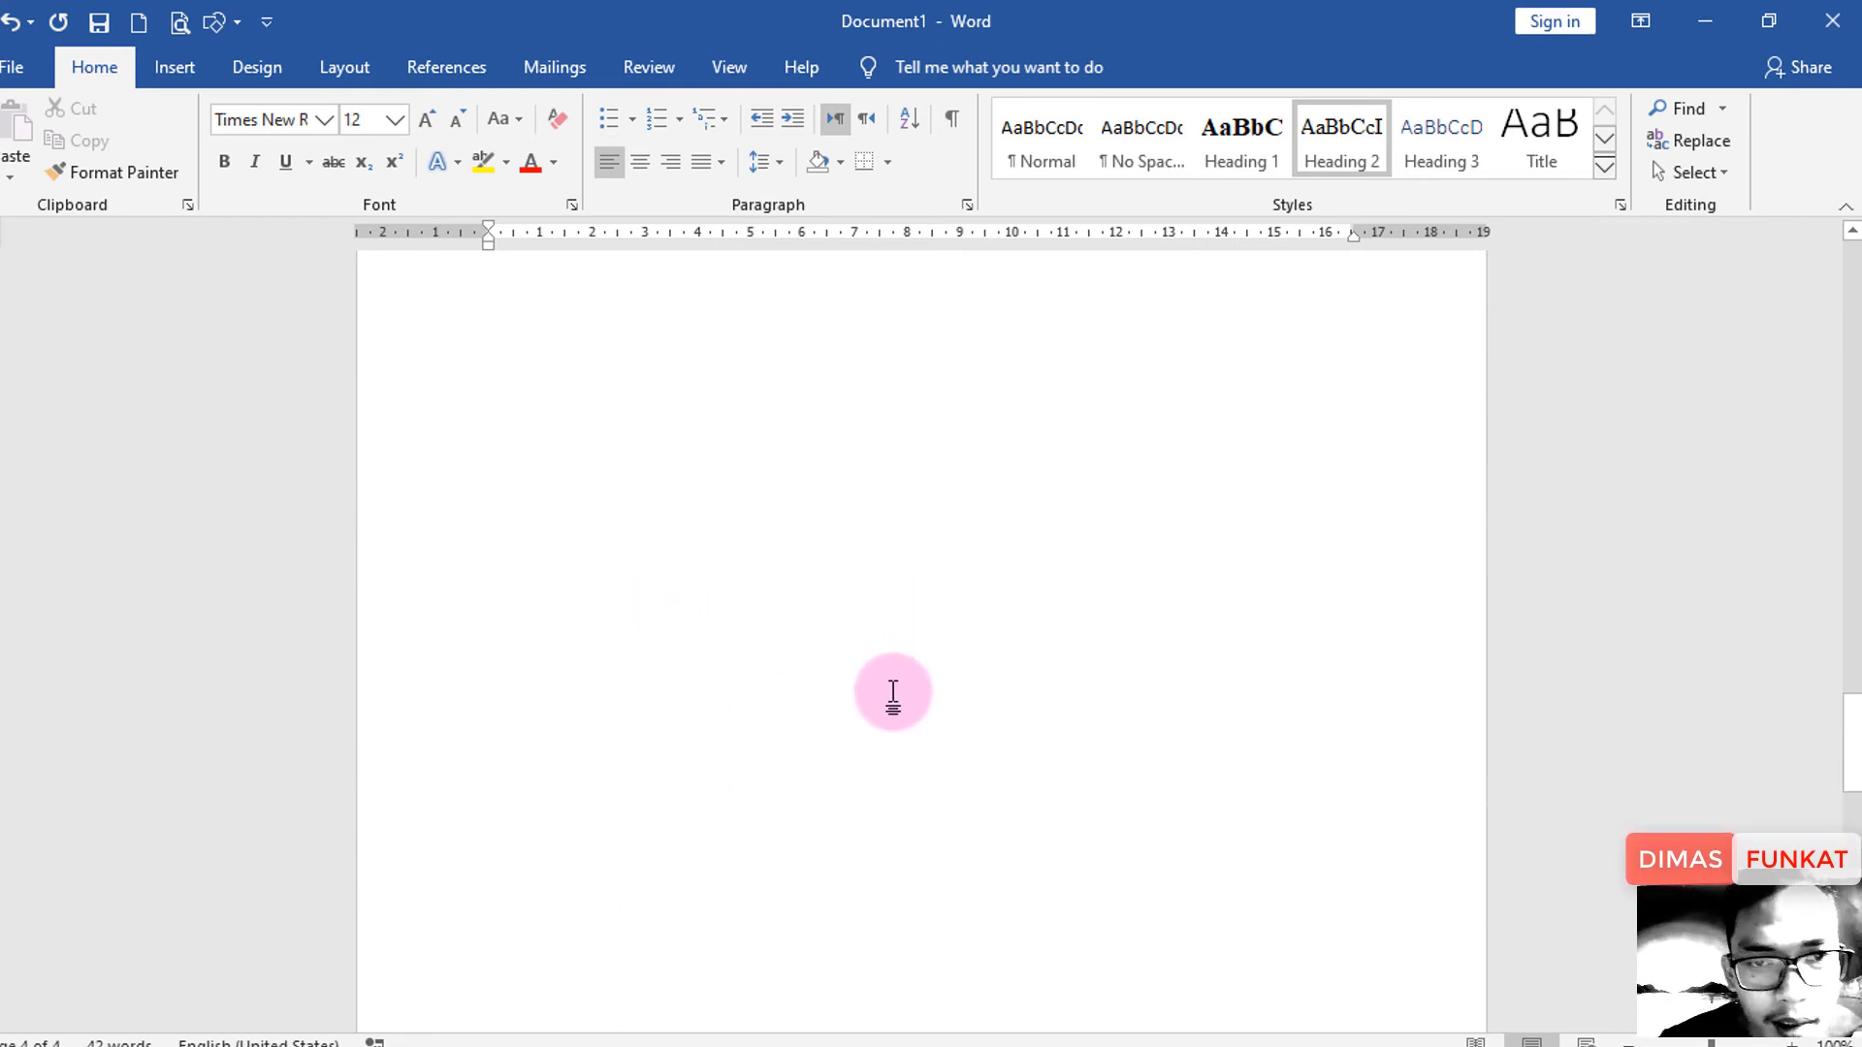
pyautogui.scroll(15, 893, 691)
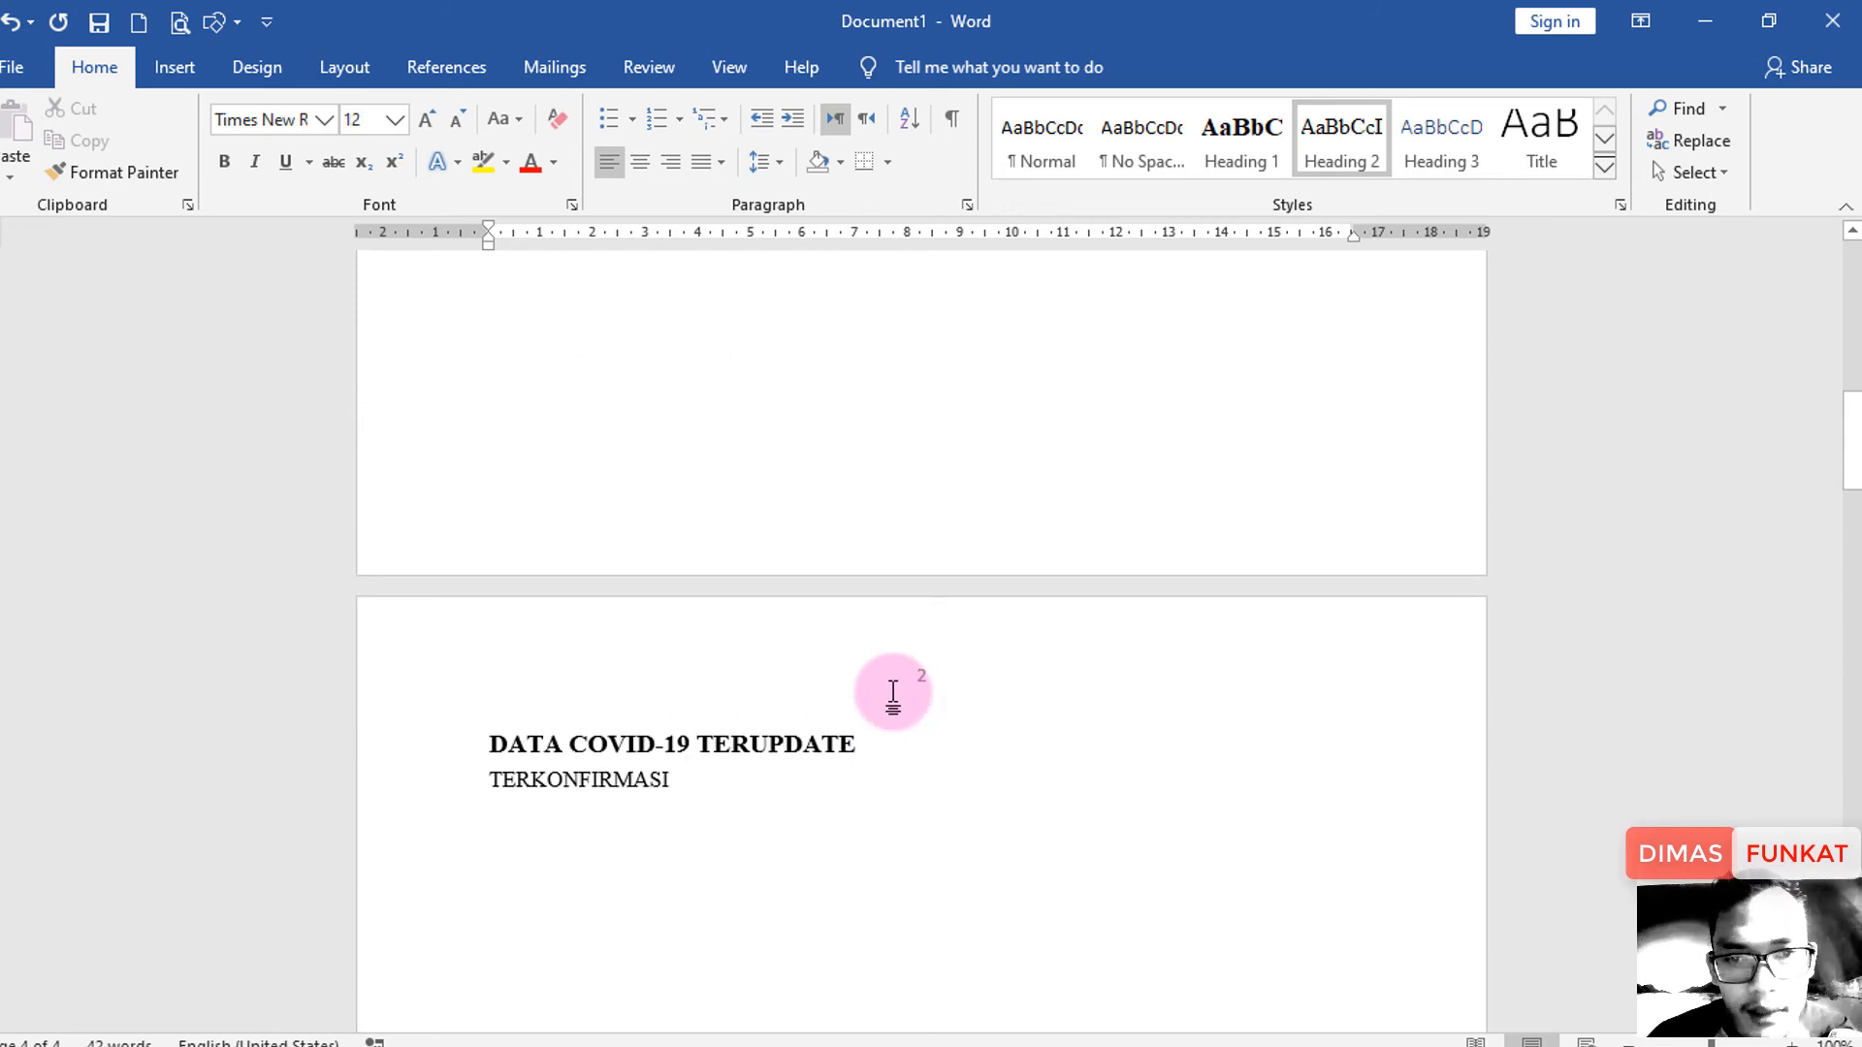
pyautogui.scroll(4, 890, 621)
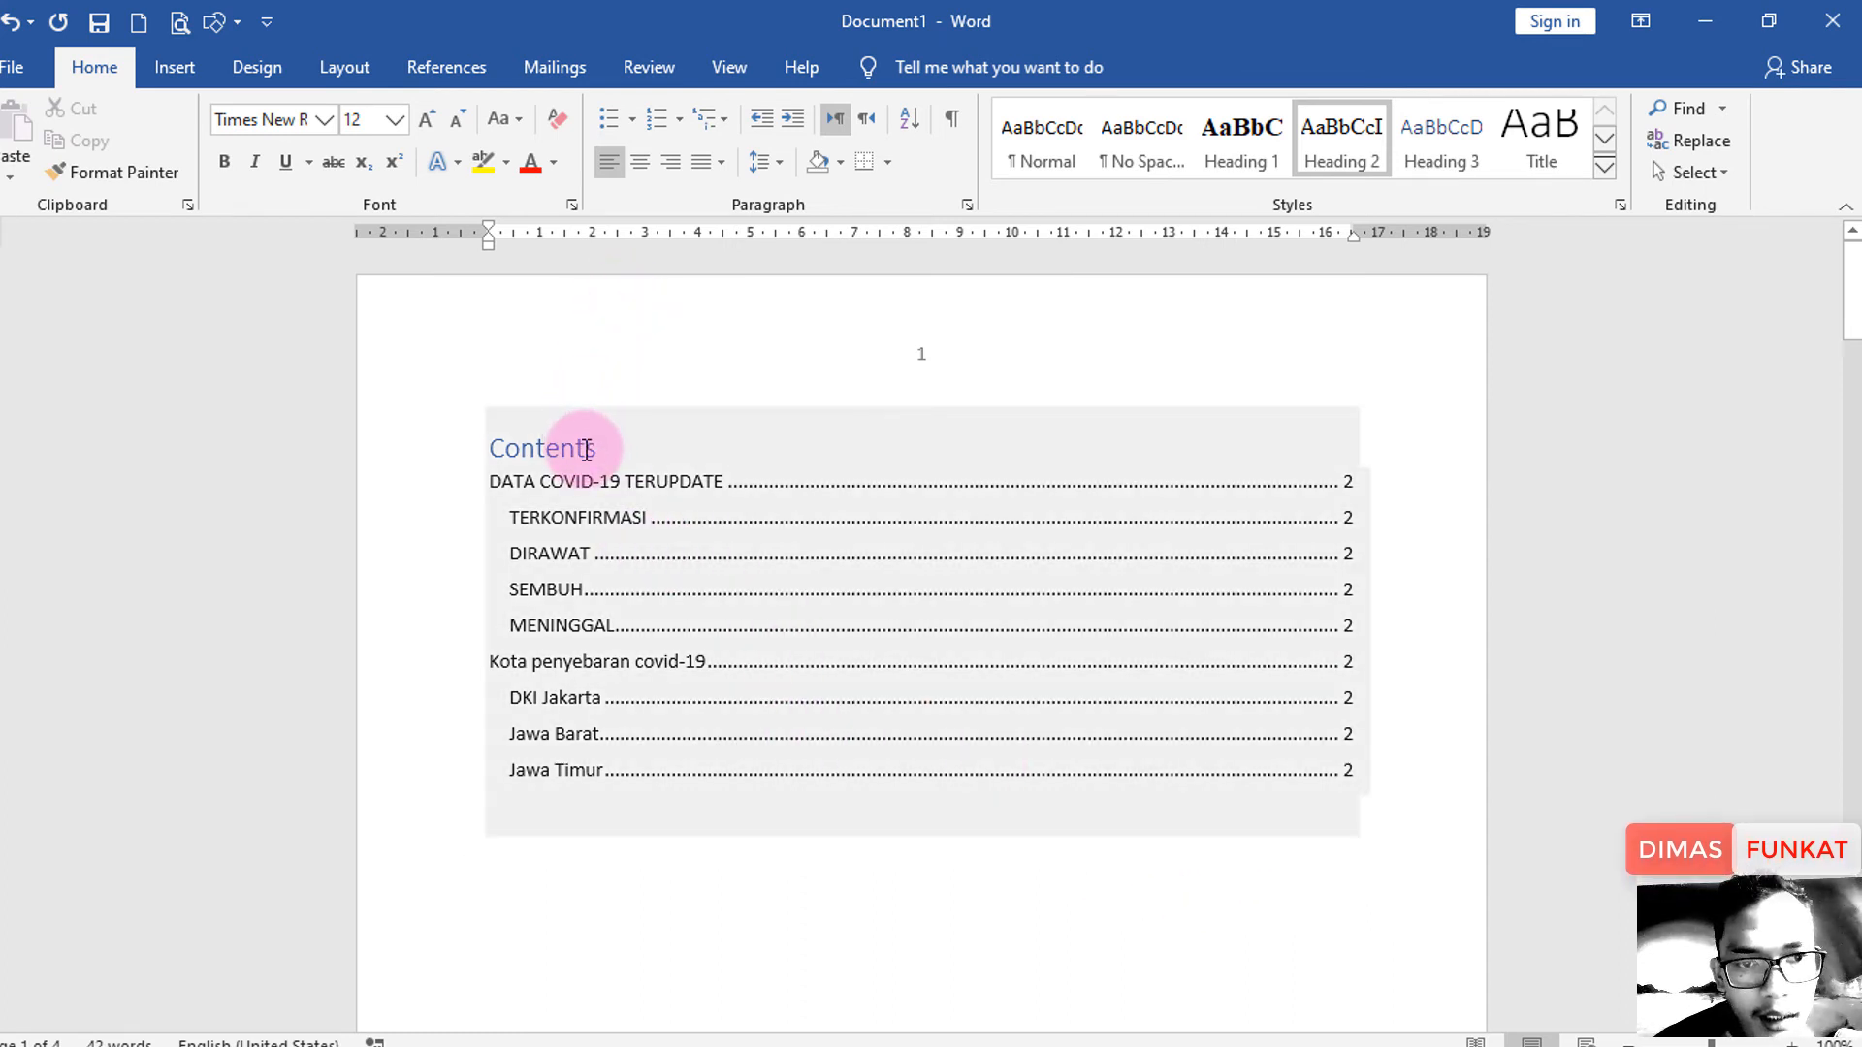
pyautogui.click(614, 437)
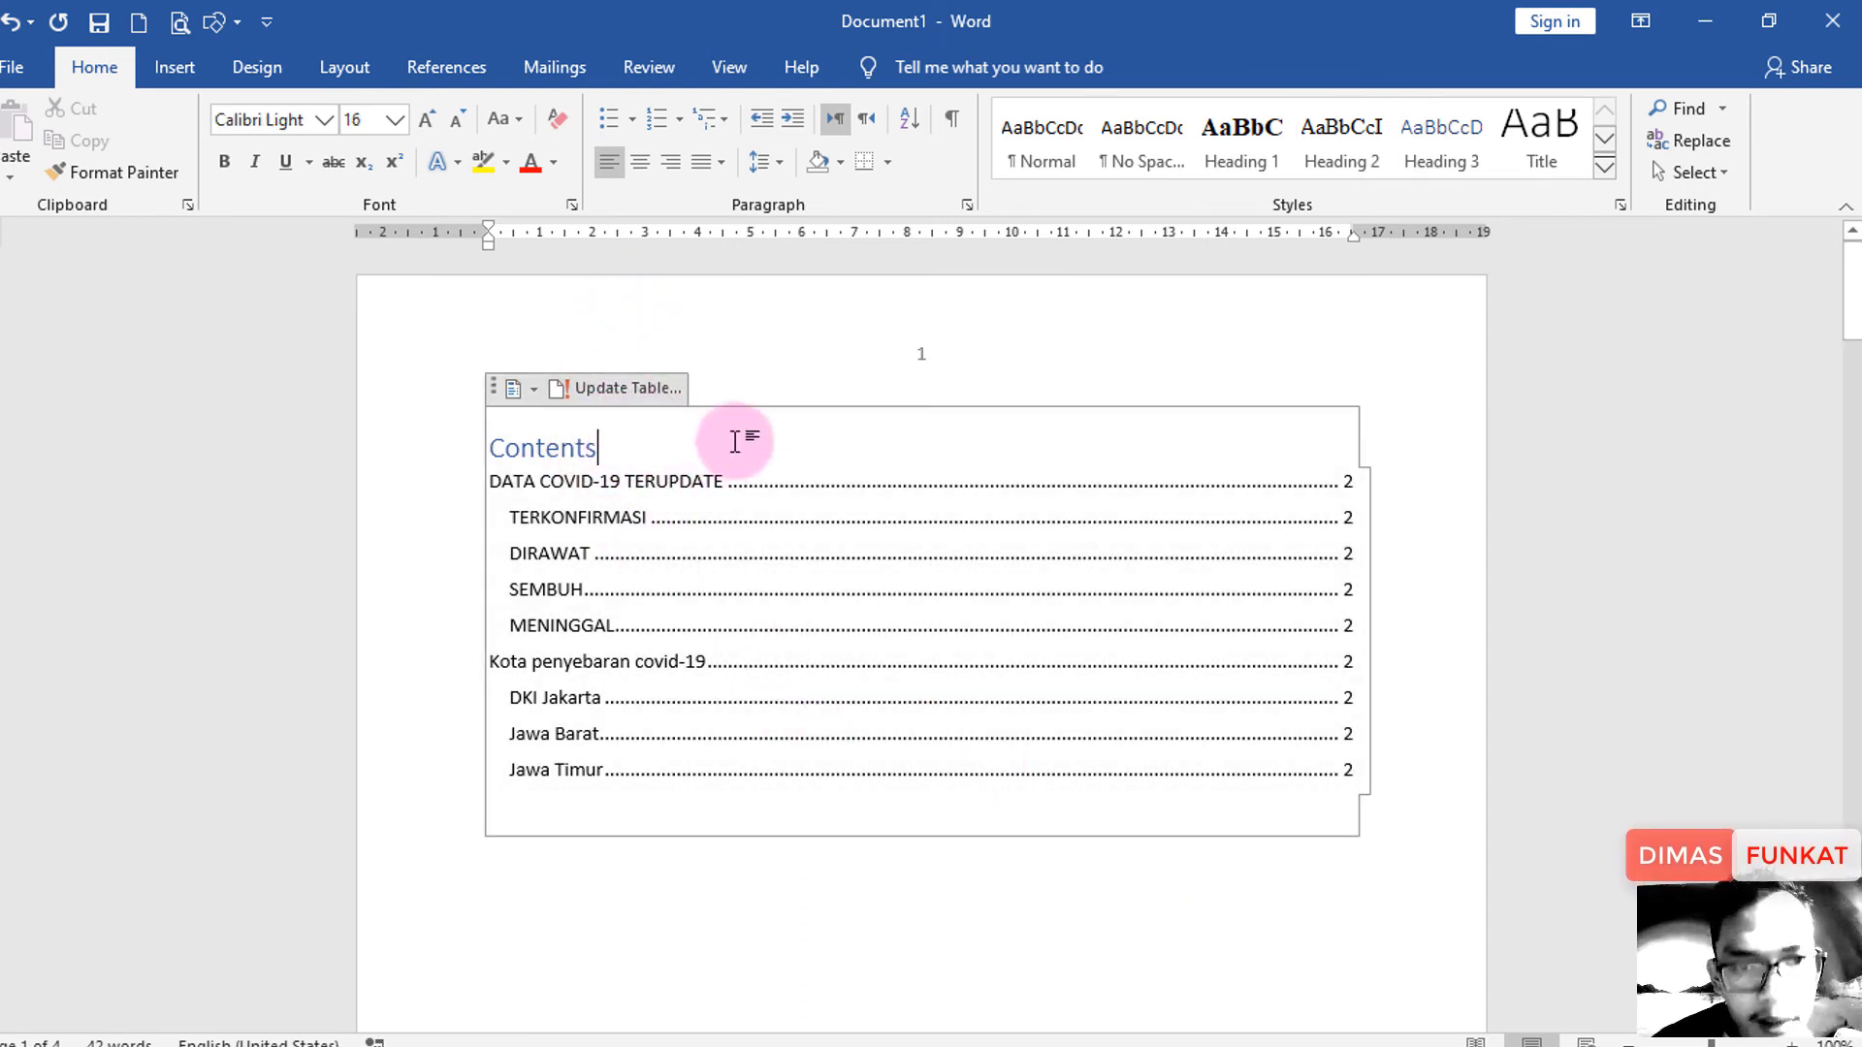
pyautogui.click(598, 447)
pyautogui.moveTo(597, 447); pyautogui.dragTo(493, 456)
pyautogui.write('DAFTAR ISI')
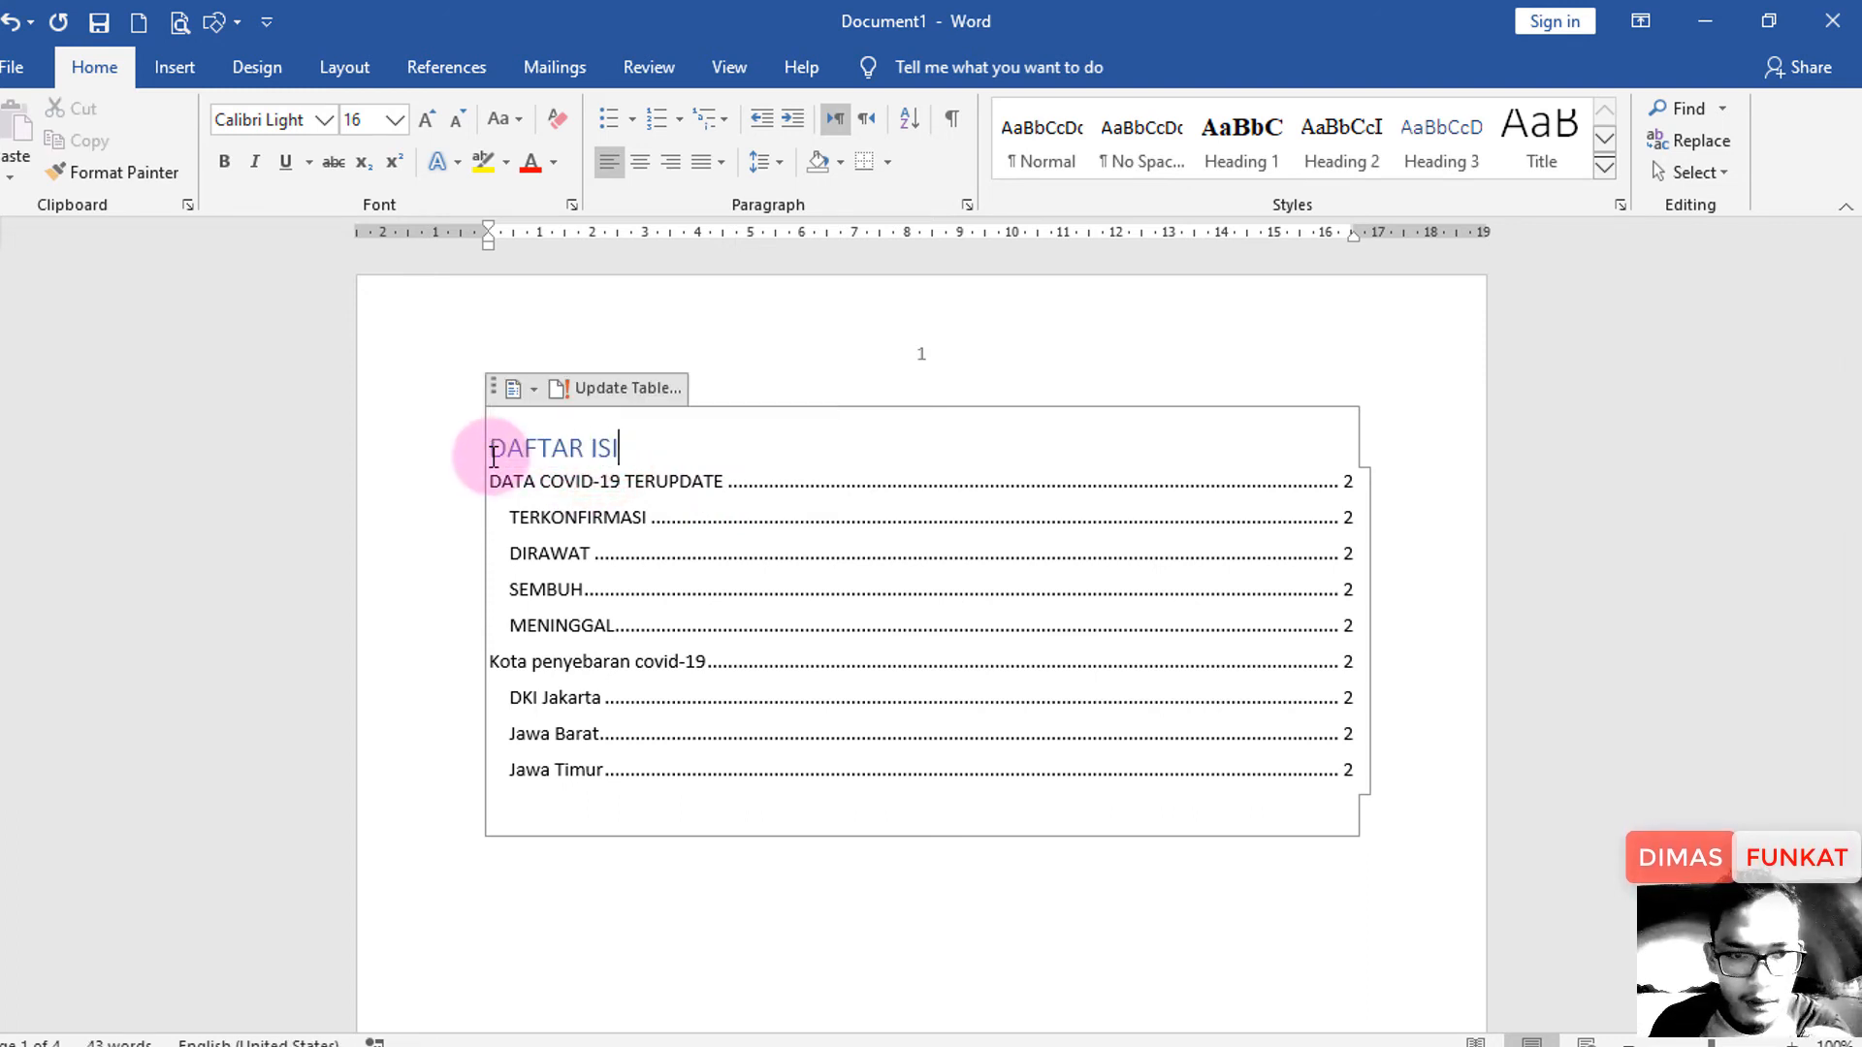
pyautogui.hotkey('ctrl', 'e')
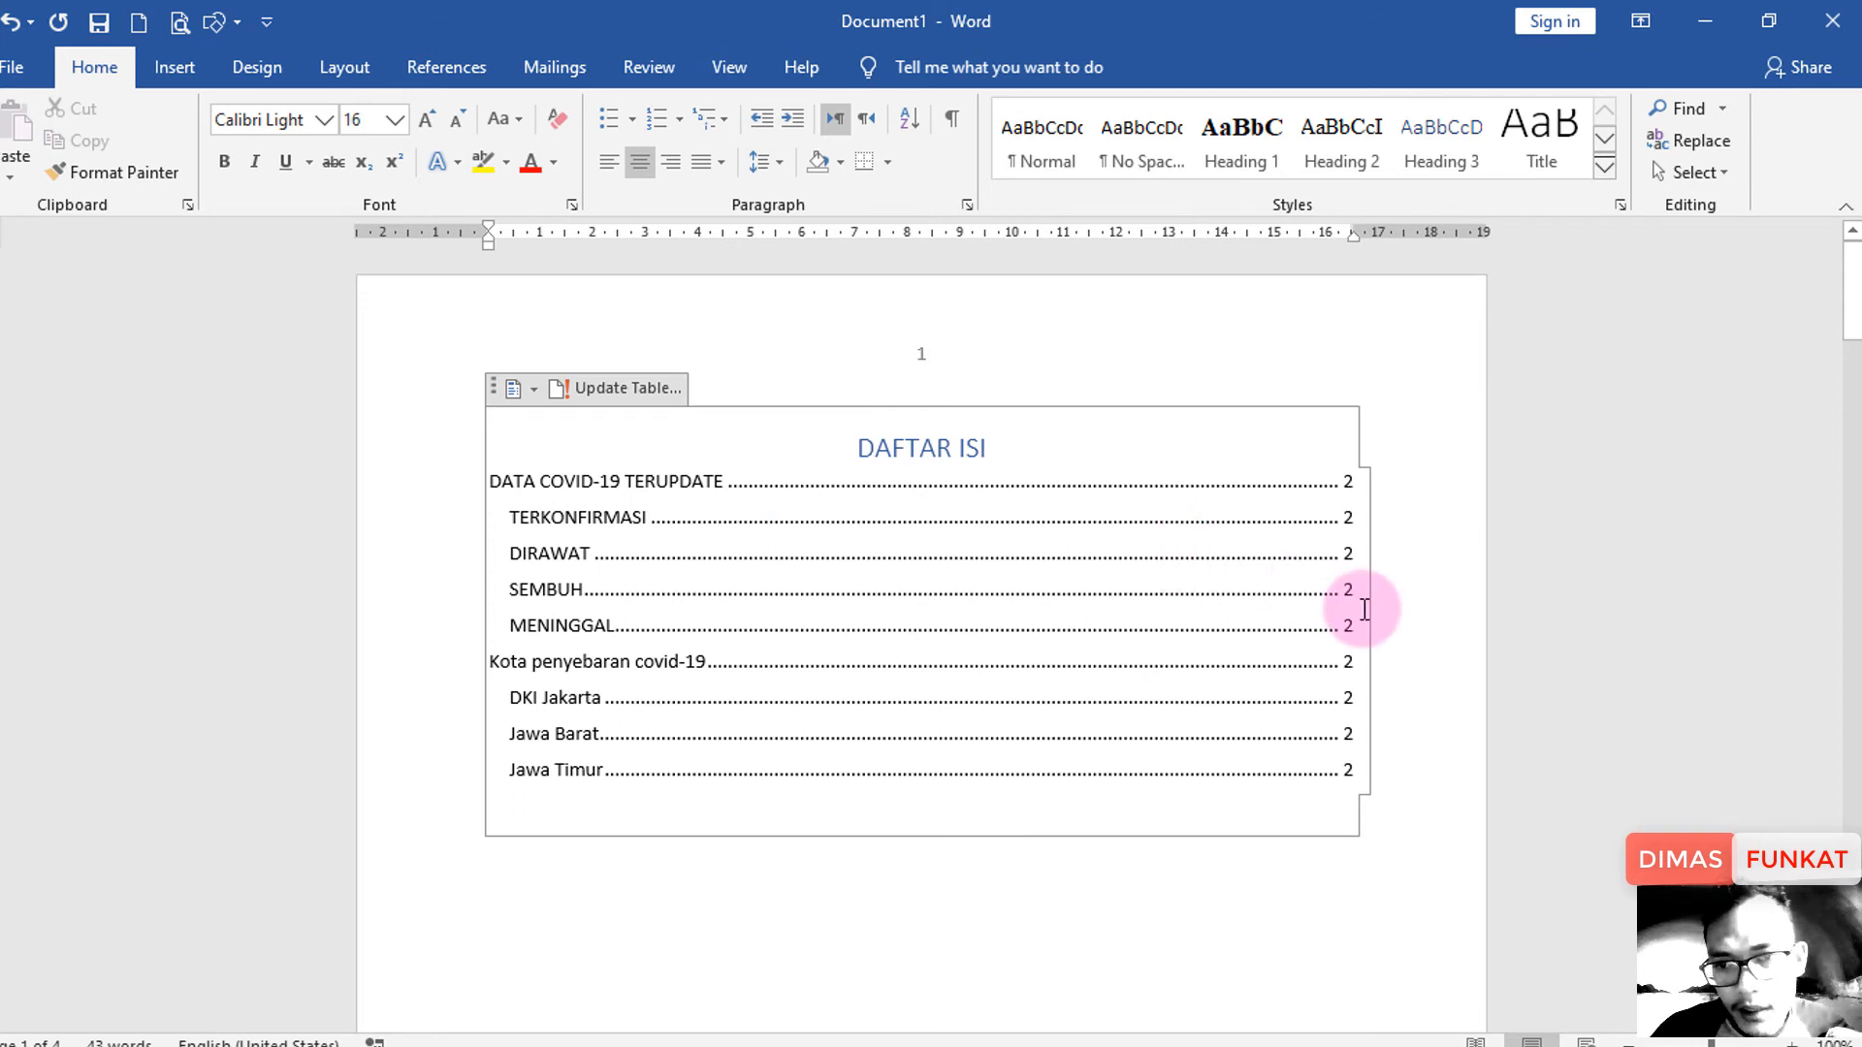
# Check which page each heading is on and compare this with the page numbers in the table of contents.
pyautogui.scroll(-15, 1120, 663)
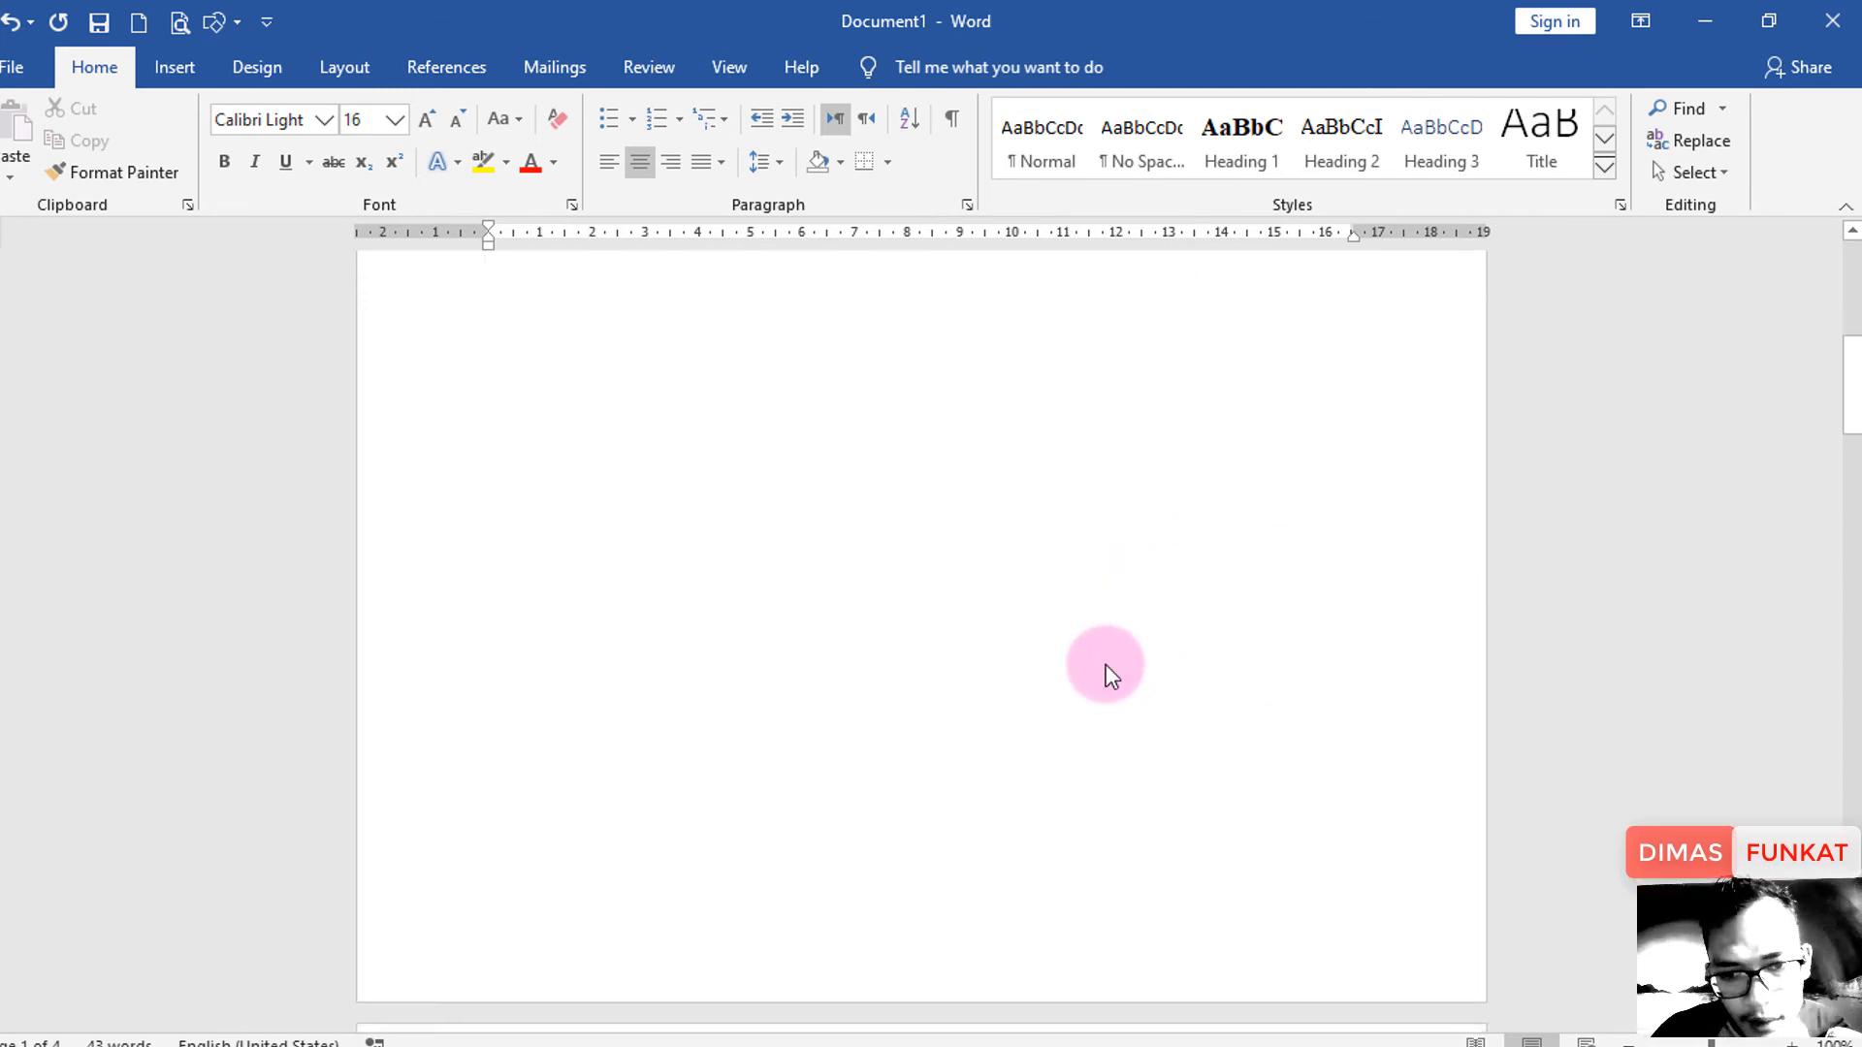
pyautogui.scroll(-3, 777, 445)
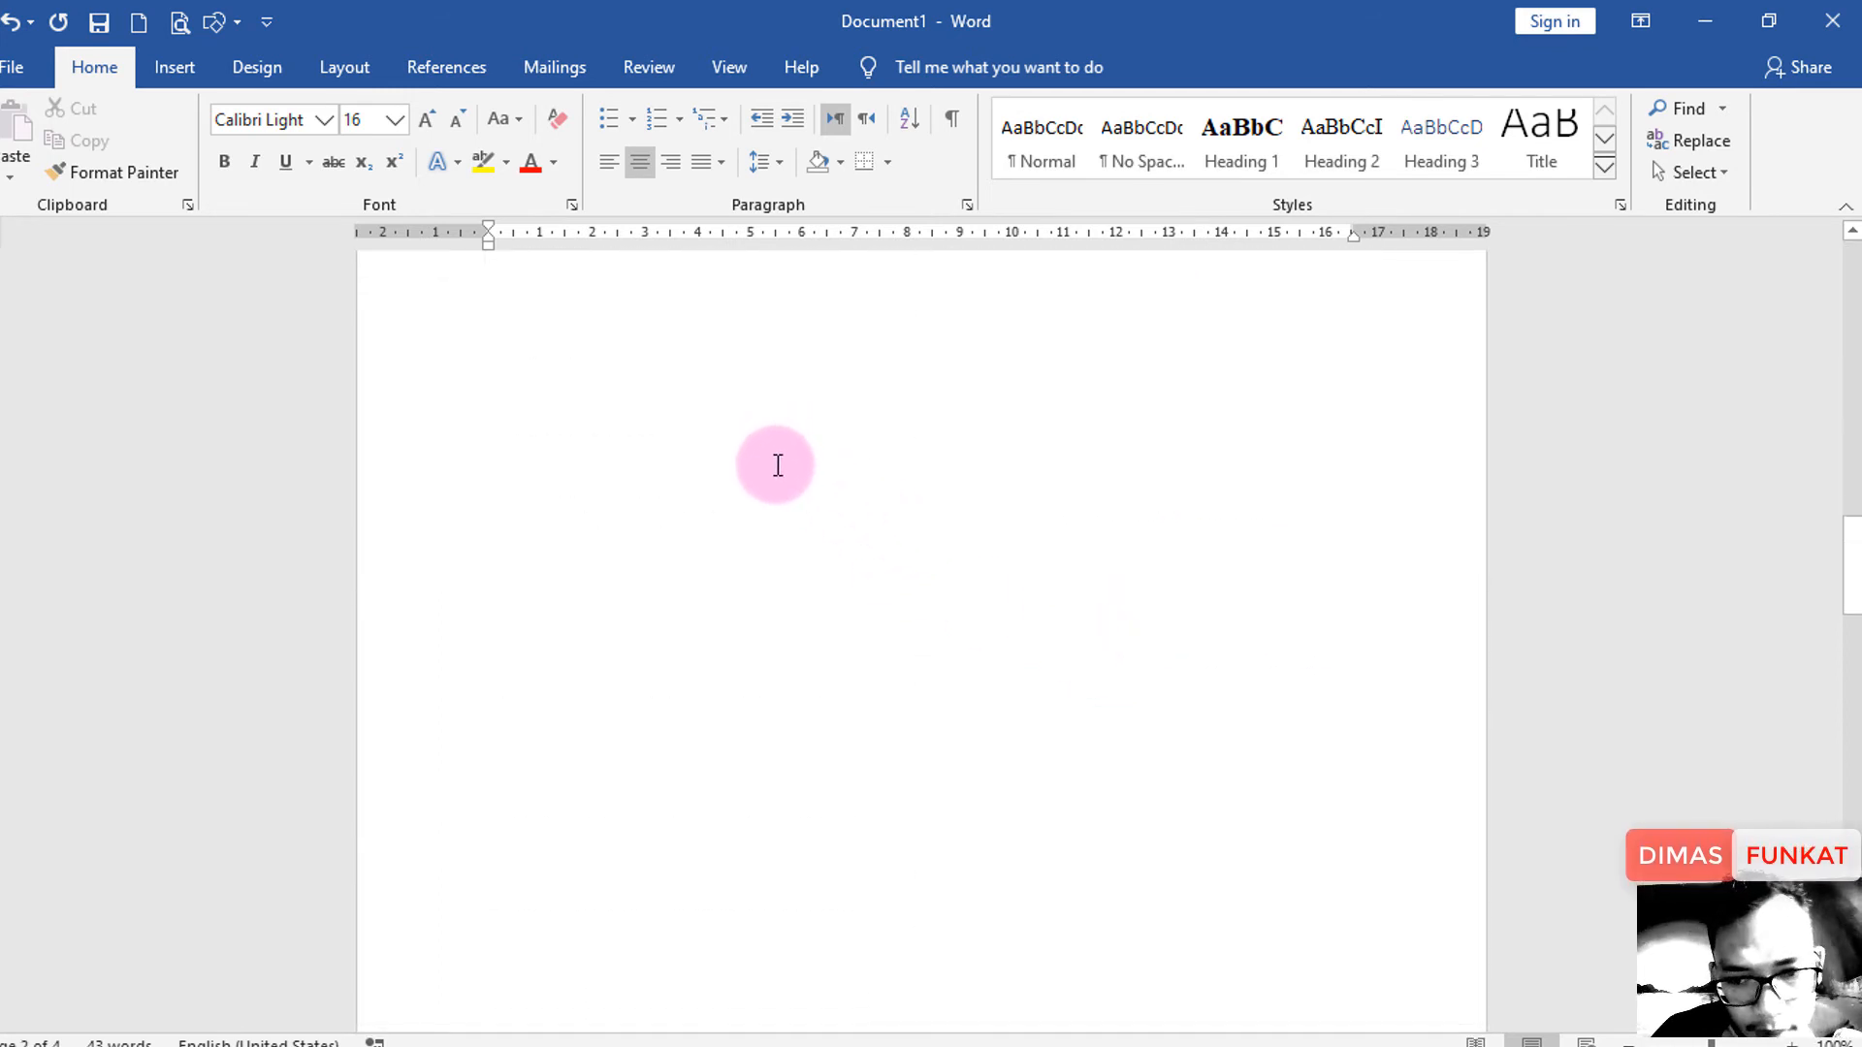
pyautogui.scroll(-5, 769, 486)
pyautogui.scroll(8, 771, 487)
pyautogui.scroll(-8, 771, 487)
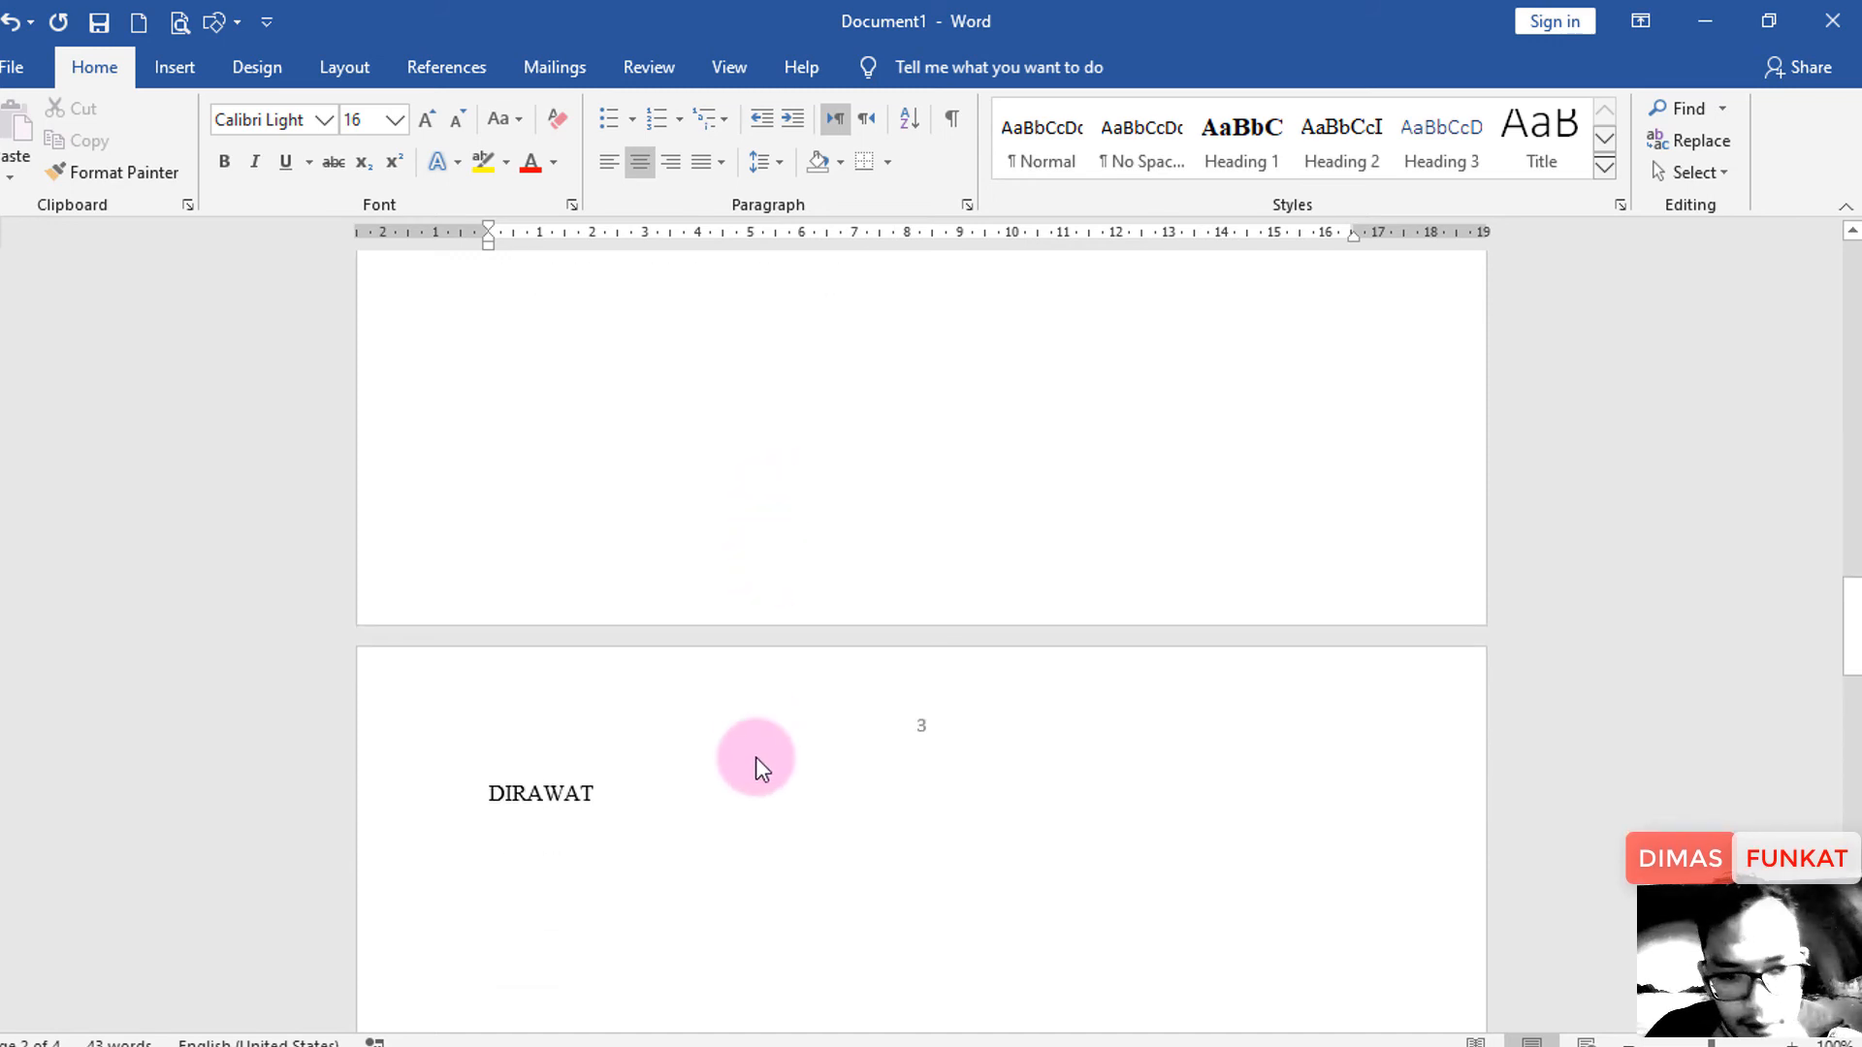
pyautogui.scroll(-12, 862, 695)
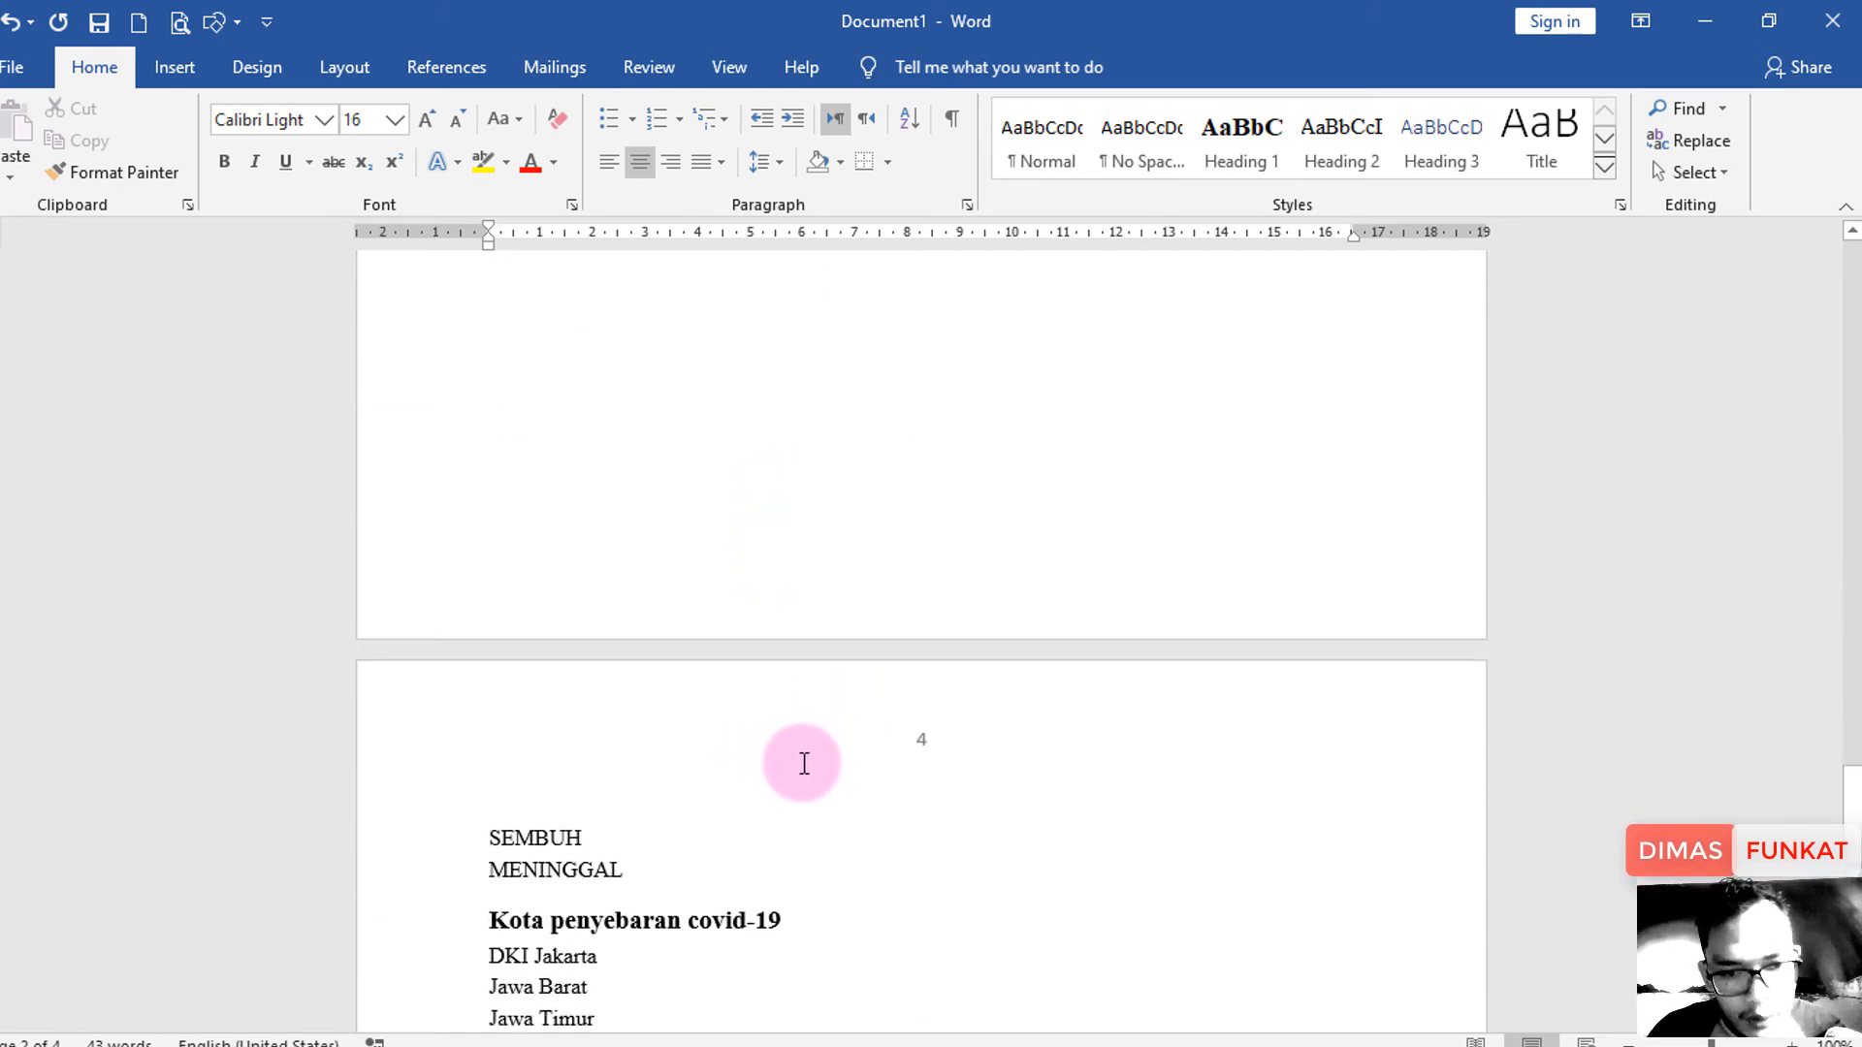
pyautogui.scroll(20, 927, 619)
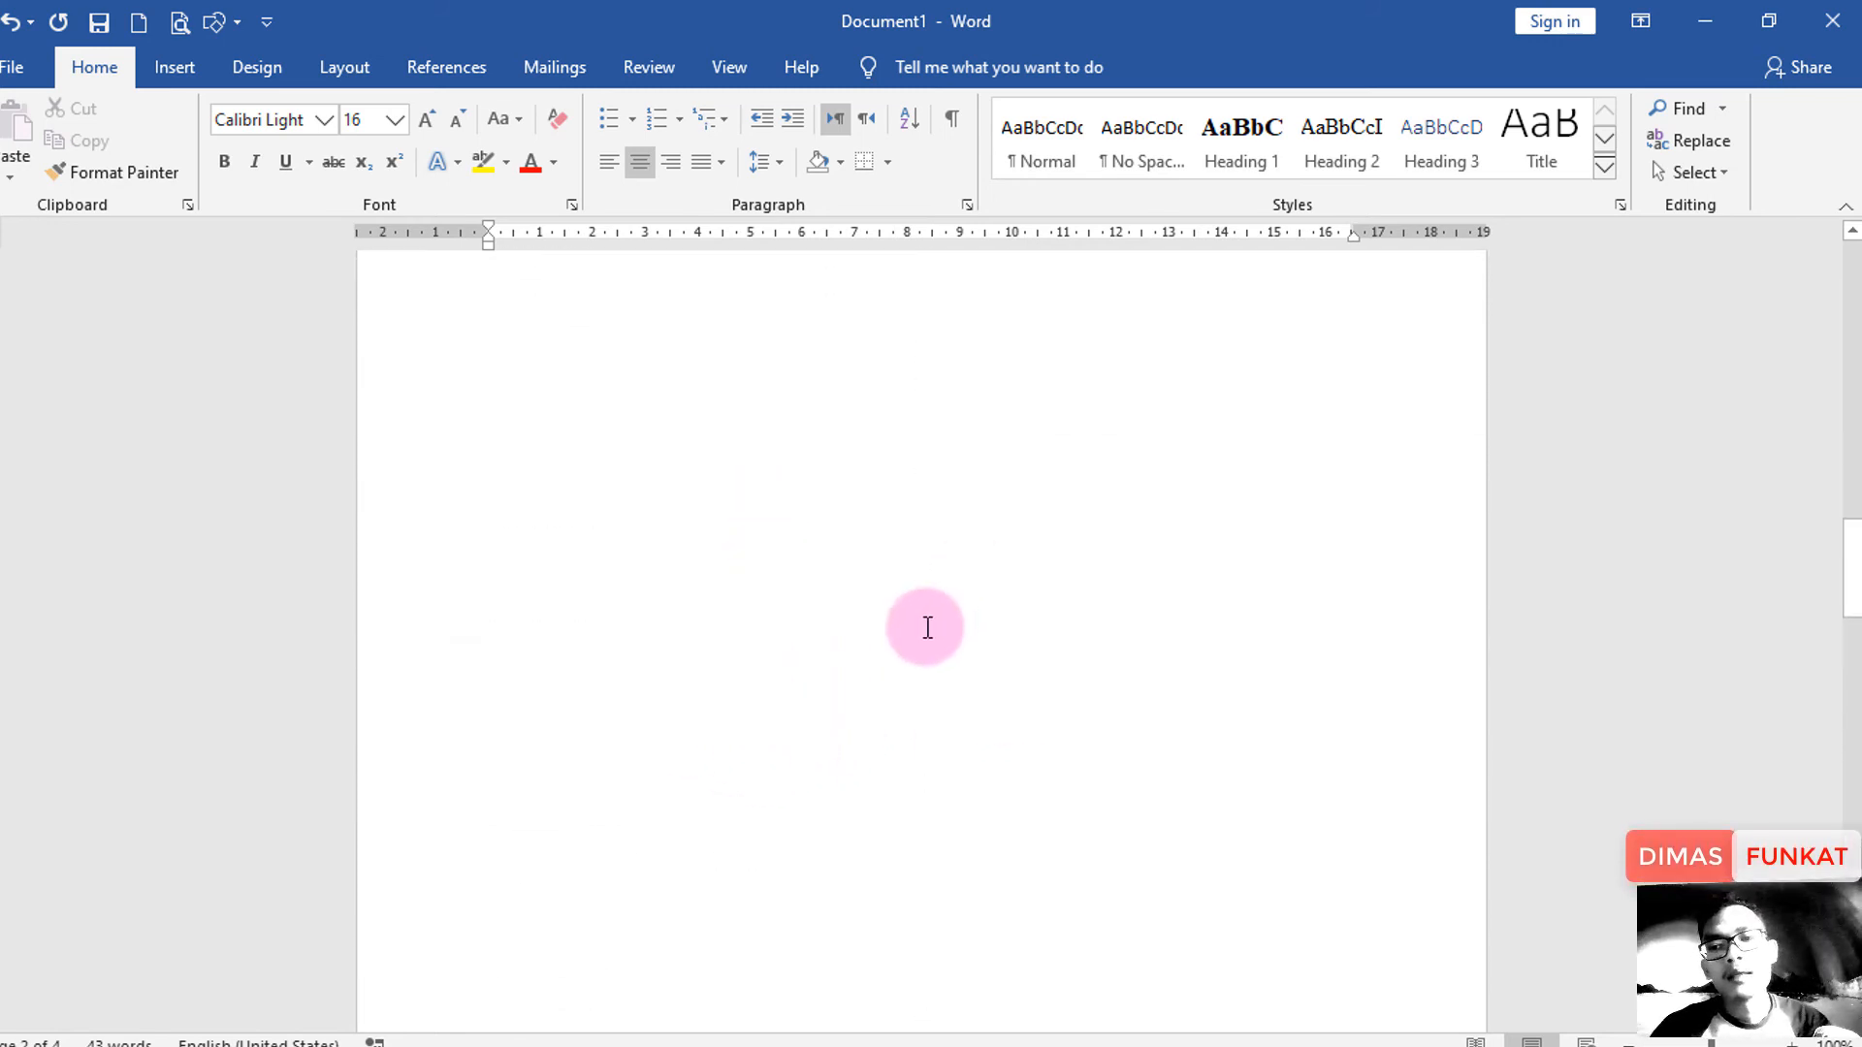
pyautogui.click(876, 669)
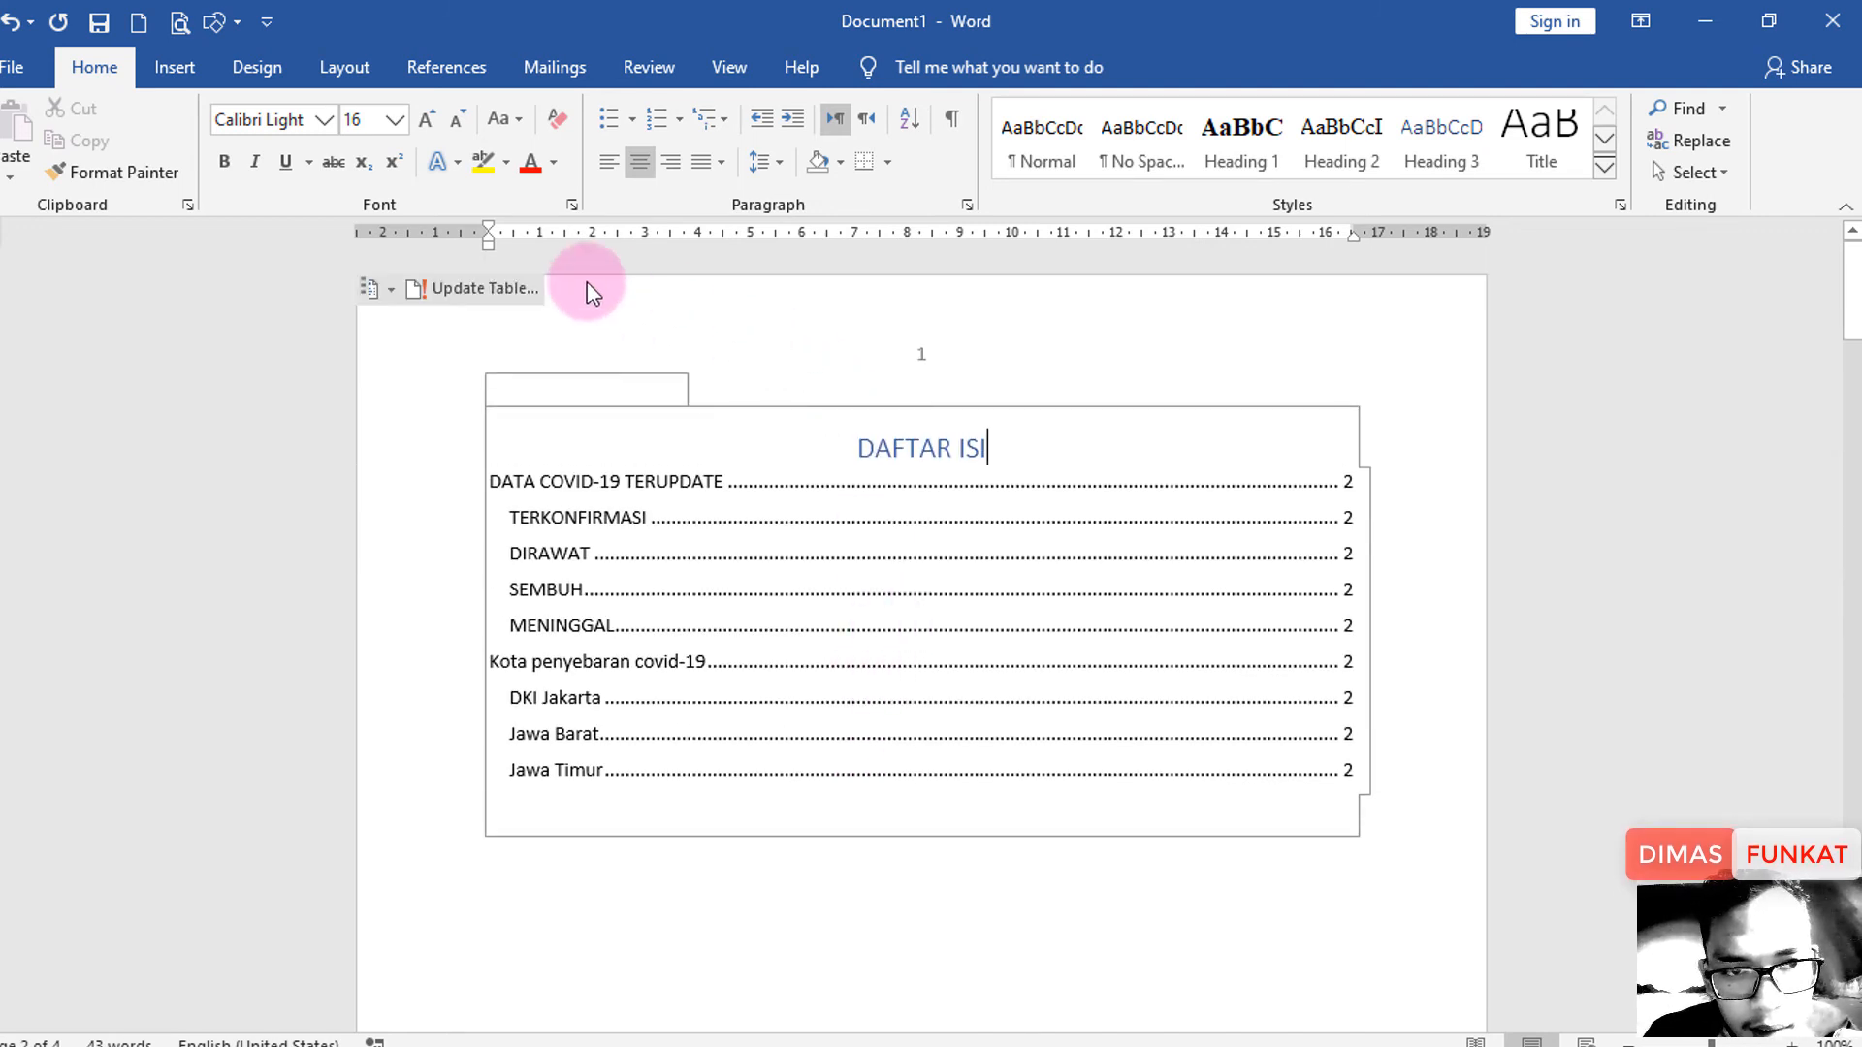
# Update the entire DAFTAR ISI table of contents, including its entries and page numbers.
pyautogui.click(615, 436)
pyautogui.click(729, 482)
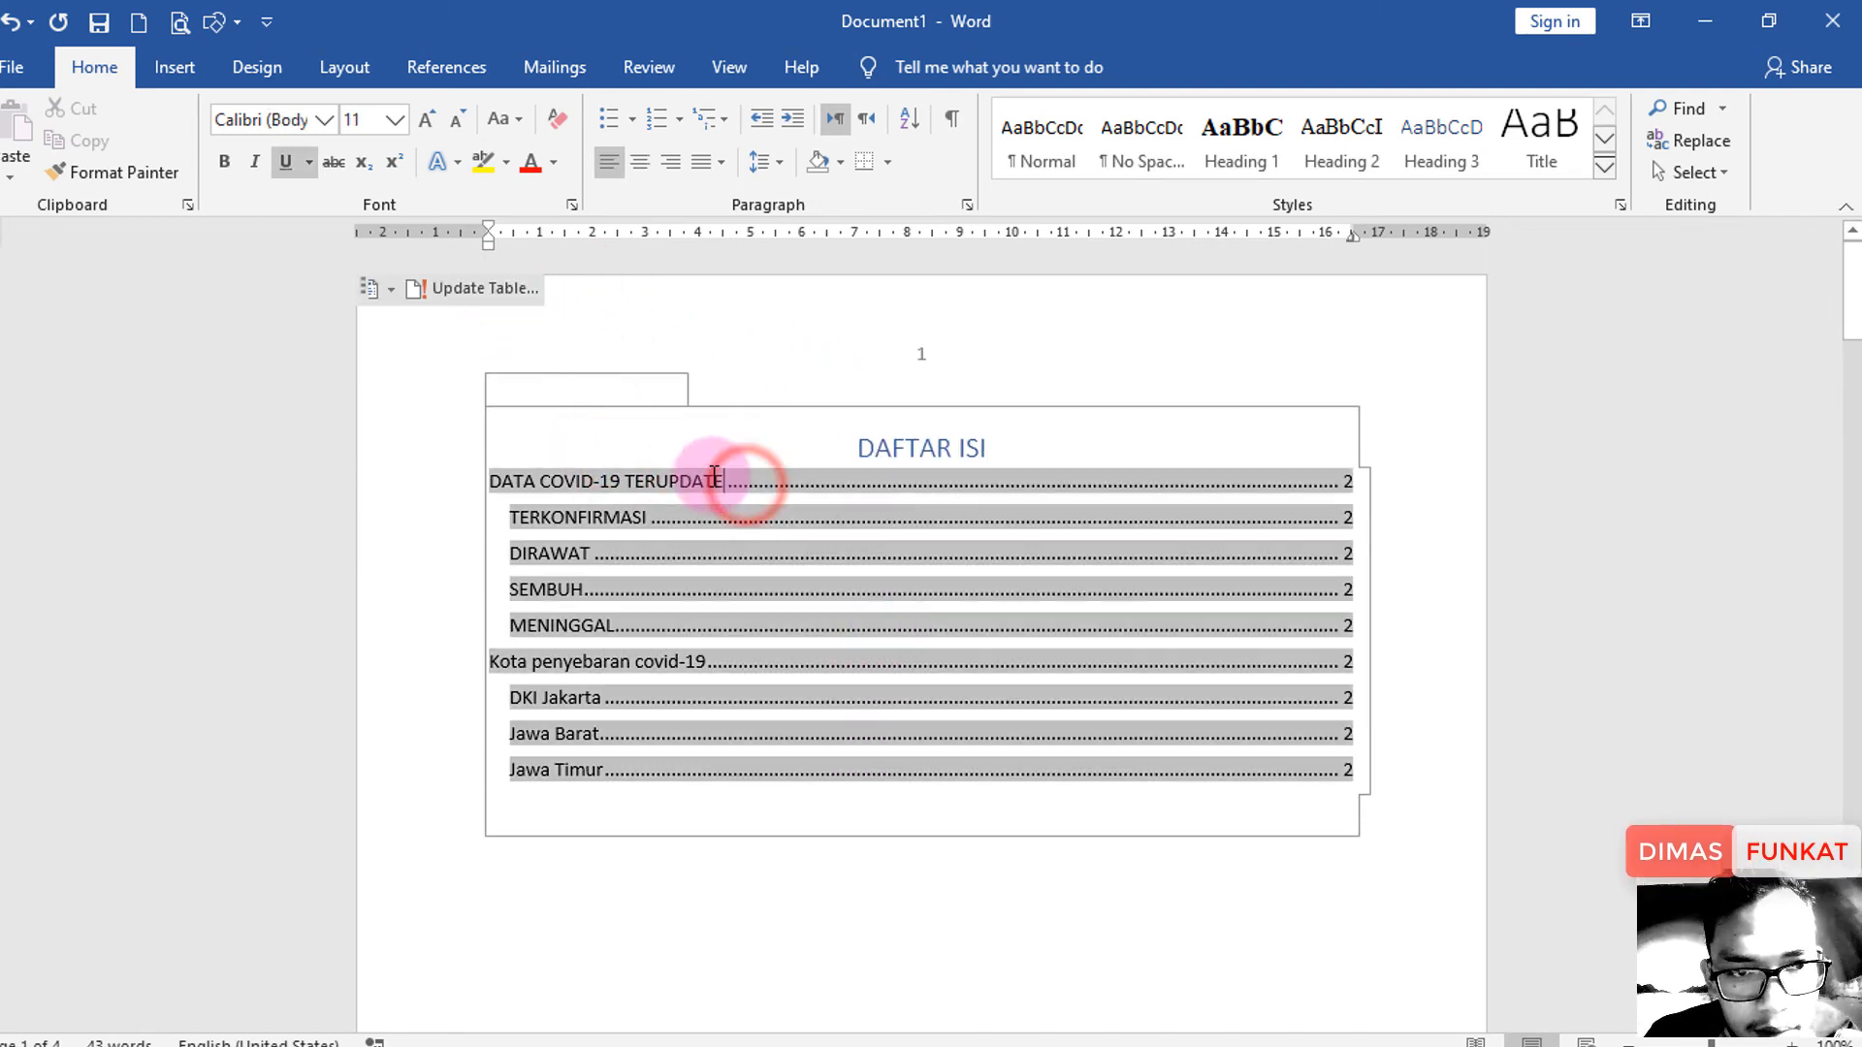
pyautogui.click(499, 291)
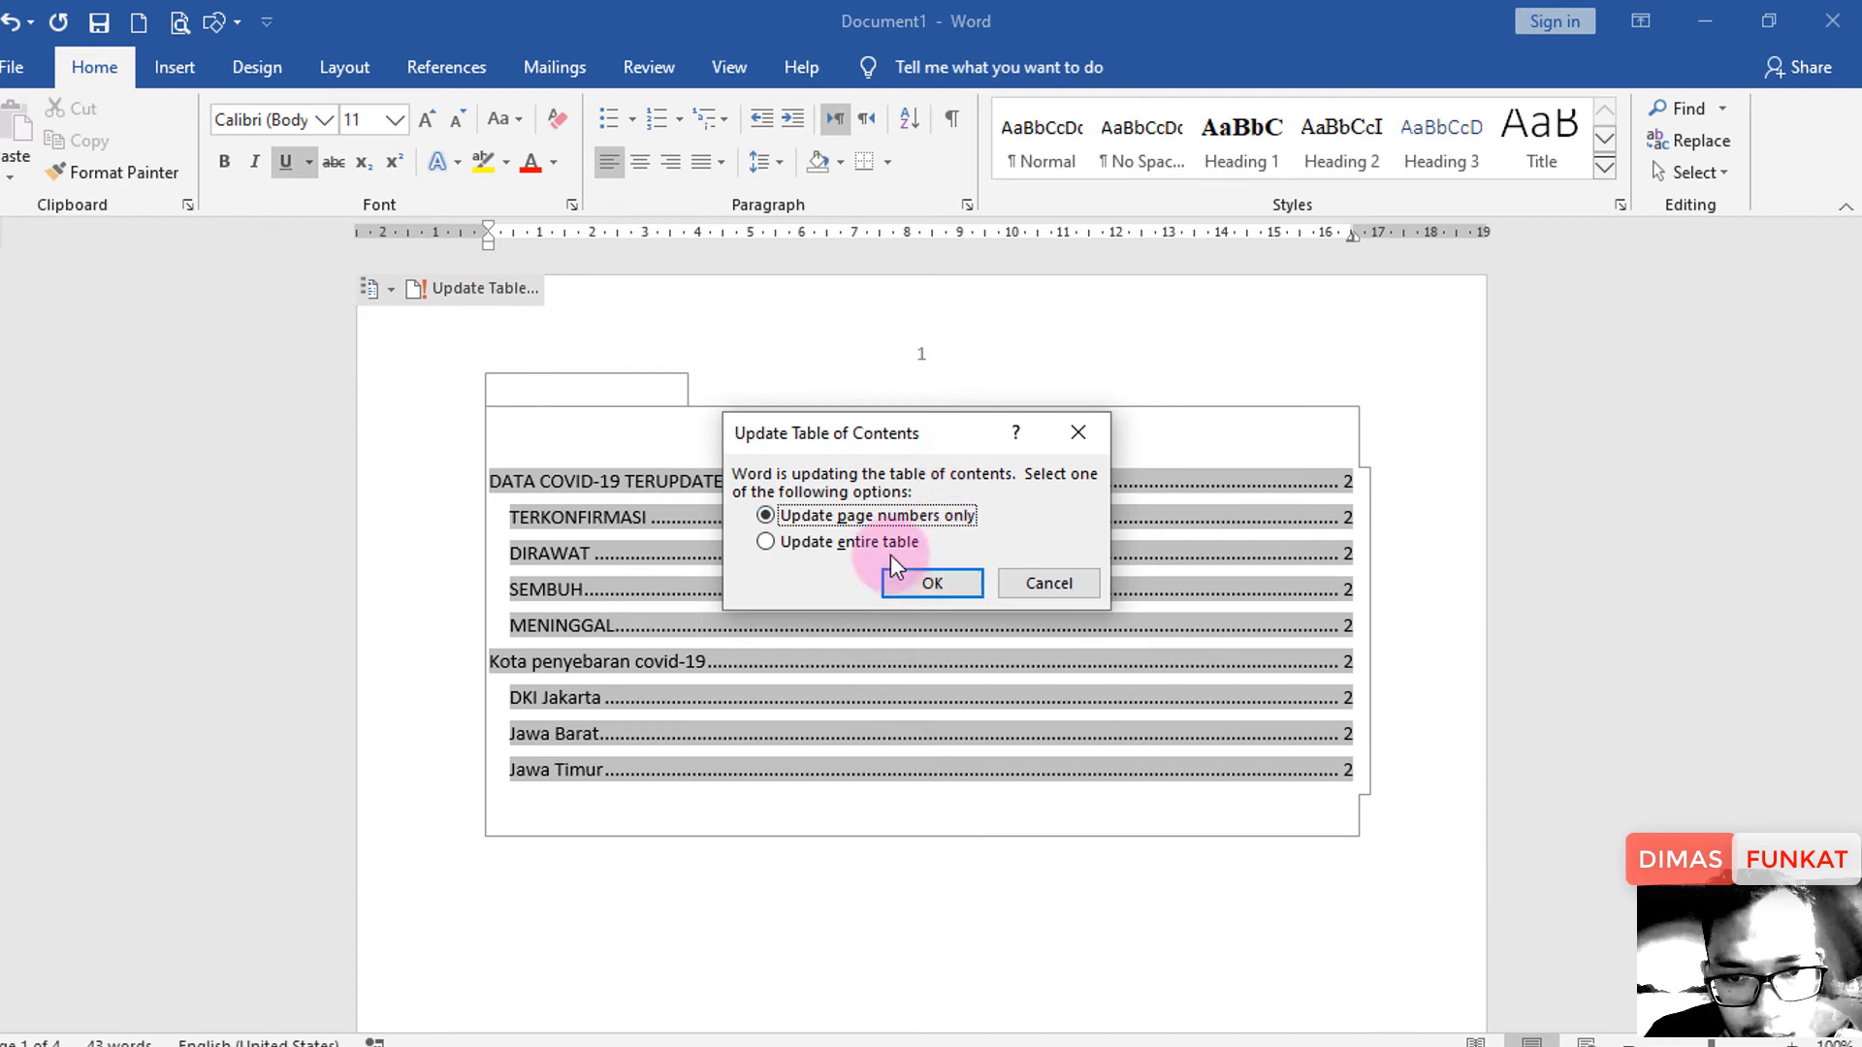
pyautogui.click(884, 545)
pyautogui.click(950, 589)
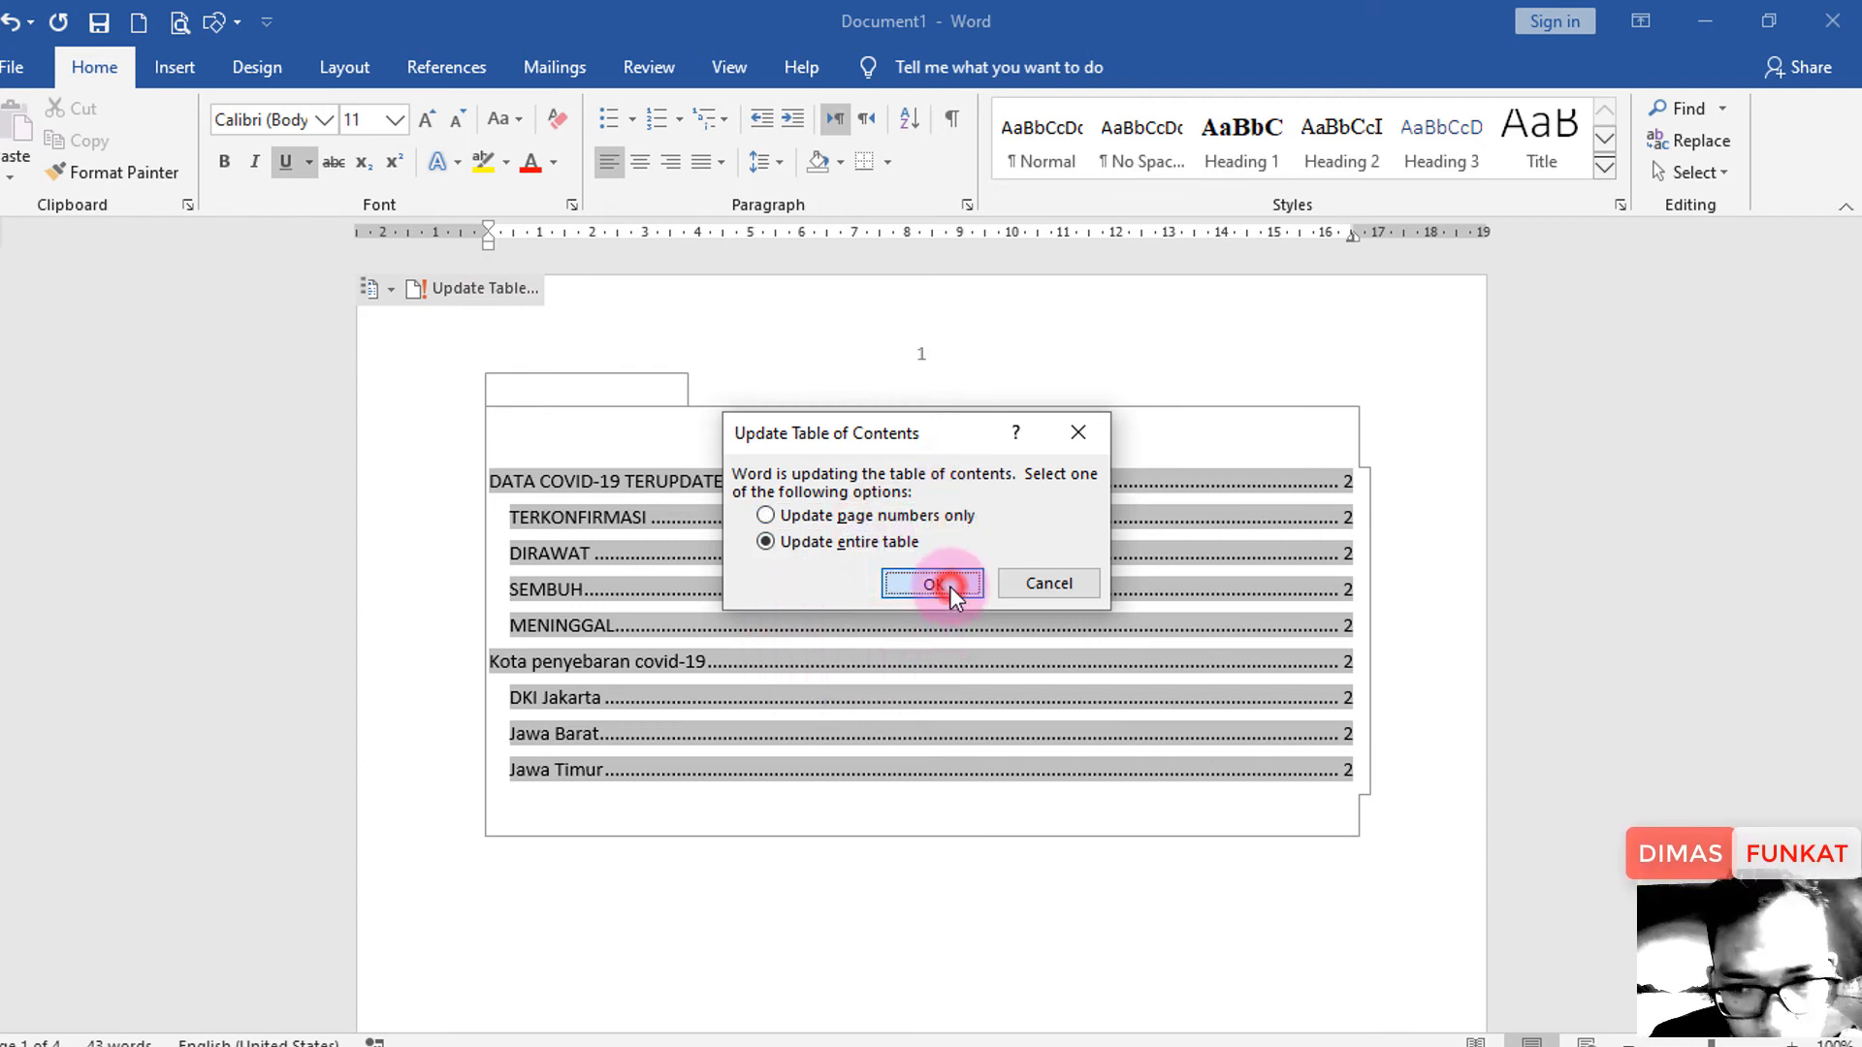
pyautogui.click(1076, 652)
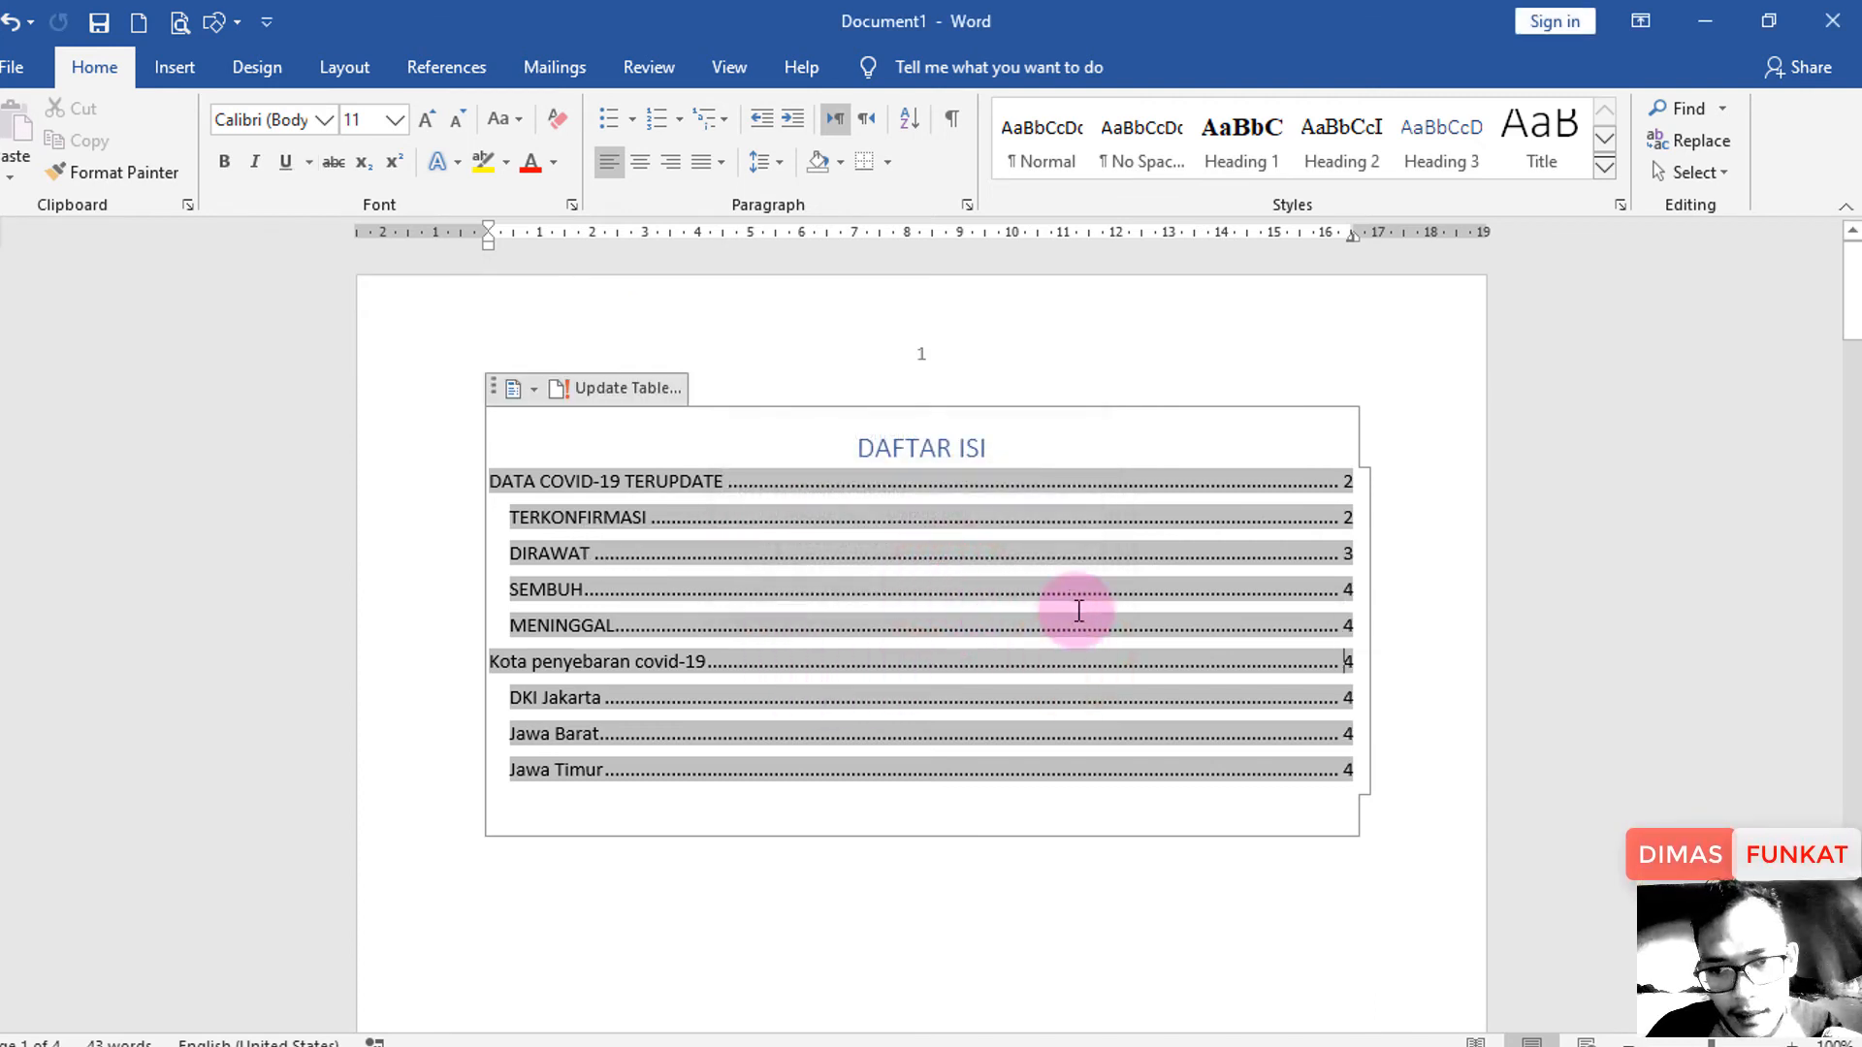
# Follow the TERKONFIRMASI link in the table of contents to its heading and return to the table.
pyautogui.click(1140, 533)
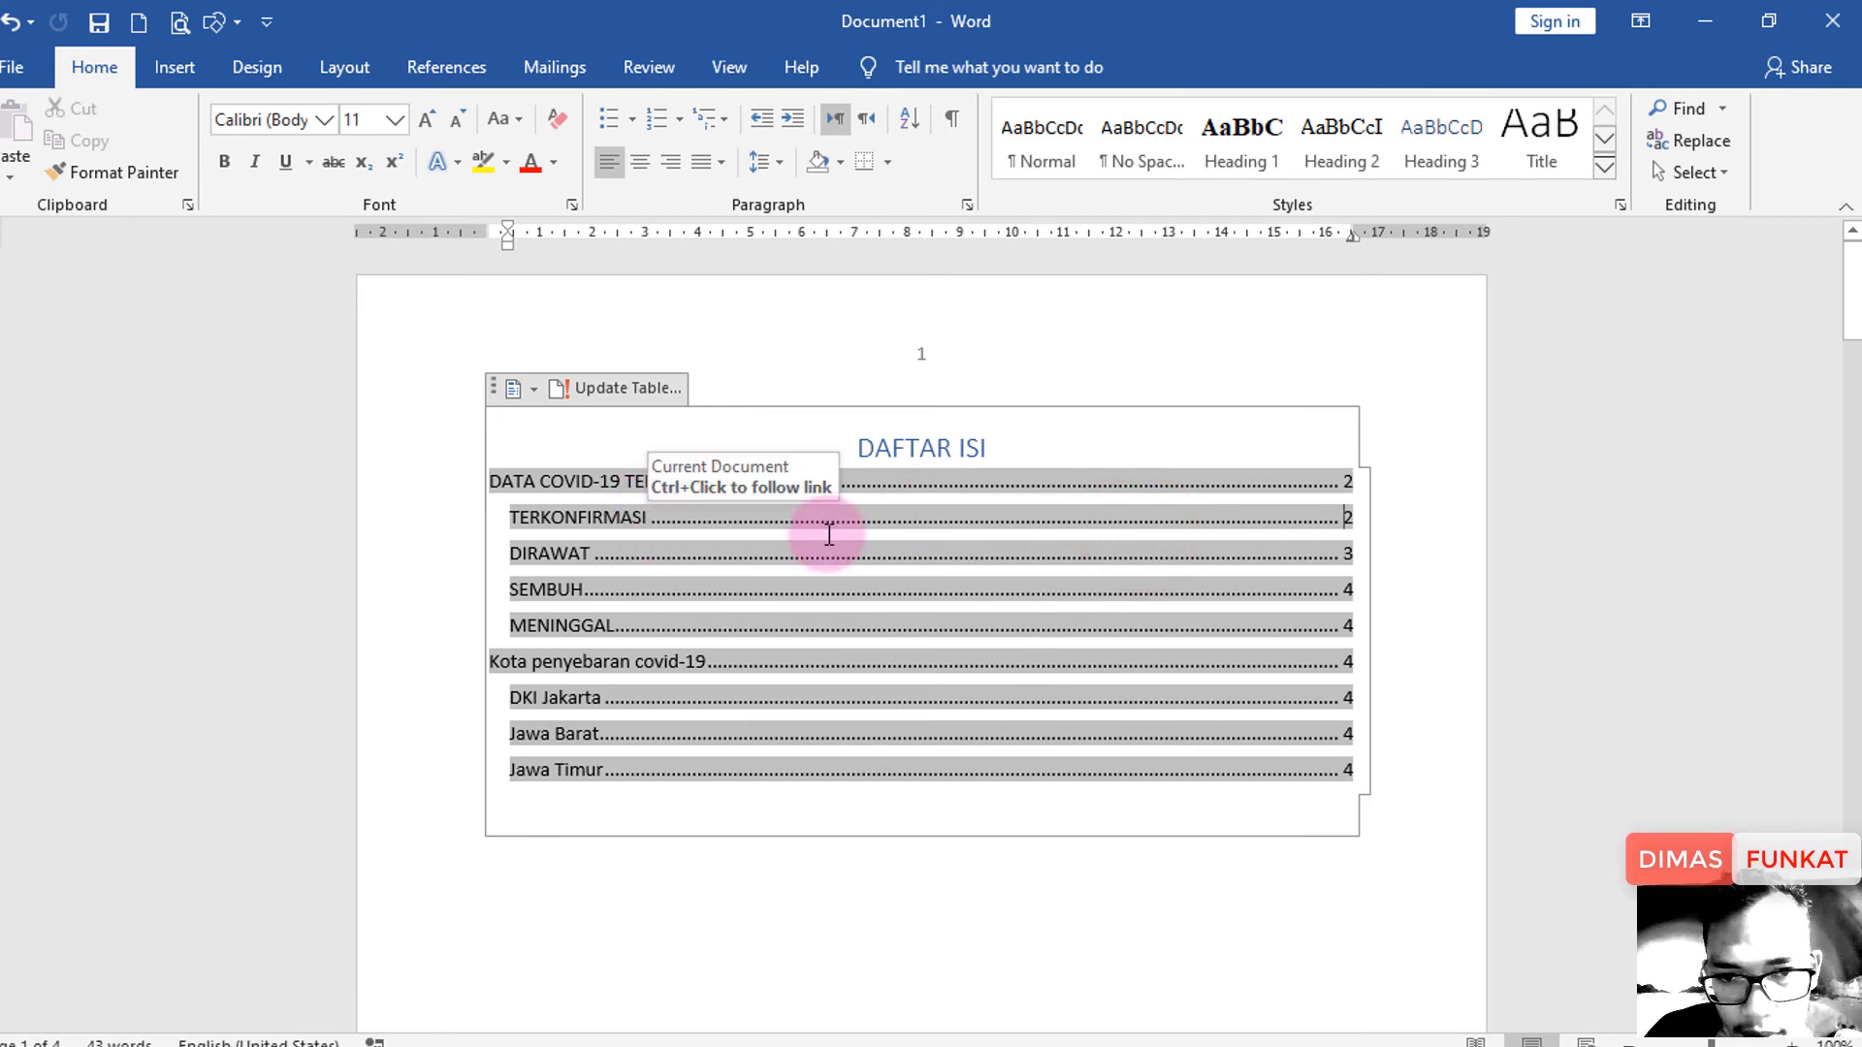
pyautogui.keyDown('ctrl'); pyautogui.click(998, 520); pyautogui.keyUp('ctrl')
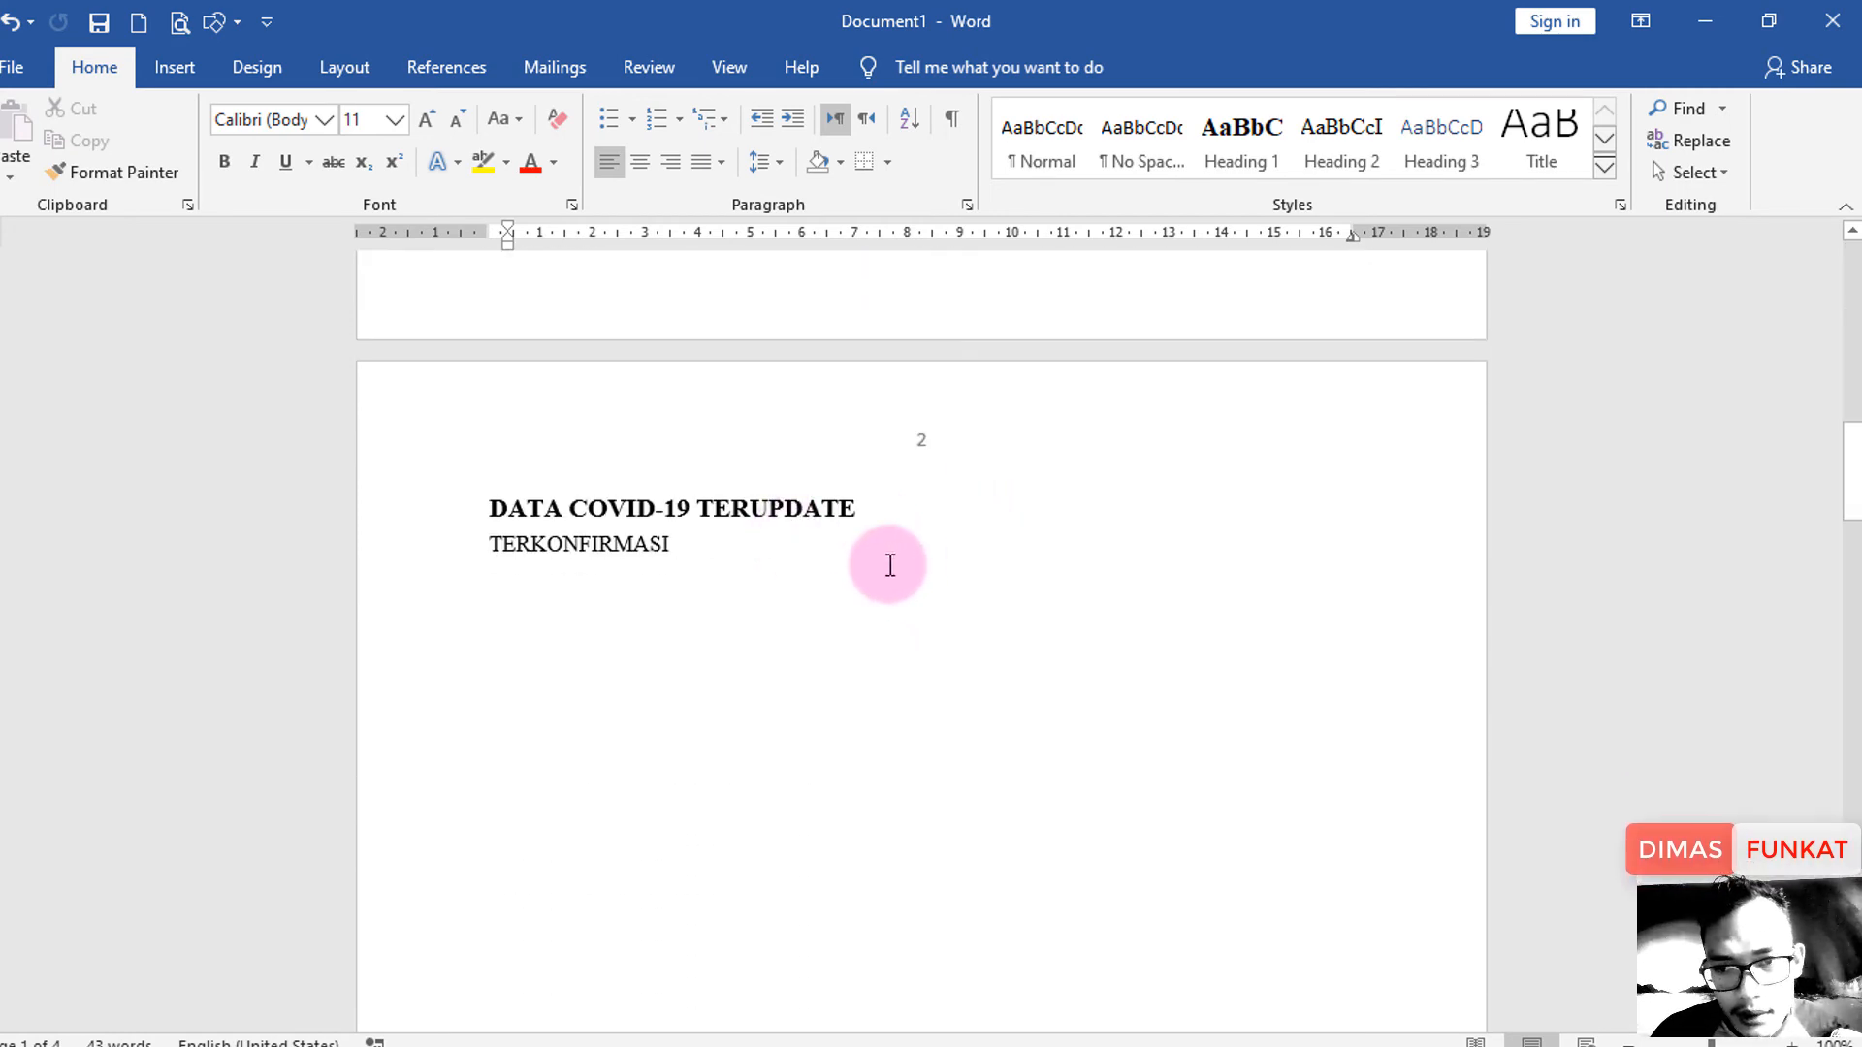
pyautogui.scroll(10, 940, 458)
pyautogui.scroll(3, 915, 491)
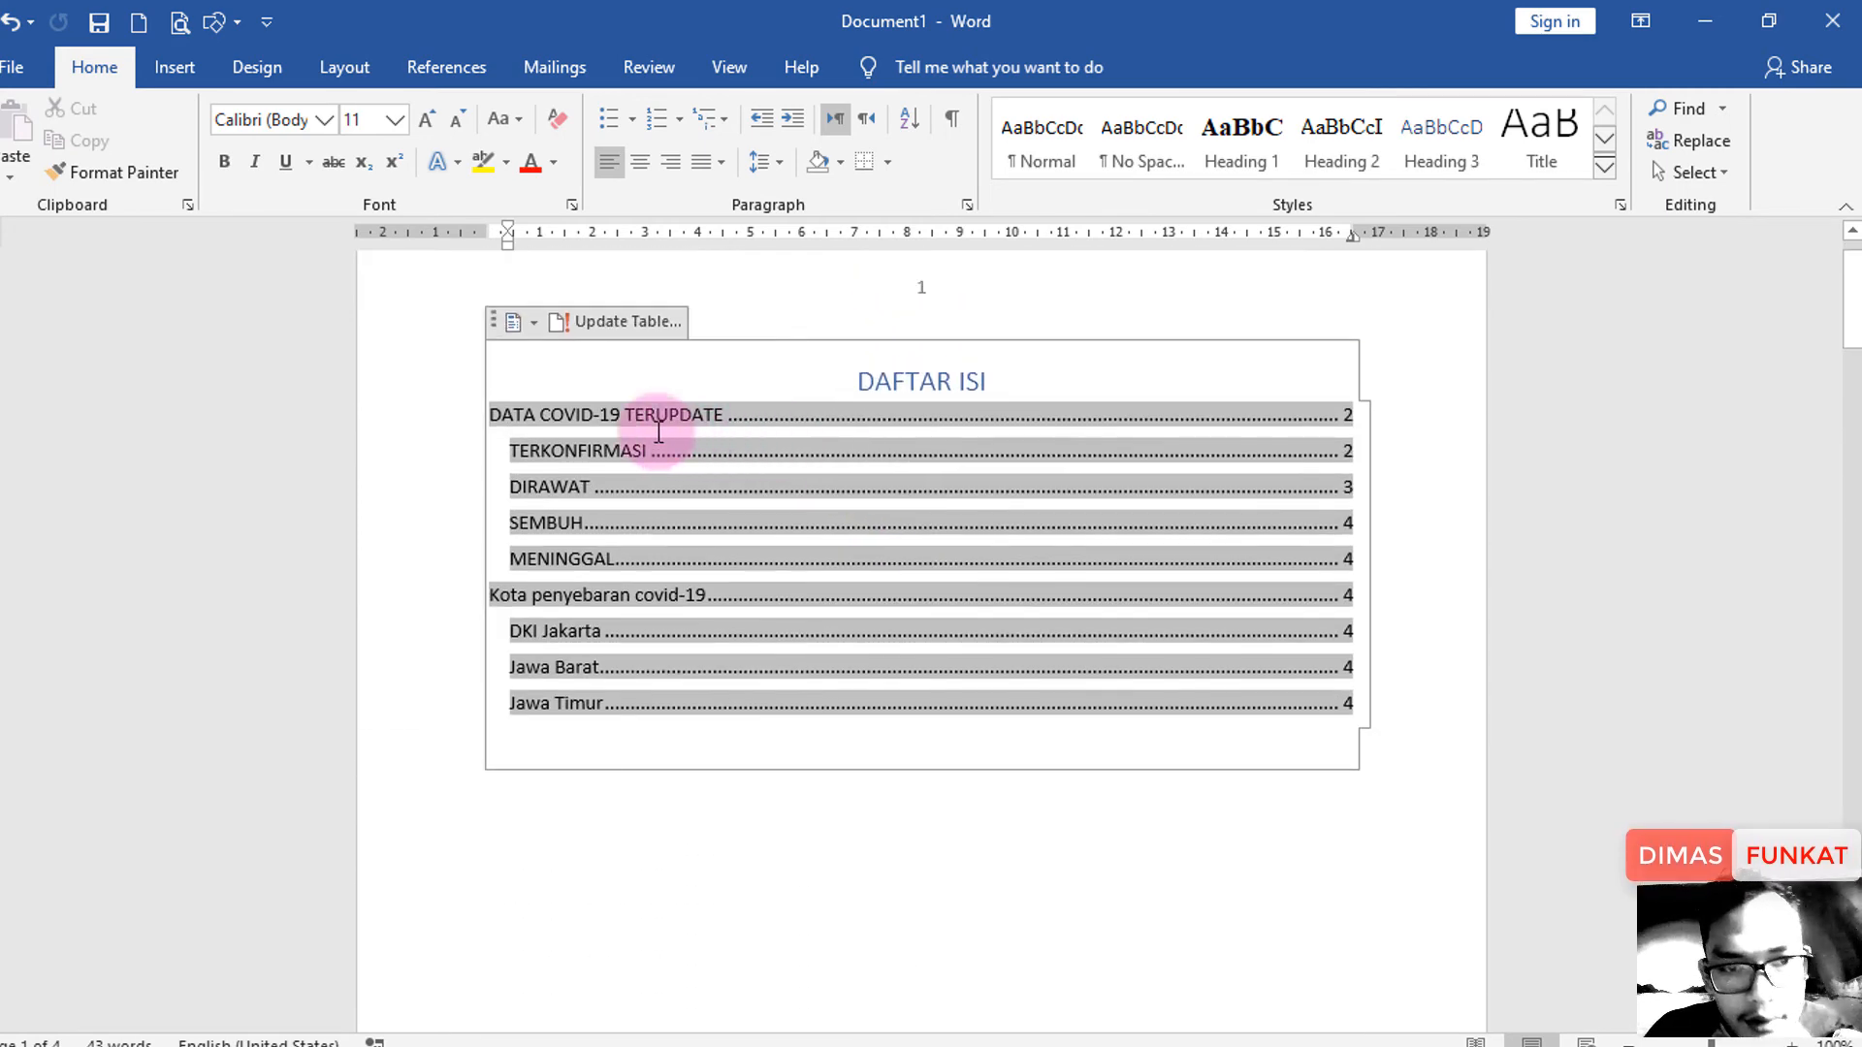
# Compare the pages holding the DIRAWAT, SEMBUH and following headings with the page numbers in the table of contents.
pyautogui.scroll(-9, 1155, 603)
pyautogui.scroll(-15, 852, 644)
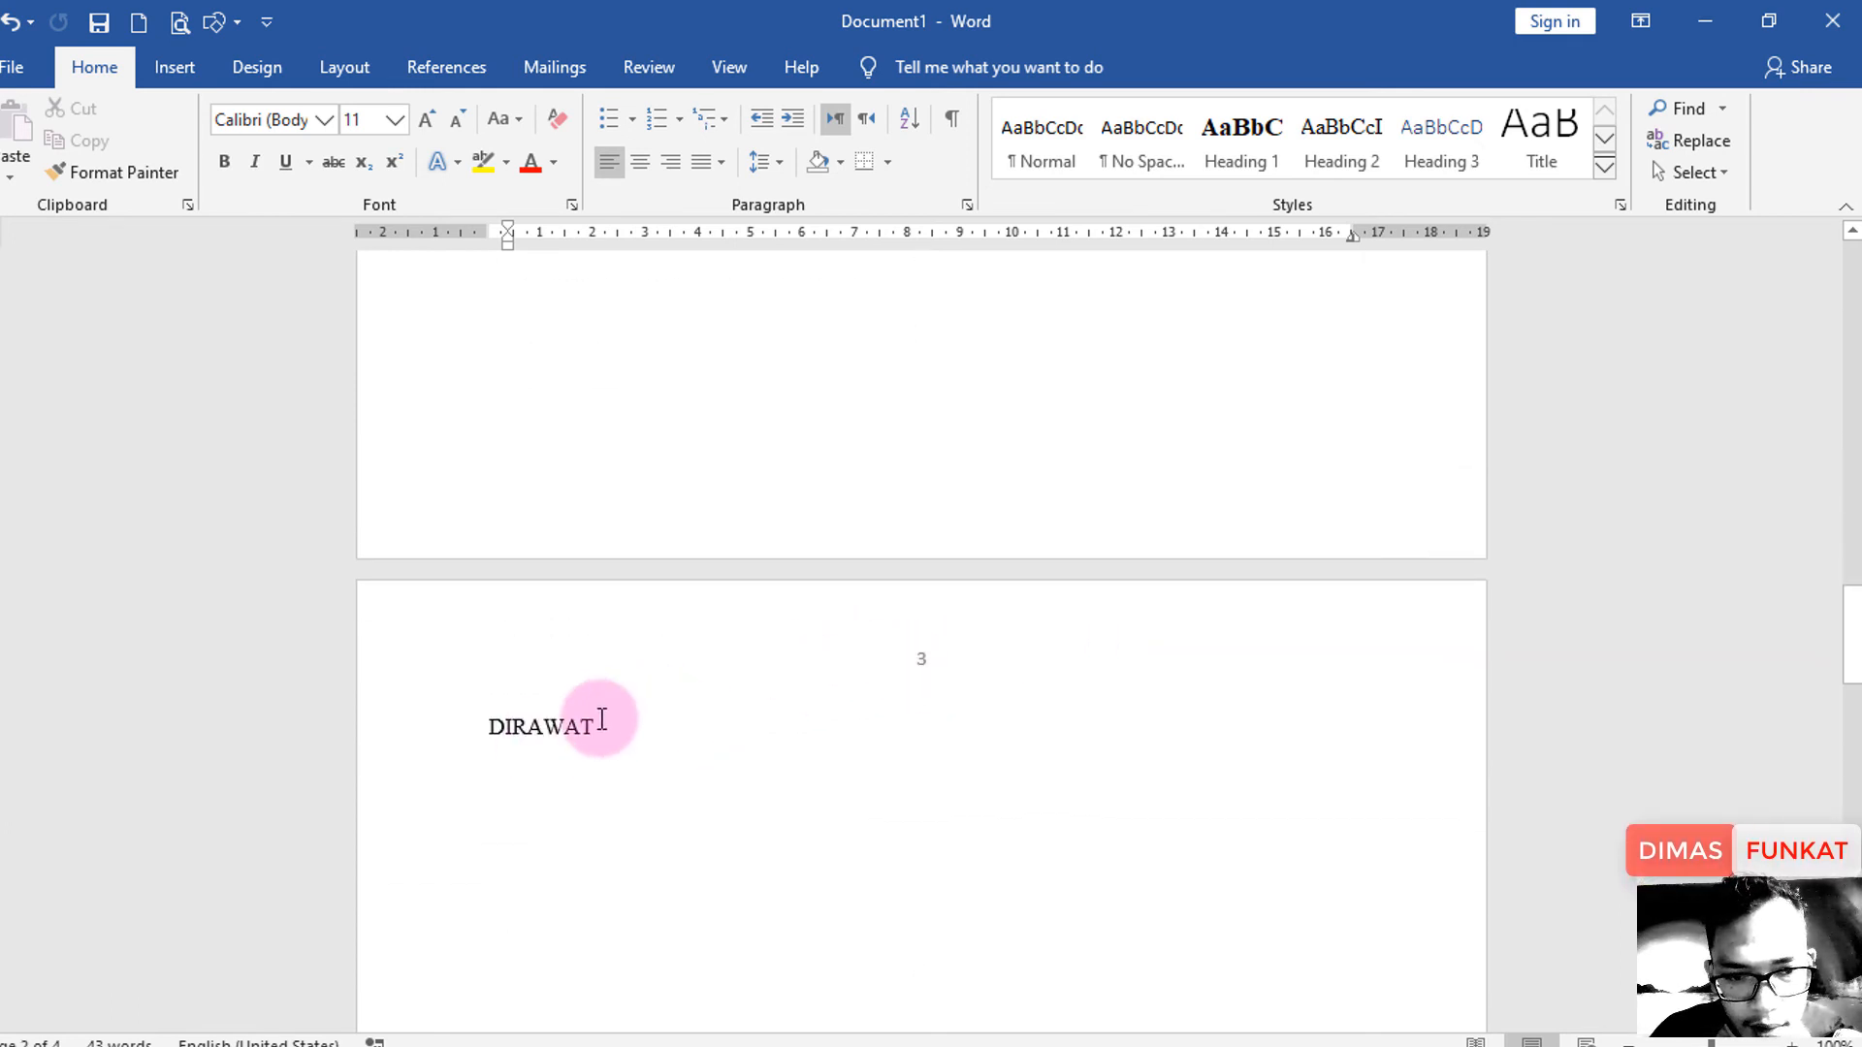
pyautogui.scroll(15, 853, 592)
pyautogui.scroll(10, 849, 604)
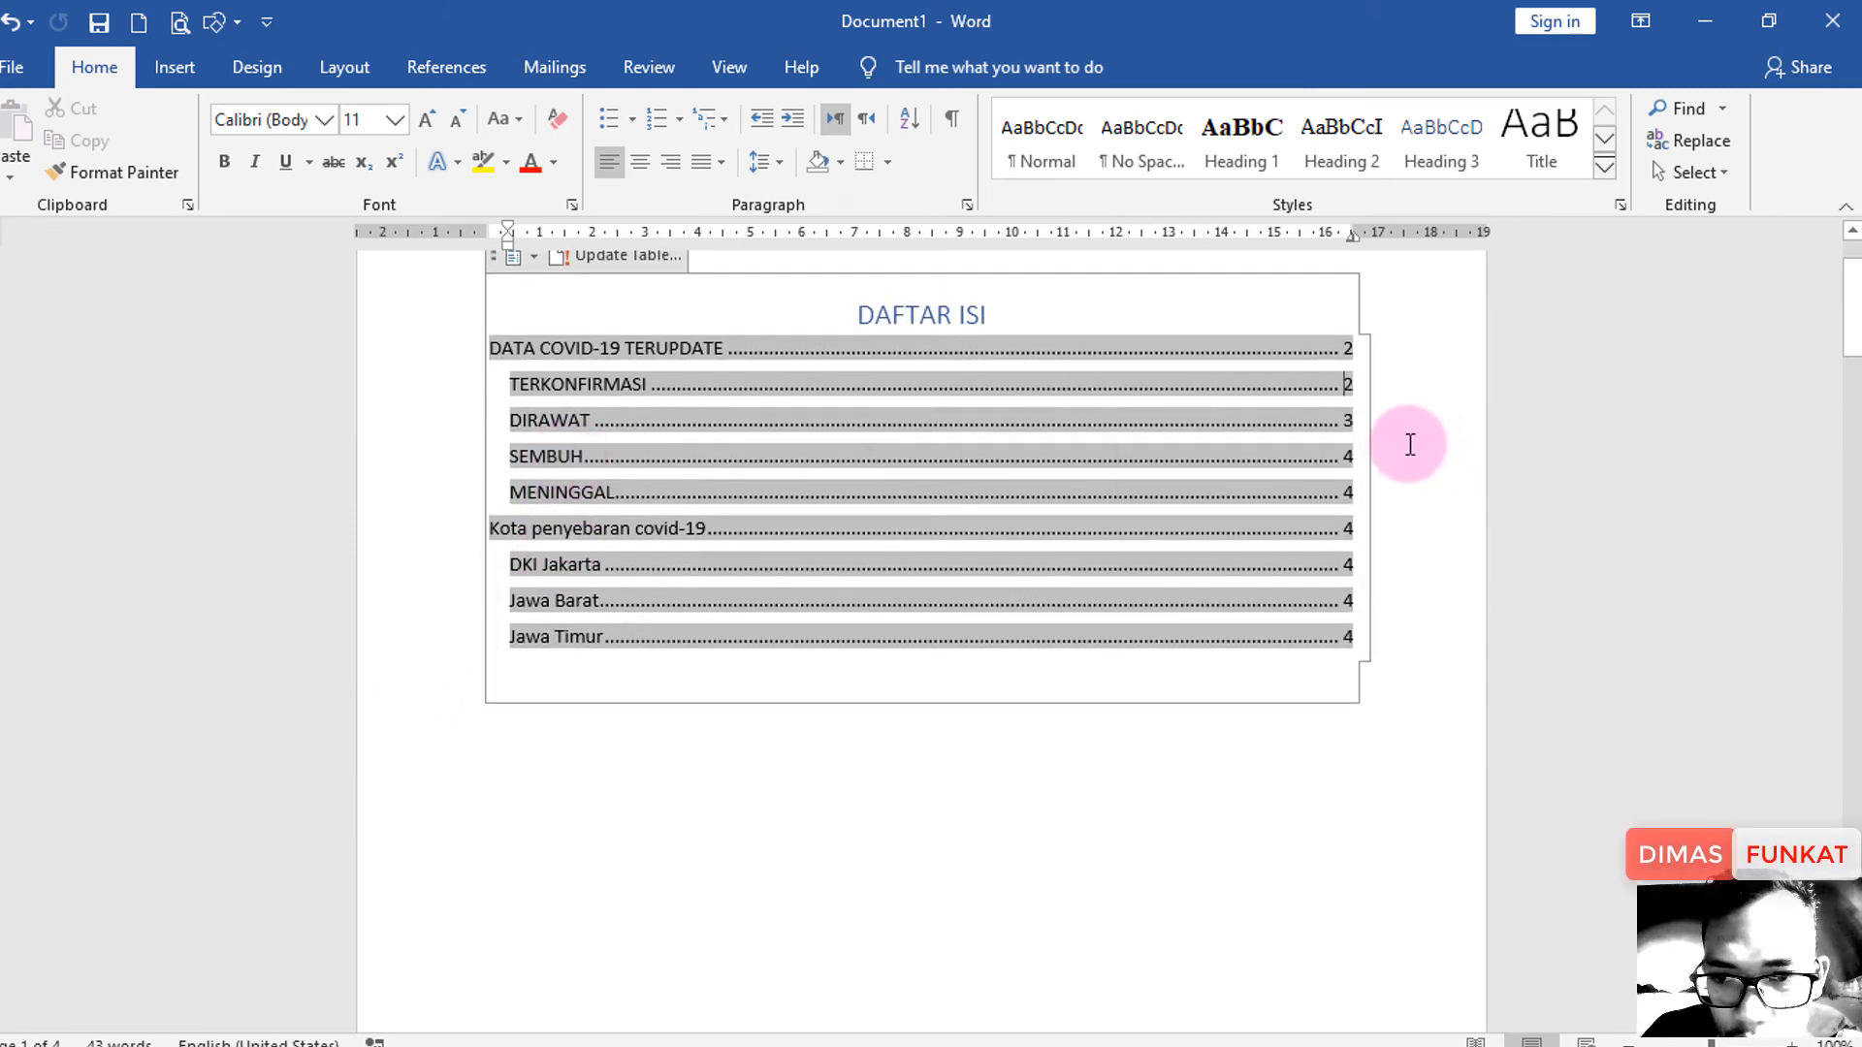
pyautogui.keyDown('ctrl'); pyautogui.click(1339, 456); pyautogui.keyUp('ctrl')
pyautogui.scroll(-20, 1214, 663)
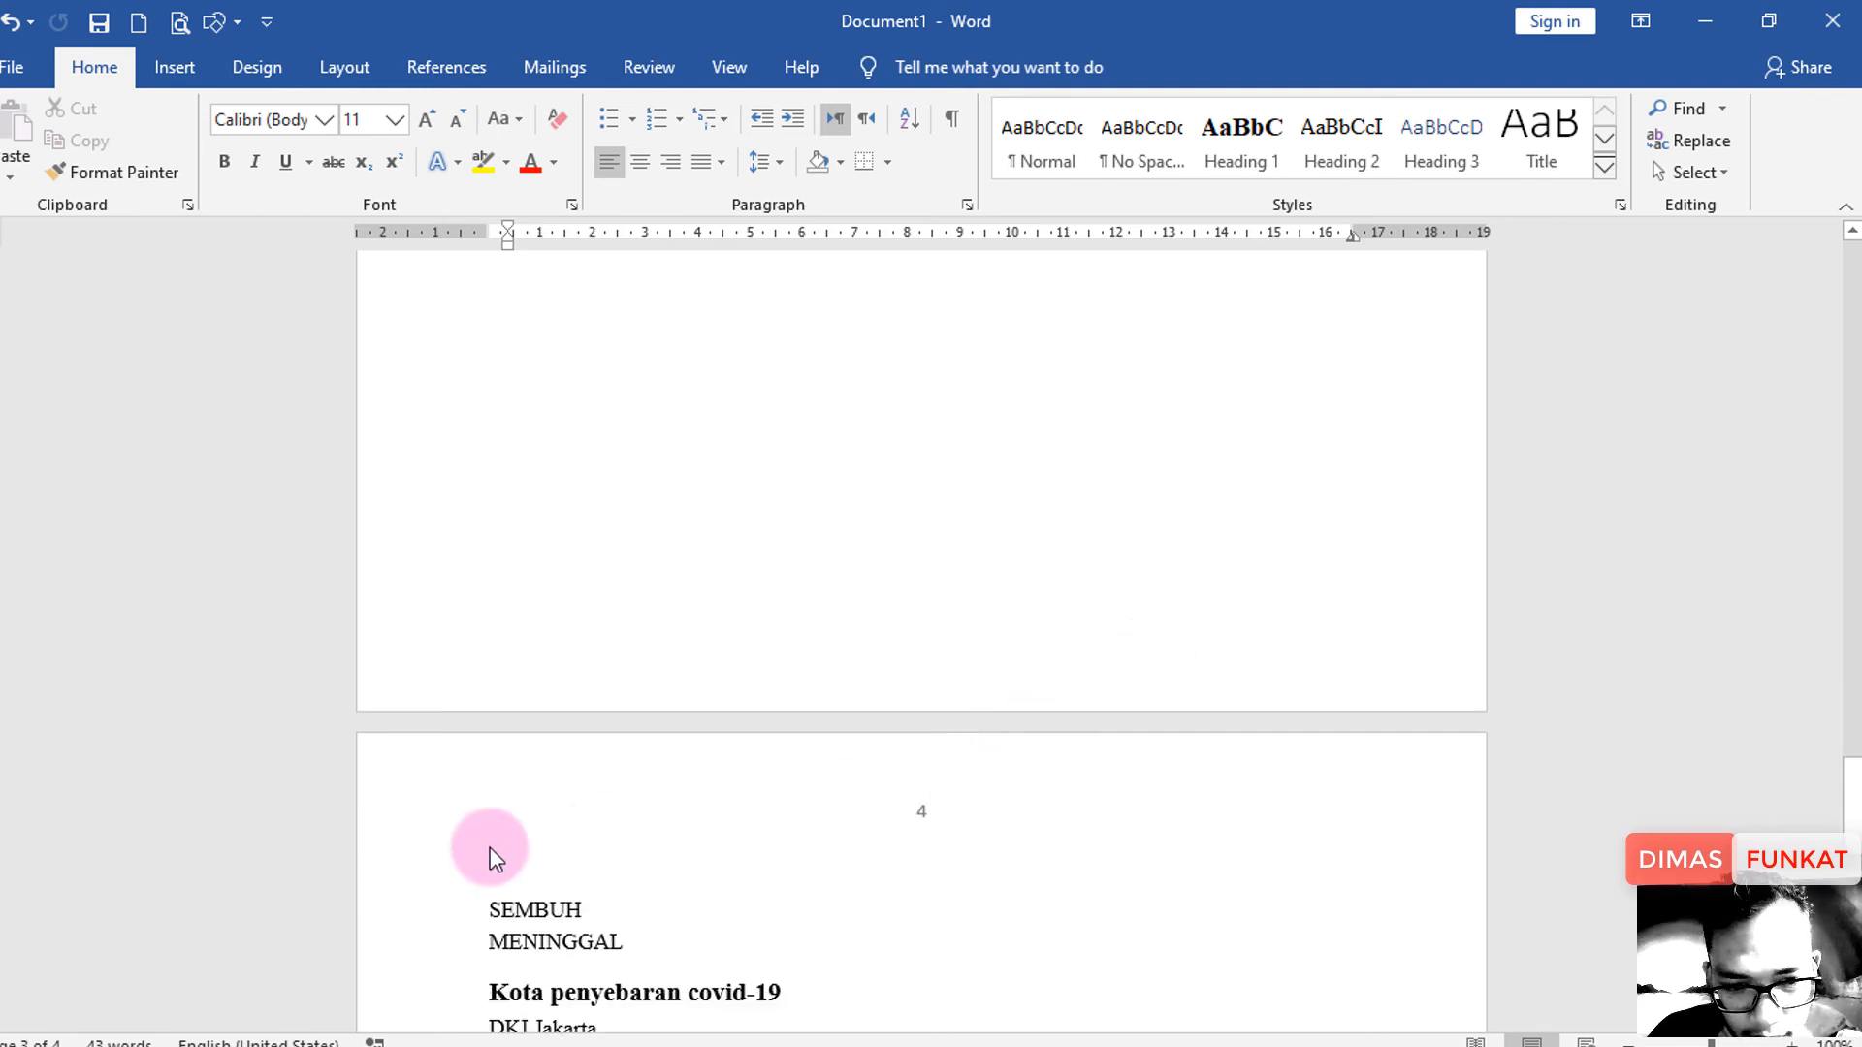
pyautogui.scroll(8, 885, 752)
pyautogui.scroll(15, 891, 752)
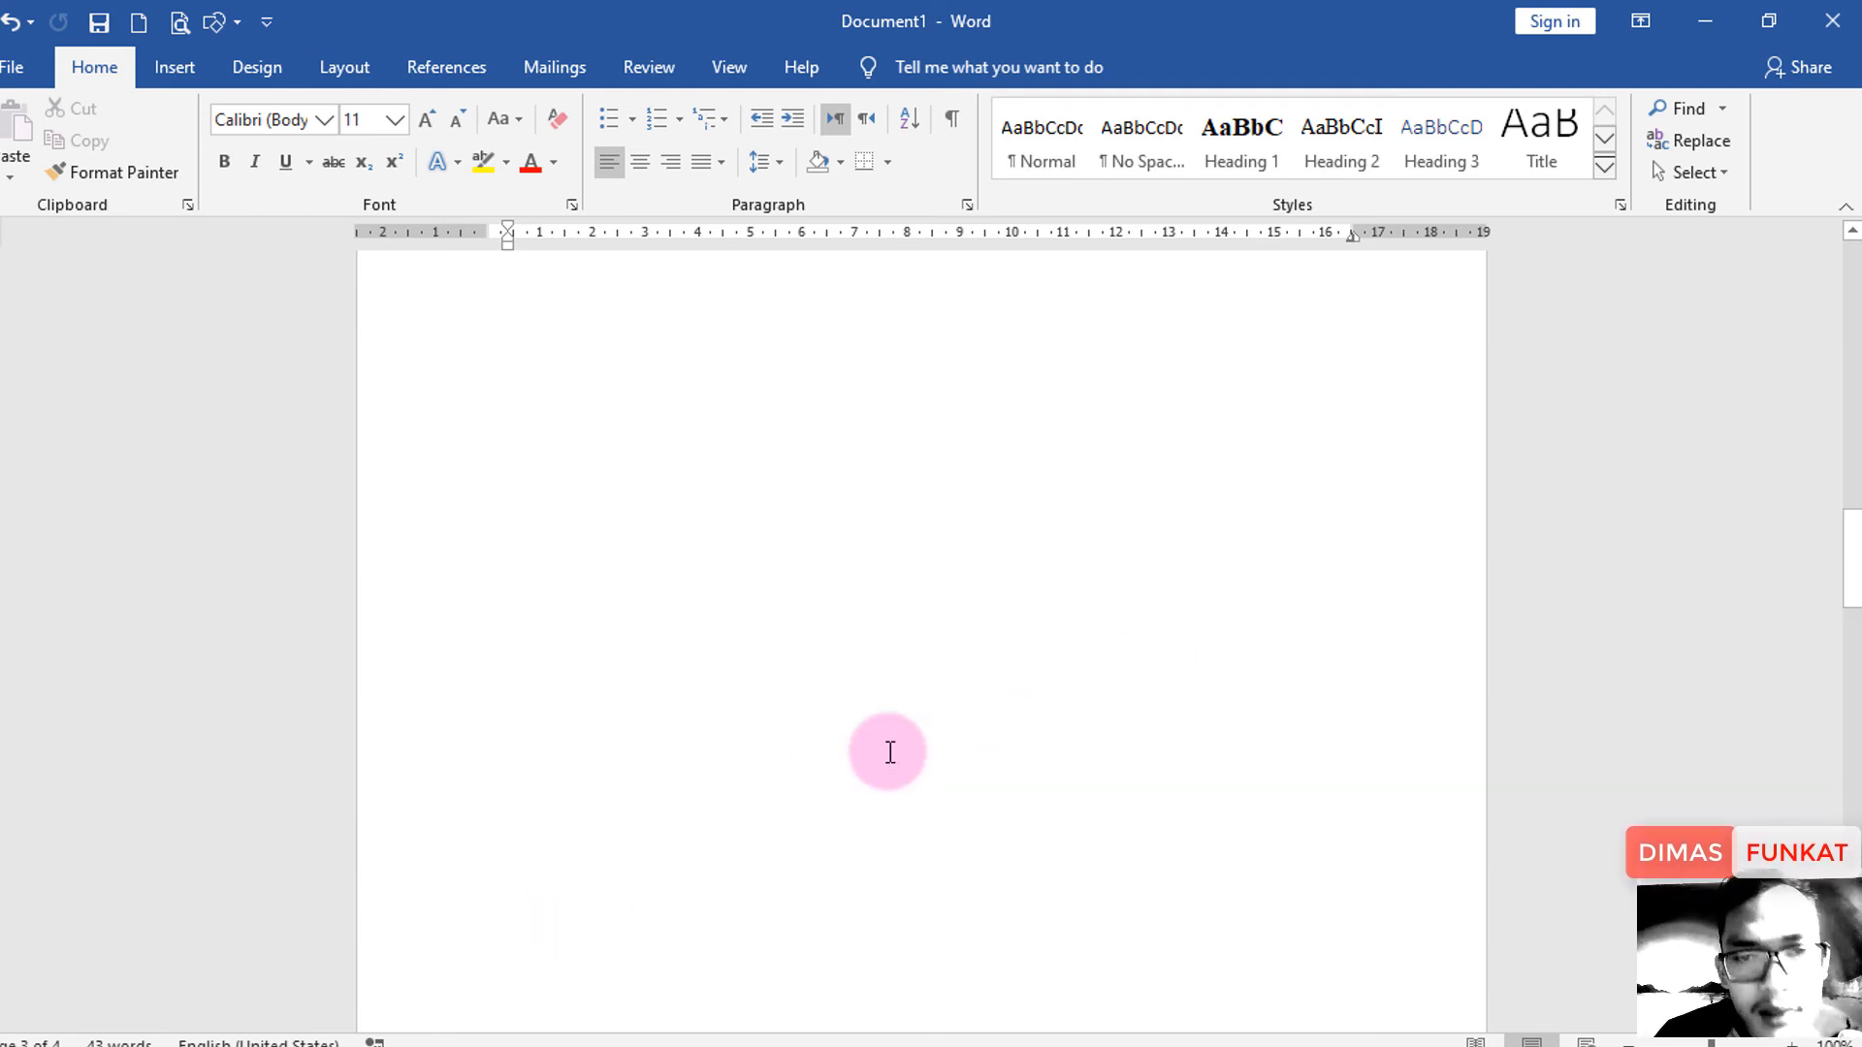
pyautogui.scroll(2, 890, 753)
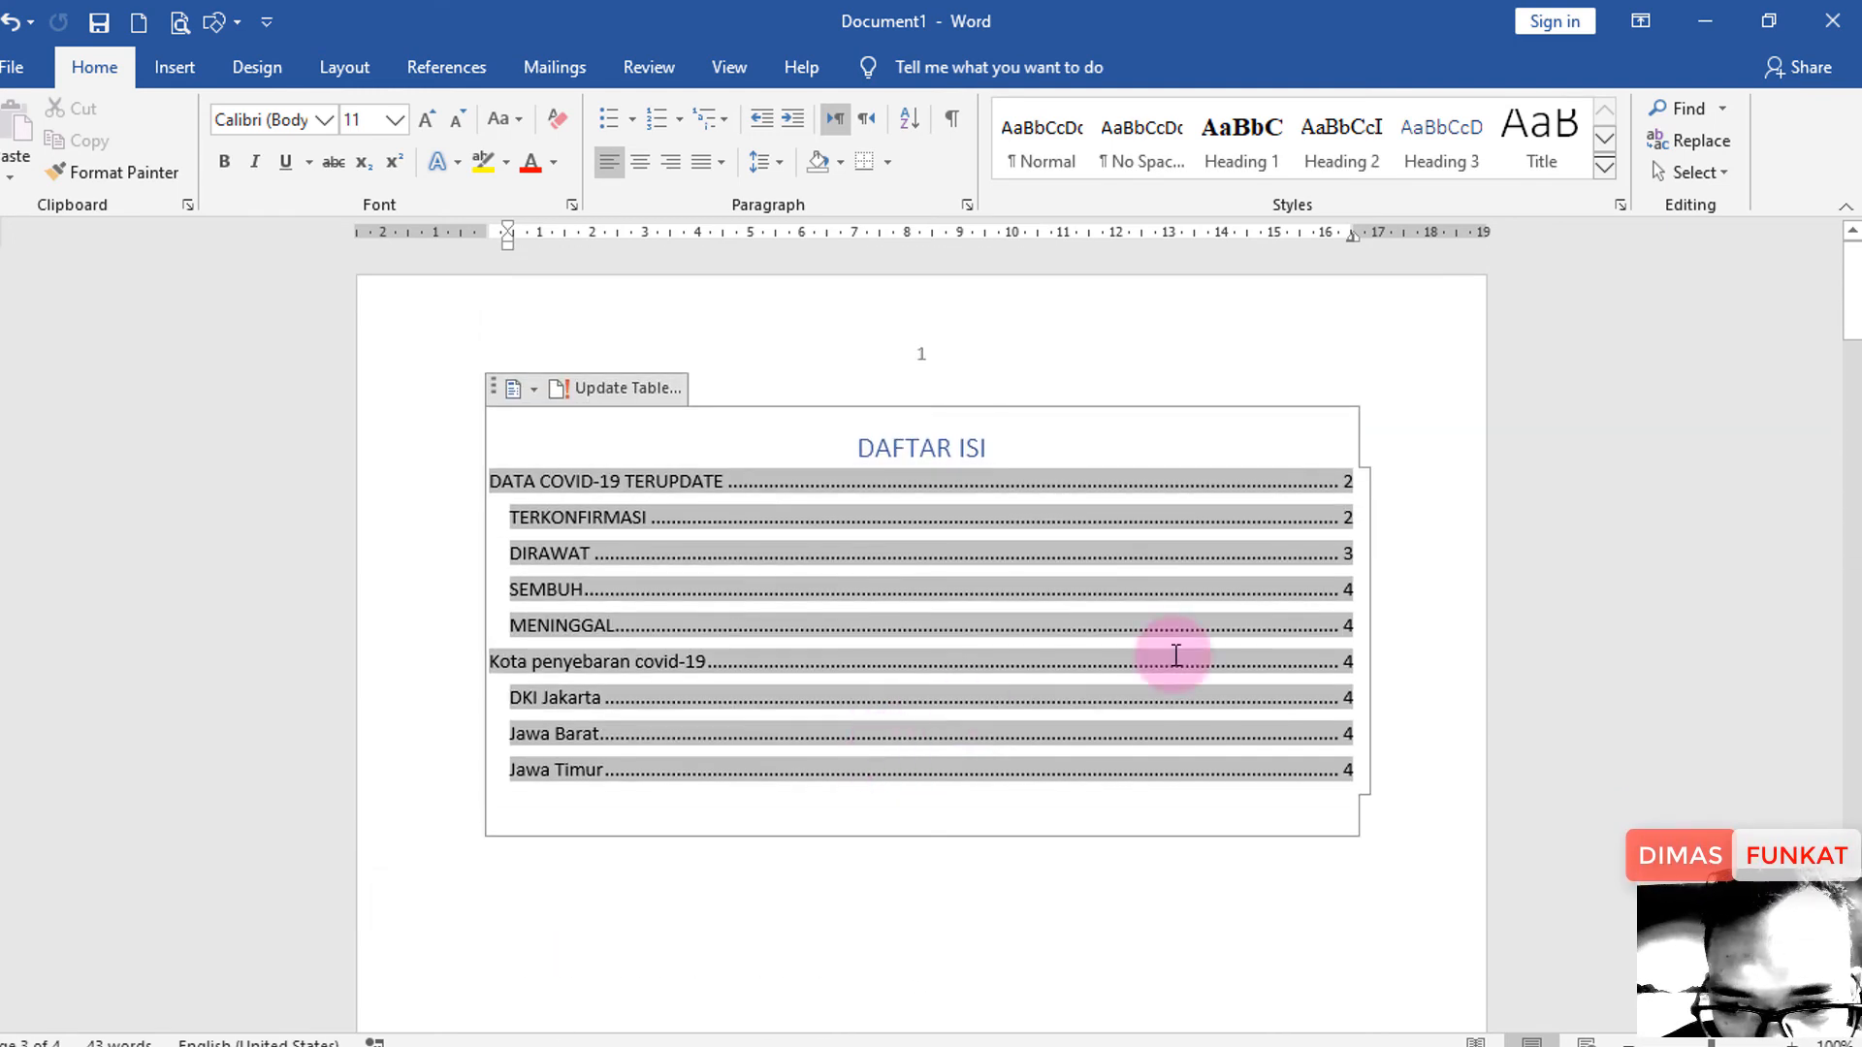
pyautogui.click(1250, 907)
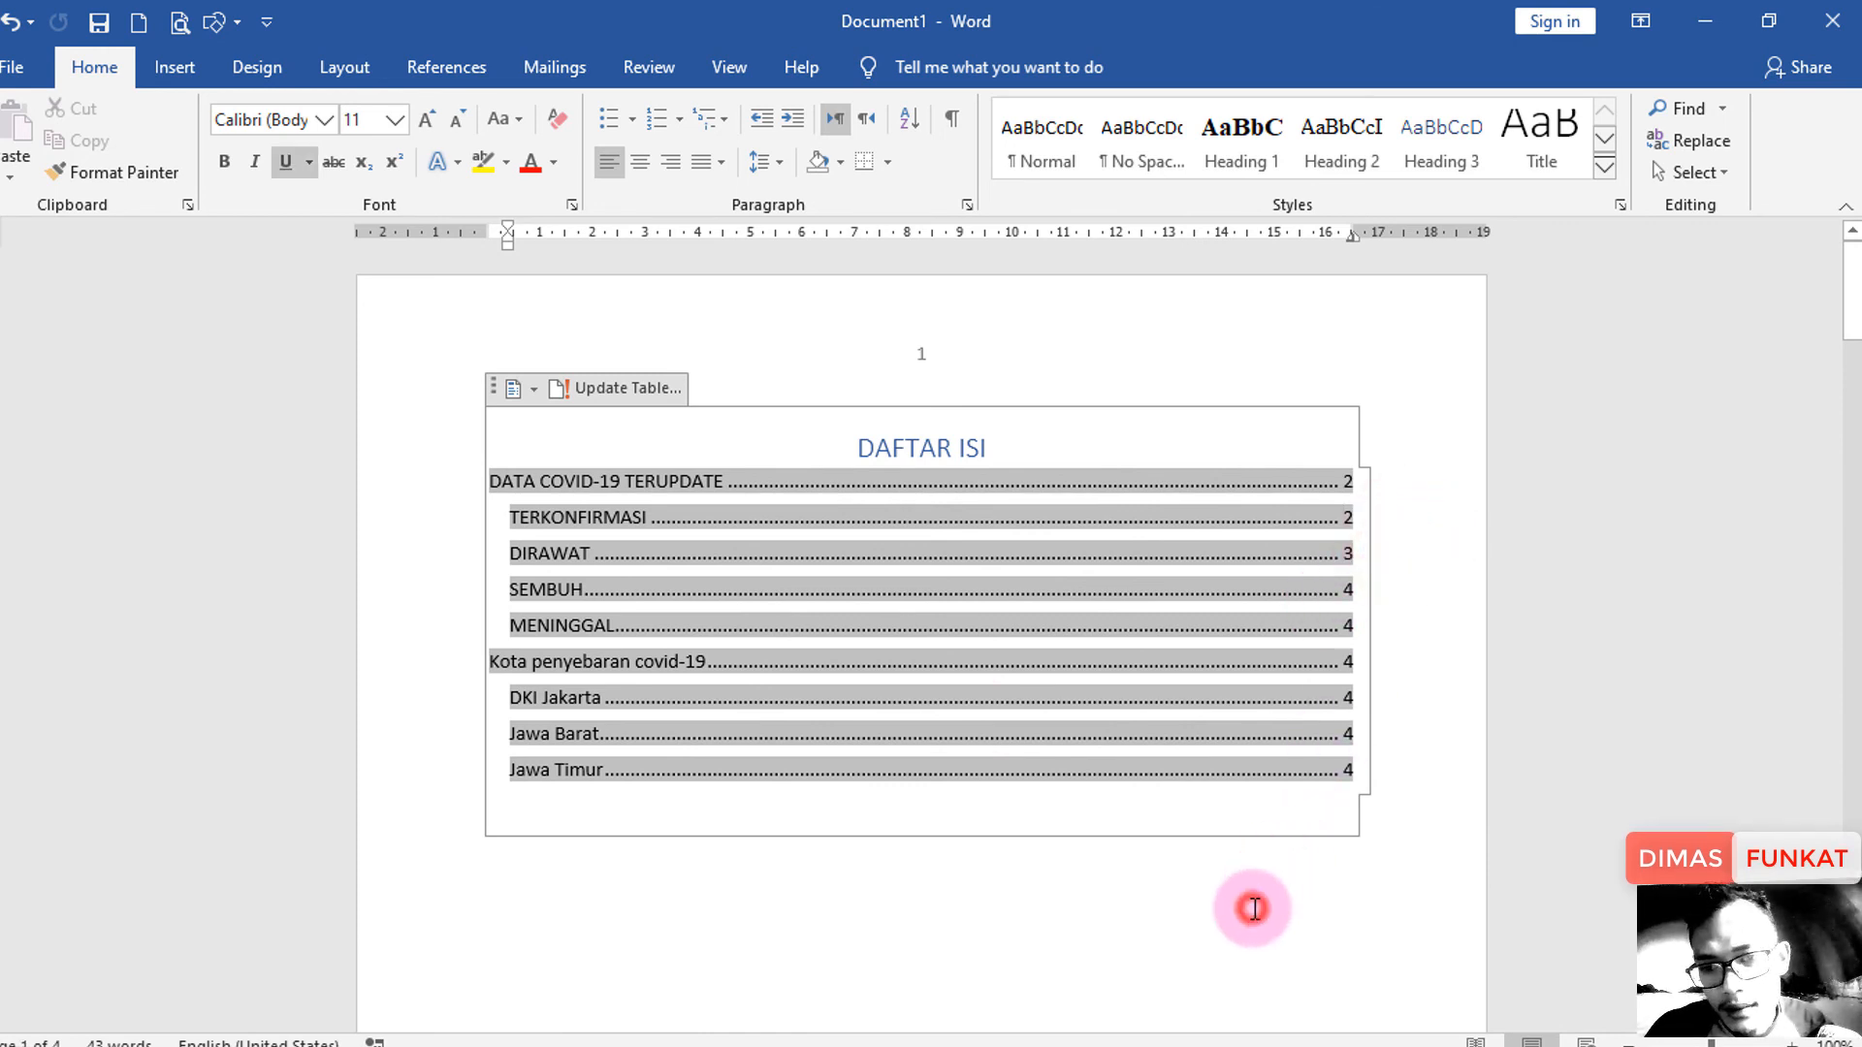
pyautogui.click(1003, 435)
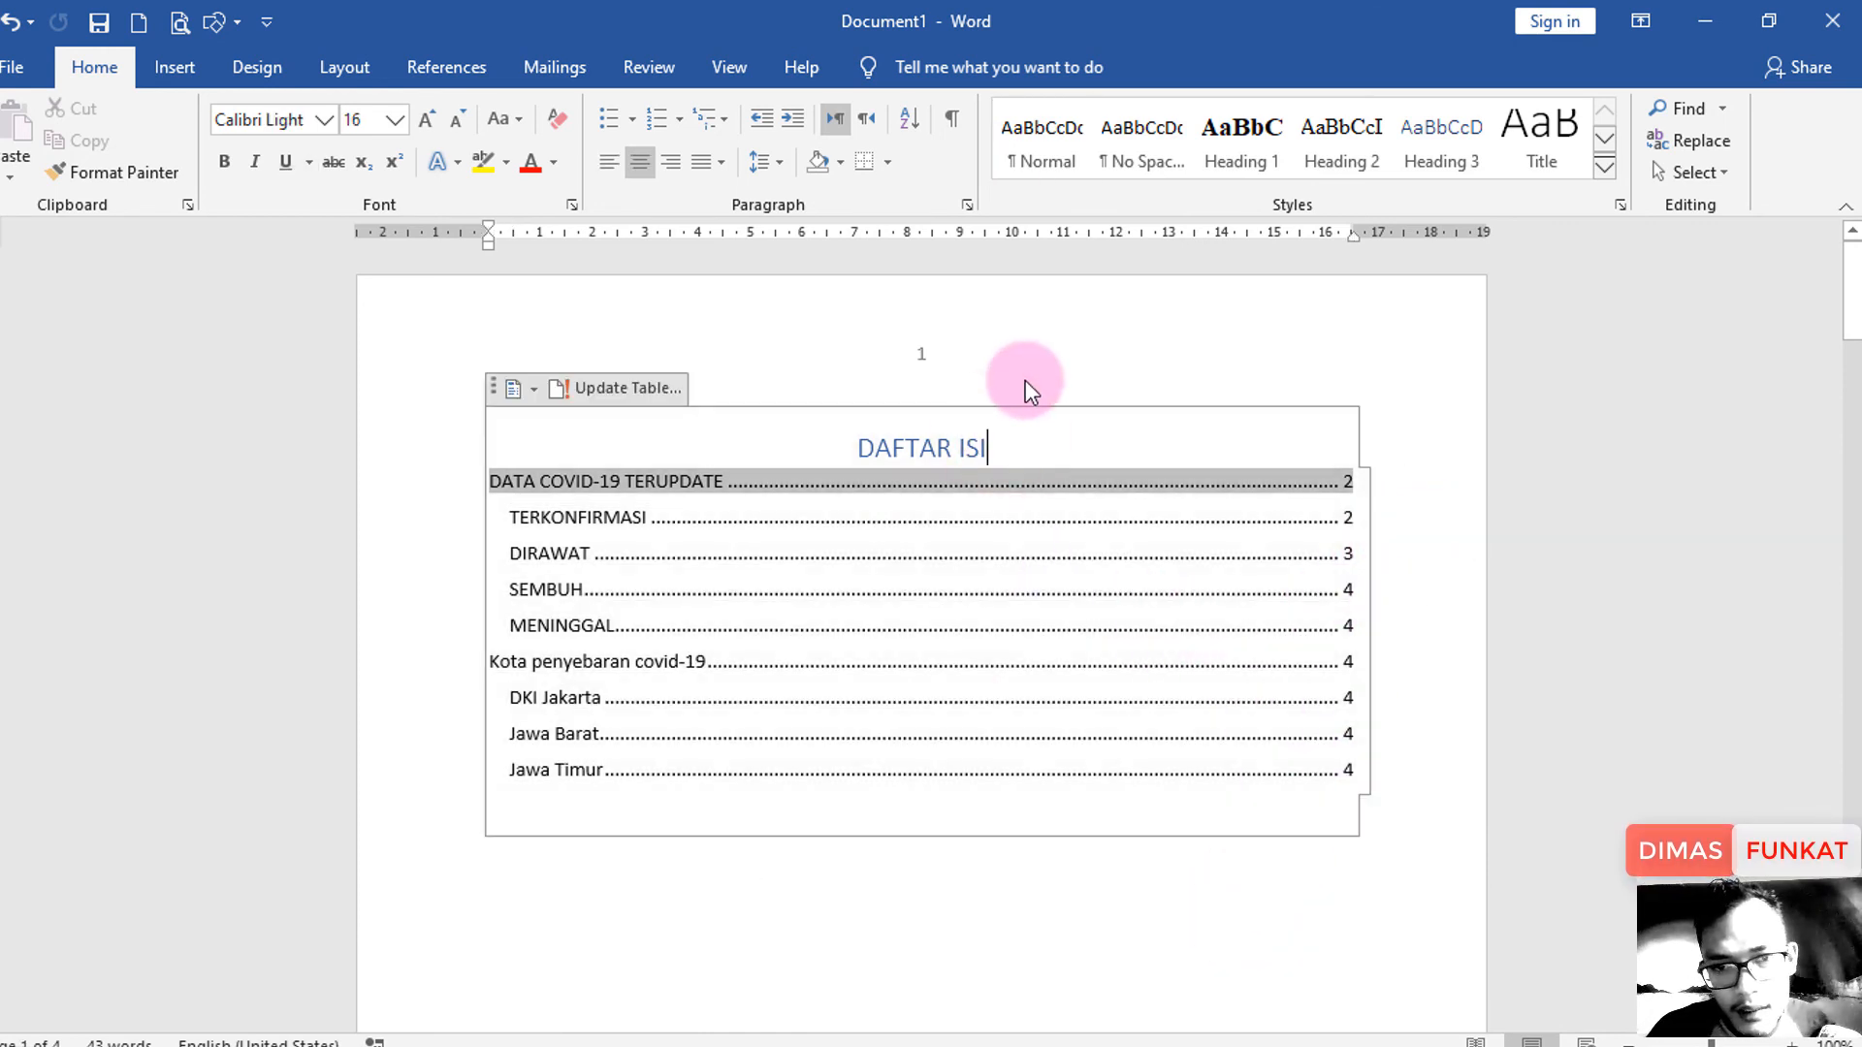
pyautogui.click(980, 968)
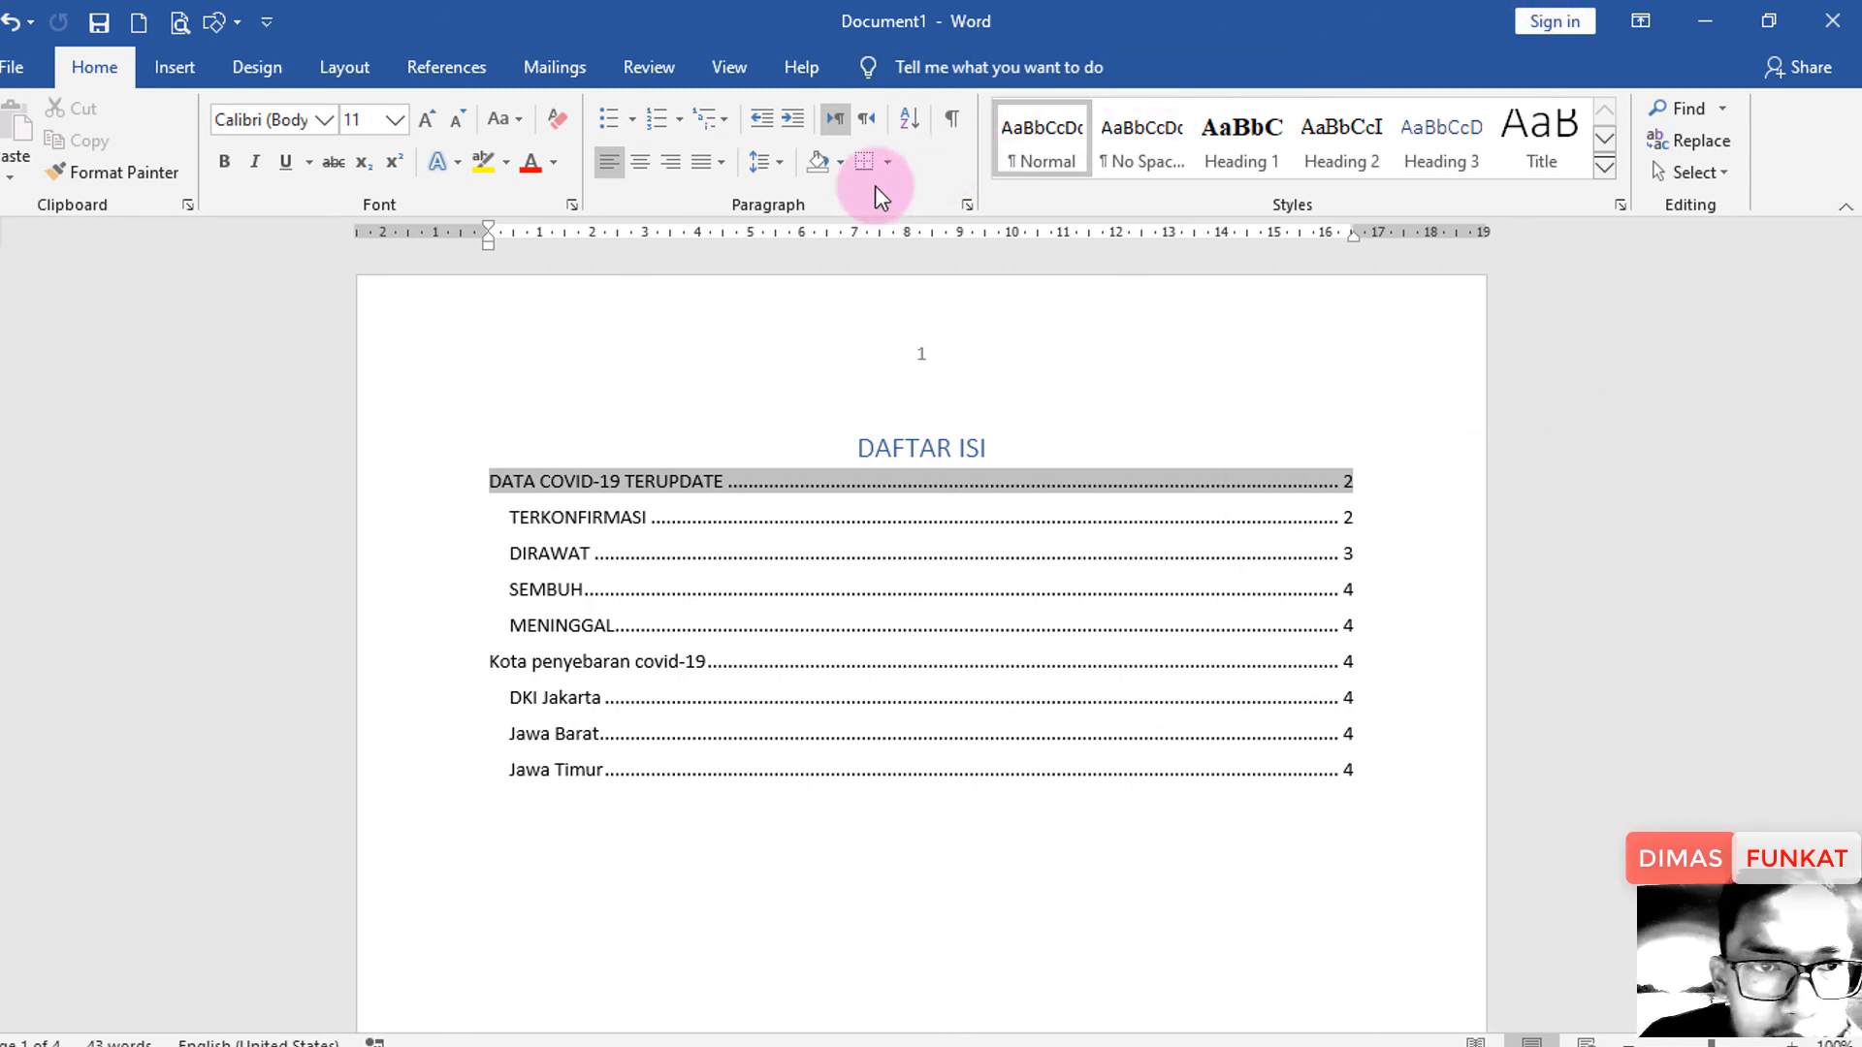
pyautogui.click(483, 72)
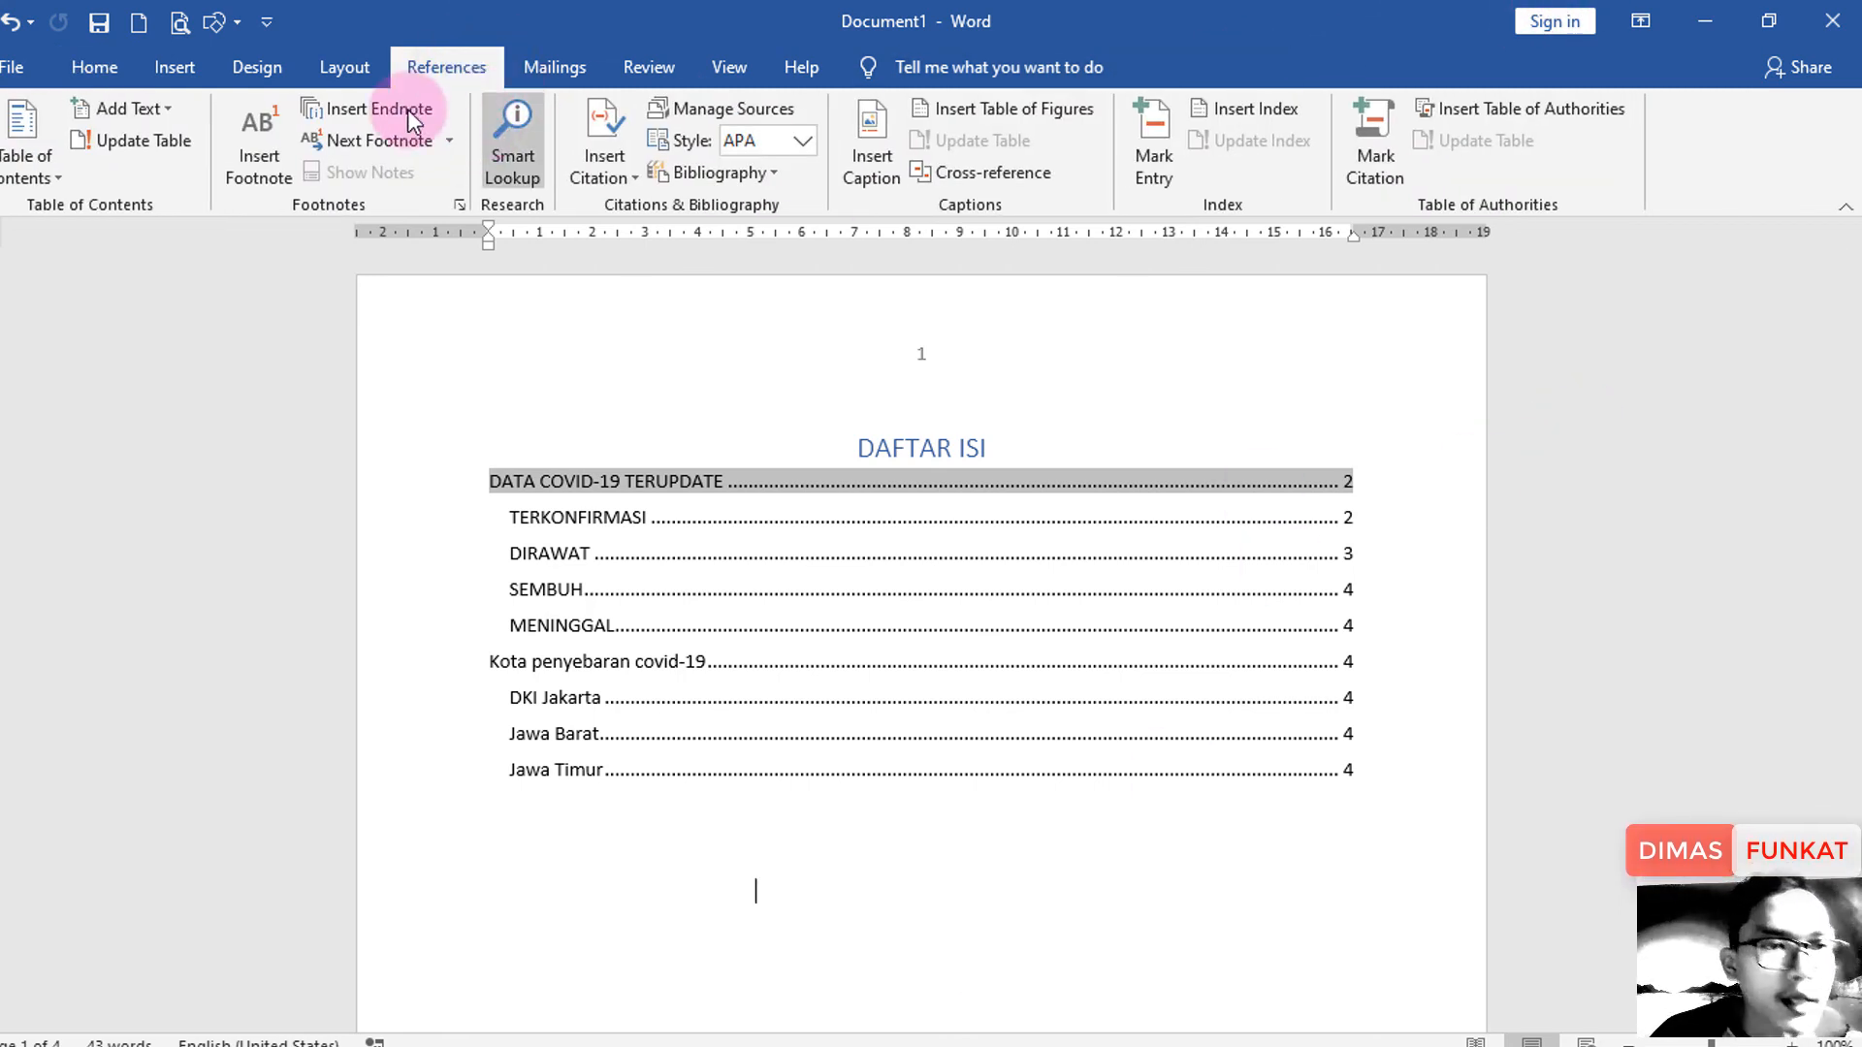
pyautogui.click(14, 175)
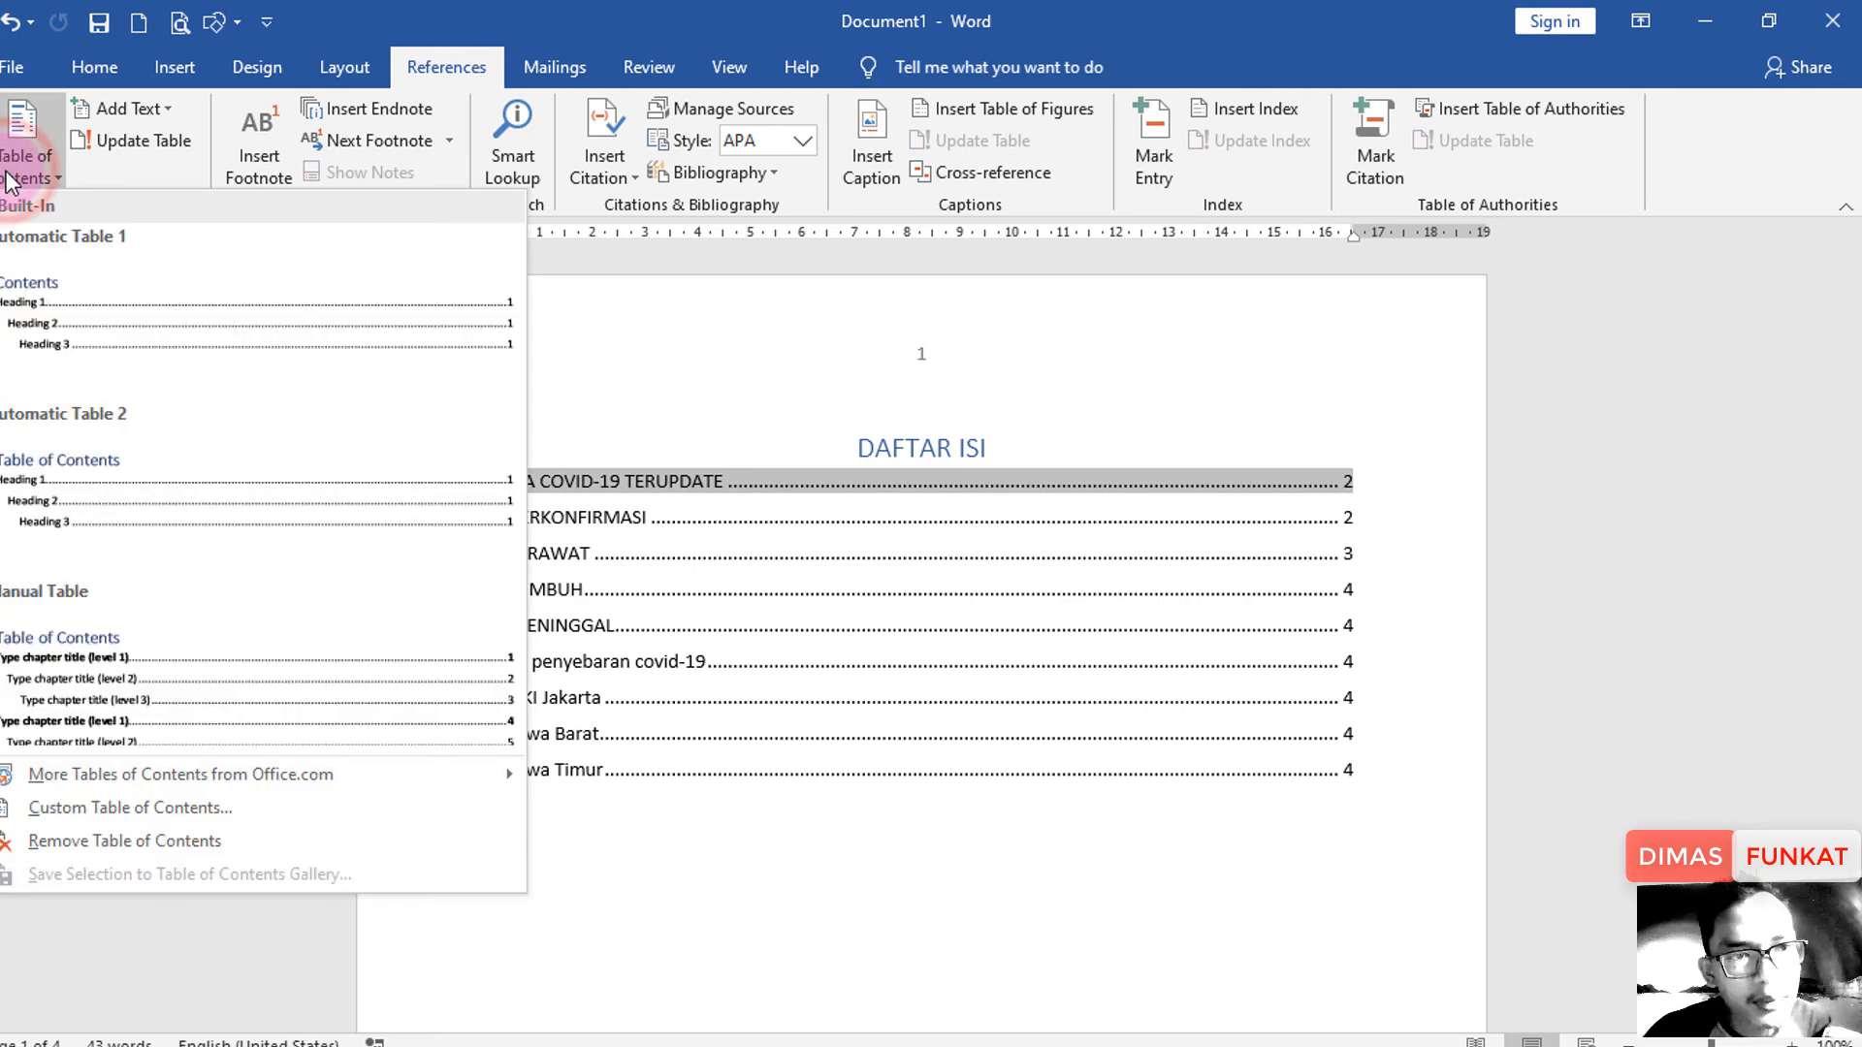
pyautogui.click(736, 409)
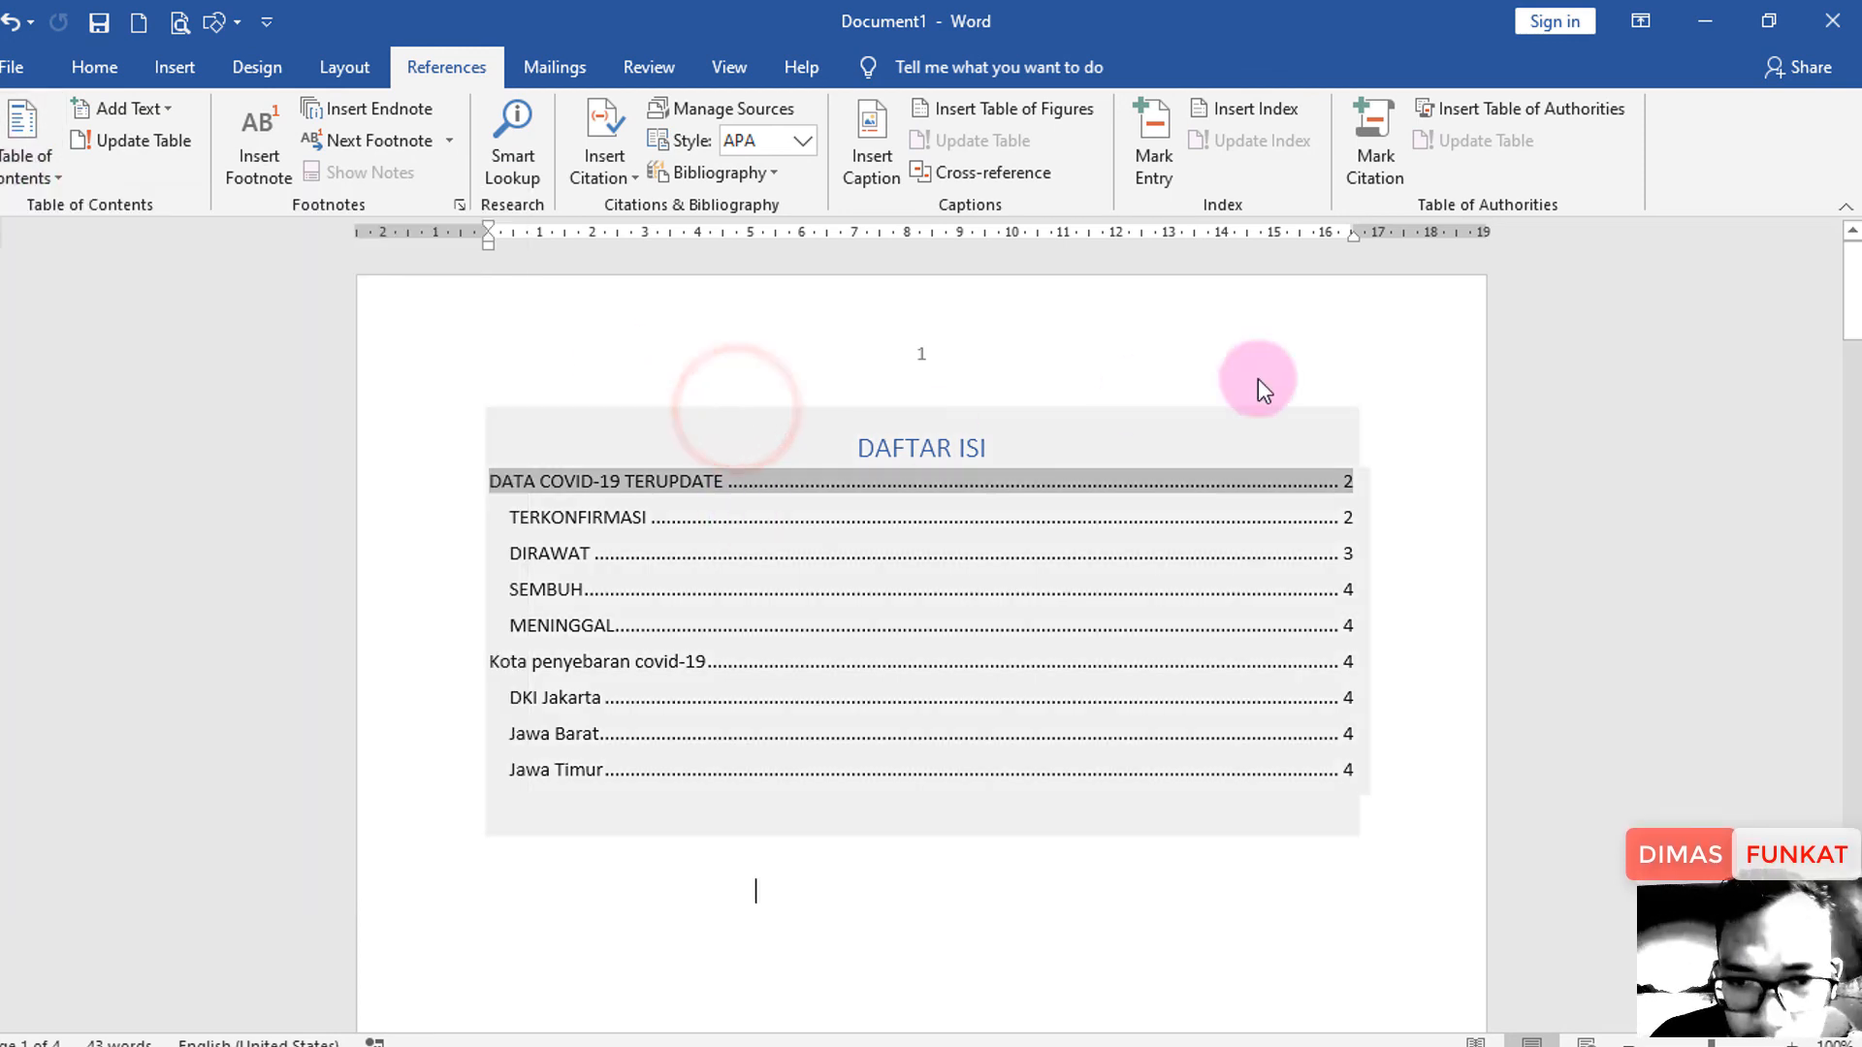
pyautogui.click(1176, 870)
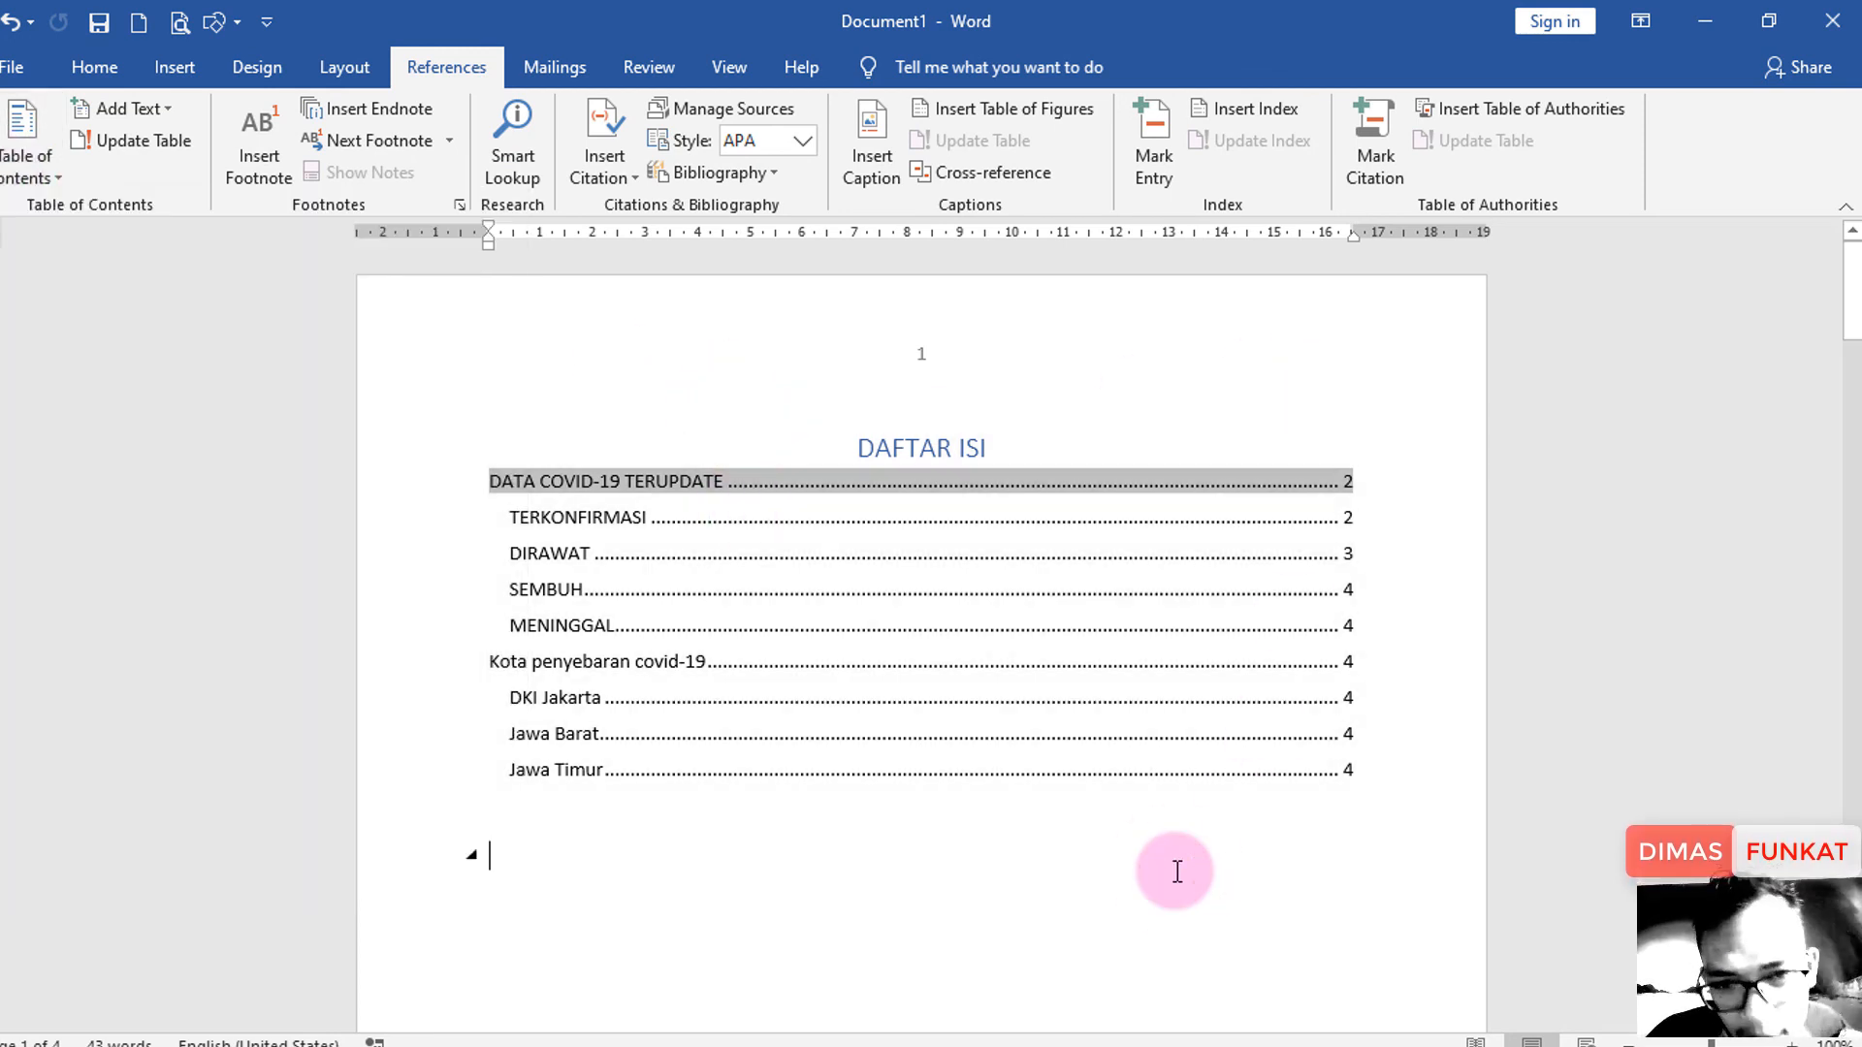